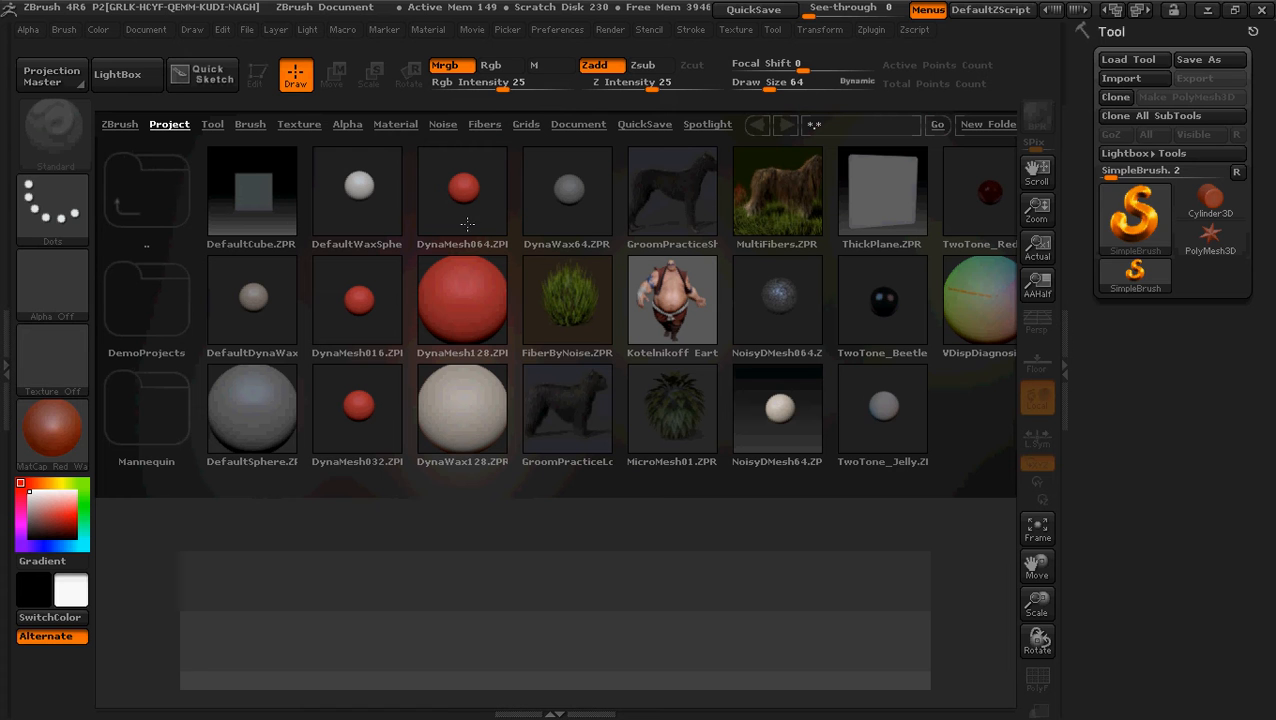
Load the DynaMesh128 sphere project and turn on perspective display
double_click(461, 293)
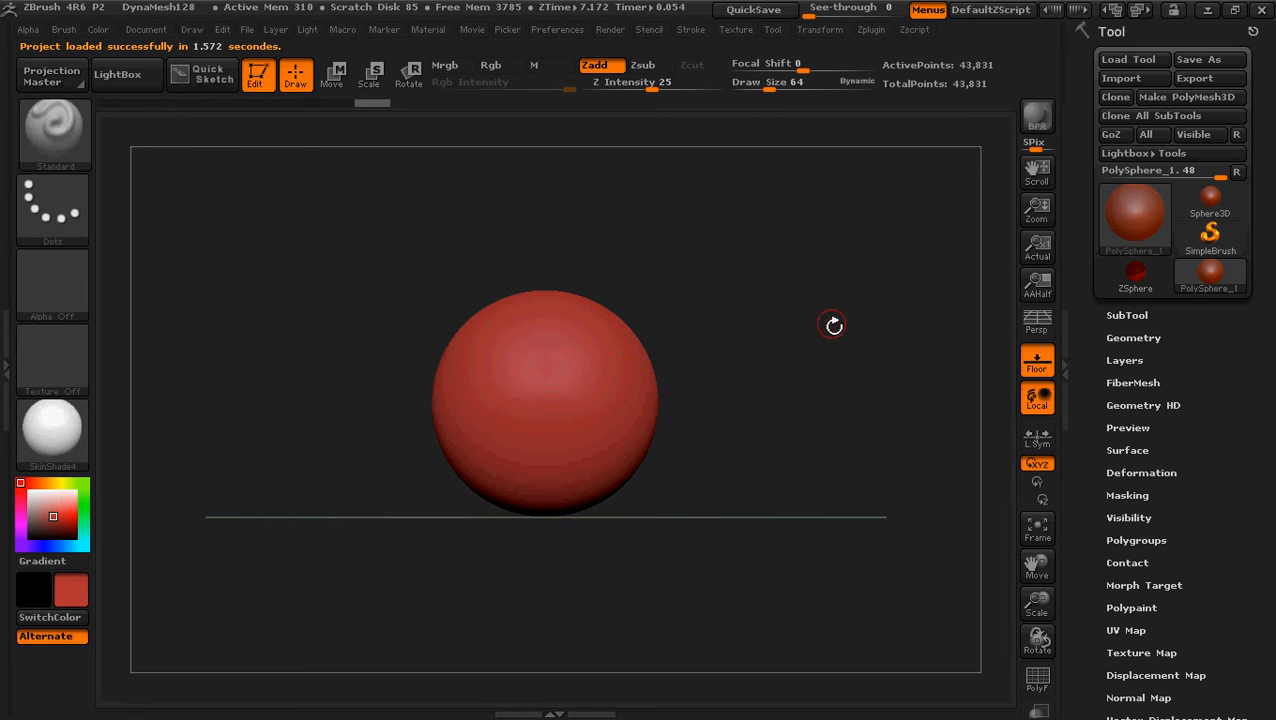
left_click(1043, 331)
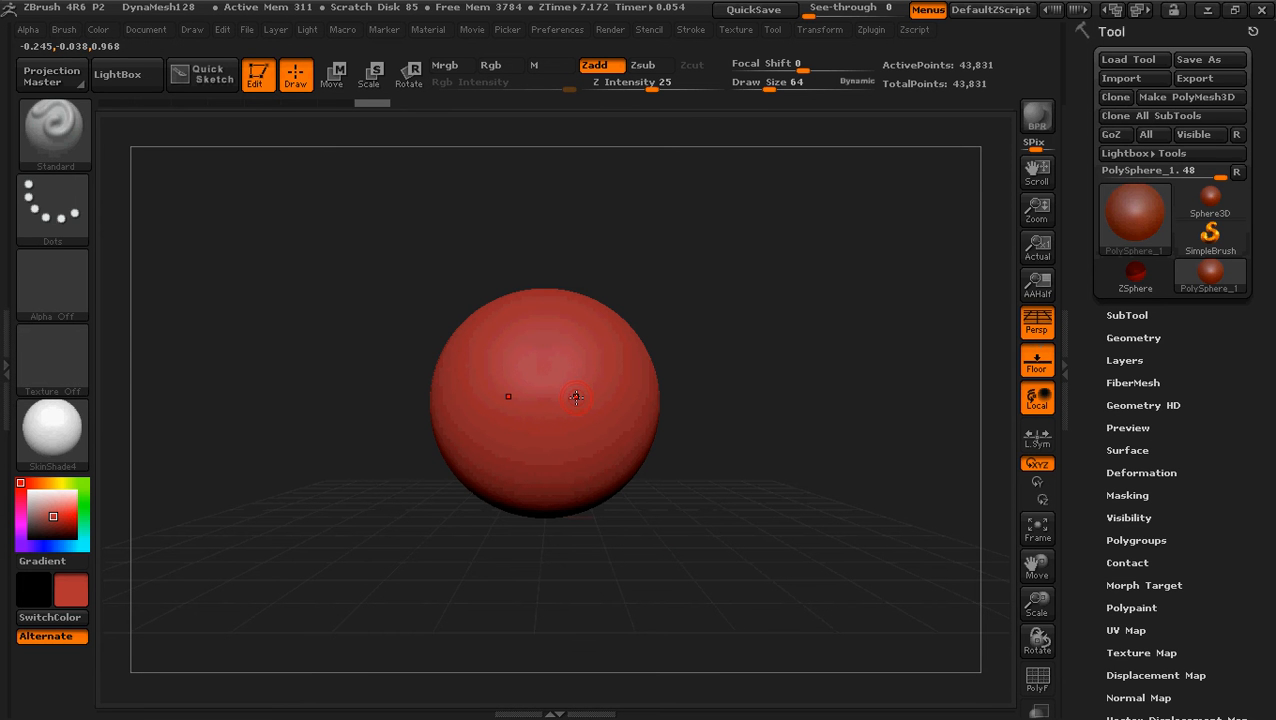
Sculpt nose, eye, brow and side bumps on the sphere with the Inflat brush, raising the draw size to 112
left_click(57, 131)
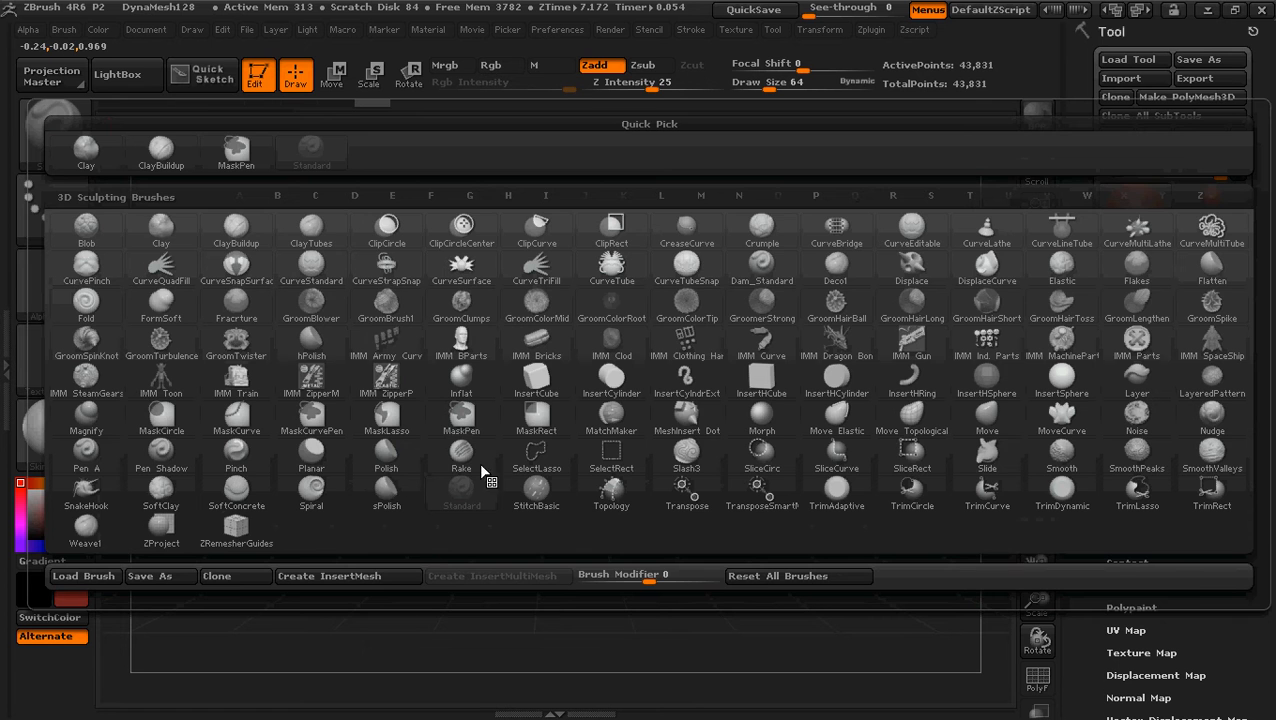
left_click(460, 376)
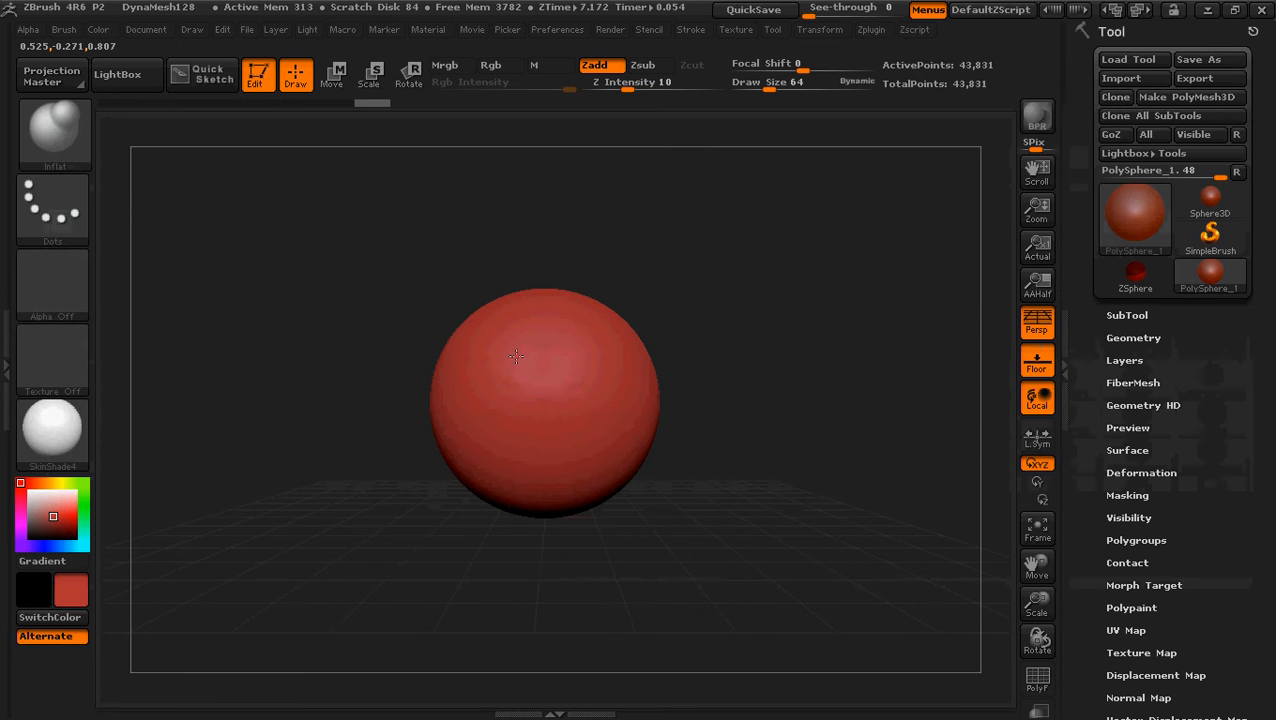
mouse_move(515, 355)
left_mouse_down()
mouse_move(600, 388)
mouse_move(504, 362)
mouse_move(485, 386)
mouse_move(486, 418)
mouse_move(543, 432)
mouse_move(546, 421)
mouse_move(538, 445)
left_mouse_up()
key("bracketright")
key("bracketright")
key("bracketright")
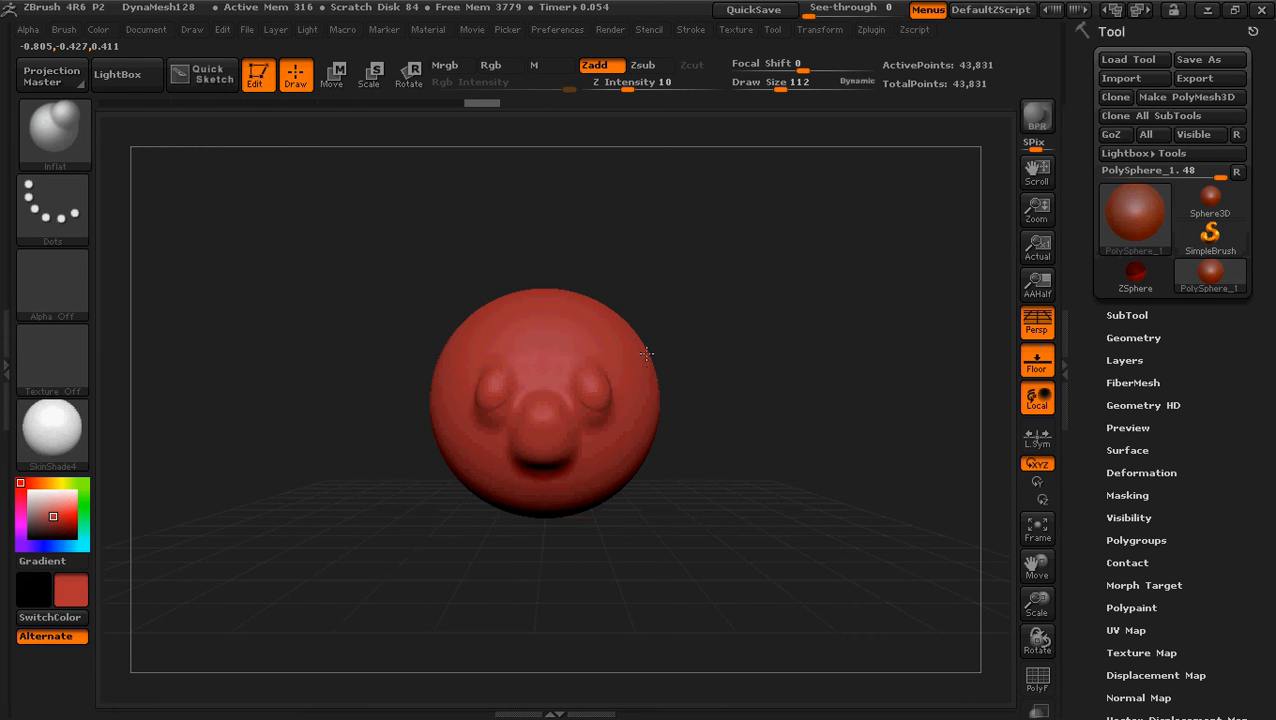
left_click_drag(645, 350, 531, 374)
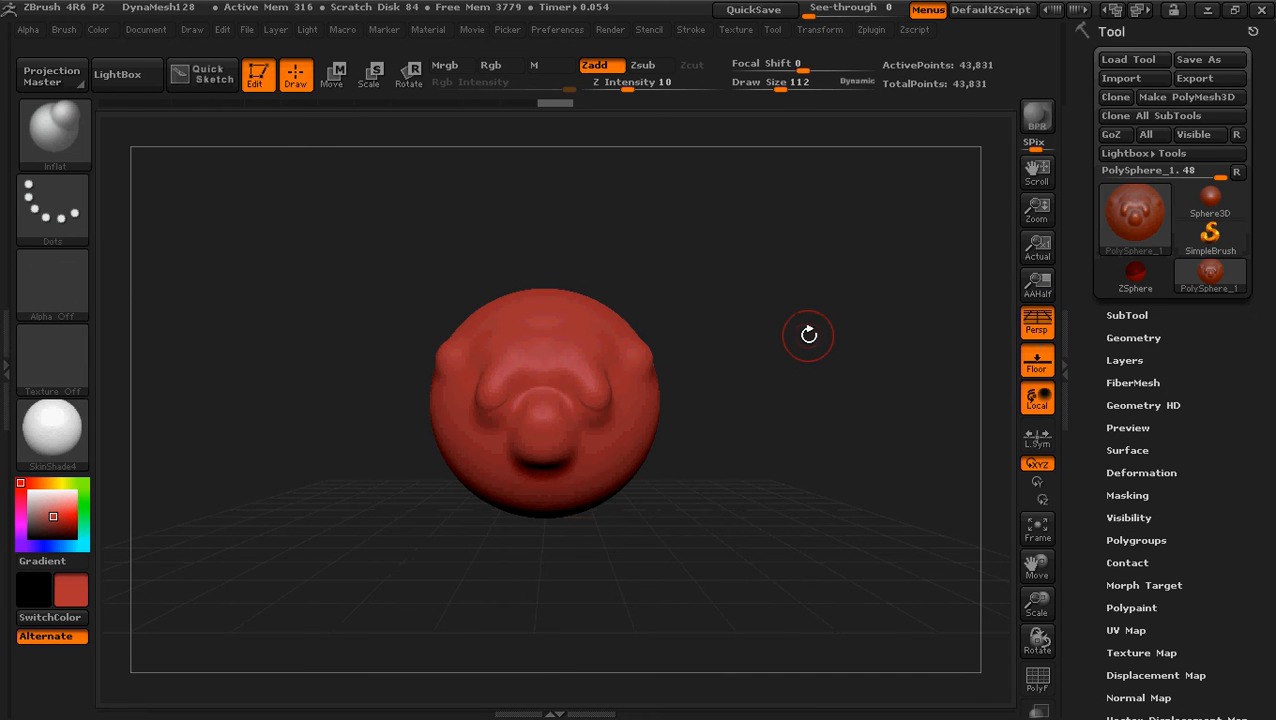
Orbit, pan and zoom around the sculpted head to examine its front and sides from several angles
mouse_move(769, 289)
left_mouse_down()
mouse_move(775, 322)
mouse_move(820, 239)
mouse_move(848, 305)
mouse_move(789, 322)
mouse_move(689, 262)
mouse_move(665, 374)
mouse_move(743, 384)
mouse_move(806, 365)
mouse_move(809, 319)
mouse_move(885, 274)
mouse_move(700, 360)
mouse_move(537, 382)
mouse_move(831, 318)
mouse_move(728, 280)
mouse_move(775, 265)
mouse_move(763, 302)
mouse_move(752, 222)
mouse_move(752, 283)
mouse_move(812, 285)
mouse_move(740, 271)
mouse_move(783, 248)
mouse_move(749, 239)
left_mouse_up()
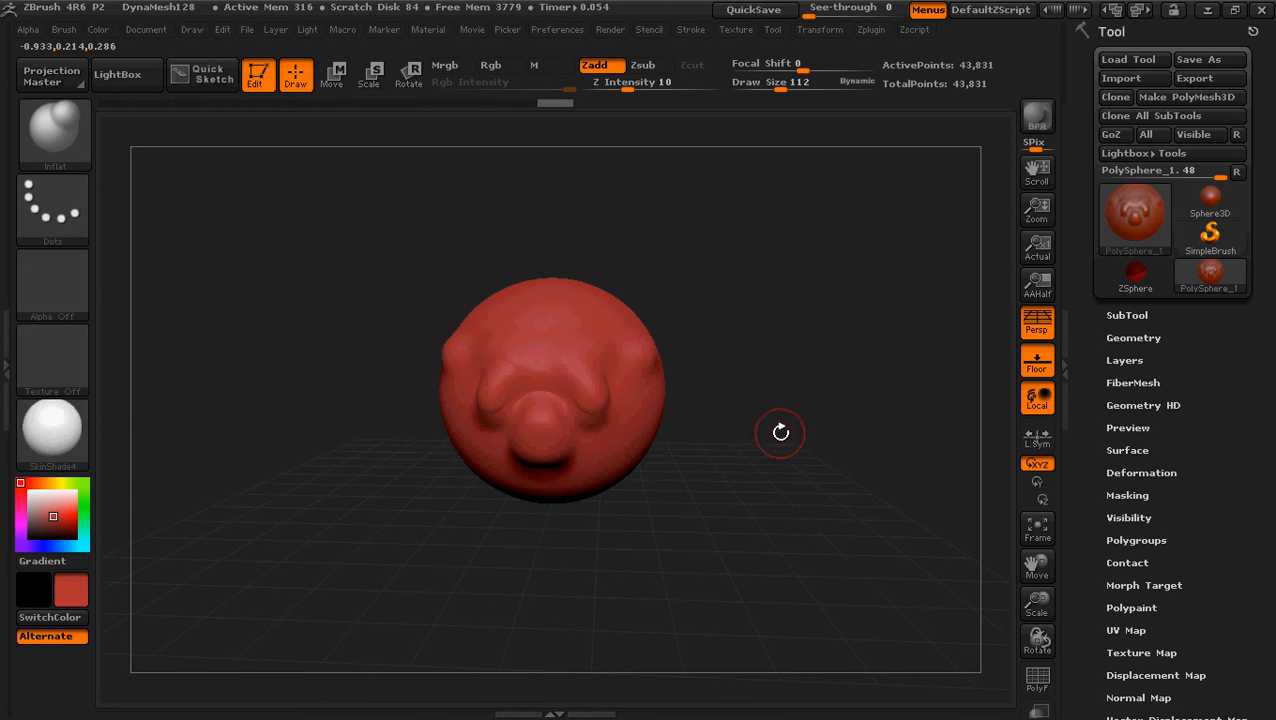
left_click_drag(781, 432, 877, 444)
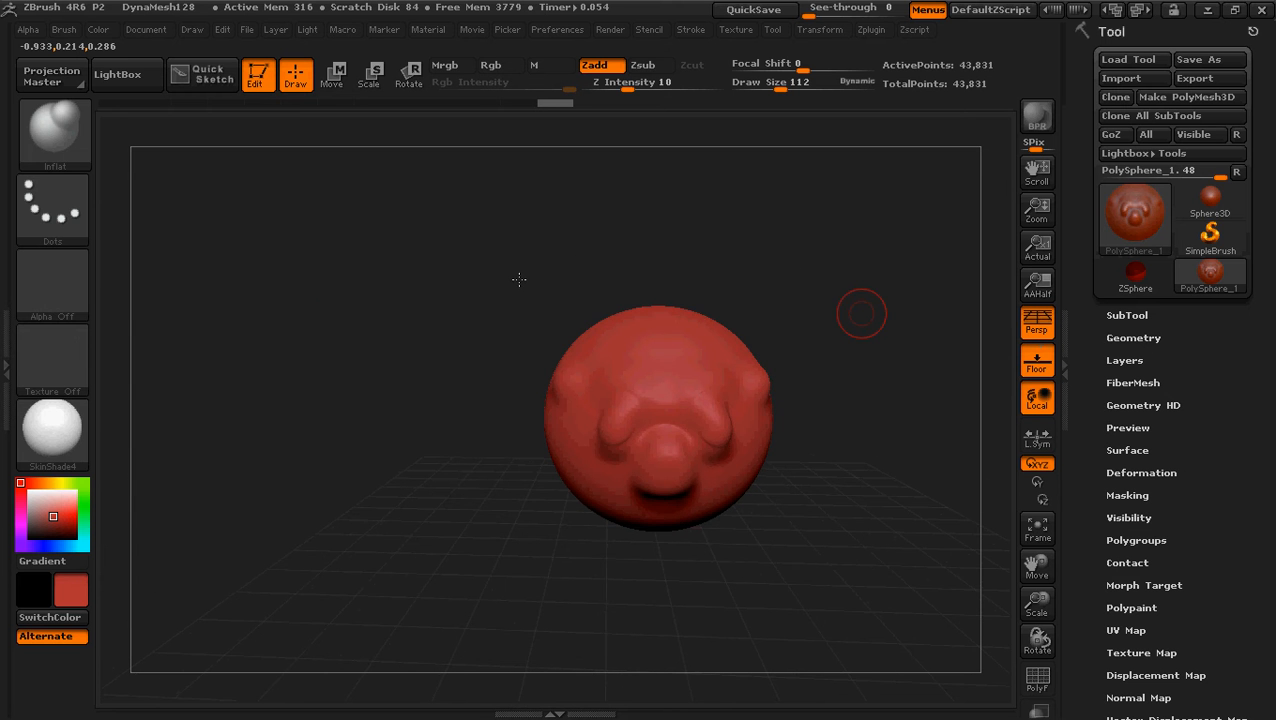
left_click_drag(519, 279, 482, 342)
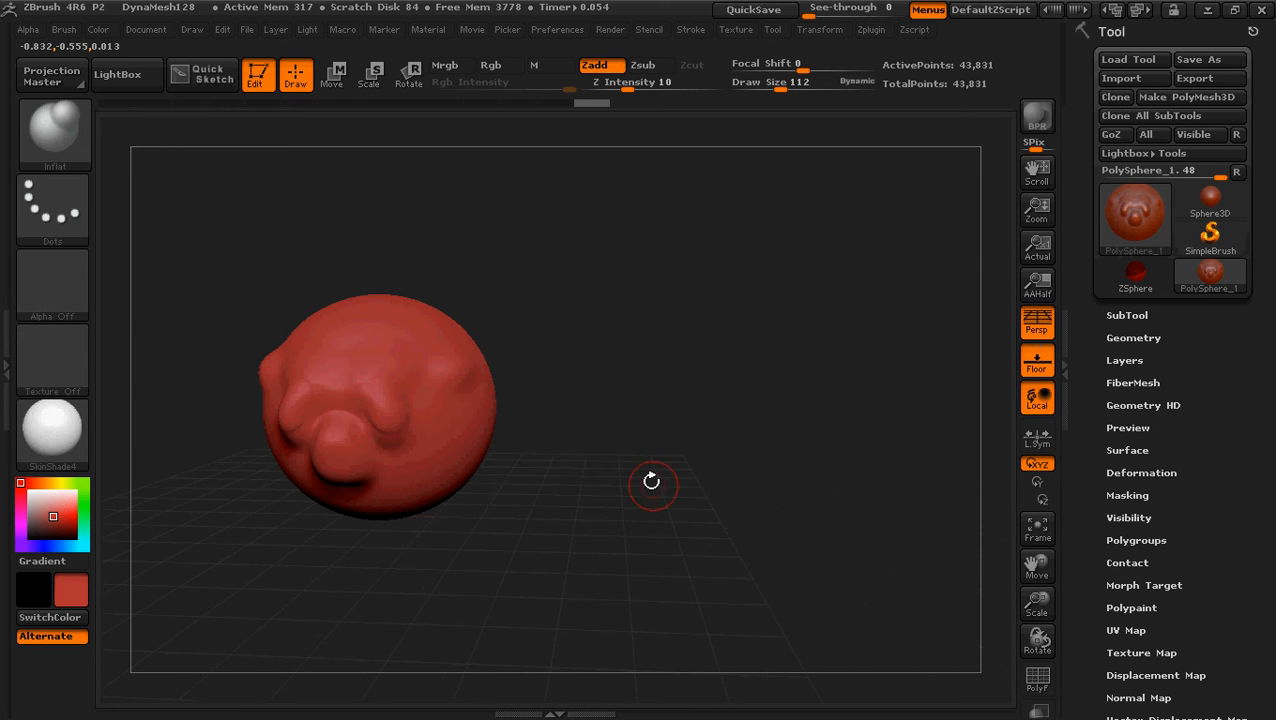
left_click_drag(584, 433, 885, 471)
mouse_move(820, 550)
left_mouse_down("alt")
mouse_move(822, 422)
mouse_move(804, 373)
mouse_move(805, 419)
mouse_move(769, 447)
mouse_move(746, 501)
mouse_move(735, 470)
mouse_move(763, 389)
left_mouse_up("alt")
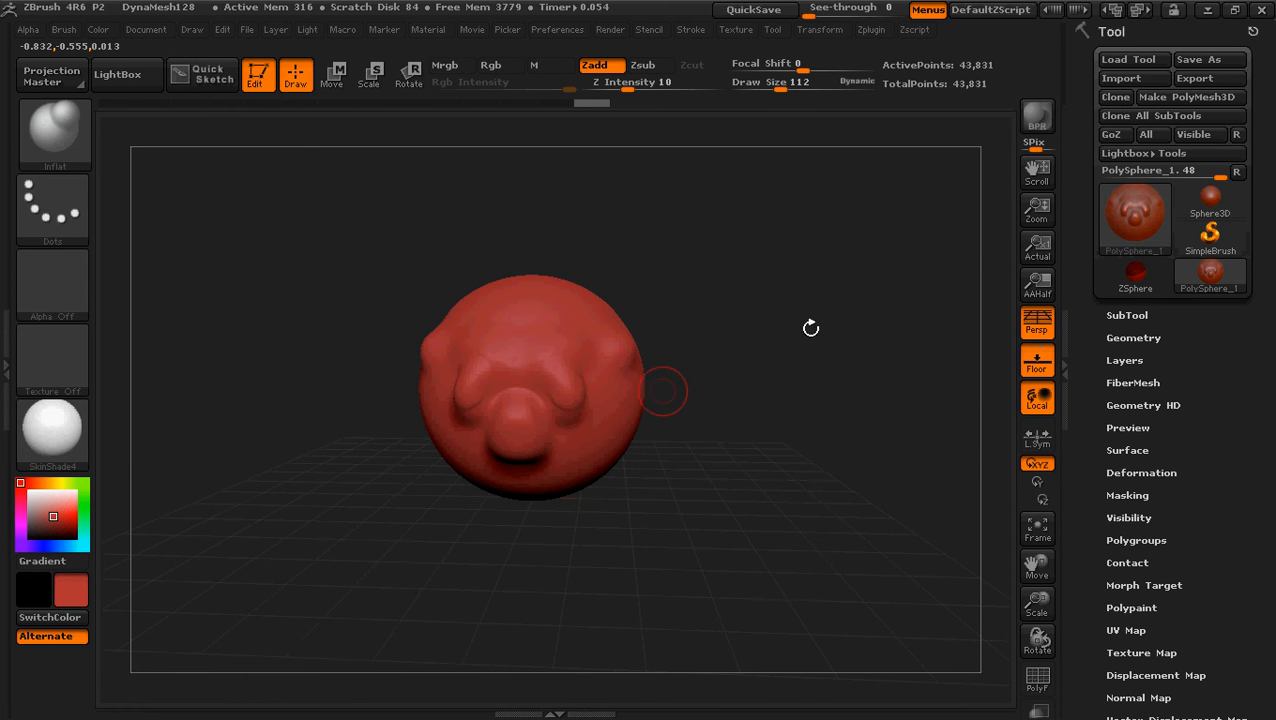
mouse_move(704, 396)
left_mouse_down()
mouse_move(670, 409)
mouse_move(866, 362)
mouse_move(898, 538)
mouse_move(724, 525)
mouse_move(806, 336)
mouse_move(789, 353)
left_mouse_up()
mouse_move(709, 361)
left_mouse_down("alt")
mouse_move(903, 362)
mouse_move(622, 403)
mouse_move(684, 533)
mouse_move(715, 271)
mouse_move(921, 359)
mouse_move(749, 345)
mouse_move(865, 388)
left_mouse_up("alt")
mouse_move(788, 387)
left_mouse_down()
mouse_move(720, 450)
mouse_move(694, 400)
mouse_move(775, 518)
mouse_move(651, 509)
mouse_move(550, 521)
mouse_move(760, 534)
mouse_move(799, 452)
mouse_move(772, 484)
left_mouse_up()
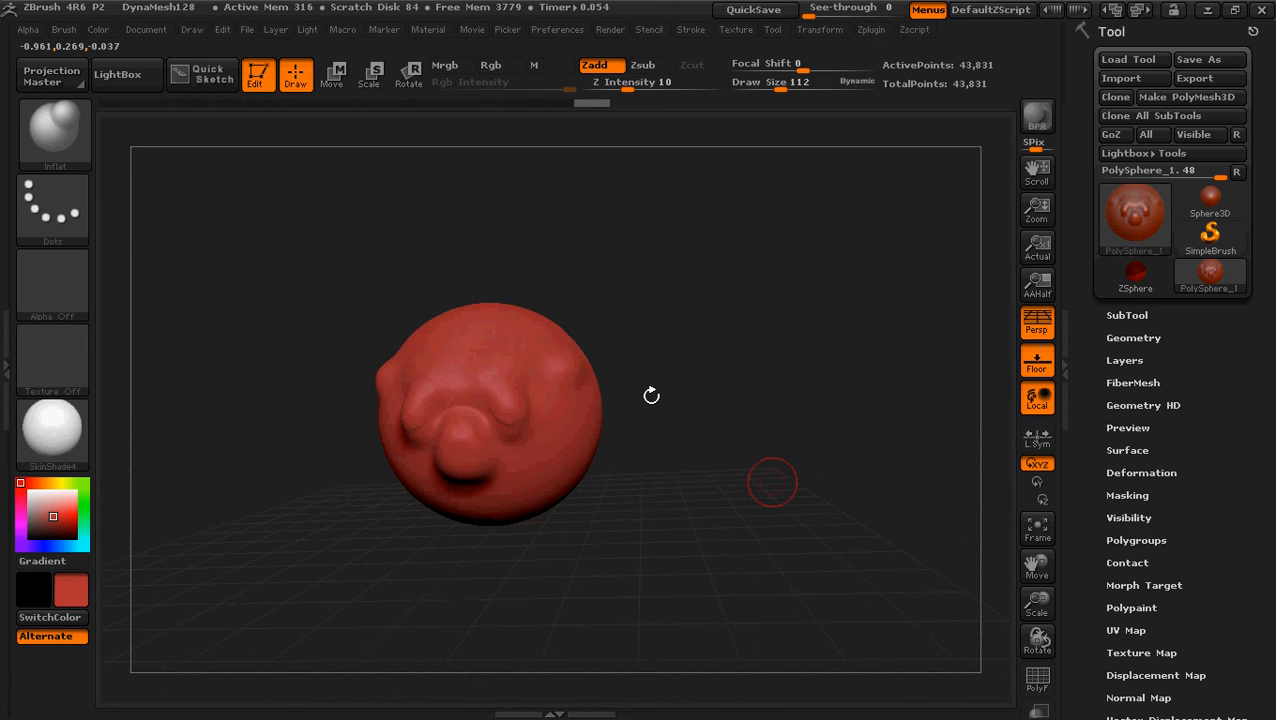
mouse_move(600, 292)
left_mouse_down("alt")
mouse_move(713, 296)
mouse_move(698, 274)
left_mouse_up("alt")
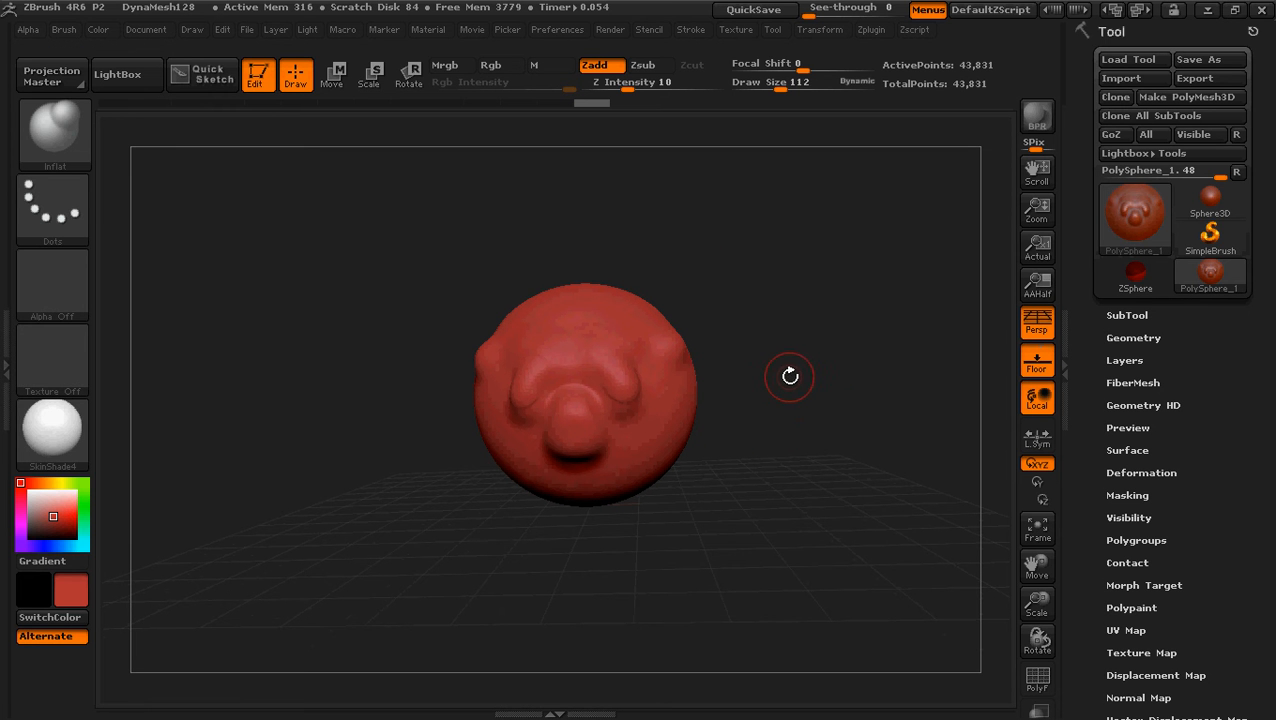
key("ctrl")
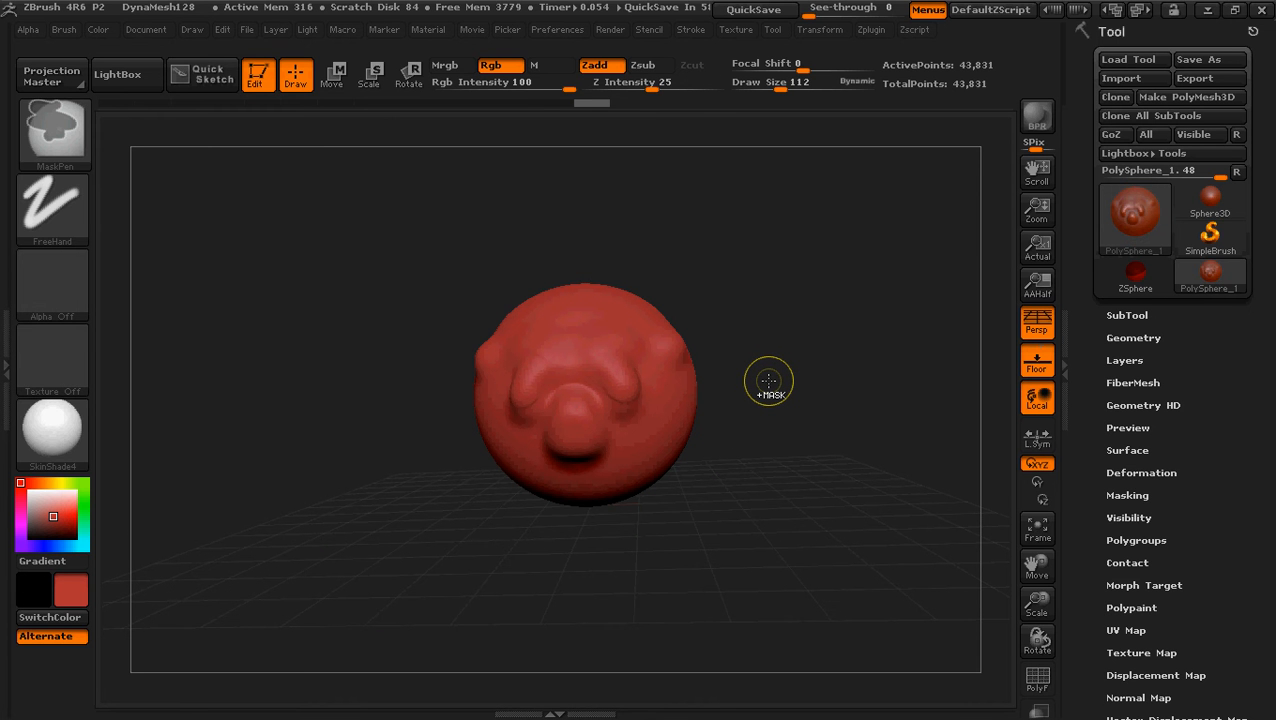
mouse_move(755, 373)
right_mouse_down("ctrl")
mouse_move(723, 294)
mouse_move(786, 562)
mouse_move(746, 450)
mouse_move(746, 359)
mouse_move(775, 515)
mouse_move(763, 515)
mouse_move(758, 481)
right_mouse_up("ctrl")
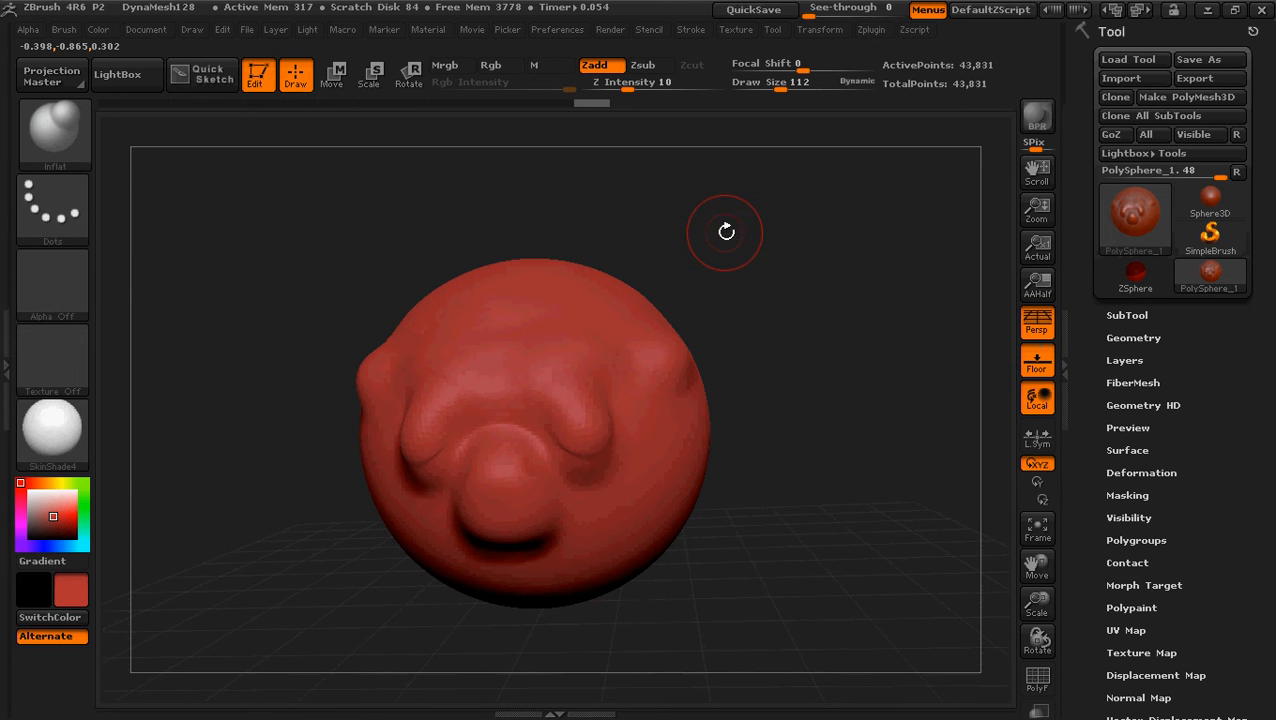
left_click_drag(741, 218, 732, 240)
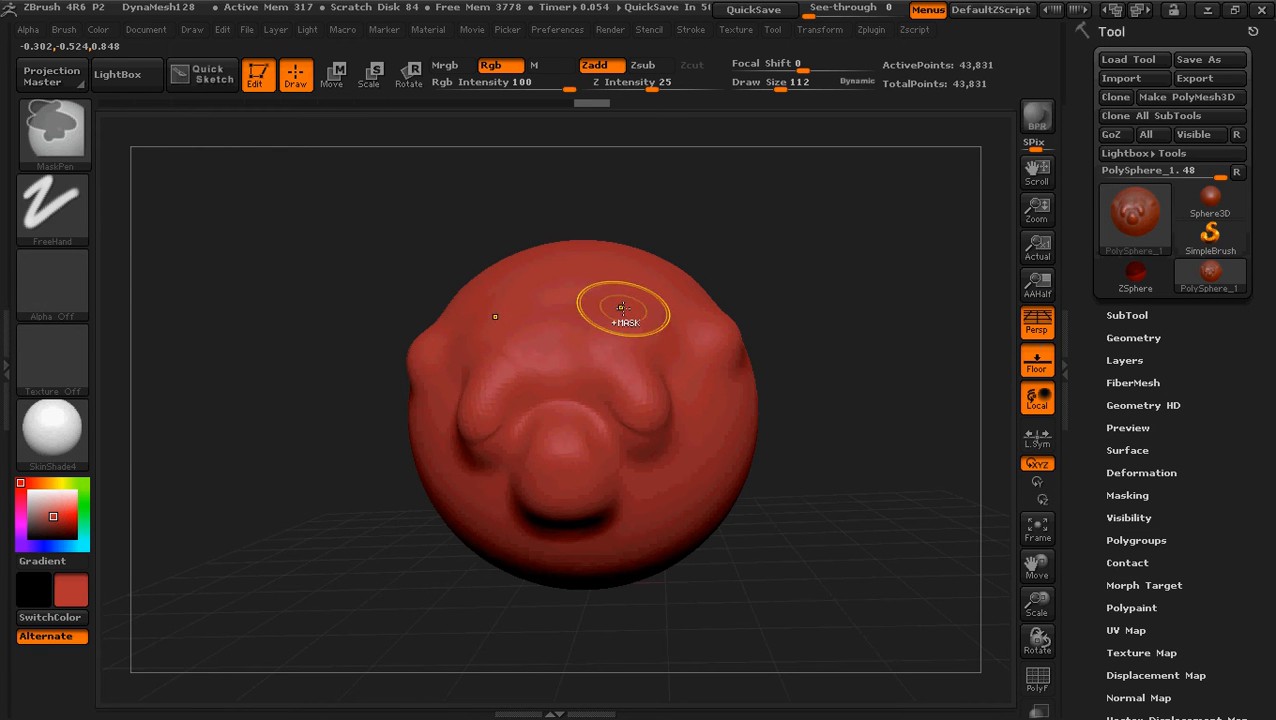
Mask a broad oval across the forehead and inflate the surface around it into a raised rim
mouse_move(612, 308)
left_mouse_down("ctrl")
mouse_move(555, 320)
mouse_move(550, 300)
mouse_move(597, 296)
mouse_move(520, 300)
mouse_move(541, 285)
mouse_move(578, 296)
left_mouse_up("ctrl")
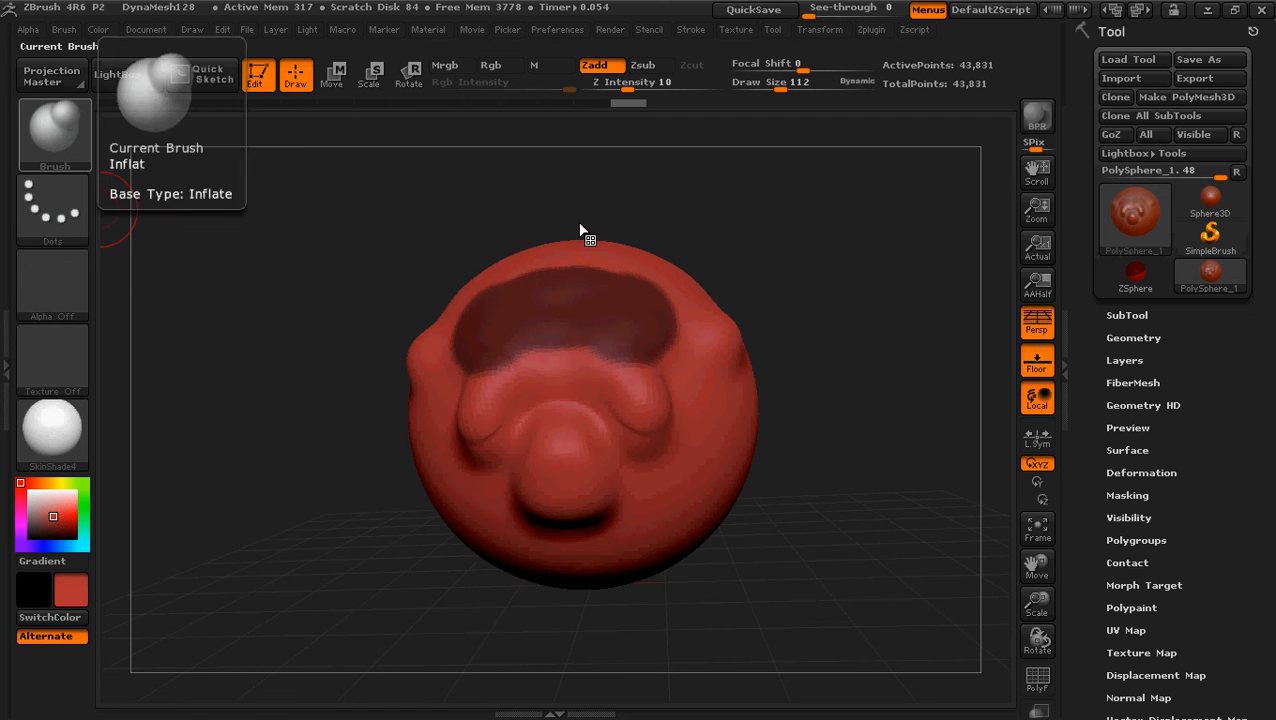
mouse_move(627, 275)
left_mouse_down()
mouse_move(540, 258)
mouse_move(450, 320)
mouse_move(507, 376)
mouse_move(640, 400)
mouse_move(675, 330)
mouse_move(705, 385)
mouse_move(722, 332)
mouse_move(690, 275)
mouse_move(512, 252)
mouse_move(475, 265)
mouse_move(465, 288)
left_mouse_up()
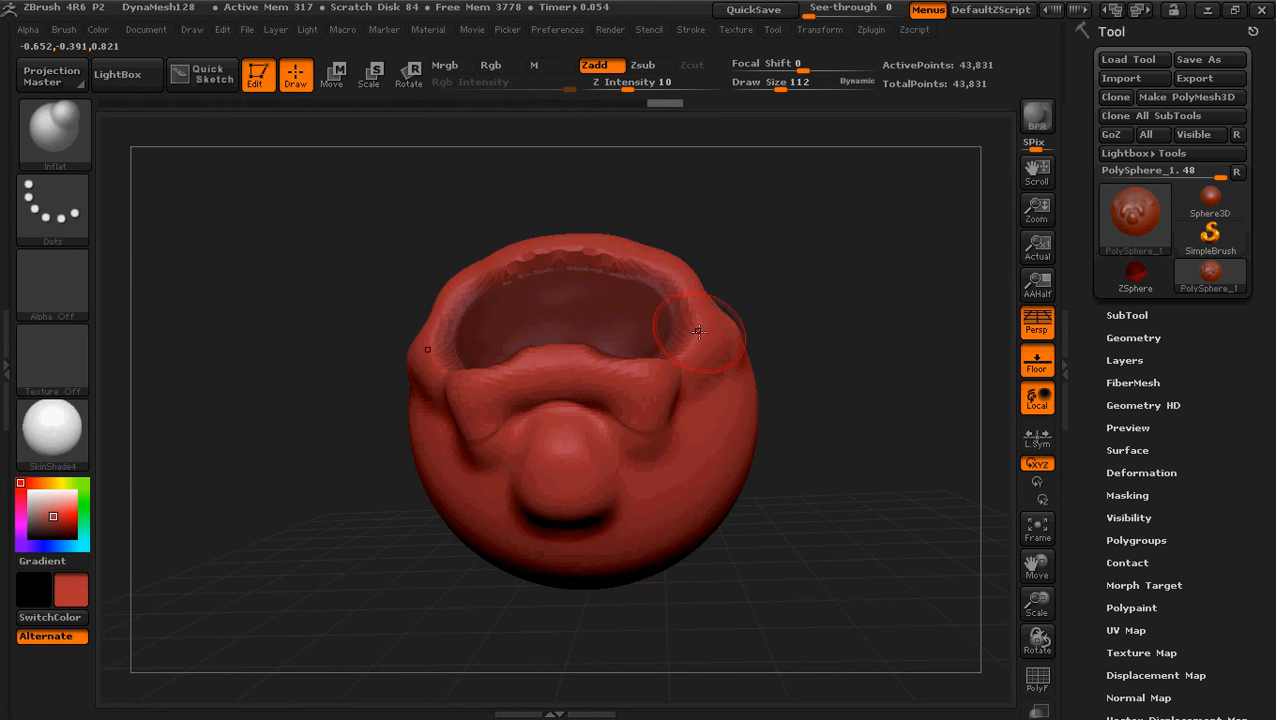
Invert the mask and paint it over the upper part of the forehead area
key("ctrl")
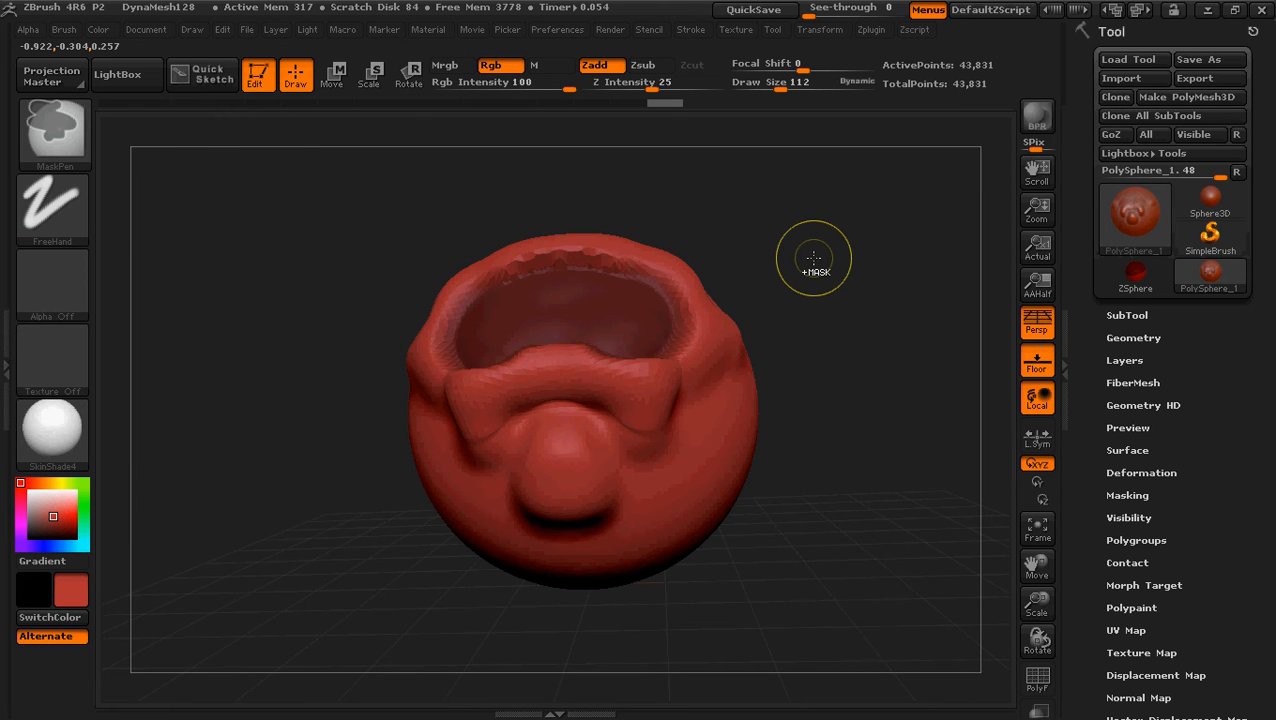
left_click(813, 258, "ctrl")
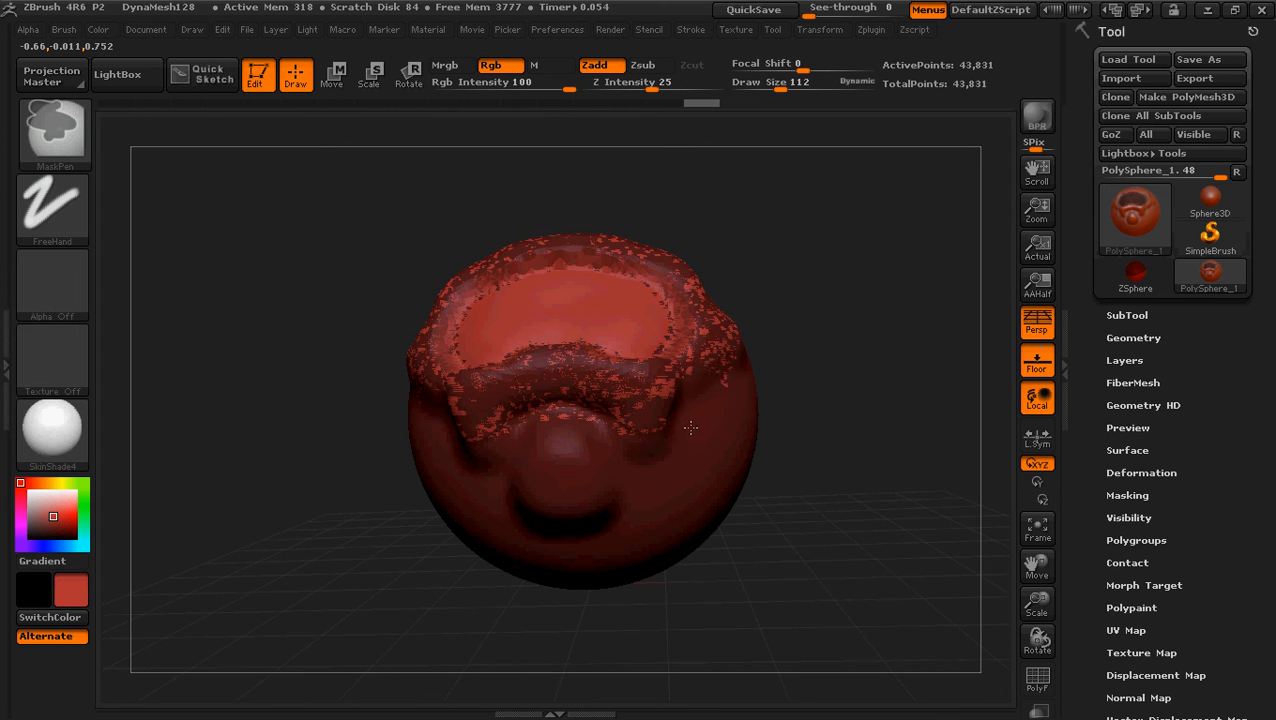
mouse_move(717, 381)
left_mouse_down("ctrl")
mouse_move(660, 390)
mouse_move(630, 415)
mouse_move(675, 340)
mouse_move(646, 263)
mouse_move(598, 290)
mouse_move(616, 300)
left_mouse_up("ctrl")
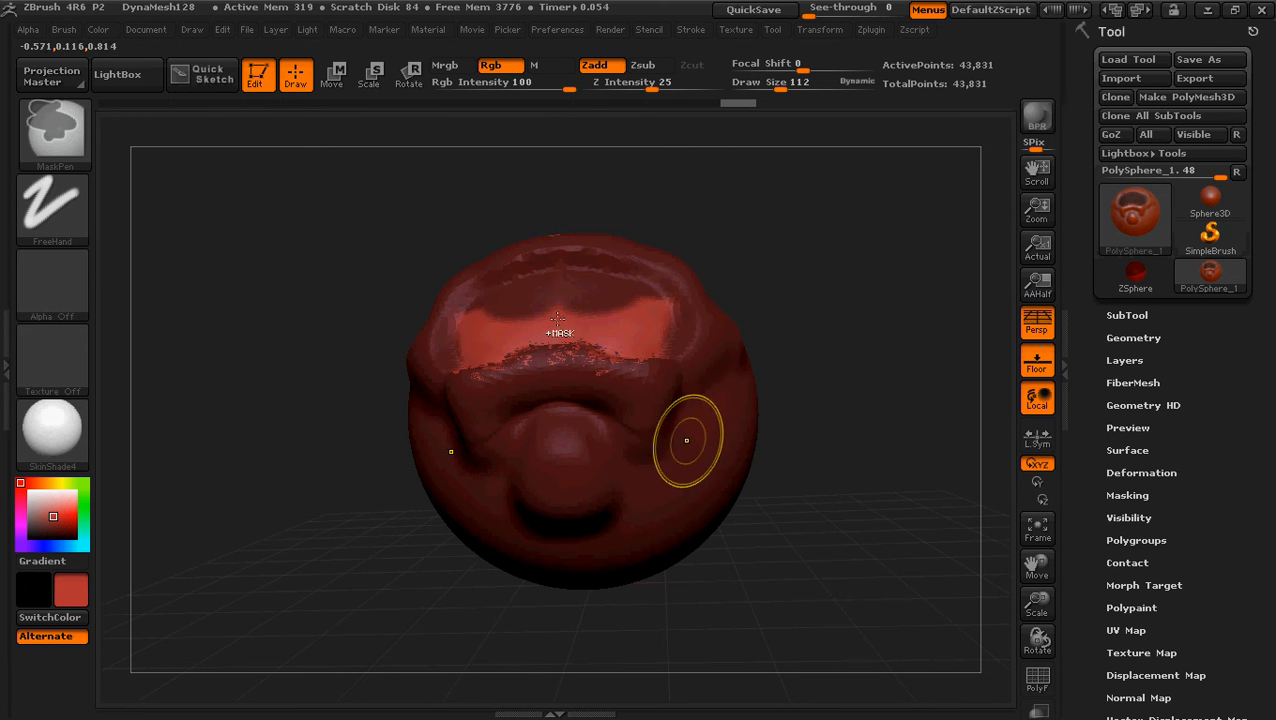
Inflate the centre of the unmasked forehead strip above the brow, and clear the mask from the head
left_click_drag(568, 334, 550, 312)
mouse_move(780, 285)
left_mouse_down()
mouse_move(860, 373)
mouse_move(805, 367)
mouse_move(763, 299)
mouse_move(775, 293)
left_mouse_up()
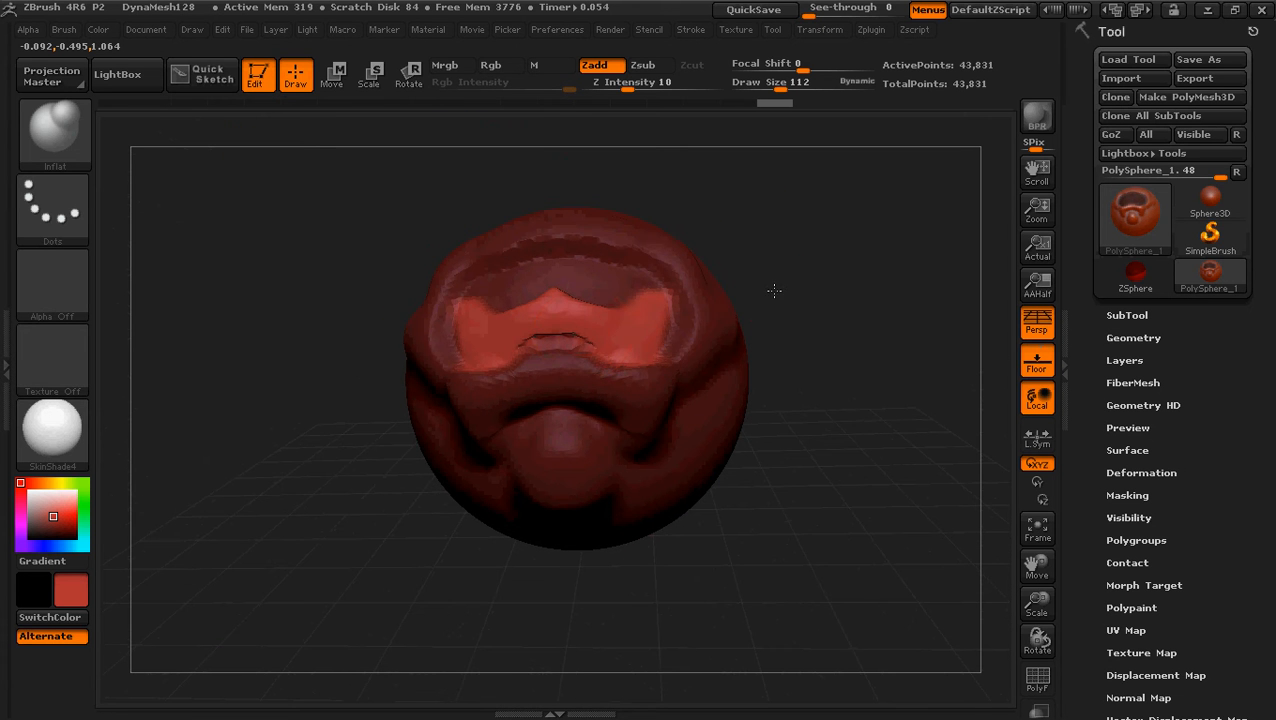
left_click_drag(792, 338, 613, 229)
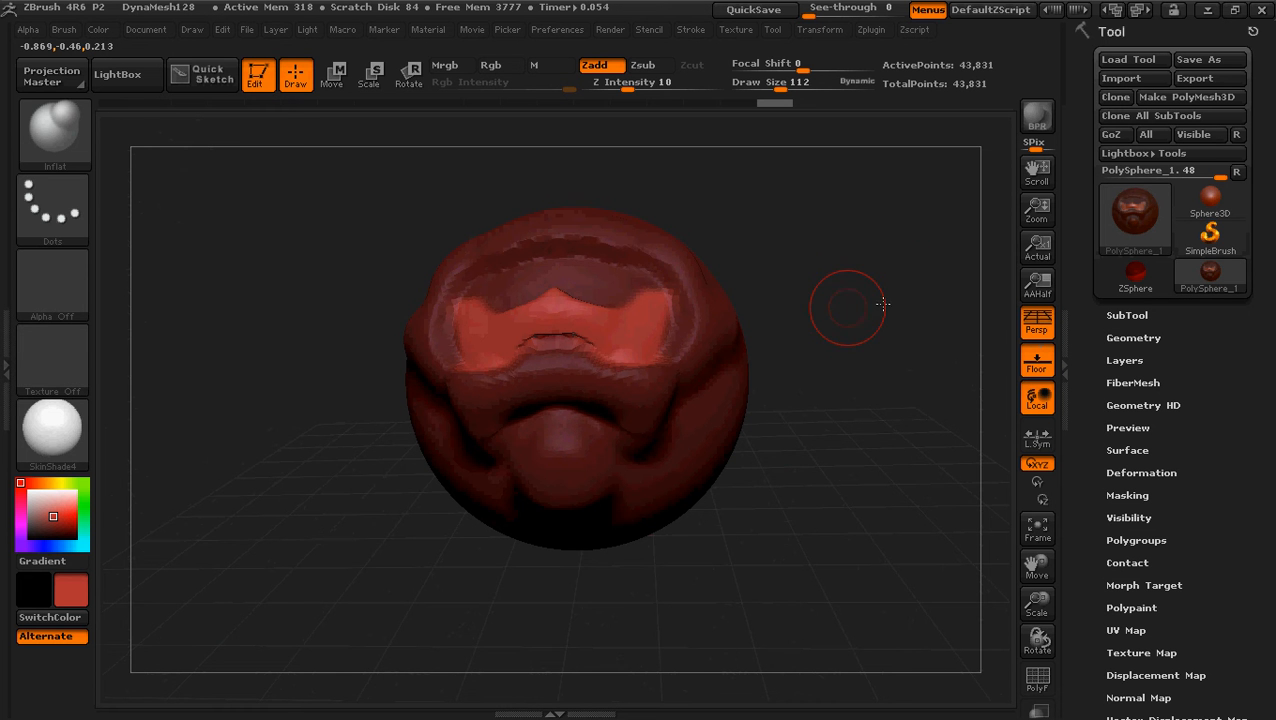
mouse_move(882, 303)
left_mouse_down()
mouse_move(860, 313)
mouse_move(886, 336)
mouse_move(874, 299)
mouse_move(852, 312)
mouse_move(847, 294)
left_mouse_up()
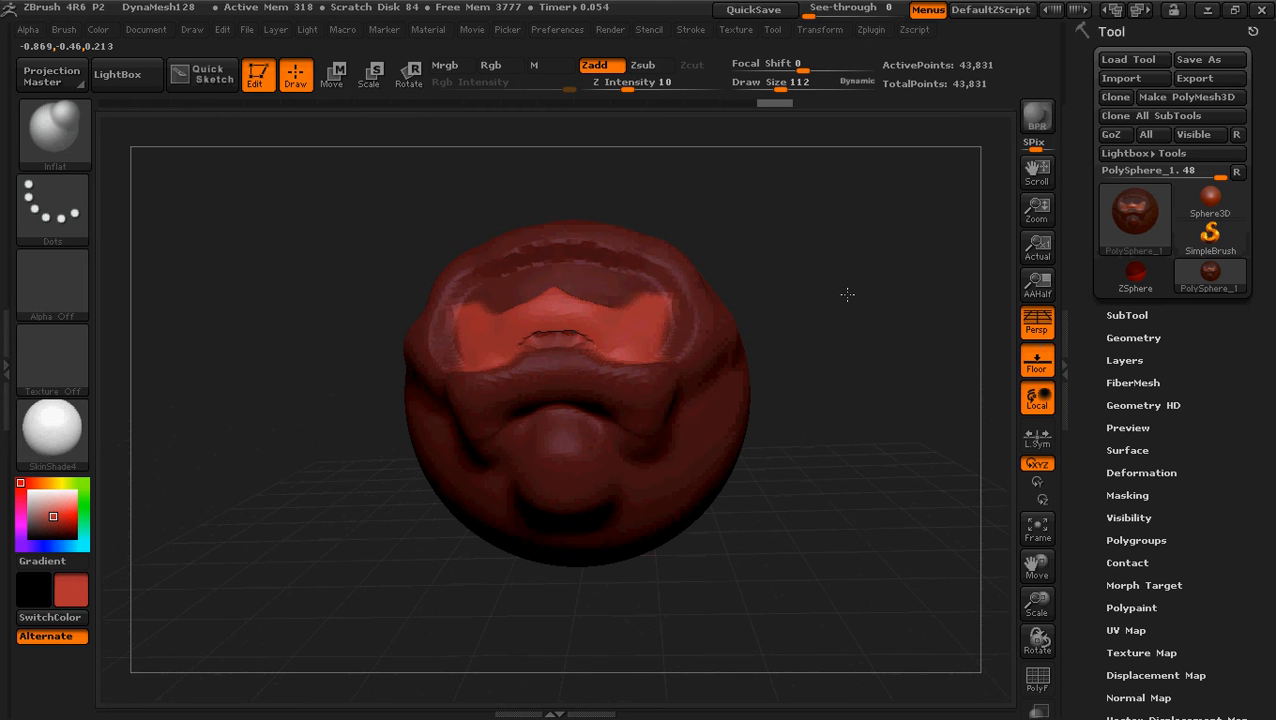
key("ctrl")
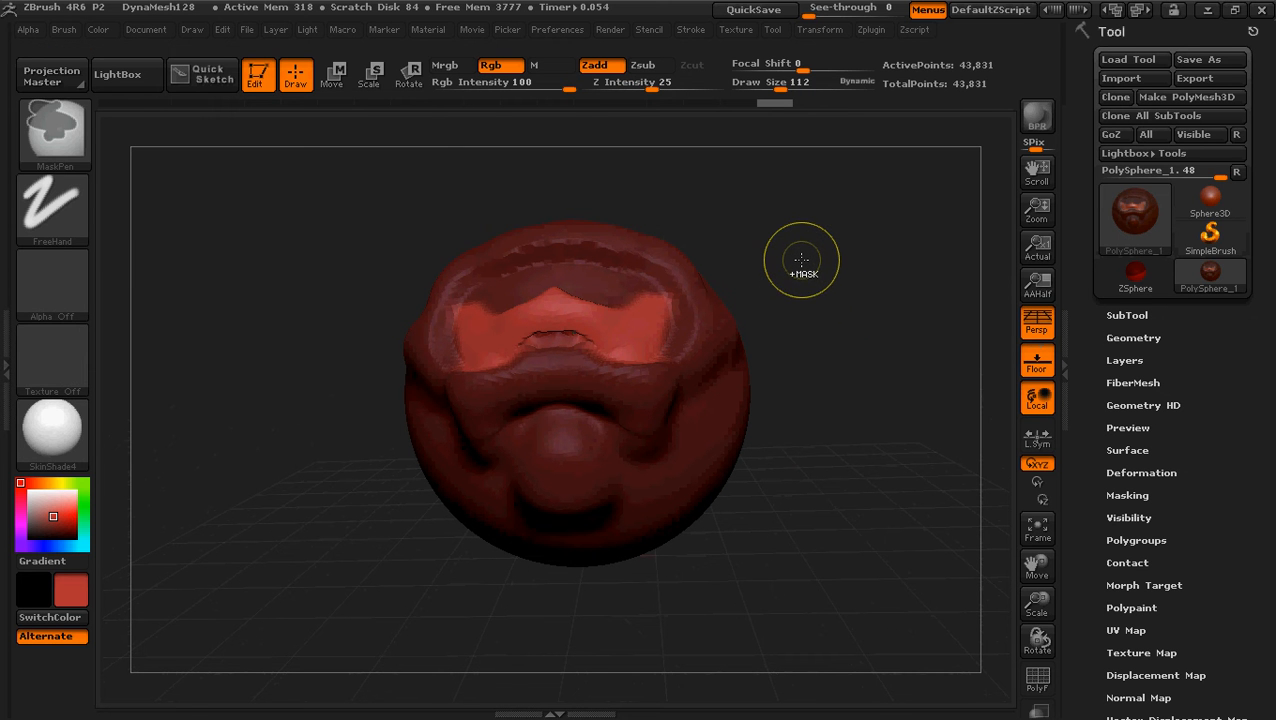
left_click_drag(803, 254, 815, 280, "ctrl")
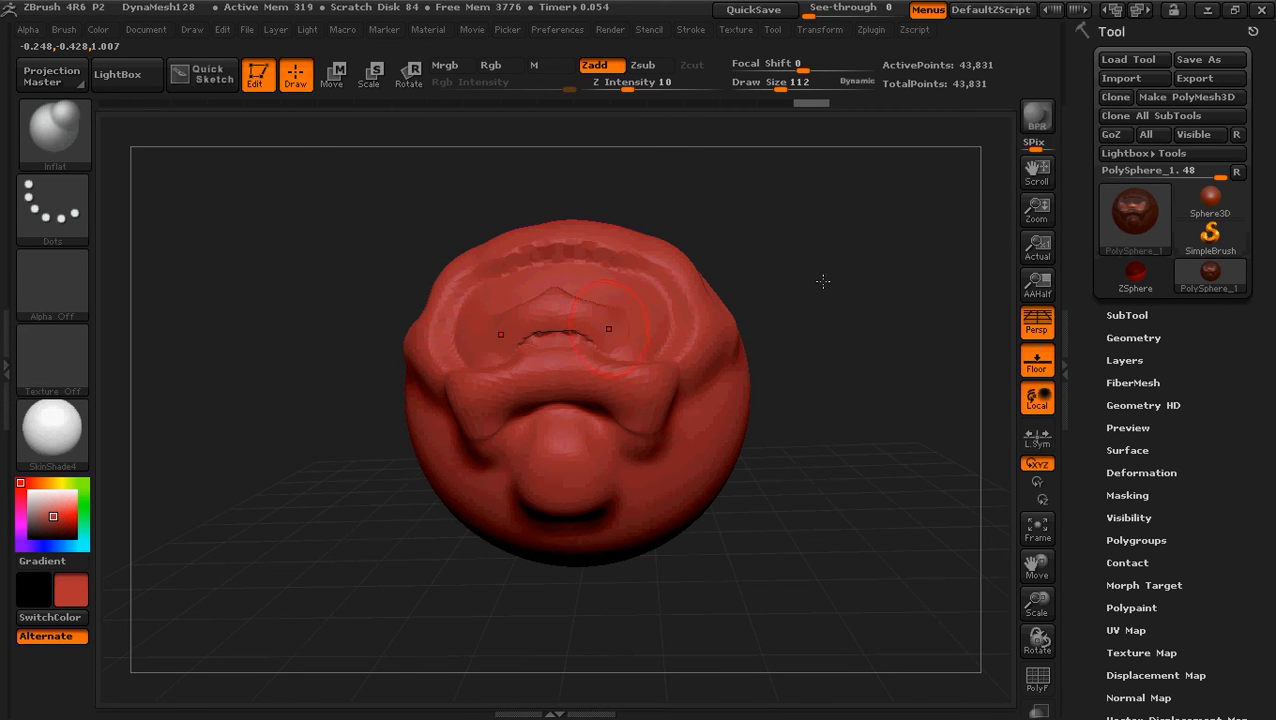
Remesh the stretched forehead sculpt with DynaMesh
mouse_move(792, 319)
left_mouse_down()
mouse_move(823, 282)
mouse_move(864, 307)
mouse_move(795, 300)
mouse_move(817, 272)
left_mouse_up()
right_click_drag(817, 272, 822, 360, "ctrl")
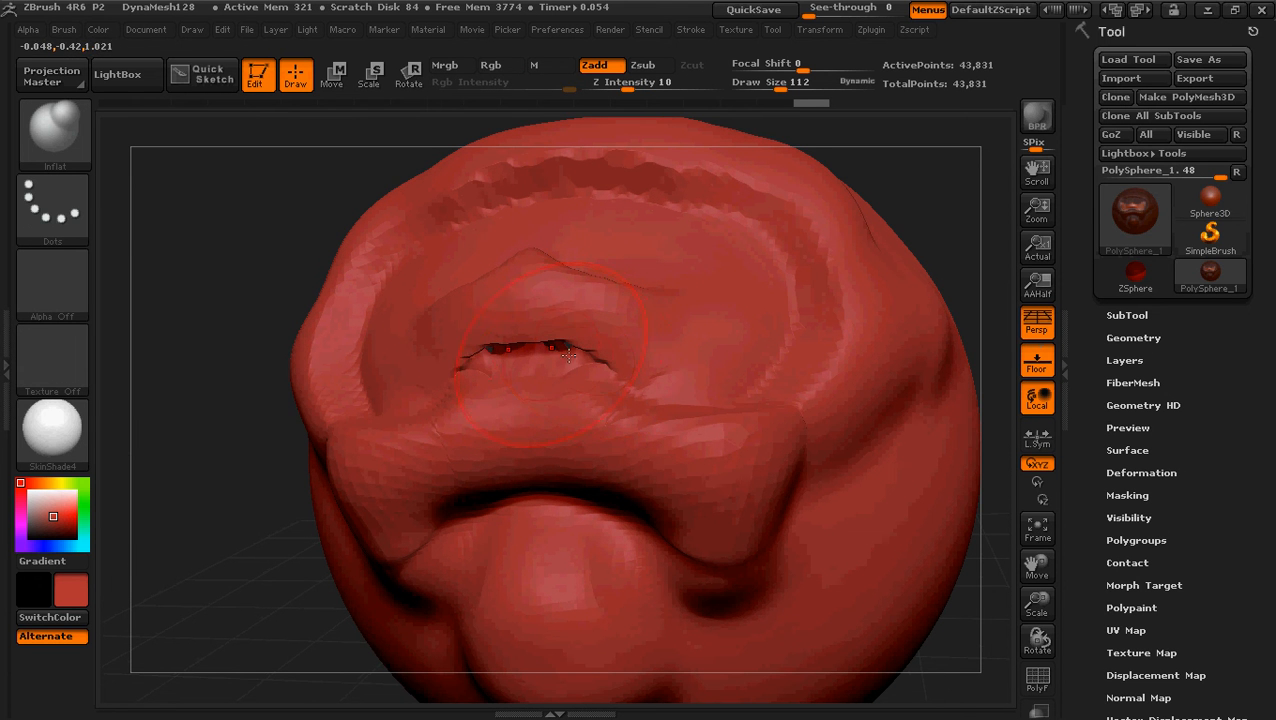
key("ctrl")
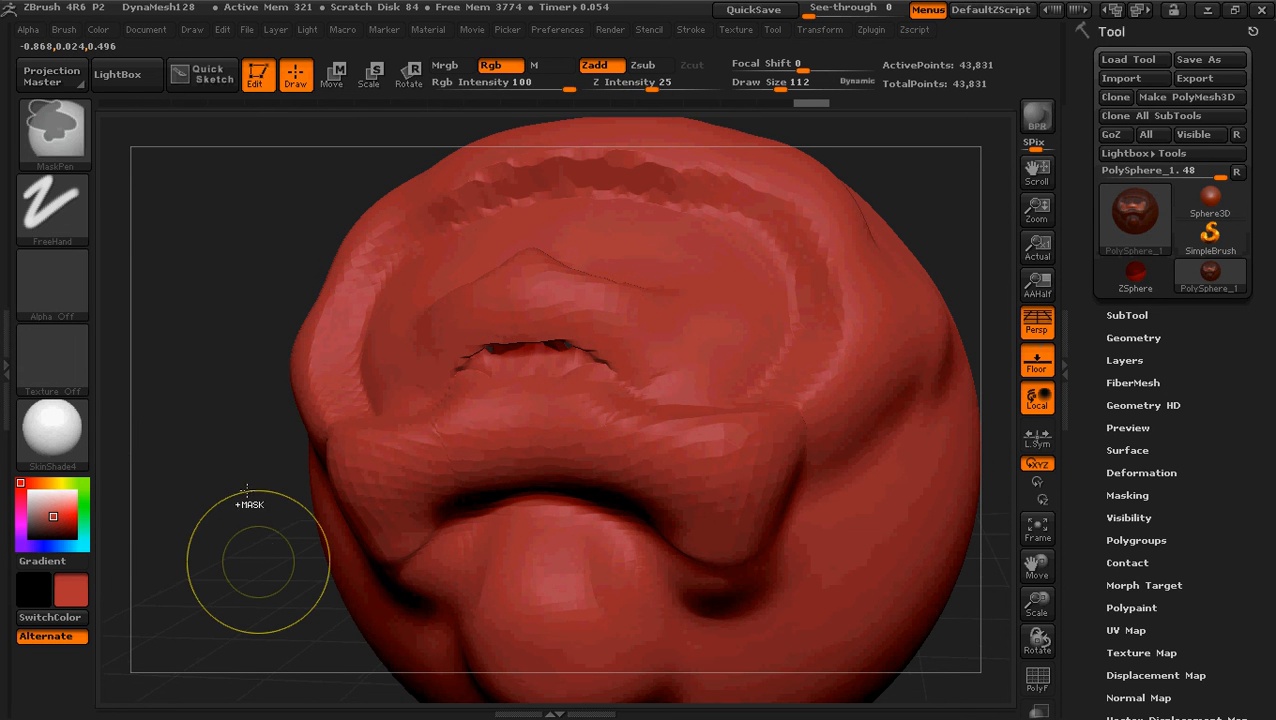
right_click_drag(237, 487, 234, 482, "ctrl")
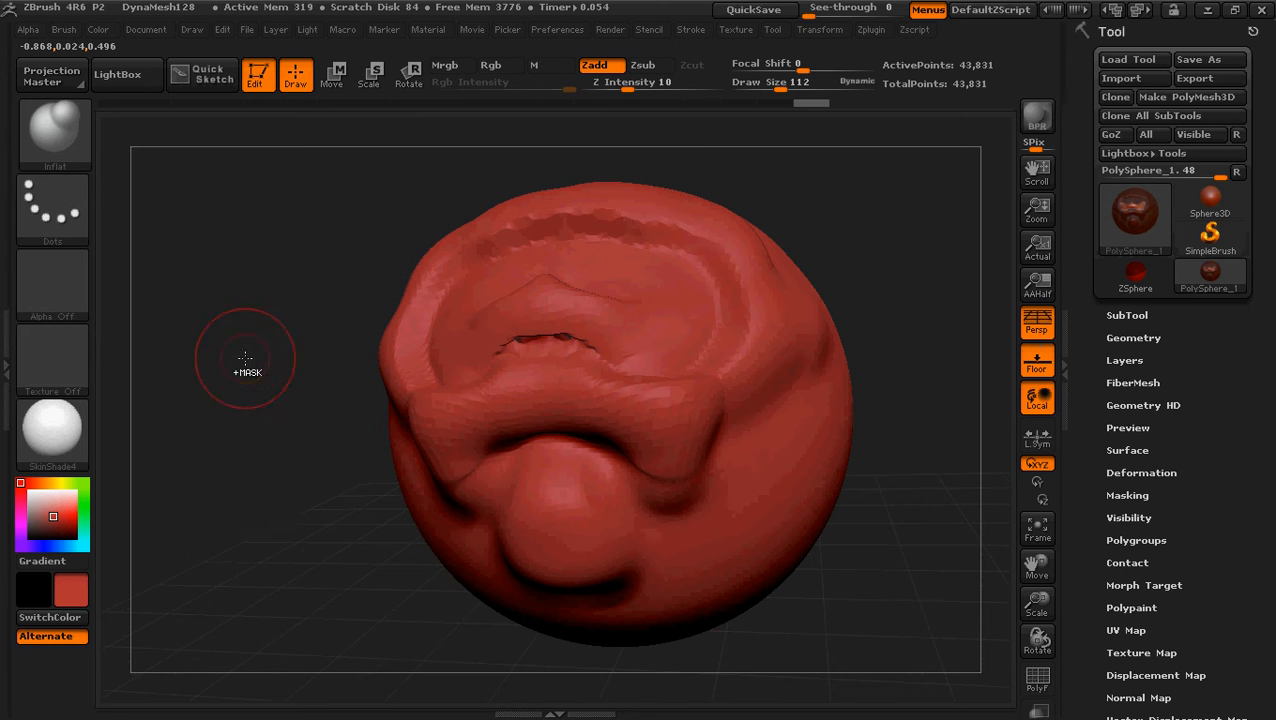
mouse_move(248, 393)
left_mouse_down()
mouse_move(400, 405)
mouse_move(285, 410)
left_mouse_up()
key("ctrl")
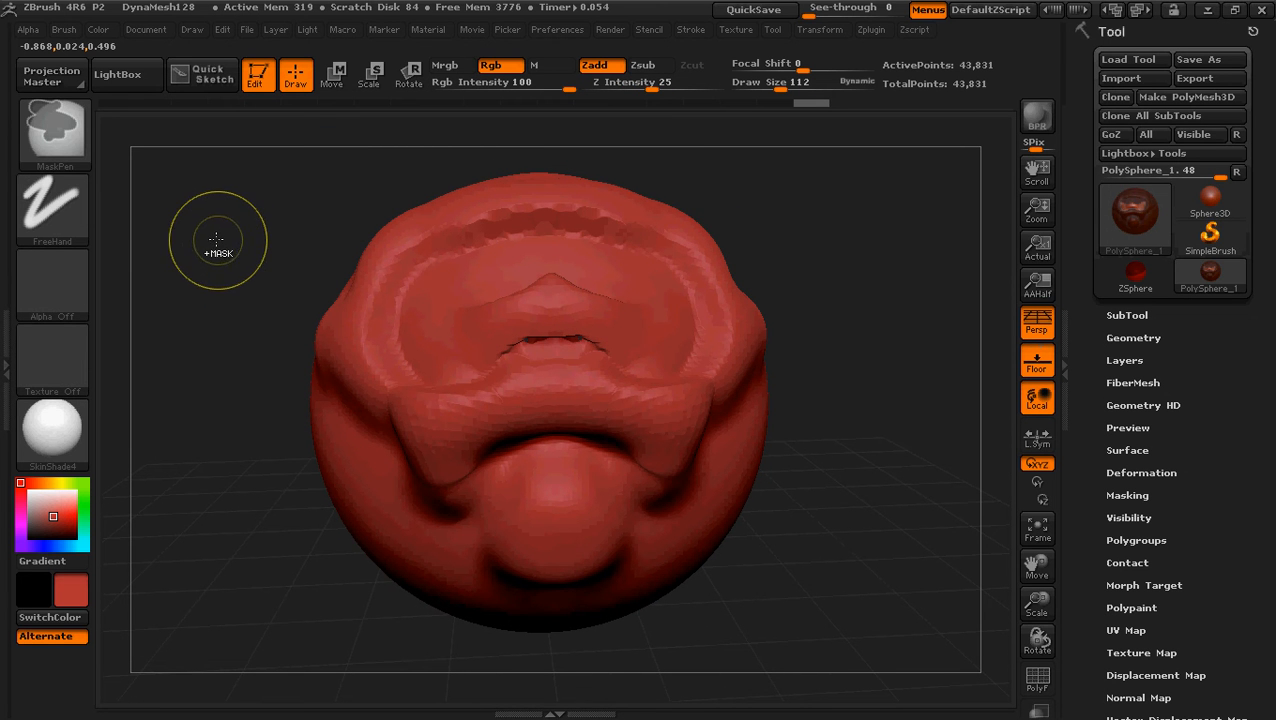
left_click_drag(204, 229, 218, 390, "ctrl")
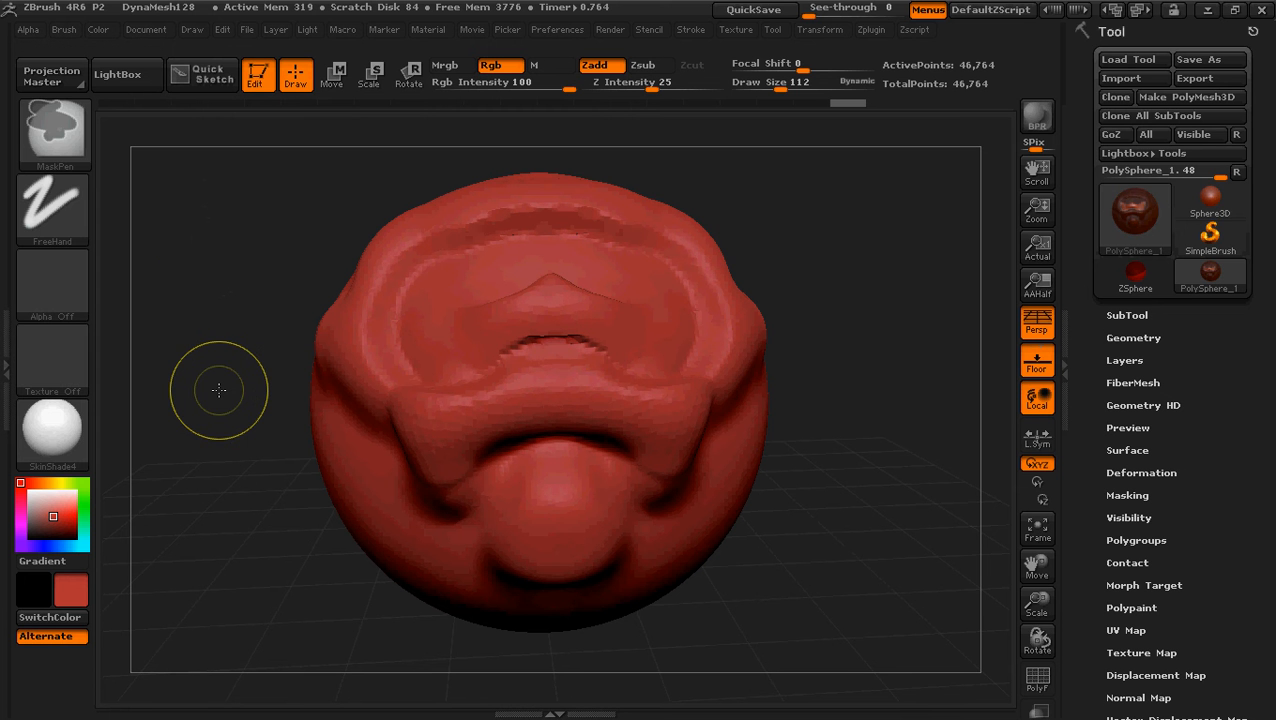
Smooth the forehead hollow, its raised rim and the brow above the nose with the Smooth brush
mouse_move(530, 338)
left_mouse_down()
mouse_move(519, 338)
mouse_move(553, 358)
left_mouse_up()
mouse_move(937, 381)
left_mouse_down()
mouse_move(906, 461)
mouse_move(843, 432)
left_mouse_up()
left_click_drag(589, 286, 574, 247, "shift")
left_click_drag(481, 234, 470, 214, "shift")
left_click_drag(405, 250, 386, 300, "shift")
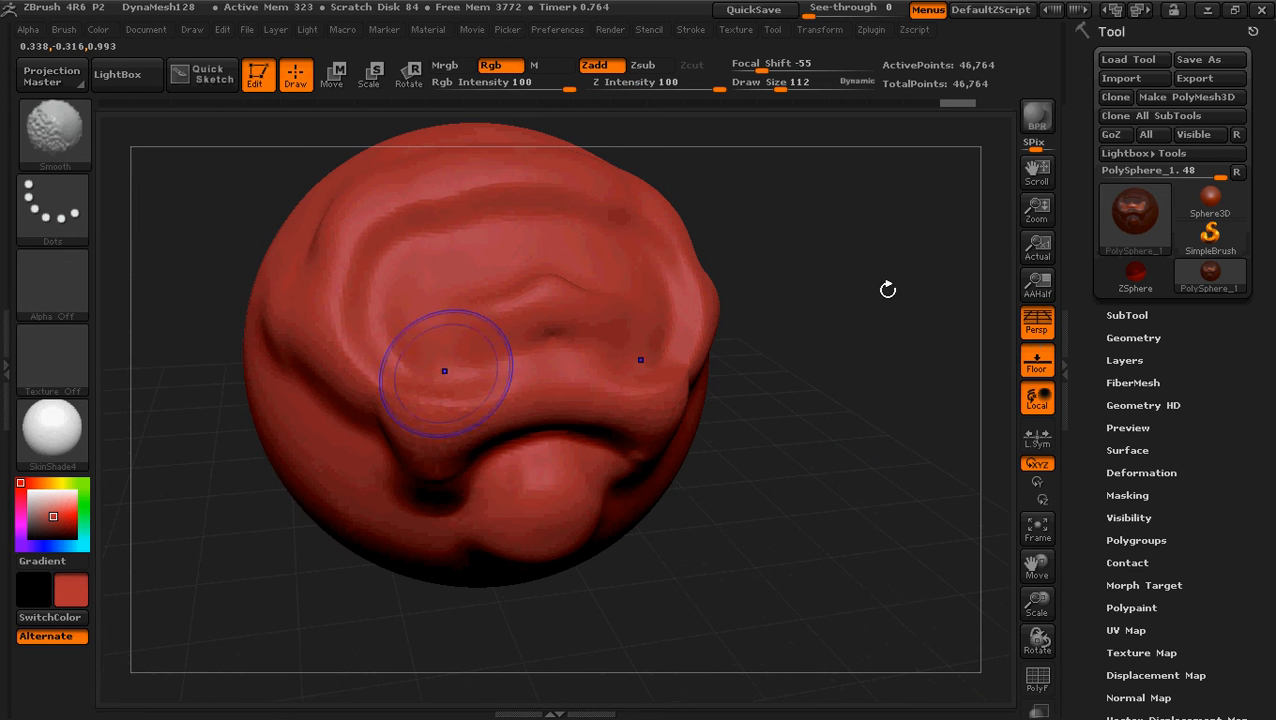
mouse_move(843, 413)
left_mouse_down()
mouse_move(826, 406)
mouse_move(854, 407)
left_mouse_up()
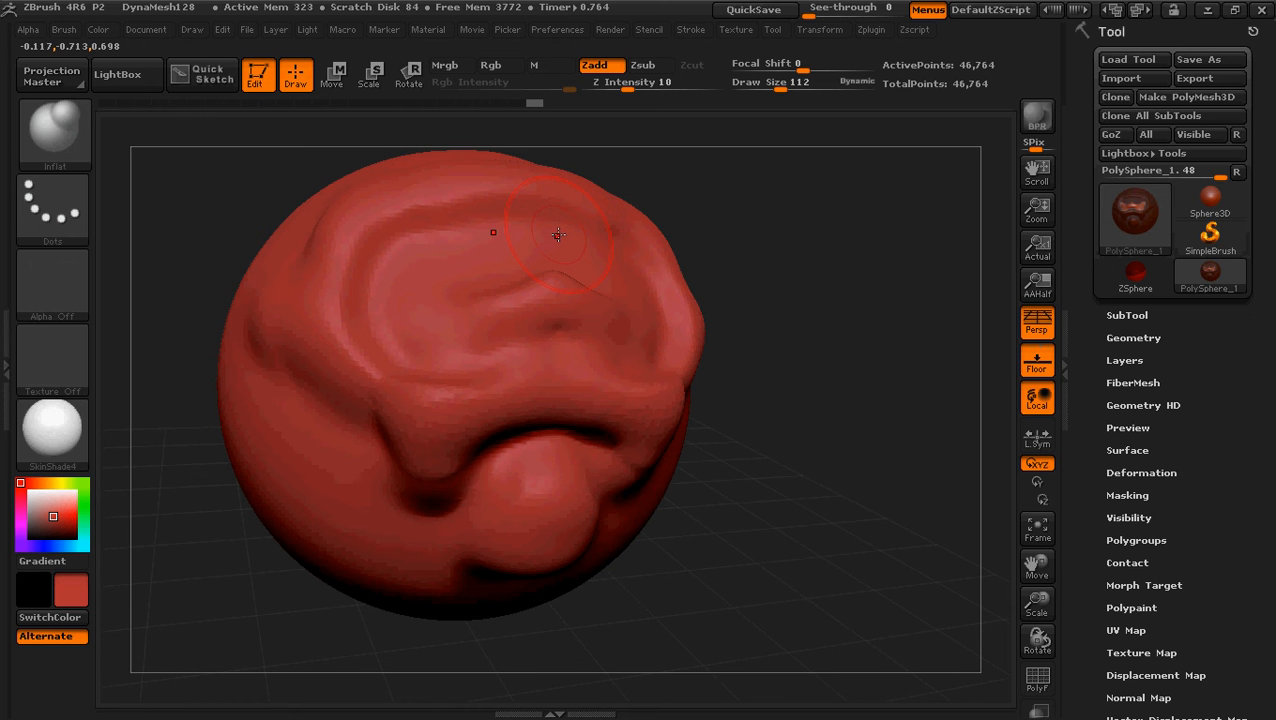
key("shift")
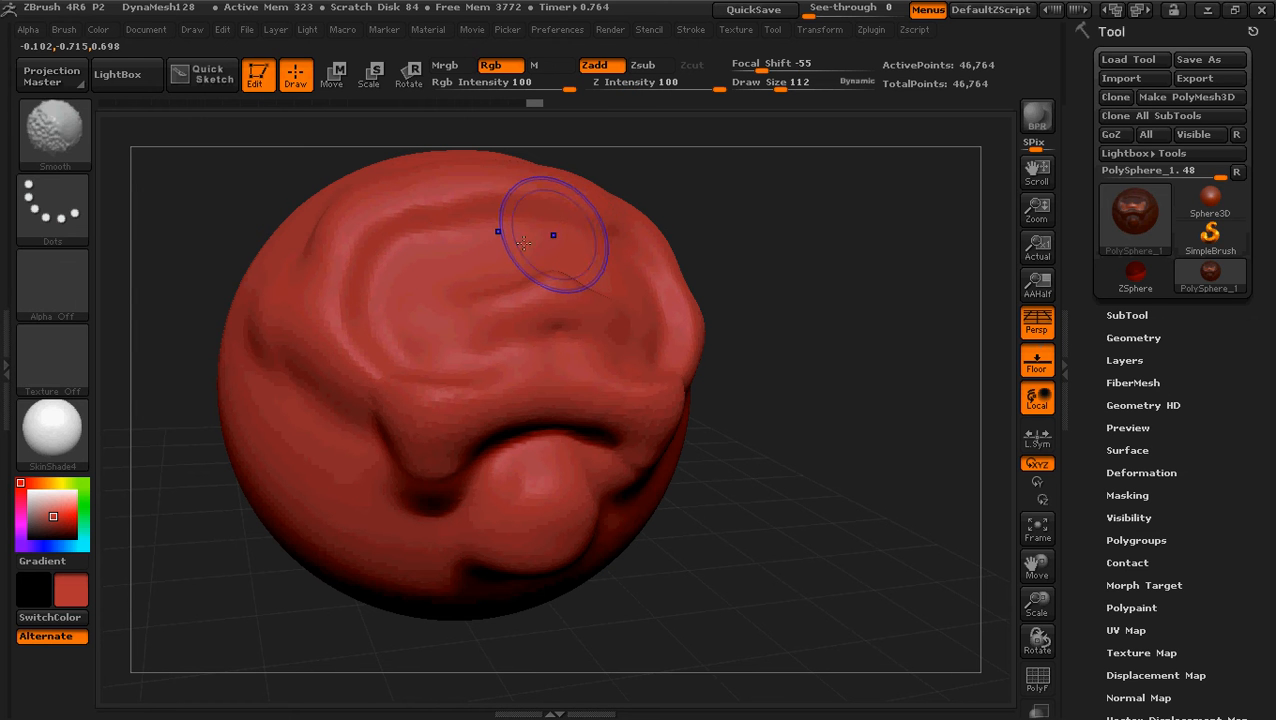
mouse_move(552, 234)
left_mouse_down("shift")
mouse_move(467, 276)
mouse_move(454, 239)
left_mouse_up("shift")
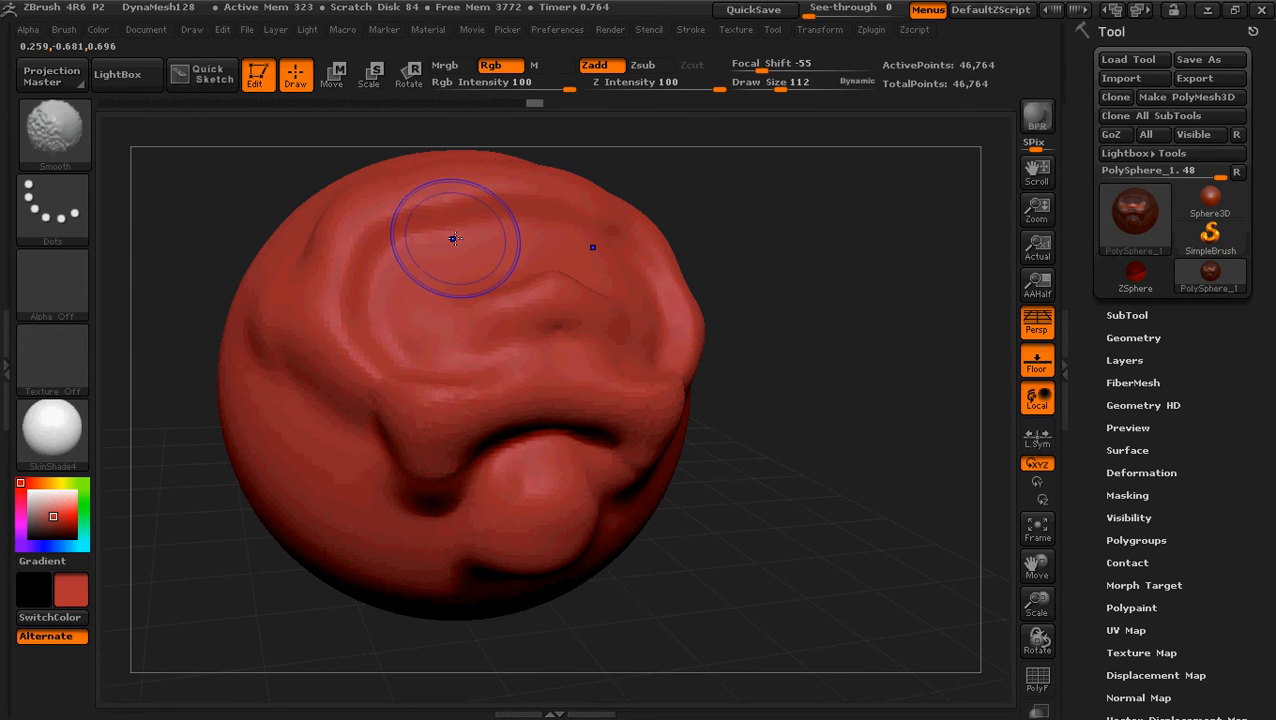
mouse_move(476, 435)
left_mouse_down("shift")
mouse_move(560, 432)
mouse_move(451, 442)
left_mouse_up("shift")
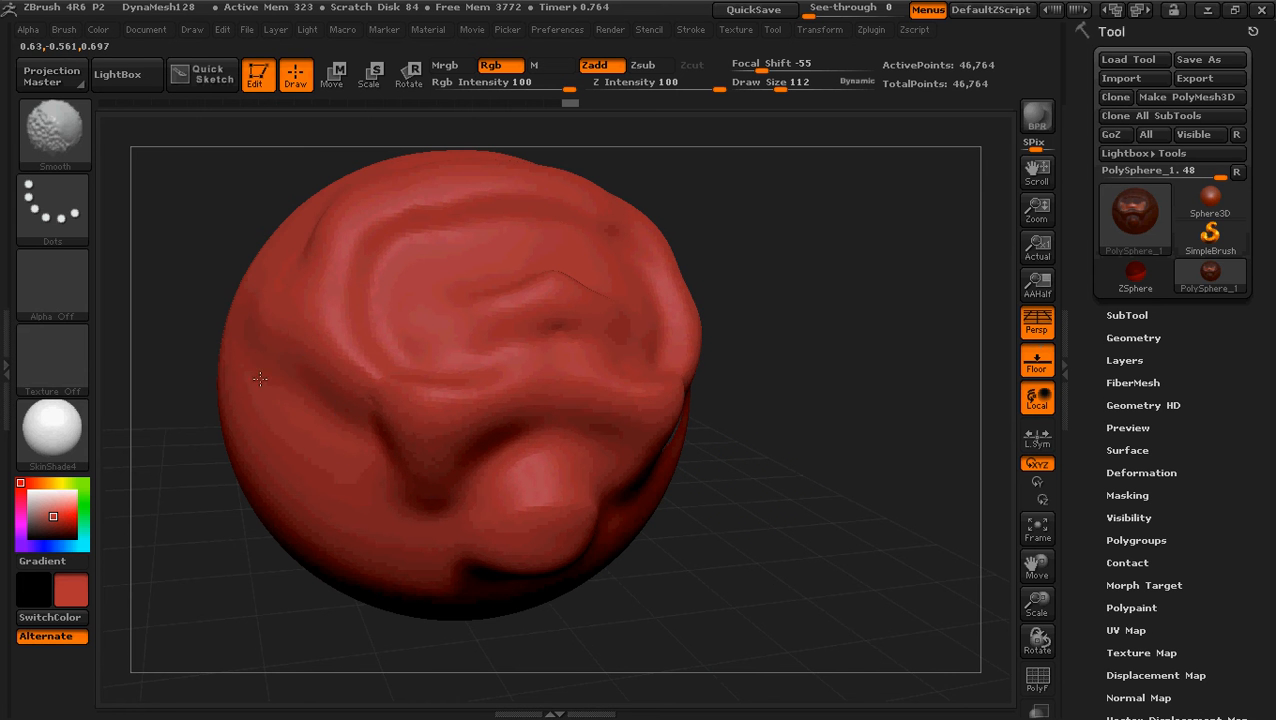
Smooth the side of the head around the temple and behind the eye area with the Smooth brush
left_click_drag(260, 379, 336, 442, "shift")
mouse_move(924, 460)
left_mouse_down()
mouse_move(860, 585)
mouse_move(897, 581)
mouse_move(874, 575)
left_mouse_up()
left_click_drag(456, 347, 469, 360, "shift")
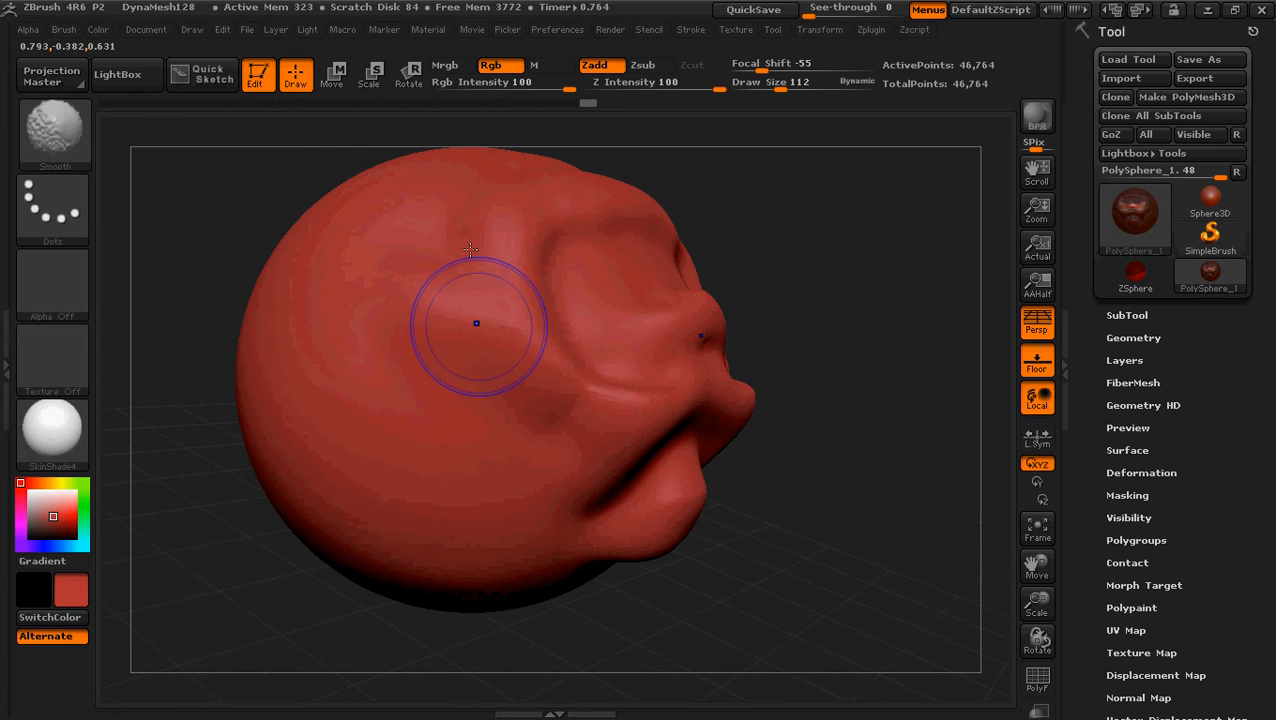
left_click_drag(564, 355, 553, 381, "shift")
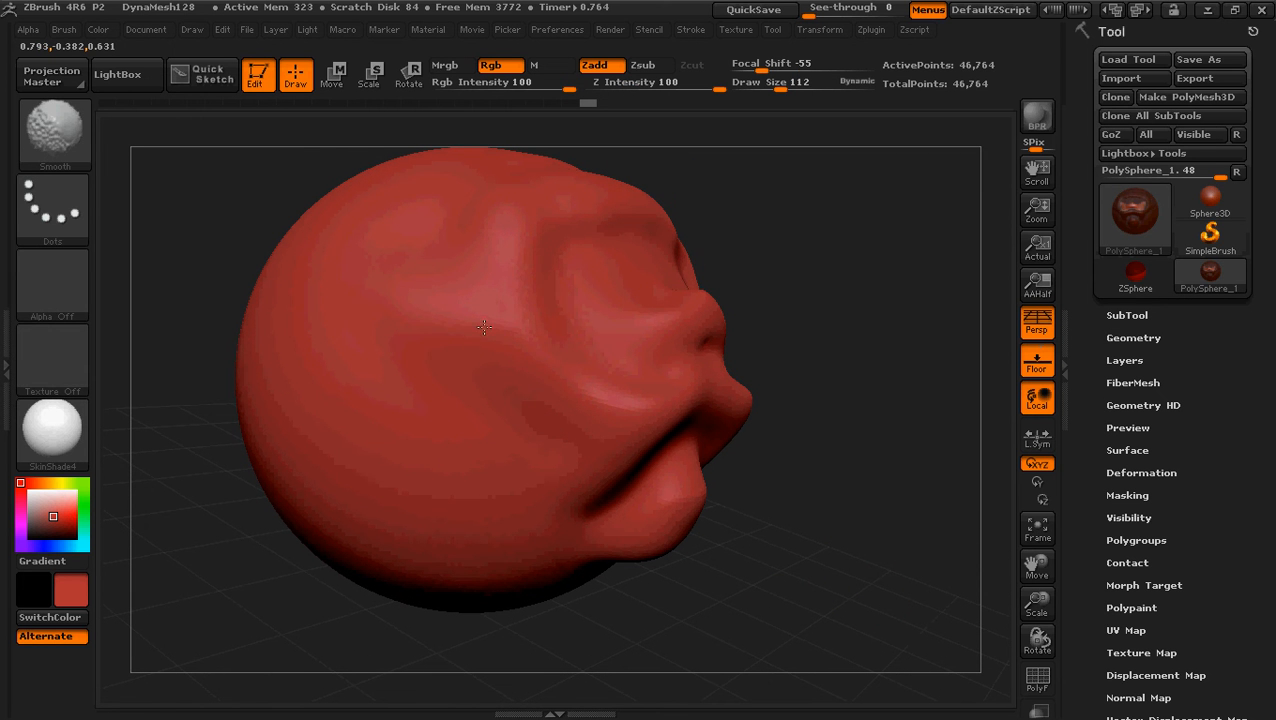
Orbit, pan and zoom around the head to examine it from the front and the side
key("ctrl")
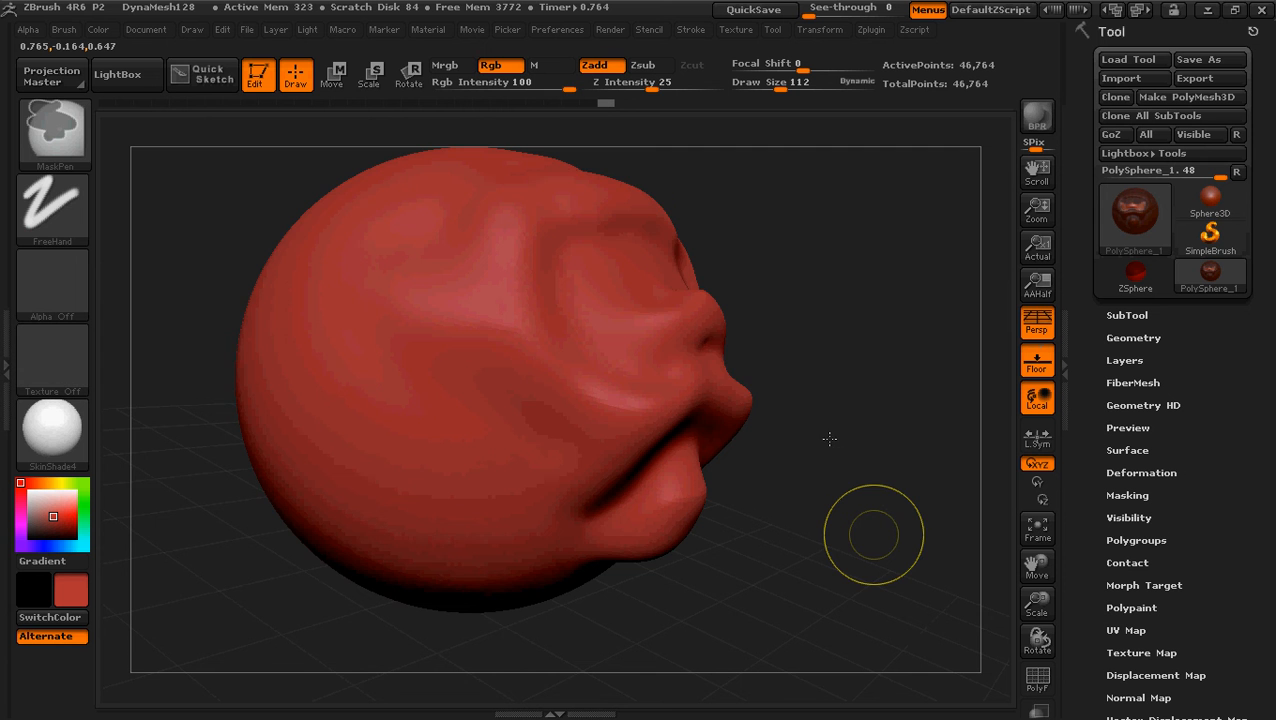
left_click_drag(826, 482, 750, 434)
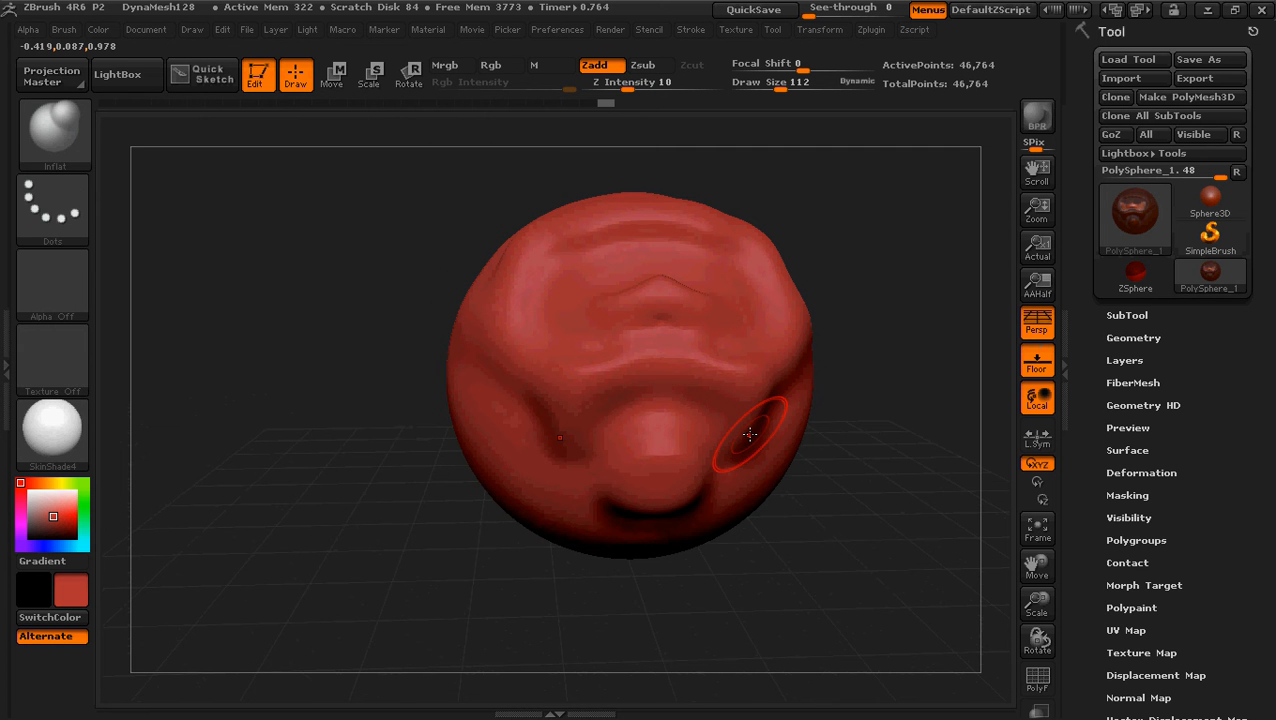
right_click_drag(834, 546, 819, 527, "ctrl")
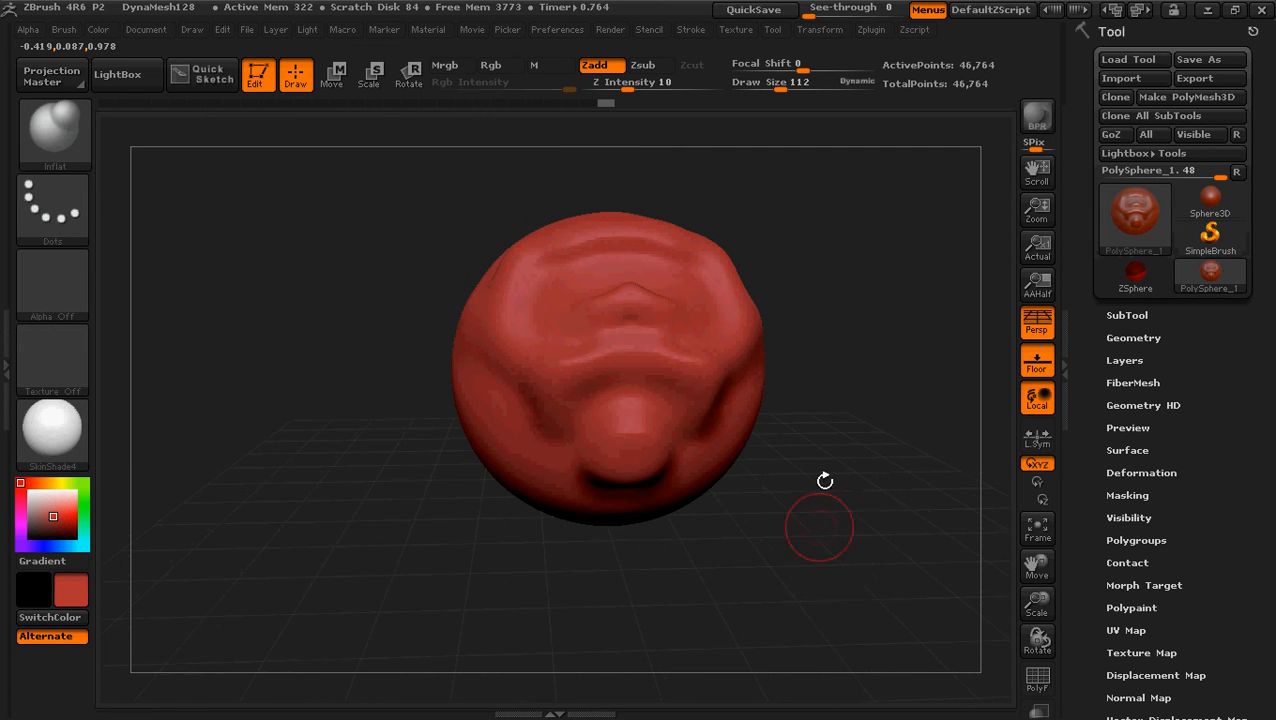
left_click_drag(828, 443, 856, 560, "alt")
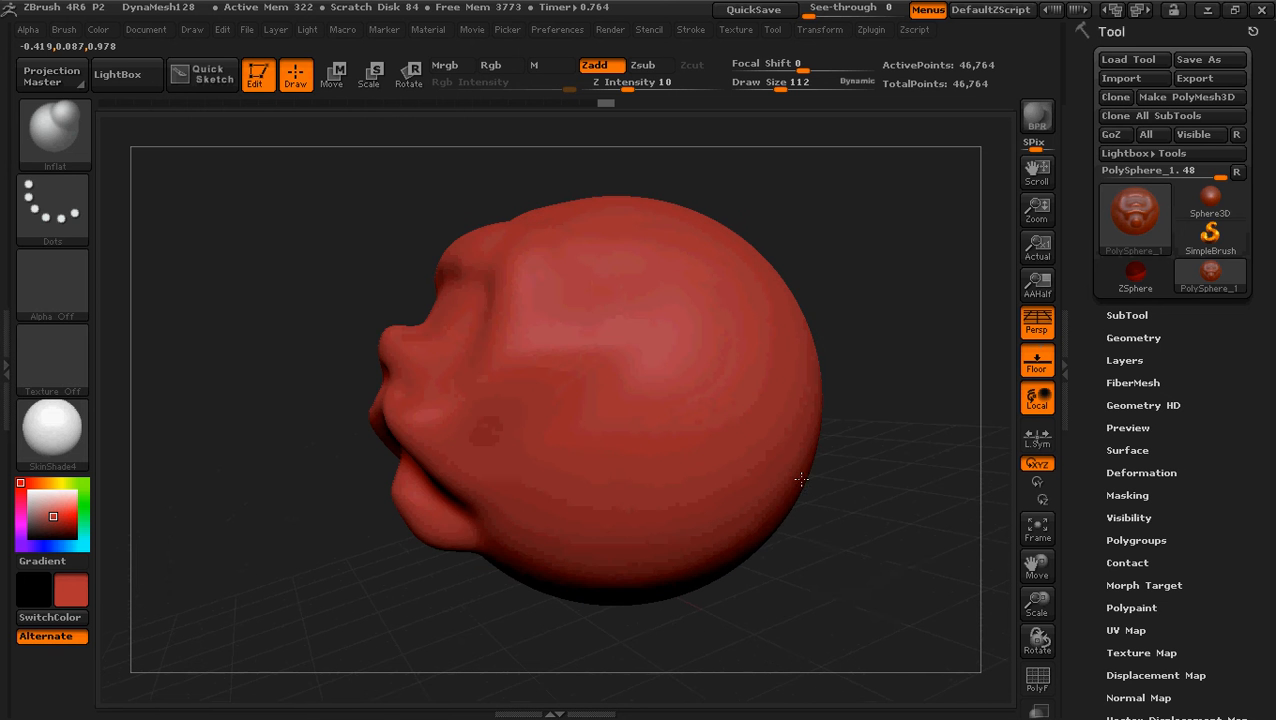
key("ctrl")
right_click_drag(805, 484, 814, 530, "ctrl")
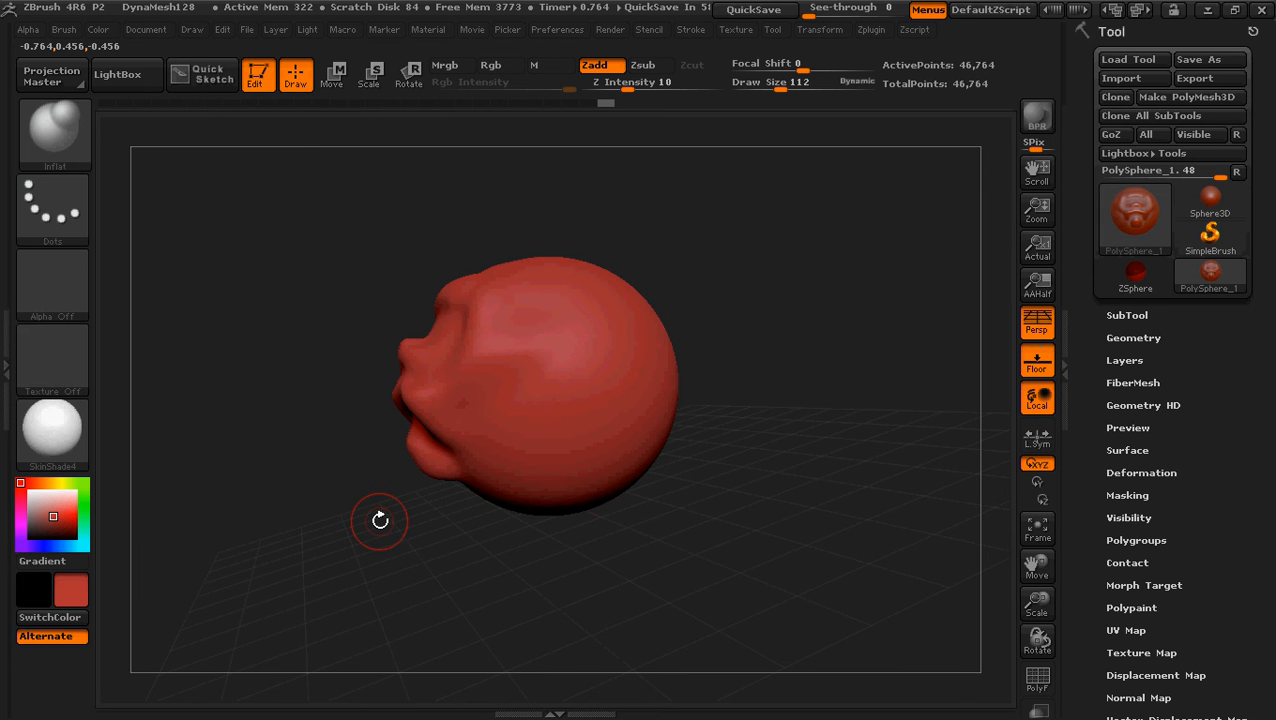
Examine the head in views snapped to straight angles, including the side, top and front
key("shift")
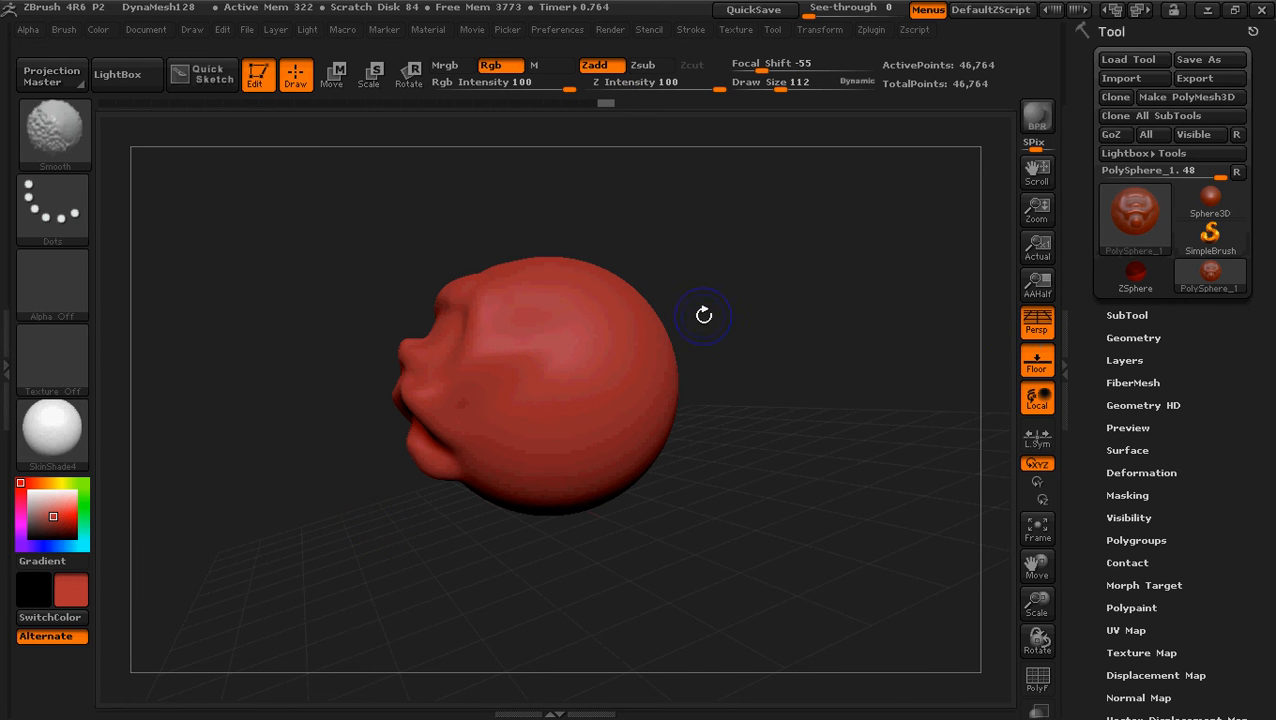
mouse_move(704, 315)
left_mouse_down("shift")
mouse_move(726, 308)
mouse_move(823, 365)
mouse_move(812, 331)
left_mouse_up("shift")
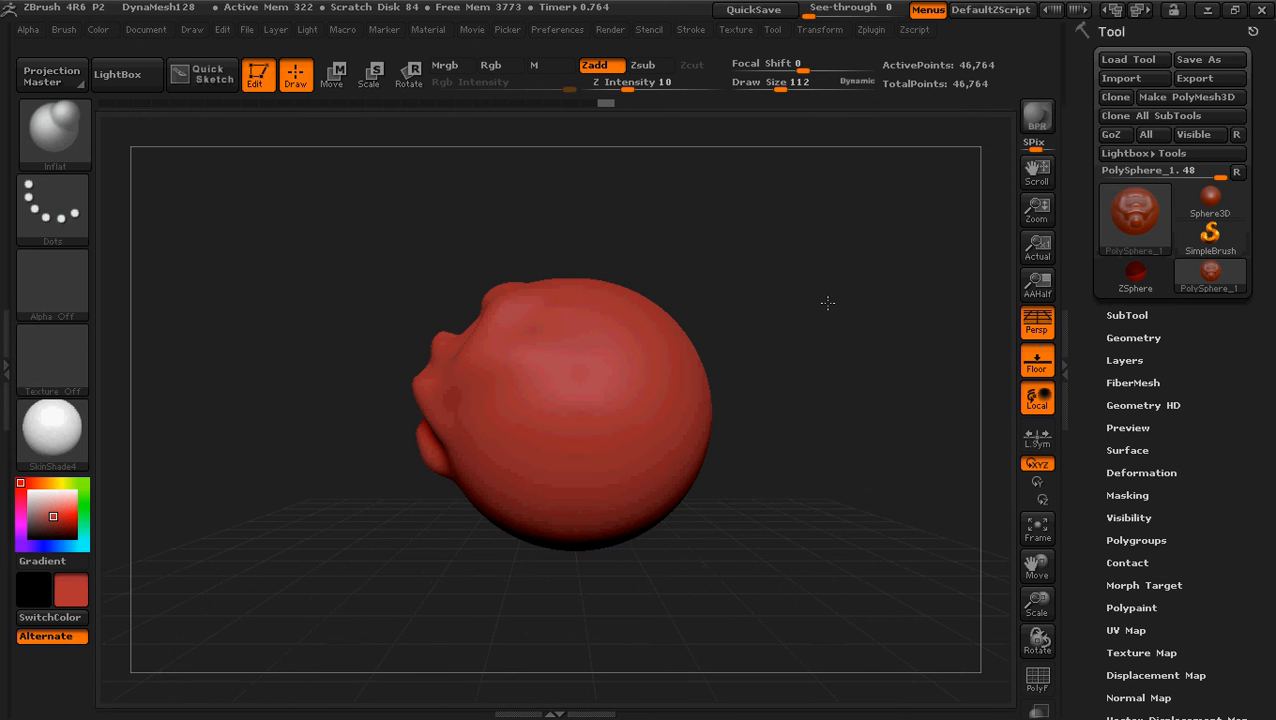
key("shift")
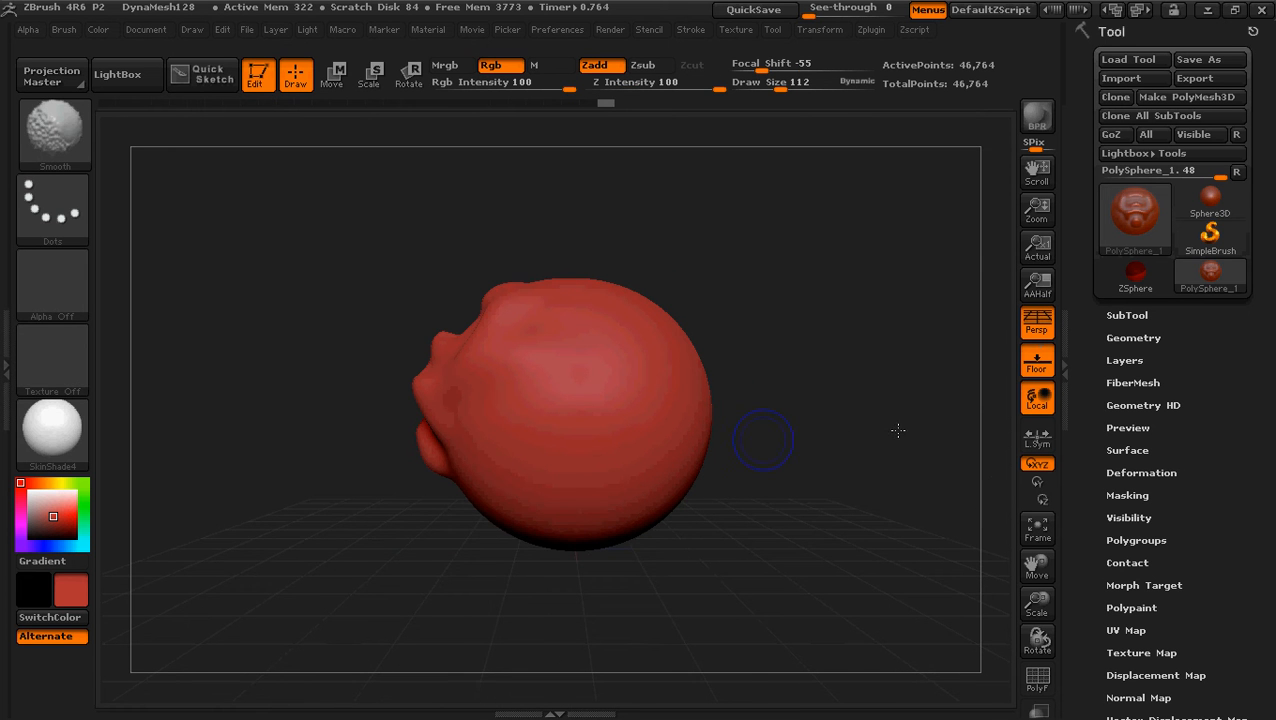
left_click_drag(763, 440, 898, 430, "alt")
mouse_move(401, 427)
left_mouse_down()
mouse_move(493, 441)
mouse_move(383, 447)
left_mouse_up()
mouse_move(815, 394)
left_mouse_down("alt")
mouse_move(789, 399)
mouse_move(797, 366)
mouse_move(749, 436)
mouse_move(748, 240)
mouse_move(729, 330)
mouse_move(755, 496)
mouse_move(726, 297)
mouse_move(730, 492)
mouse_move(729, 304)
left_mouse_up("alt")
left_click_drag(756, 464, 759, 480, "shift")
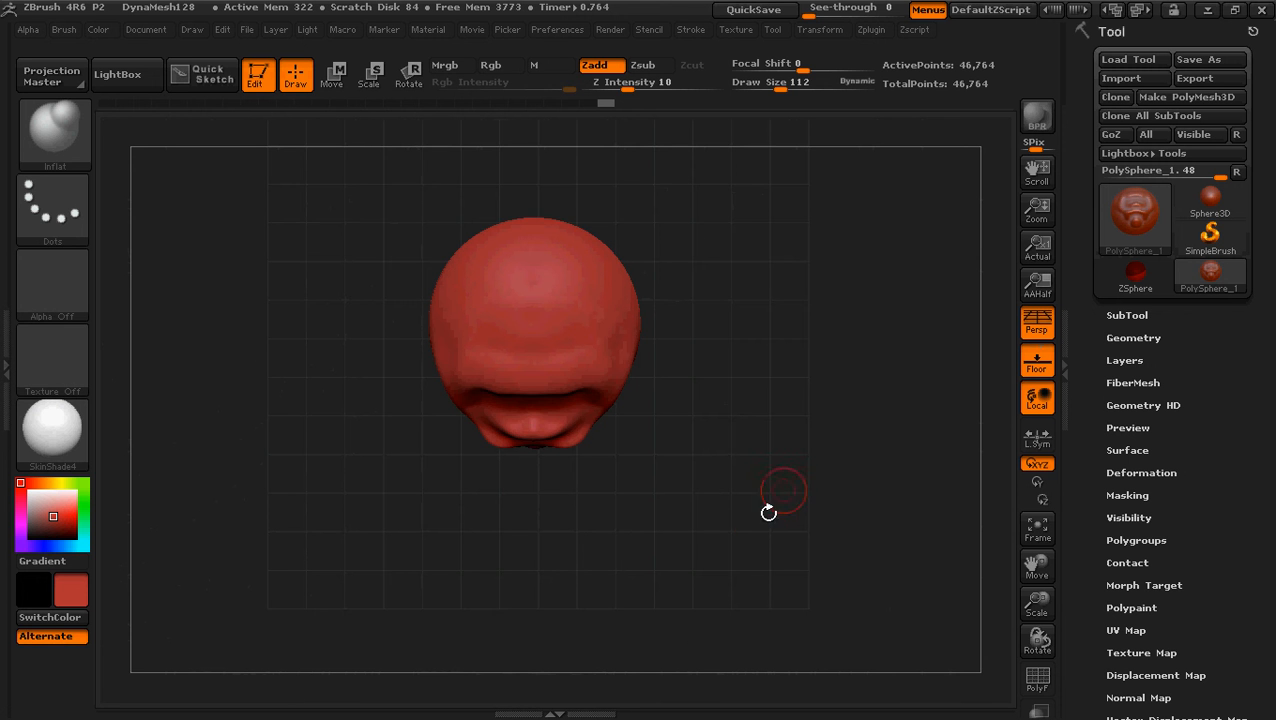
left_click_drag(706, 496, 624, 525)
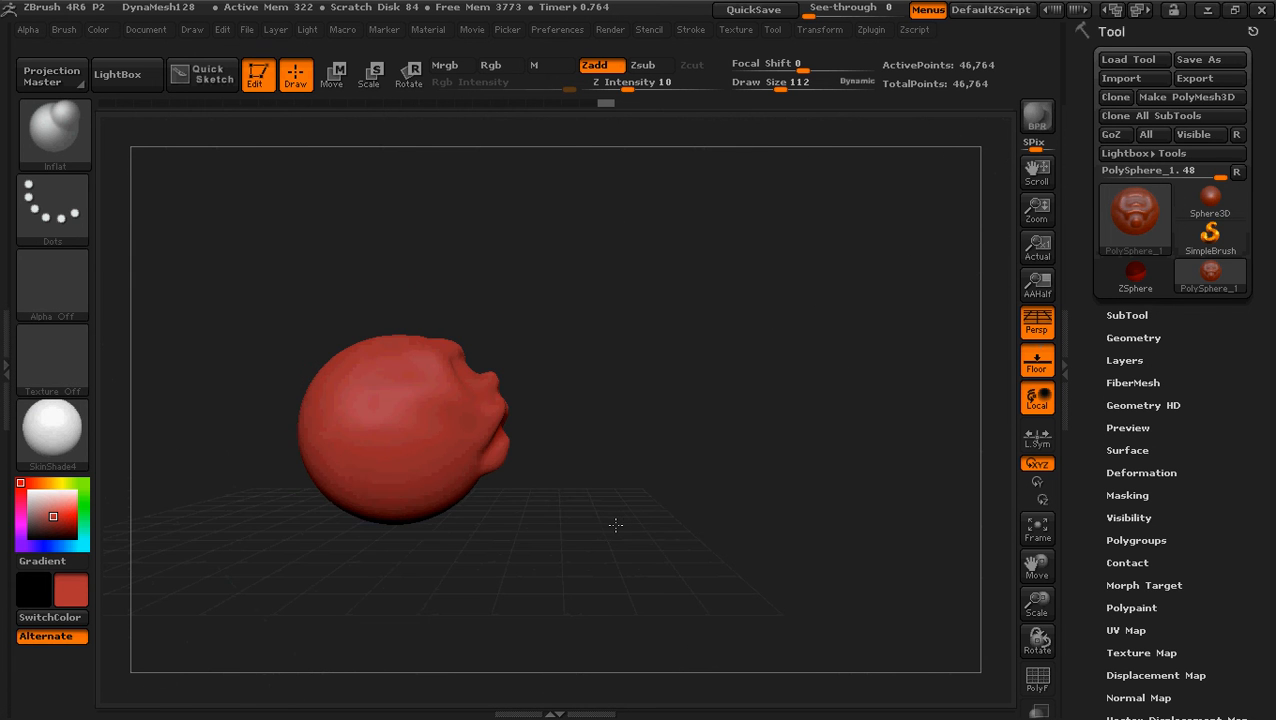
key("shift")
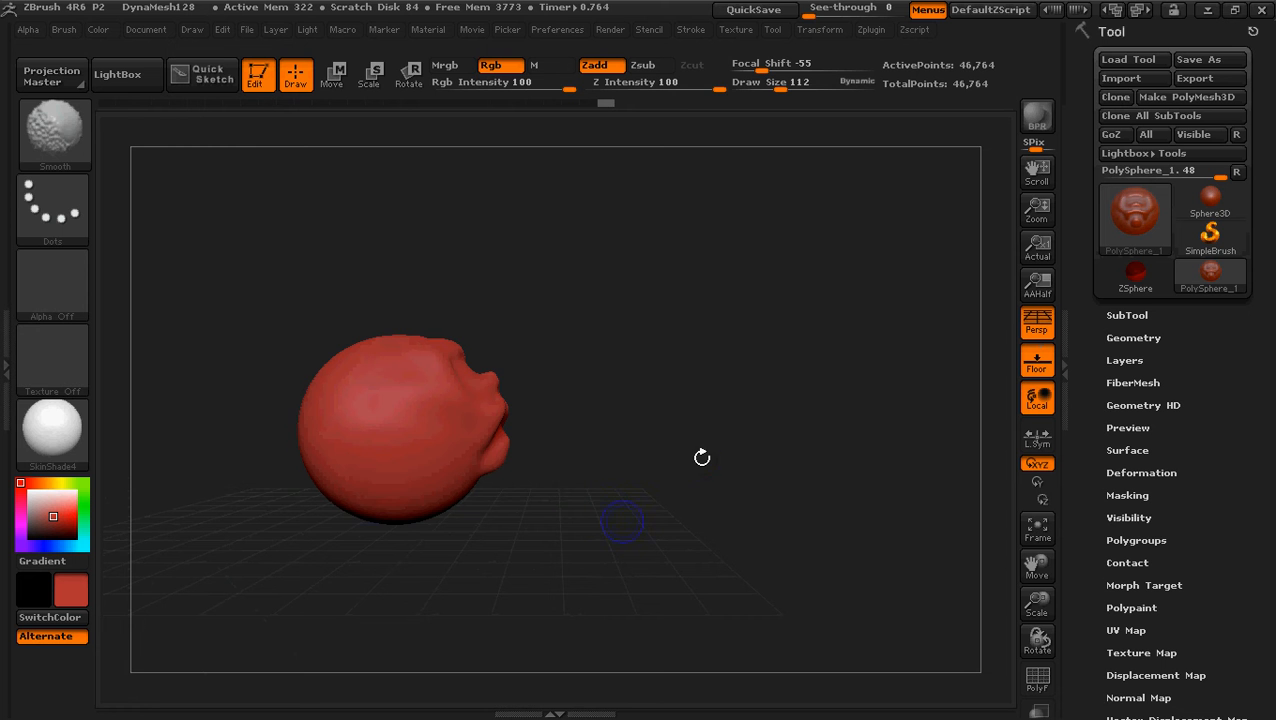
mouse_move(741, 427)
left_mouse_down()
mouse_move(626, 421)
mouse_move(652, 430)
left_mouse_up()
left_click_drag(746, 407, 823, 485, "shift")
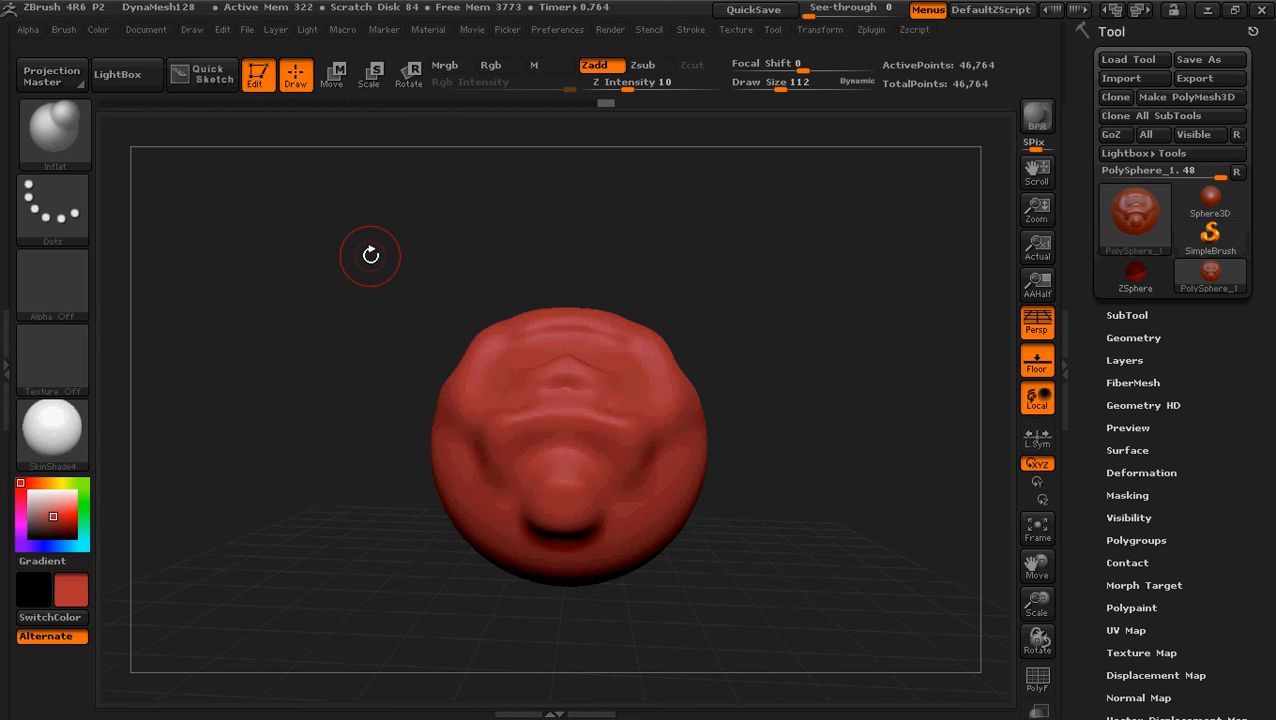
left_click_drag(815, 301, 758, 318)
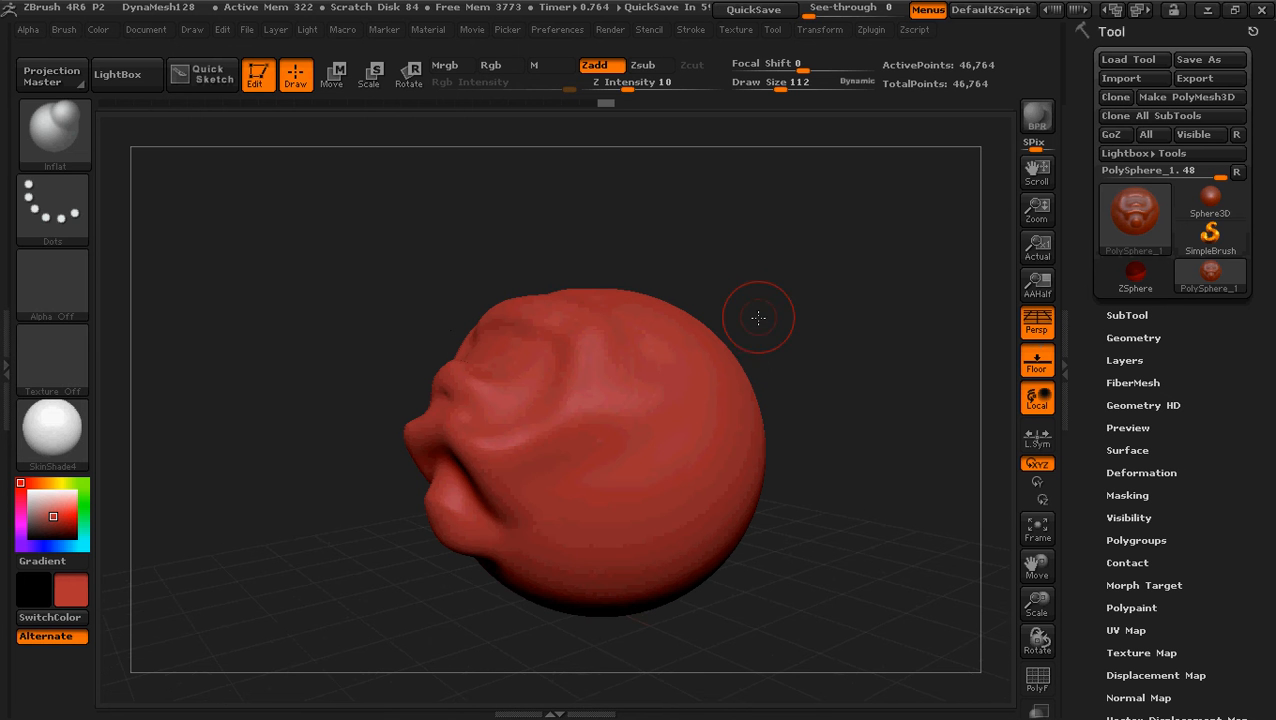
Choose the Standard brush and build up a broad curved ridge along the side of the head
left_click(54, 141)
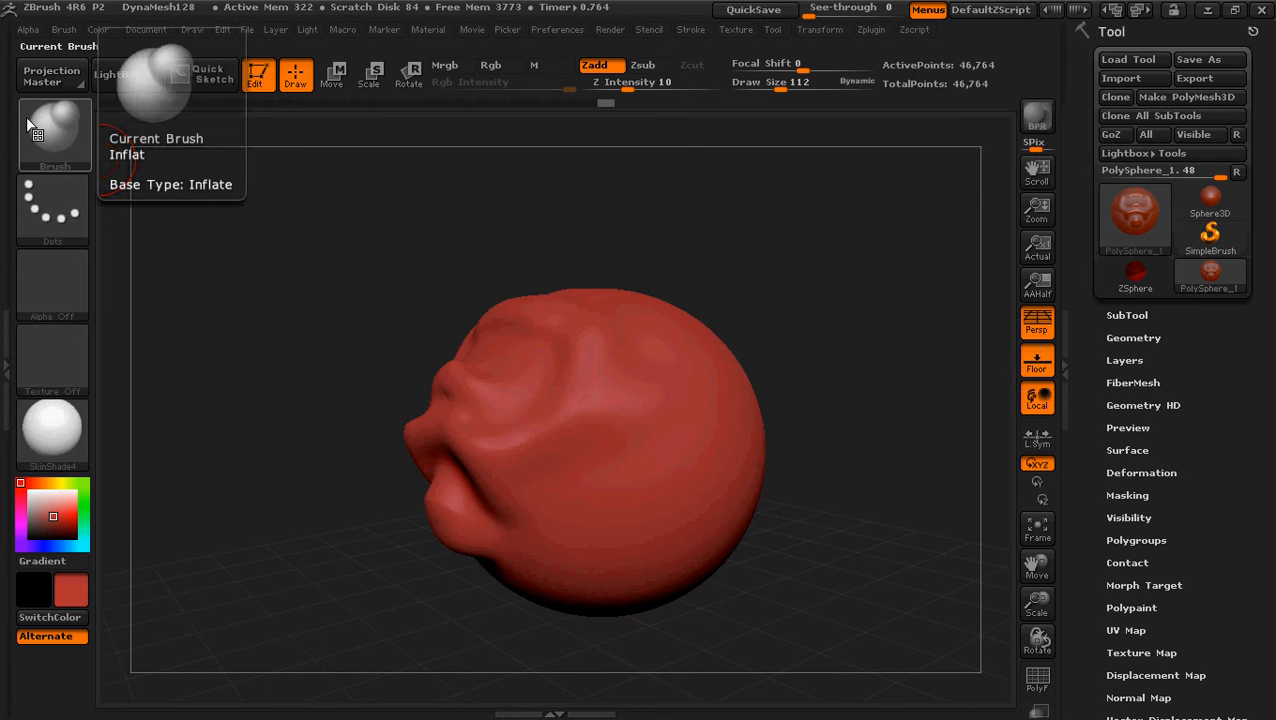
left_click(38, 130)
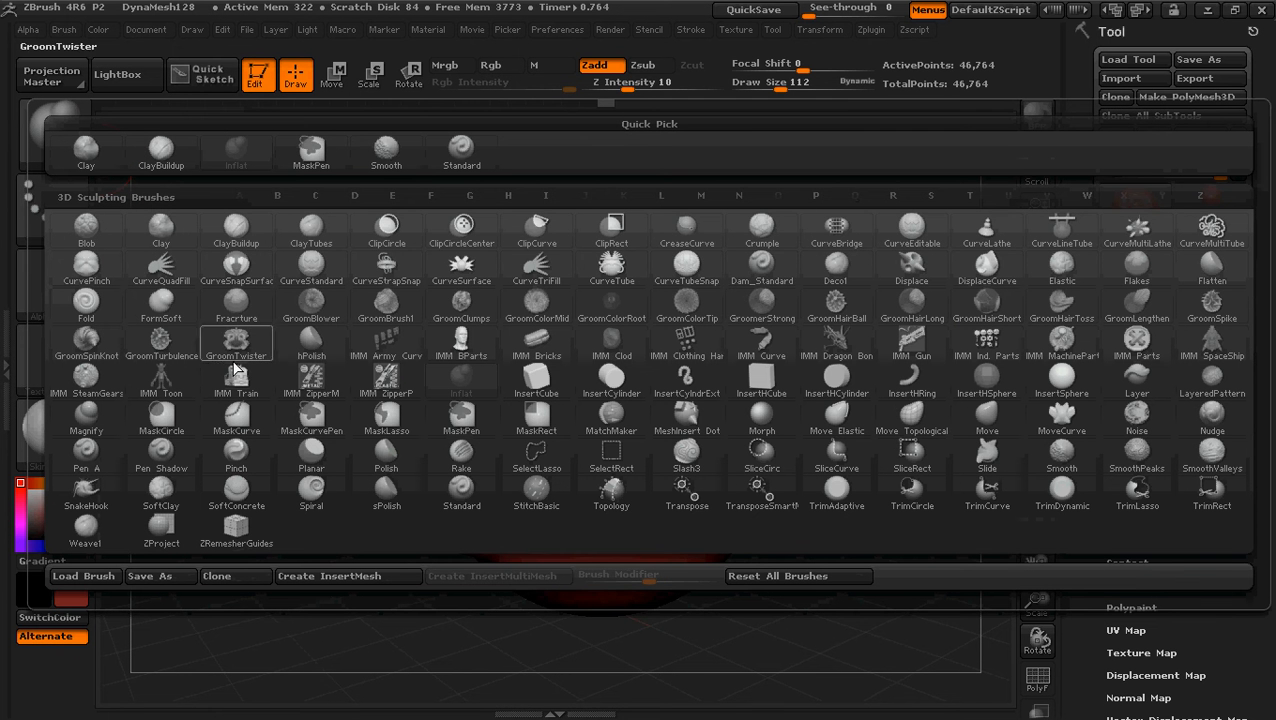
mouse_move(255, 393)
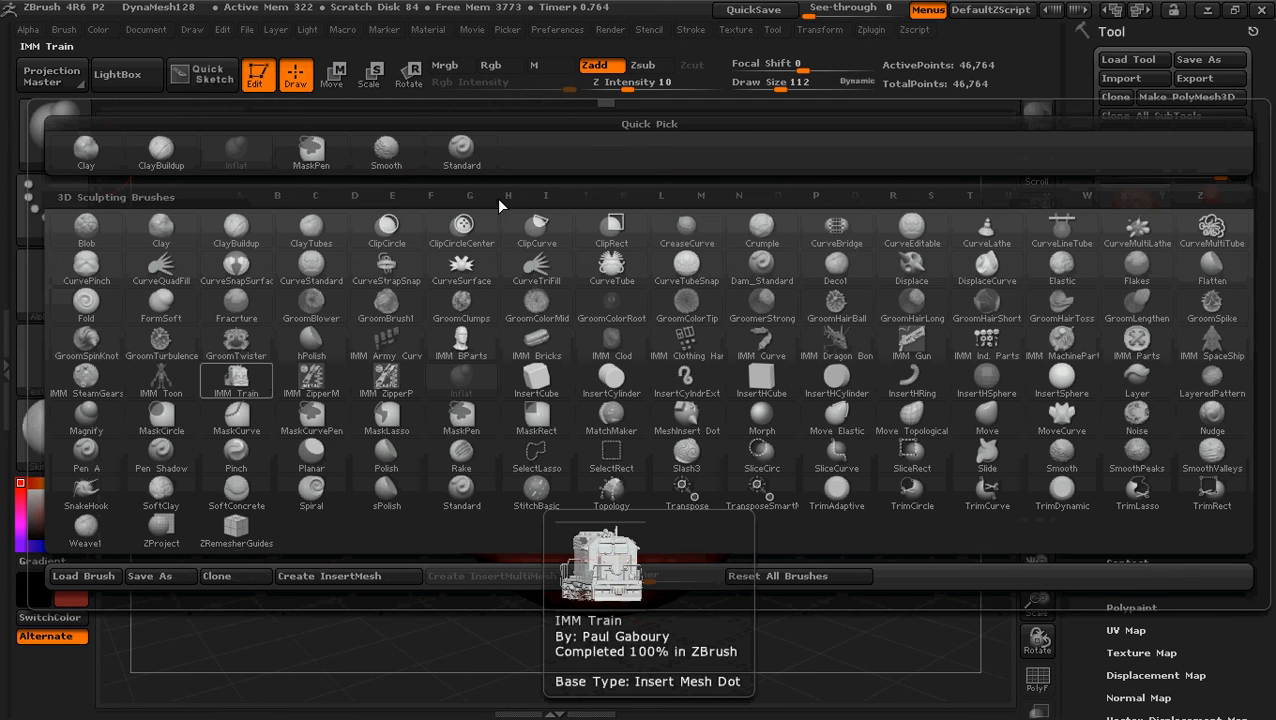
left_click(455, 148)
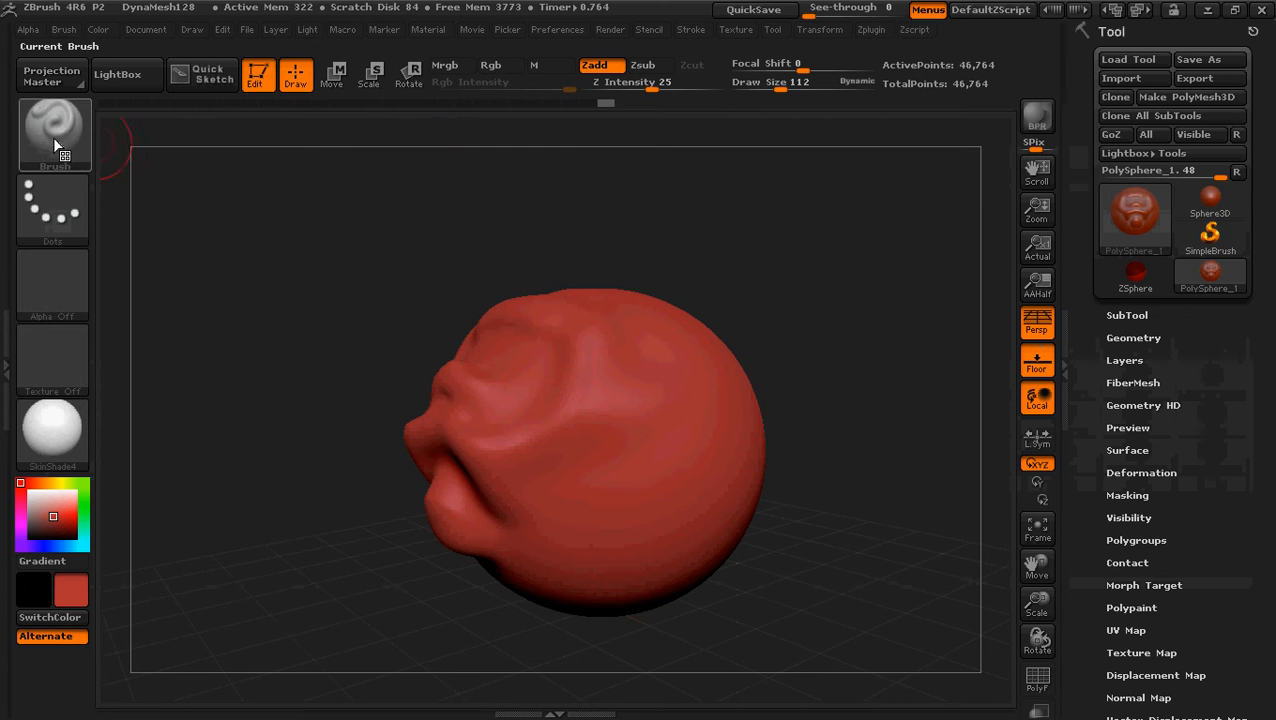
key("ctrl")
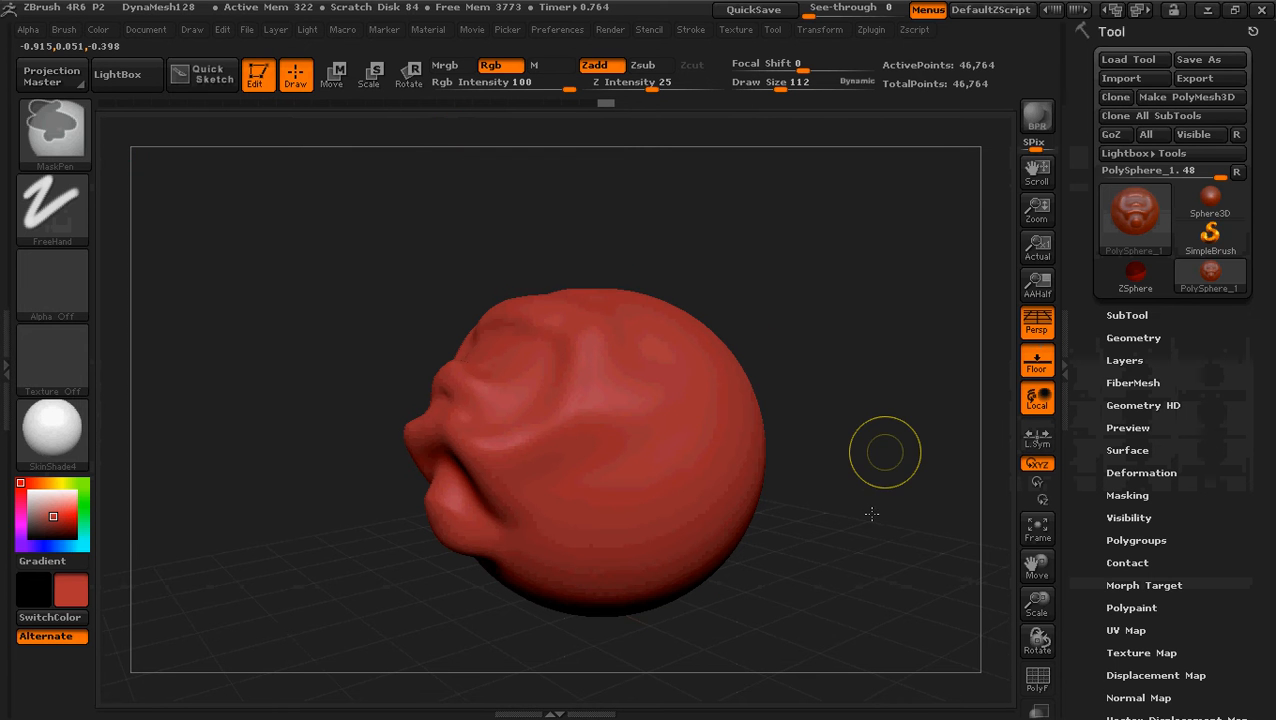
left_click_drag(886, 456, 866, 486)
left_click(692, 480)
mouse_move(688, 489)
left_mouse_down()
mouse_move(722, 362)
mouse_move(748, 415)
mouse_move(622, 537)
mouse_move(700, 520)
mouse_move(775, 405)
mouse_move(760, 365)
mouse_move(709, 333)
left_mouse_up()
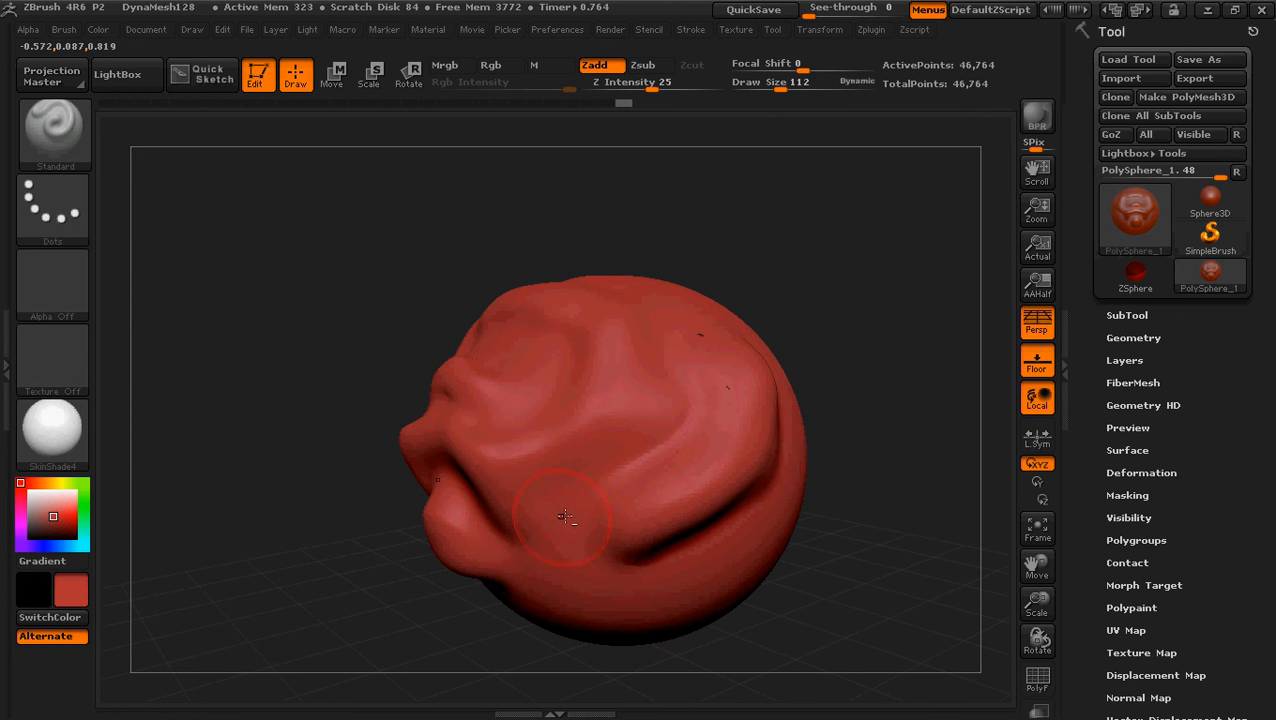
Build up a rounded cheek mound below the side ridge and sculpt the upper side of the head with the Standard brush
mouse_move(706, 520)
left_mouse_down()
mouse_move(653, 512)
mouse_move(628, 537)
mouse_move(629, 526)
left_mouse_up()
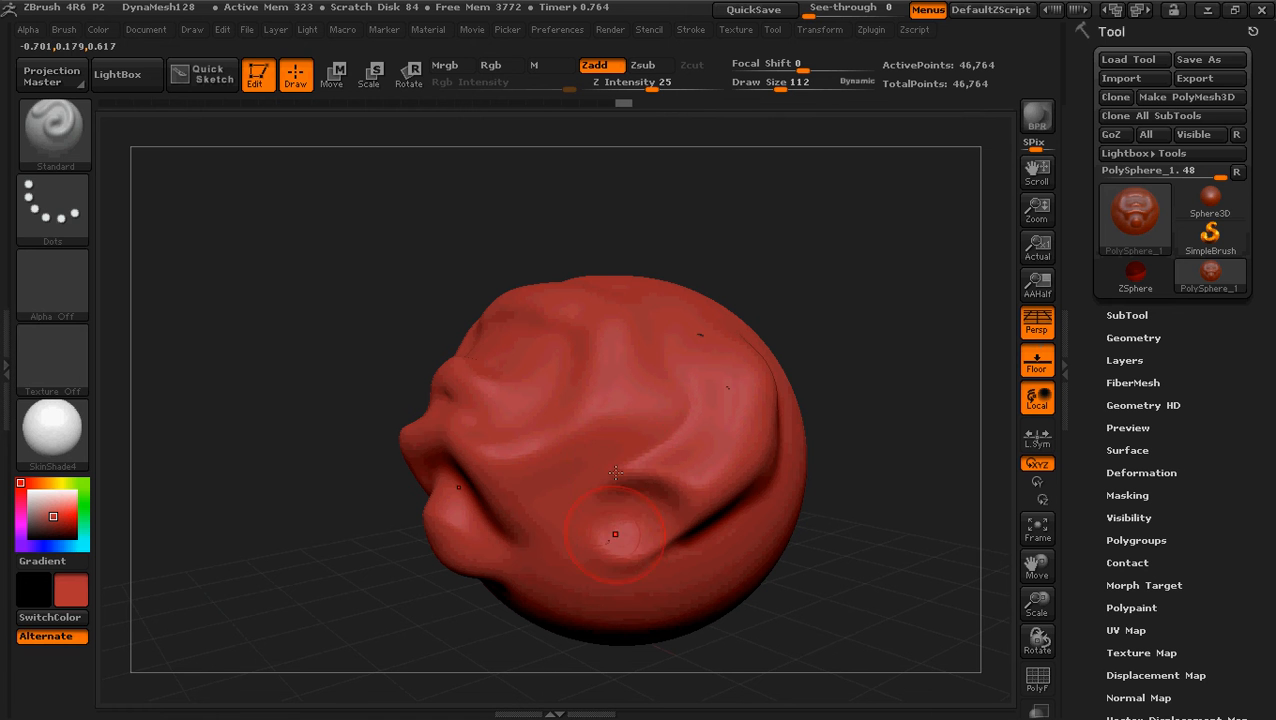
left_click_drag(614, 470, 585, 502)
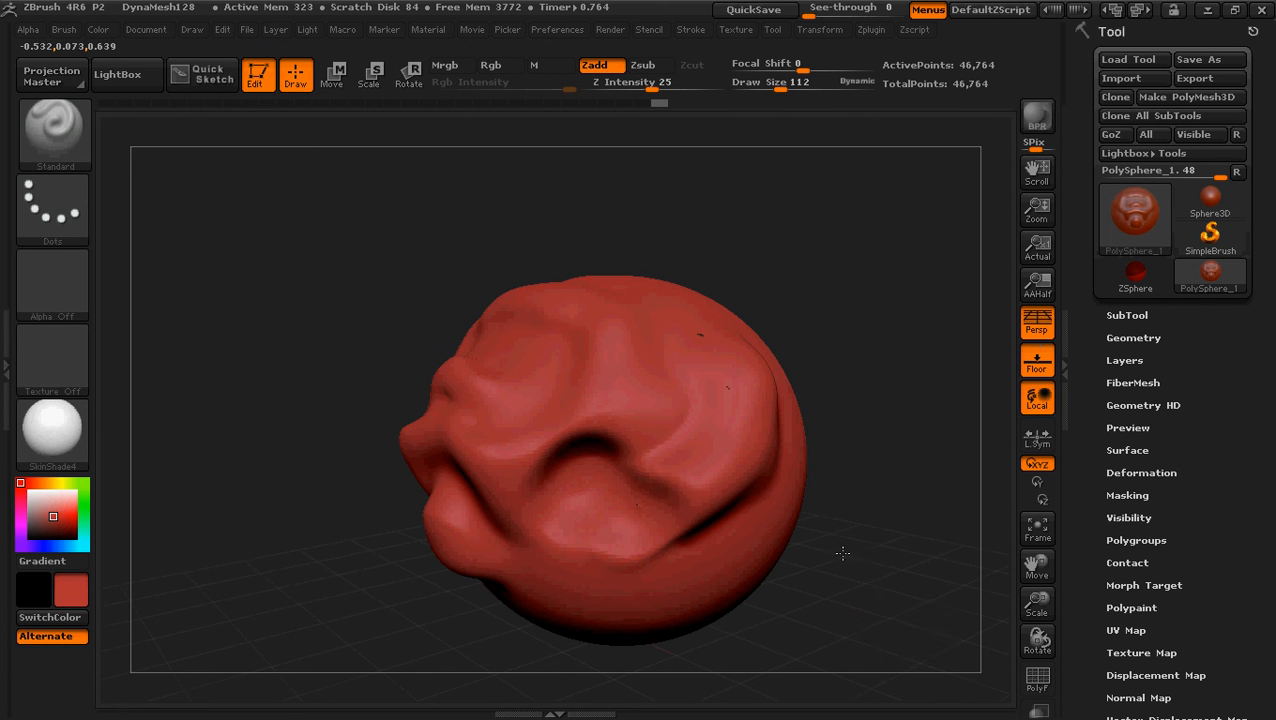
mouse_move(840, 555)
left_mouse_down()
mouse_move(854, 438)
mouse_move(840, 510)
left_mouse_up()
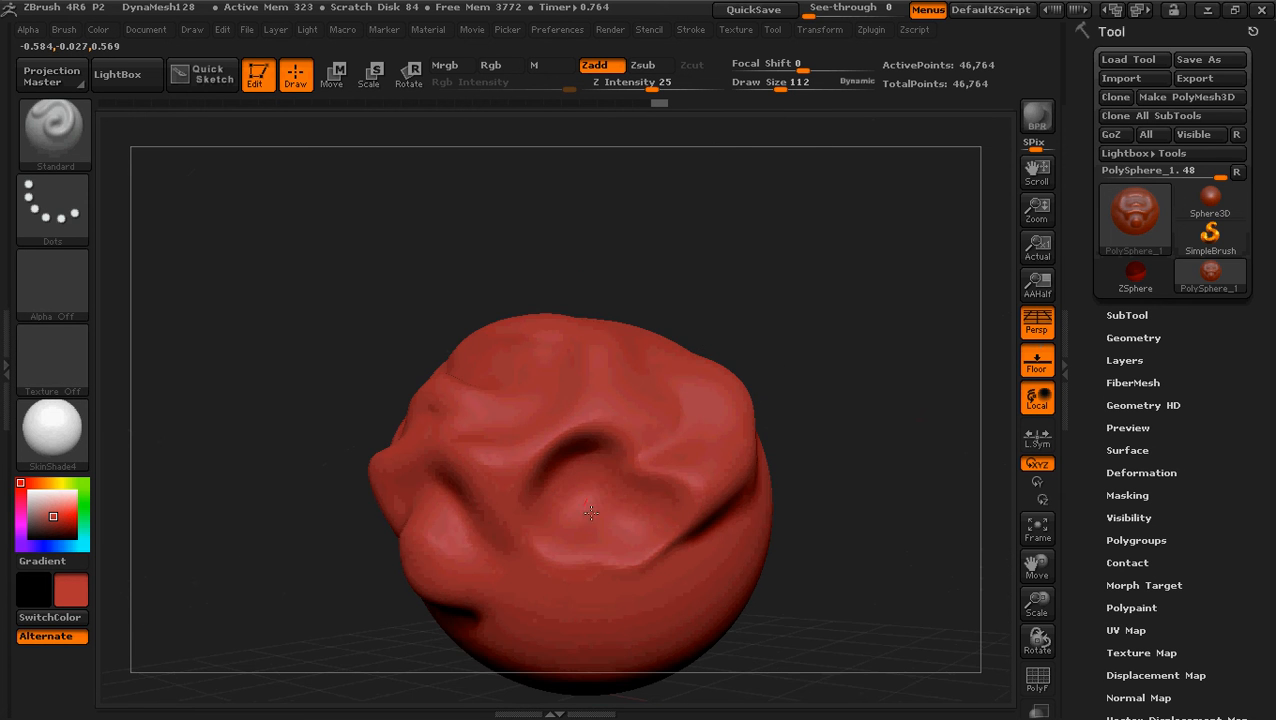
left_click_drag(893, 543, 890, 536)
mouse_move(648, 339)
left_mouse_down()
mouse_move(672, 474)
mouse_move(677, 385)
left_mouse_up()
mouse_move(857, 402)
left_mouse_down()
mouse_move(891, 379)
mouse_move(855, 399)
left_mouse_up()
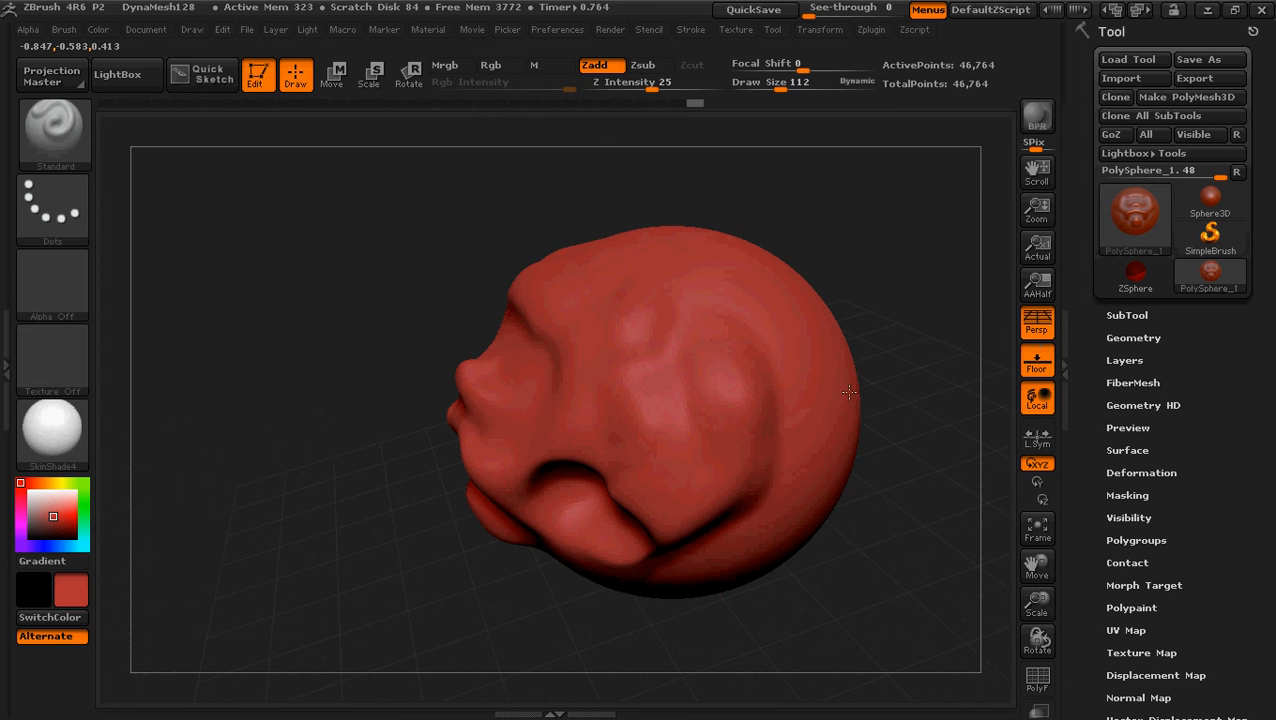
Choose the Inflat brush, enlarge its draw size to 168, and inflate a pair of bumps at the top of the forehead
left_click(53, 121)
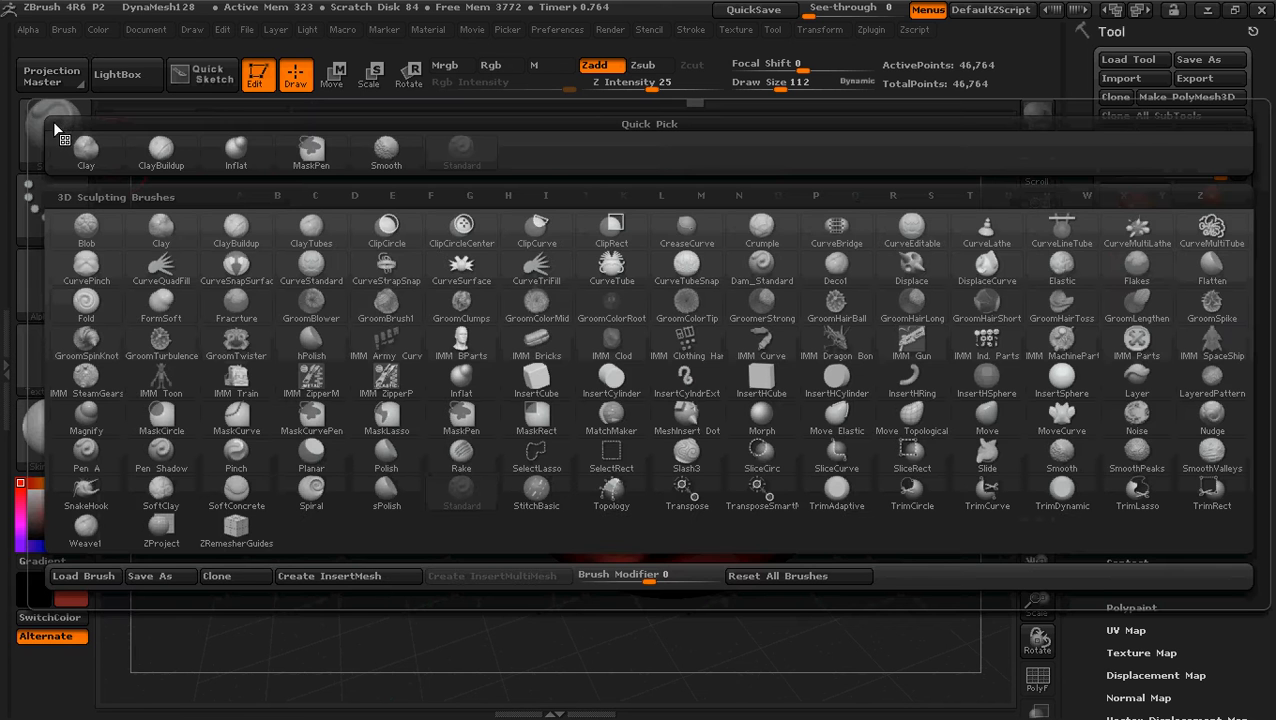
left_click(474, 385)
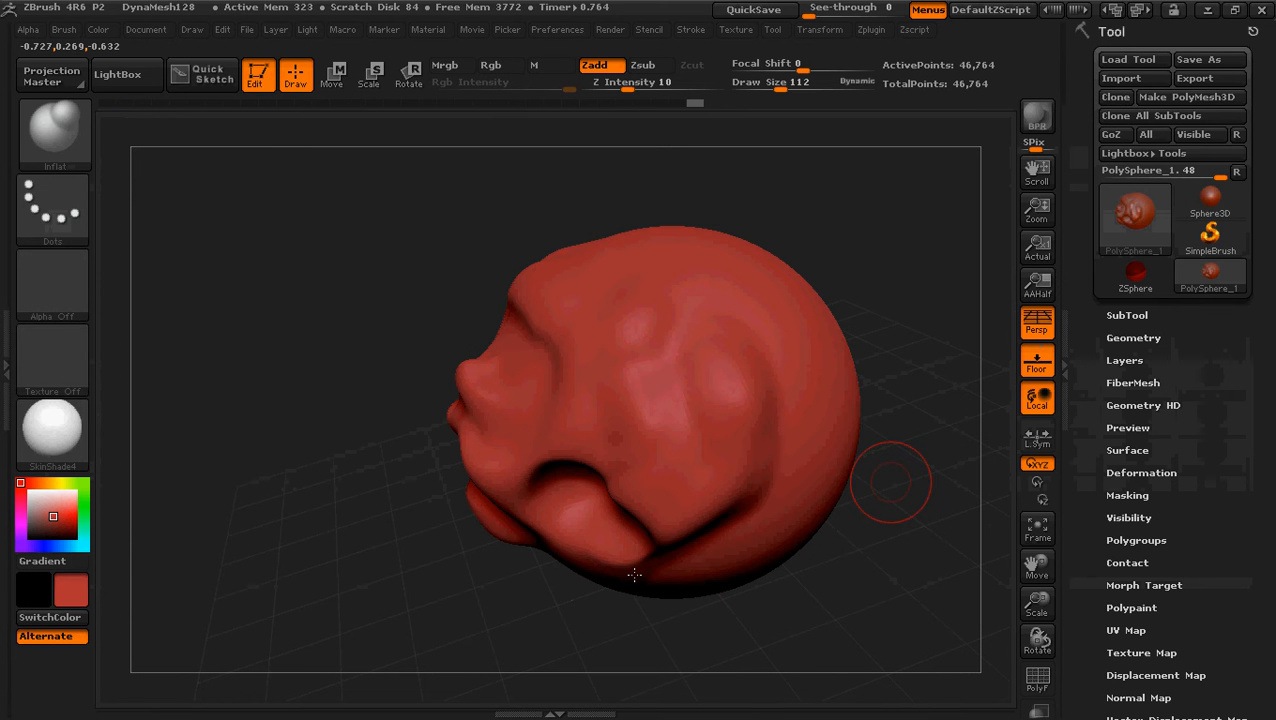
left_click_drag(890, 482, 634, 575, "alt")
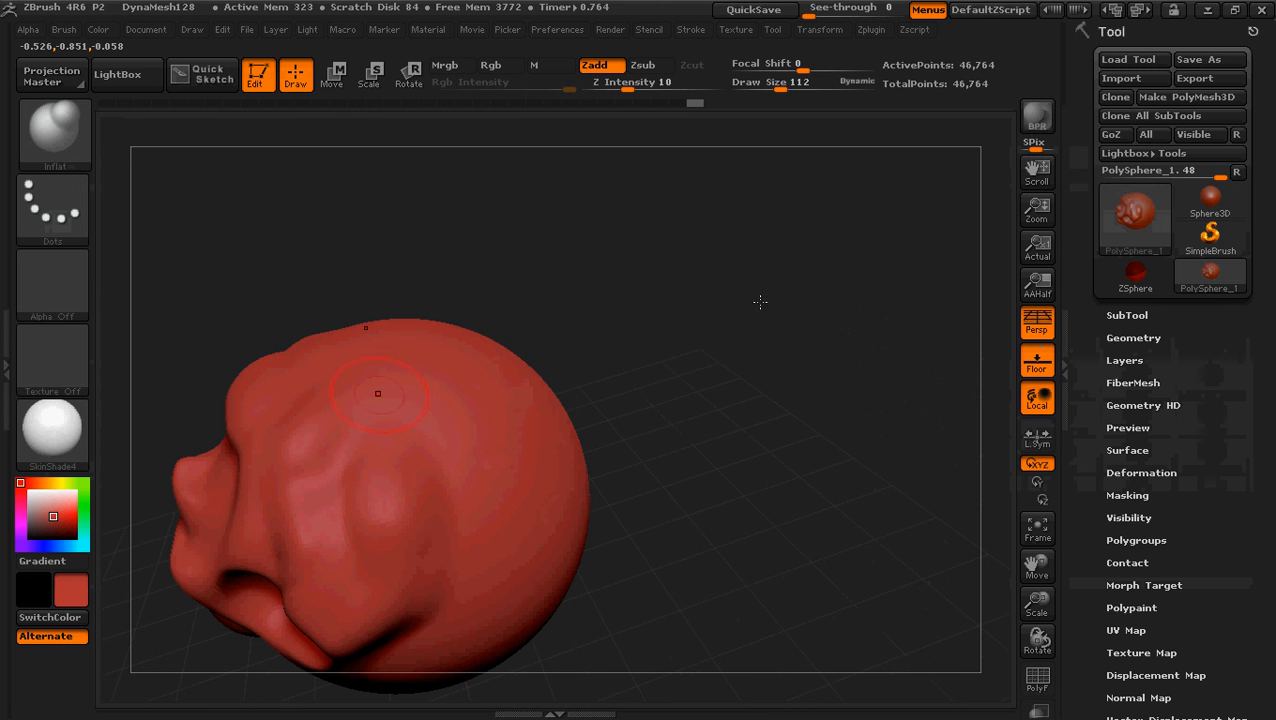
left_click_drag(733, 332, 740, 334)
right_click_drag(749, 518, 703, 434, "ctrl")
mouse_move(615, 471)
left_mouse_down()
mouse_move(601, 473)
mouse_move(606, 459)
left_mouse_up()
left_click_drag(686, 384, 709, 399, "alt")
right_click_drag(709, 399, 542, 425, "ctrl")
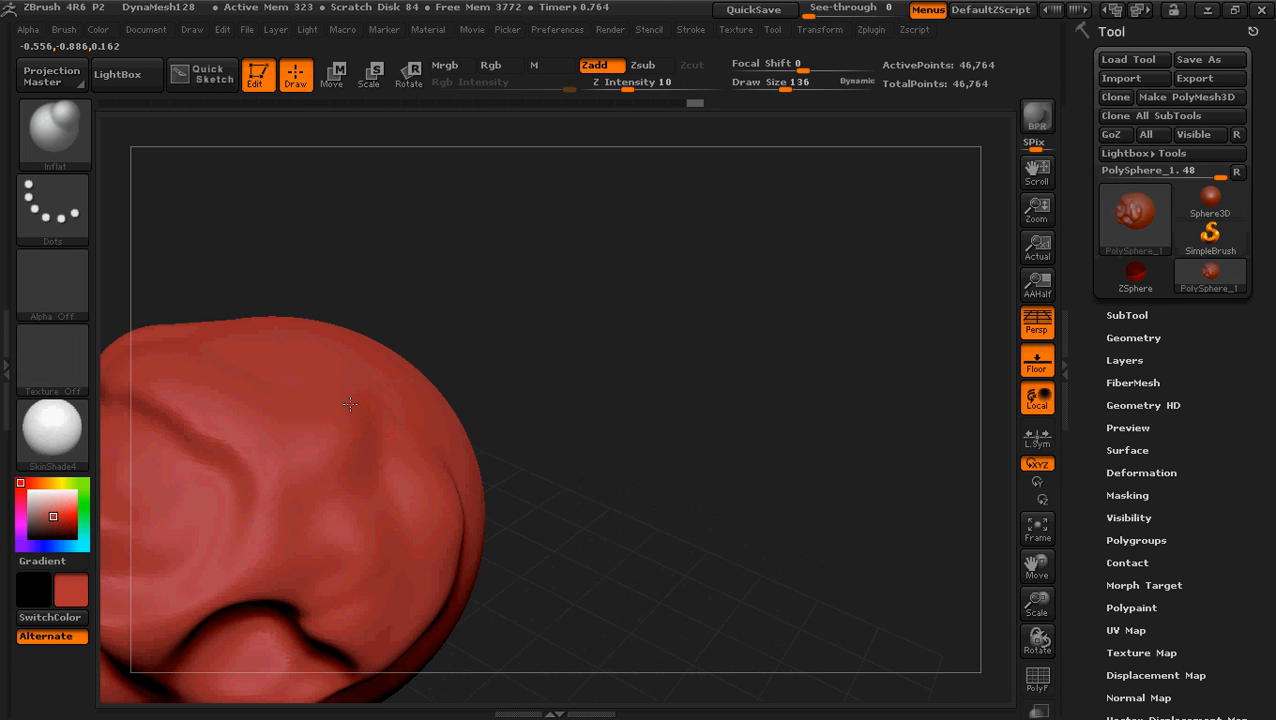
key("]")
left_click_drag(371, 390, 335, 415)
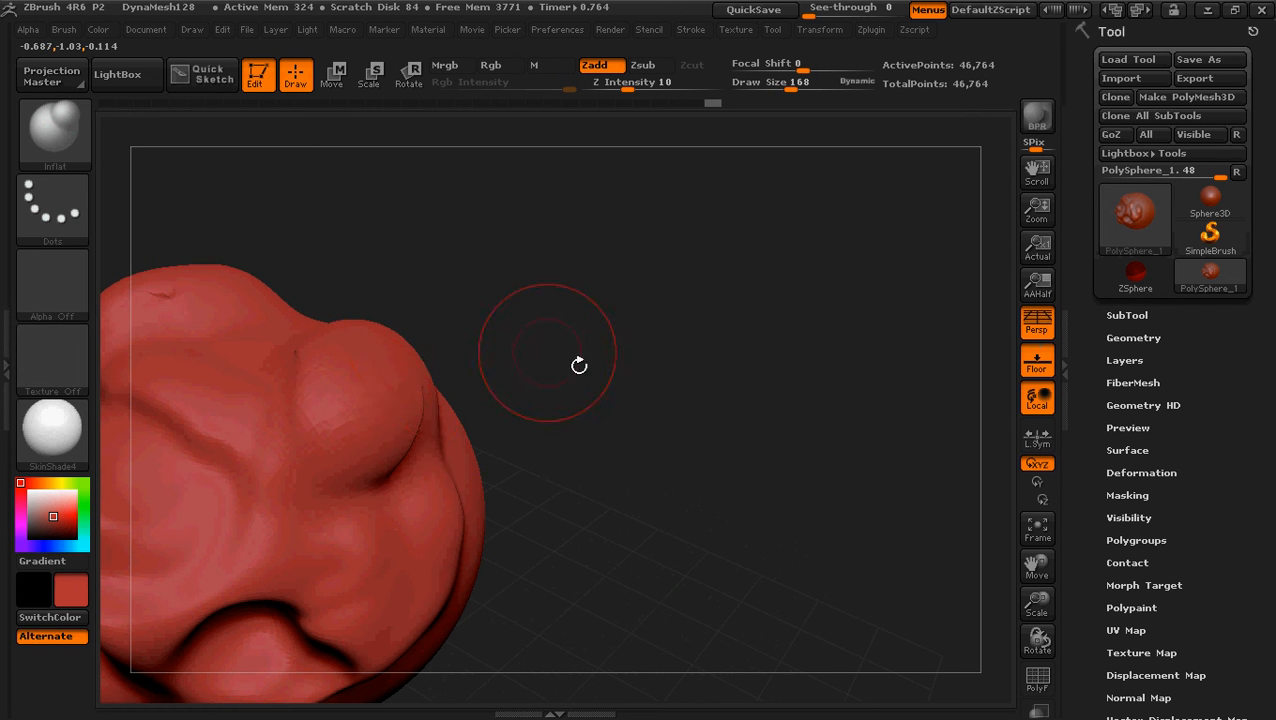
Inflate the forehead bumps further into large rounded balls
mouse_move(579, 366)
left_mouse_down()
mouse_move(644, 433)
mouse_move(423, 408)
mouse_move(432, 438)
mouse_move(414, 376)
mouse_move(420, 385)
left_mouse_up()
mouse_move(512, 382)
left_mouse_down()
mouse_move(556, 394)
mouse_move(513, 322)
mouse_move(440, 300)
left_mouse_up()
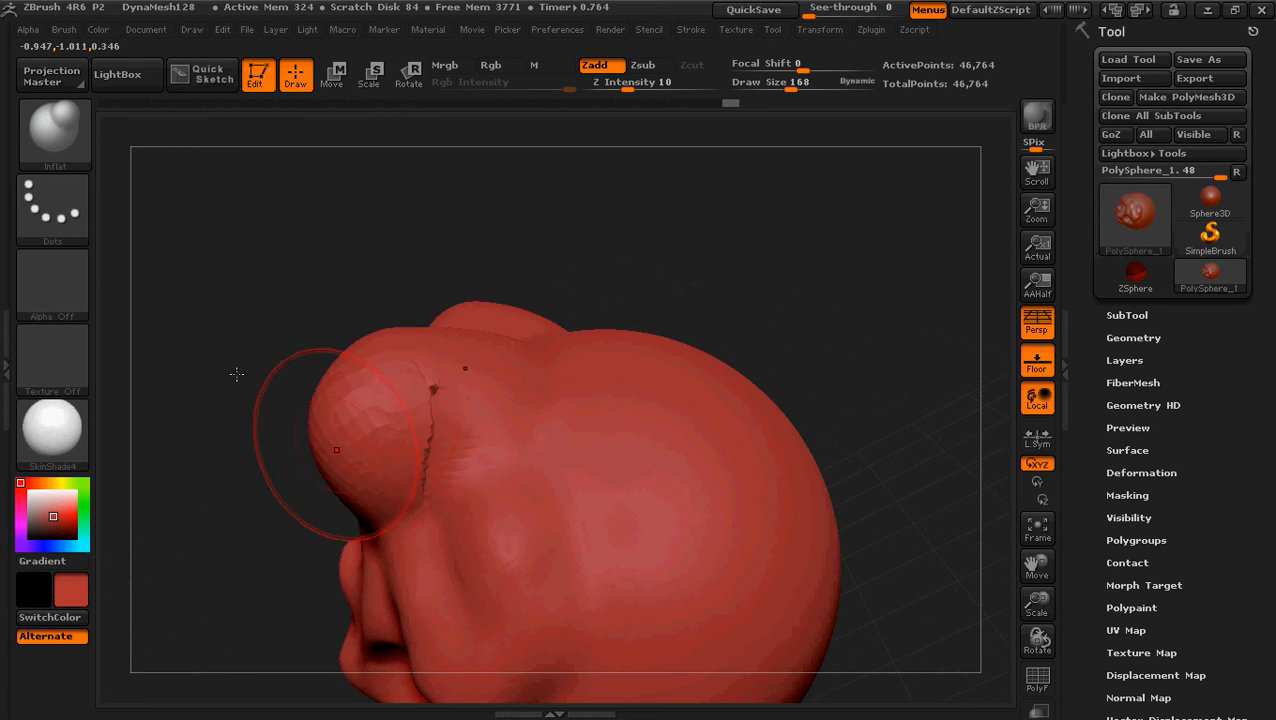
left_click_drag(240, 378, 345, 425)
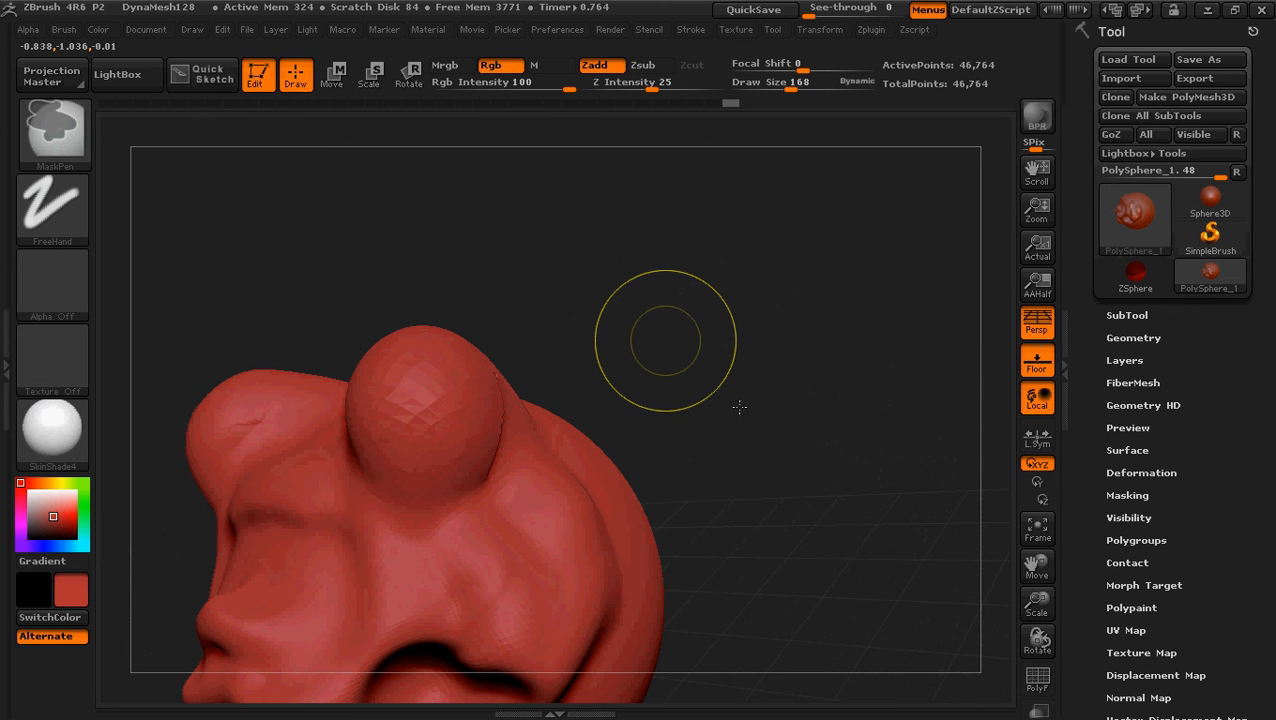
Remesh the stretched ball shapes on the head with DynaMesh
right_click_drag(740, 407, 653, 349, "ctrl")
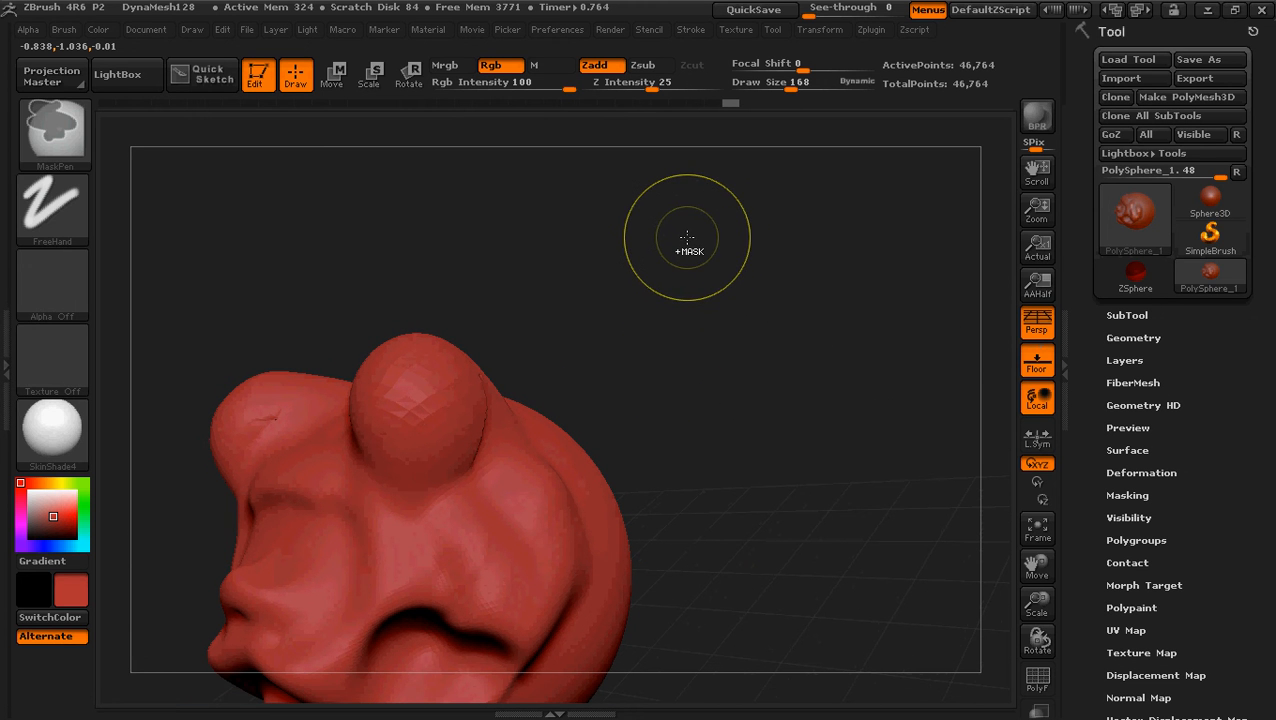
left_click_drag(688, 237, 723, 333, "ctrl")
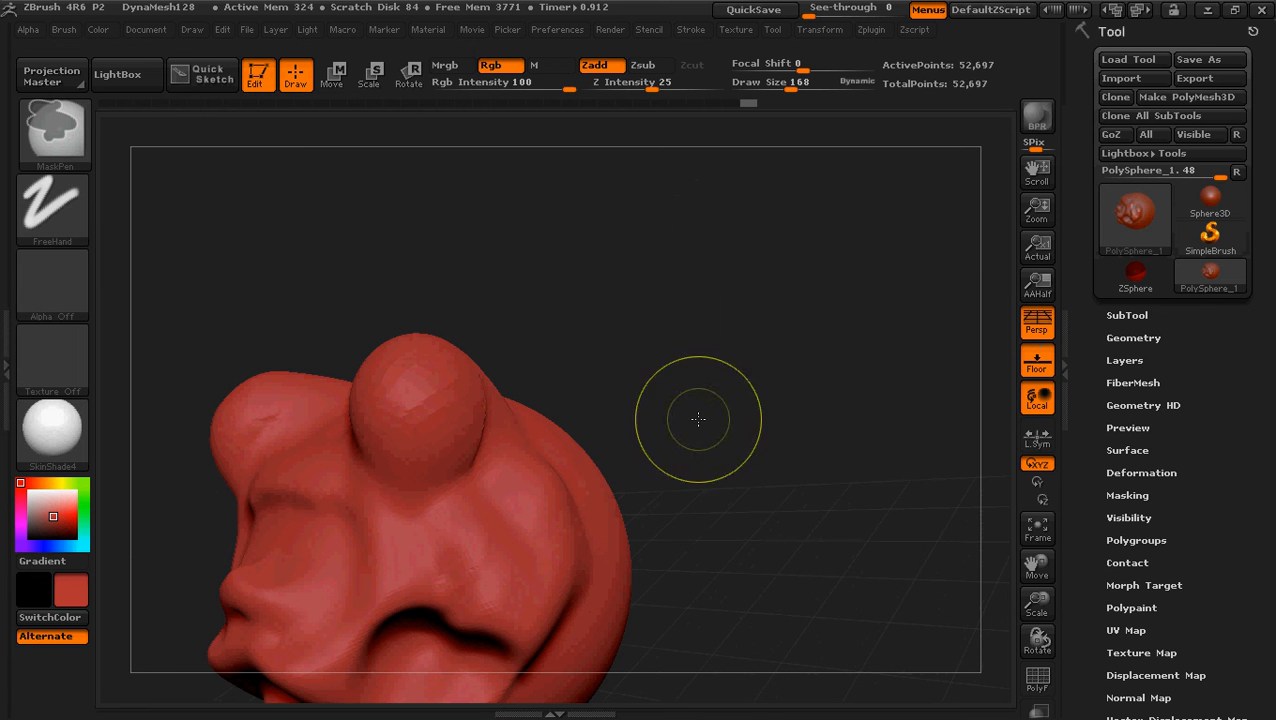
mouse_move(678, 402)
left_mouse_down()
mouse_move(560, 440)
mouse_move(698, 406)
left_mouse_up()
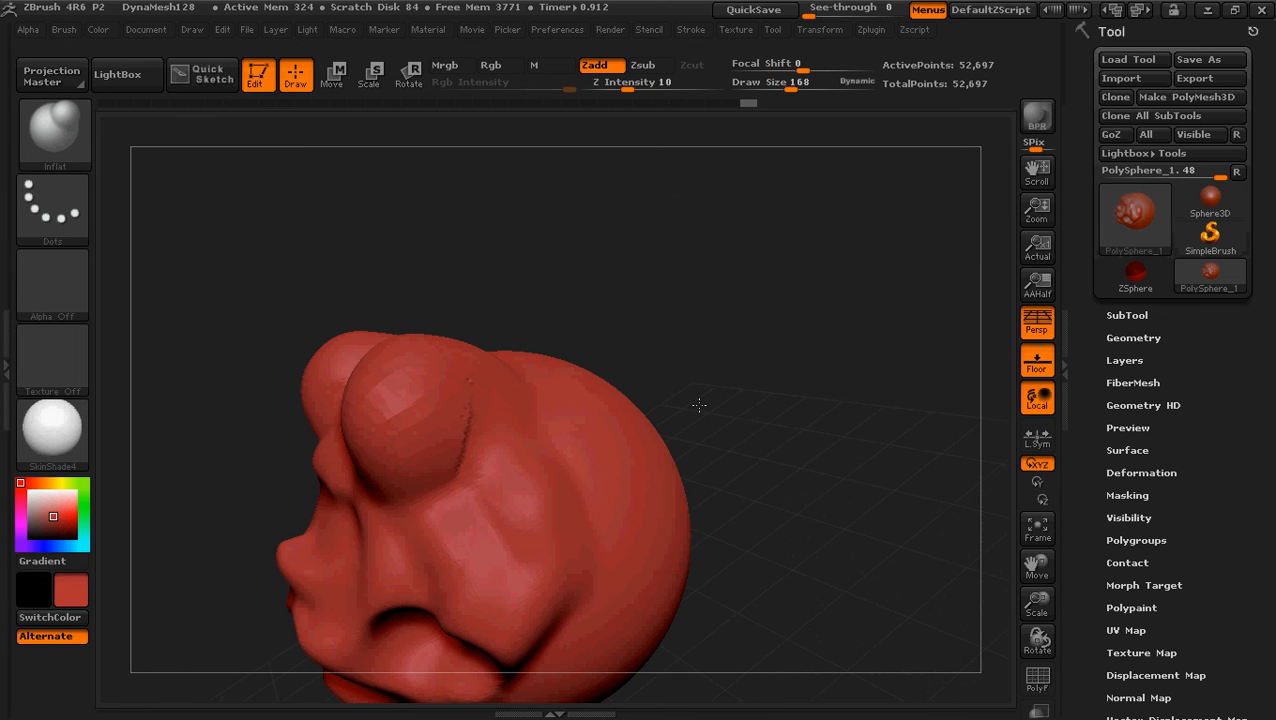
Smooth the rough seam where the inflated forehead balls meet the head
mouse_move(474, 385)
left_mouse_down("shift")
mouse_move(462, 413)
mouse_move(481, 430)
left_mouse_up("shift")
mouse_move(778, 313)
left_mouse_down()
mouse_move(758, 313)
mouse_move(874, 319)
mouse_move(439, 413)
mouse_move(446, 428)
mouse_move(436, 408)
left_mouse_up()
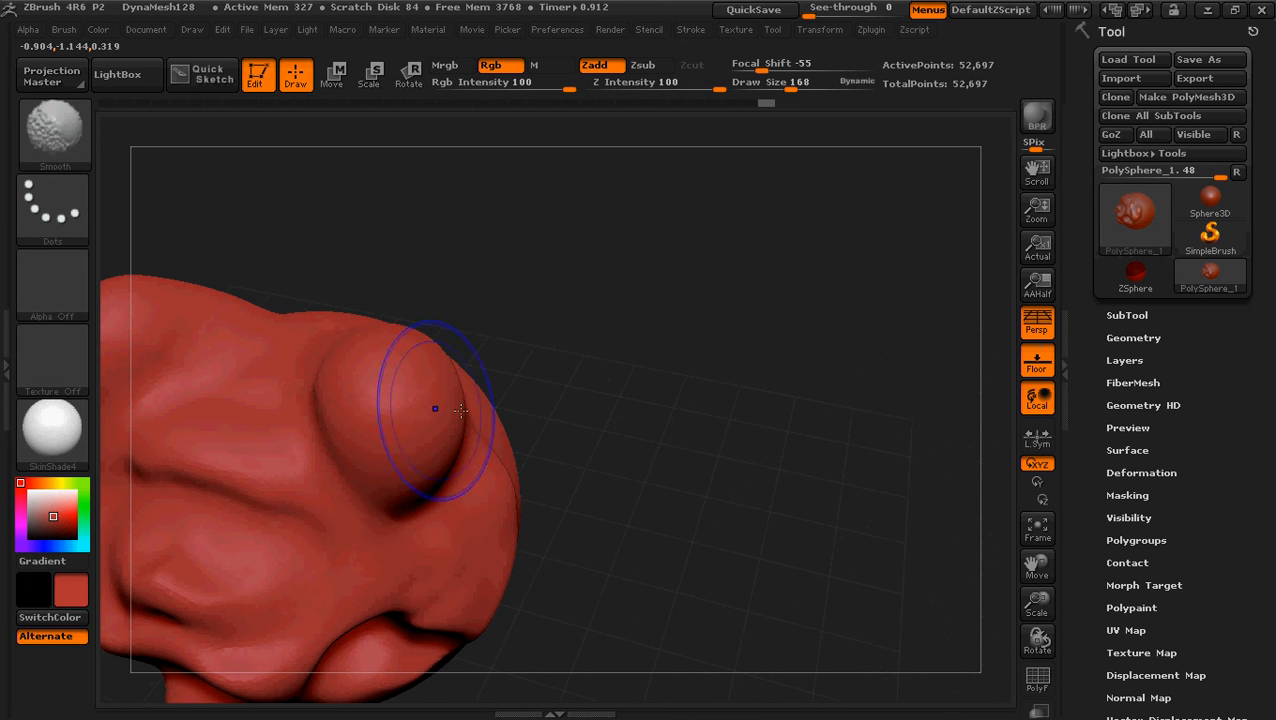
right_click_drag(646, 401, 646, 416, "ctrl")
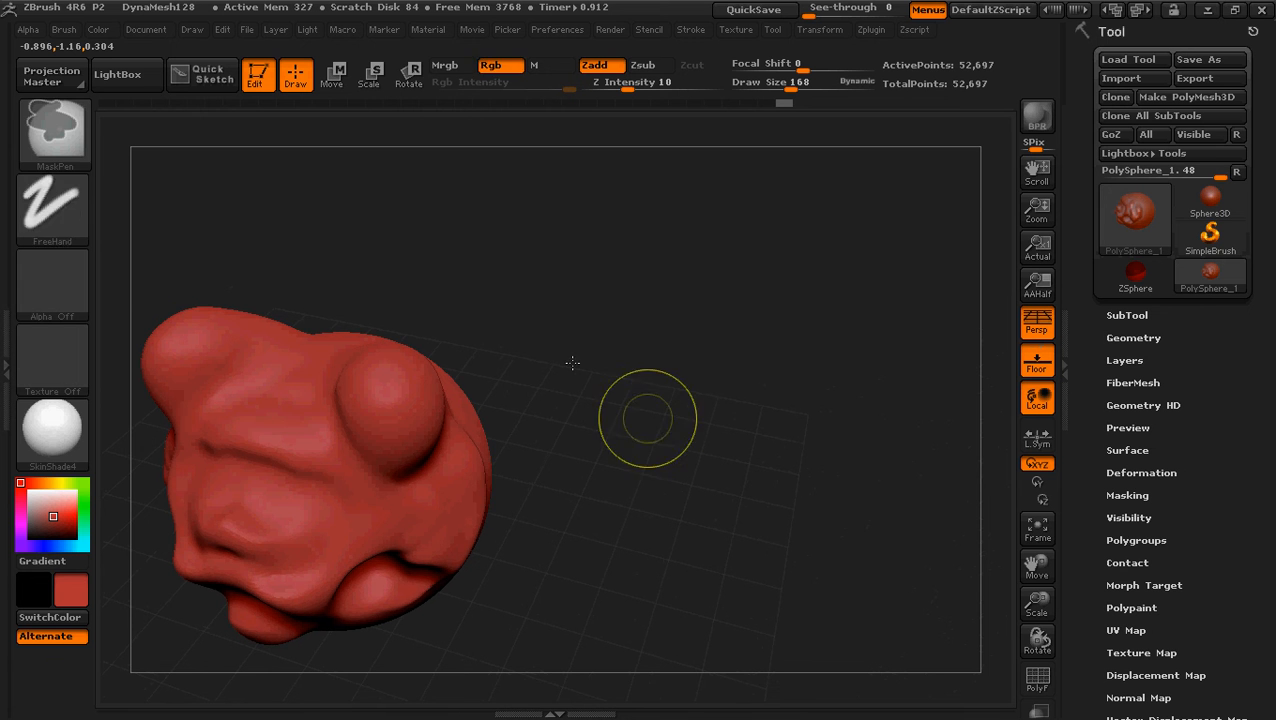
mouse_move(567, 359)
right_mouse_down("alt")
mouse_move(732, 327)
mouse_move(745, 337)
right_mouse_up("alt")
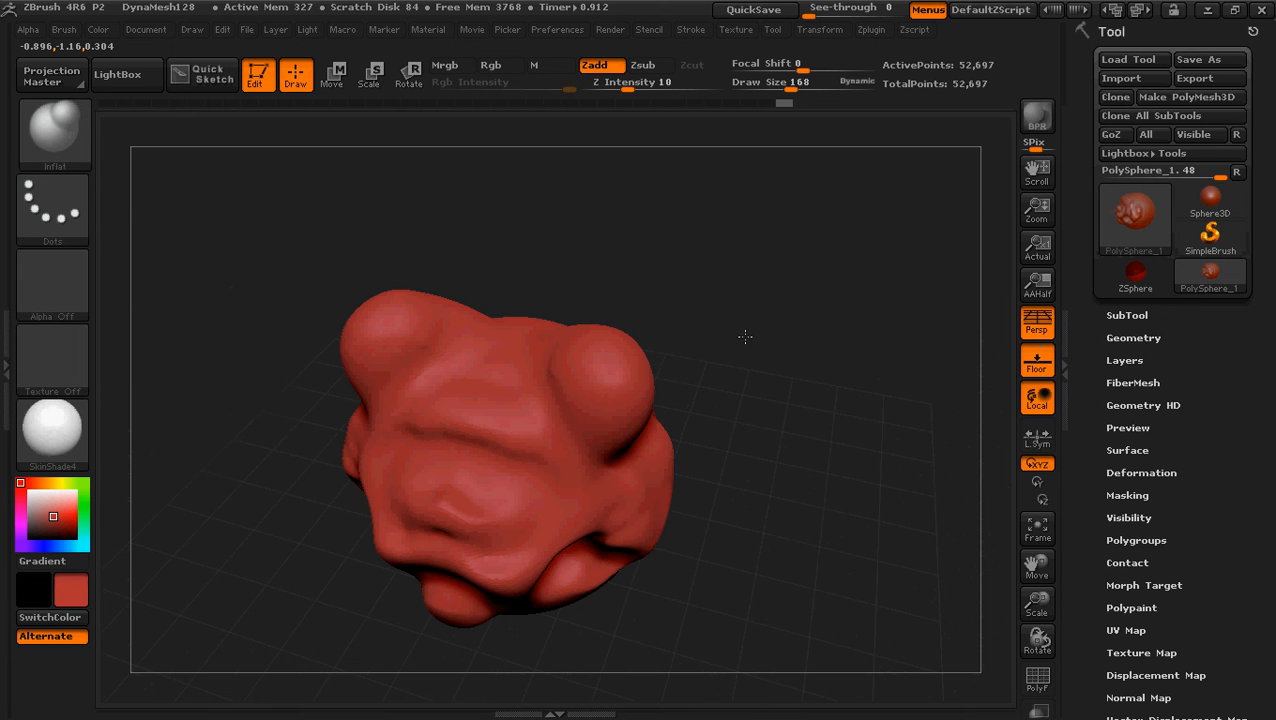
Choose the Magnify brush and swell a second pair of large balls on the sides of the head behind the forehead balls
left_click(45, 130)
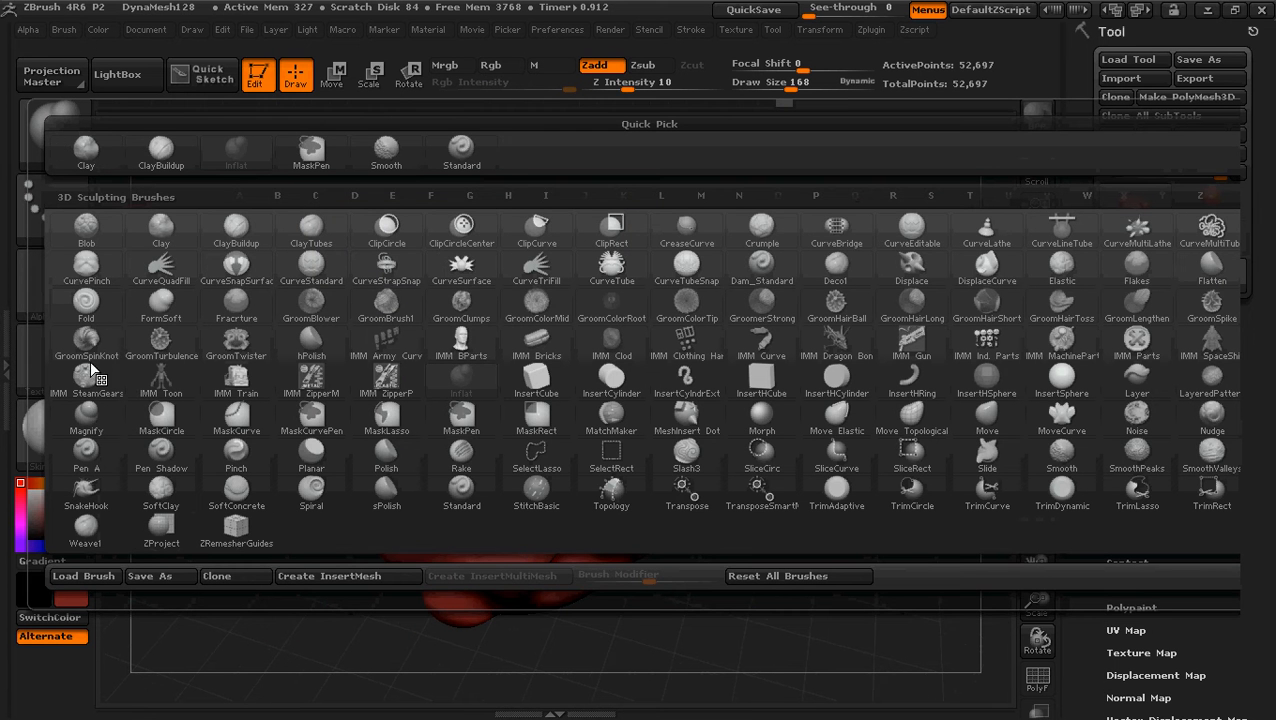
left_click(86, 418)
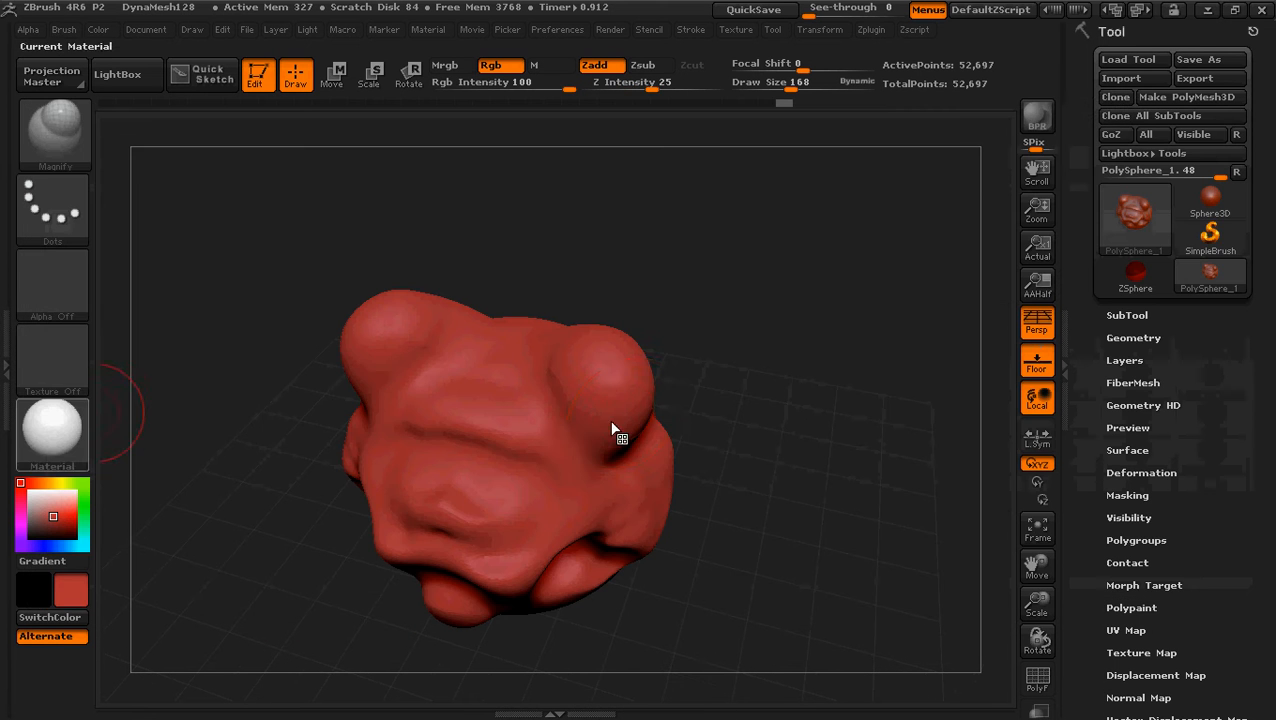
left_click_drag(811, 450, 448, 363)
left_click_drag(275, 453, 282, 453)
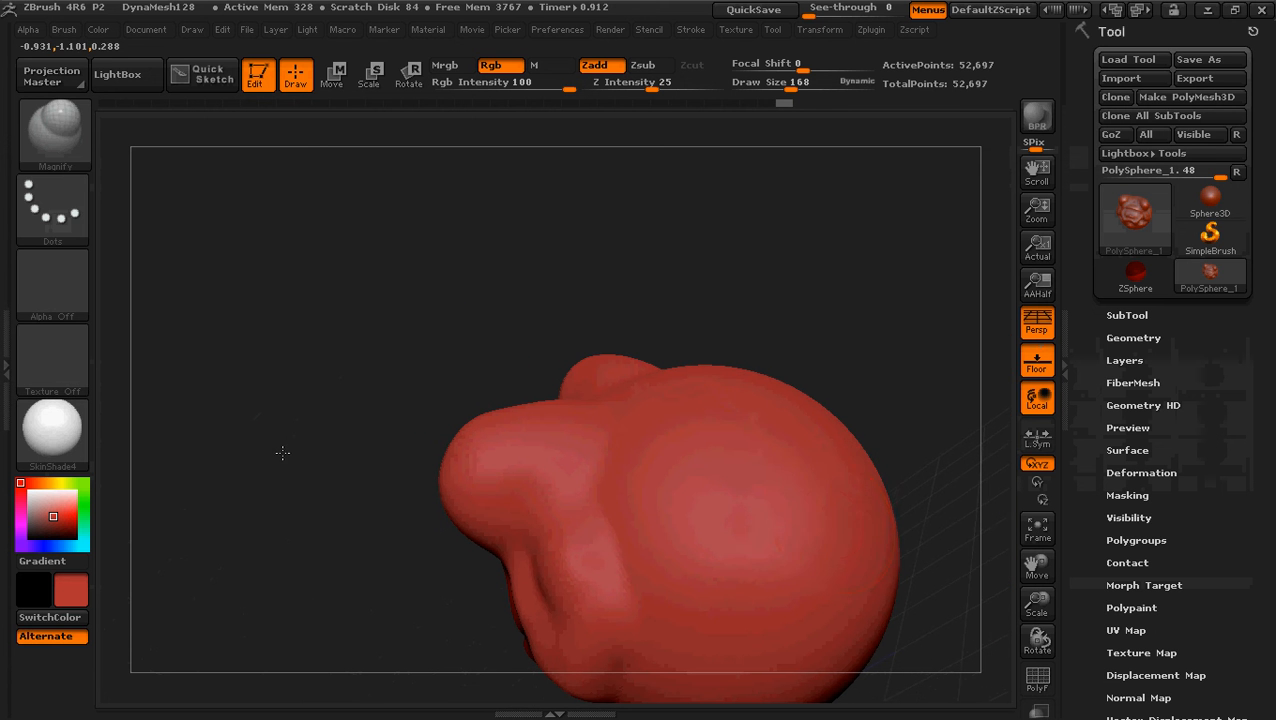
left_click_drag(724, 432, 717, 429)
mouse_move(365, 379)
left_mouse_down()
mouse_move(419, 359)
mouse_move(478, 438)
mouse_move(437, 410)
mouse_move(492, 408)
mouse_move(425, 390)
left_mouse_up()
mouse_move(872, 503)
left_mouse_down()
mouse_move(746, 396)
mouse_move(763, 464)
mouse_move(811, 435)
mouse_move(770, 443)
left_mouse_up()
Choose the Slash3 brush, reduce its draw size to 80, and remesh the head with DynaMesh
left_click(65, 106)
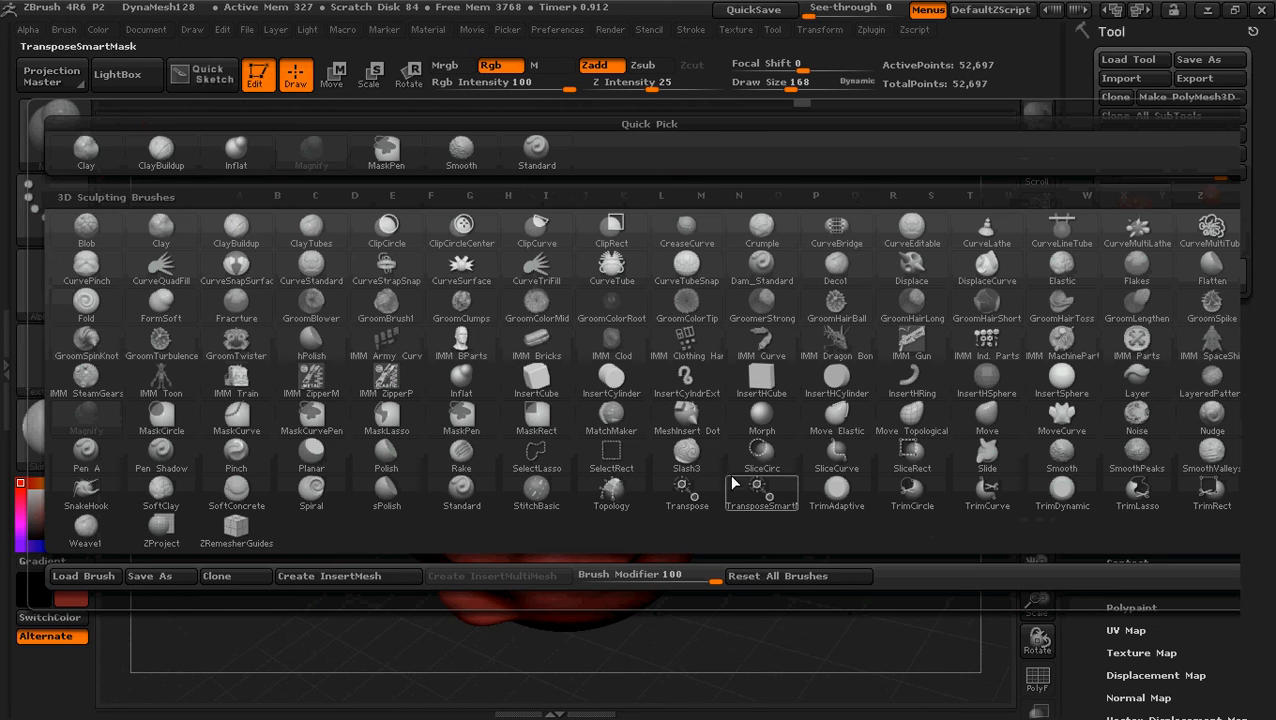
left_click(690, 462)
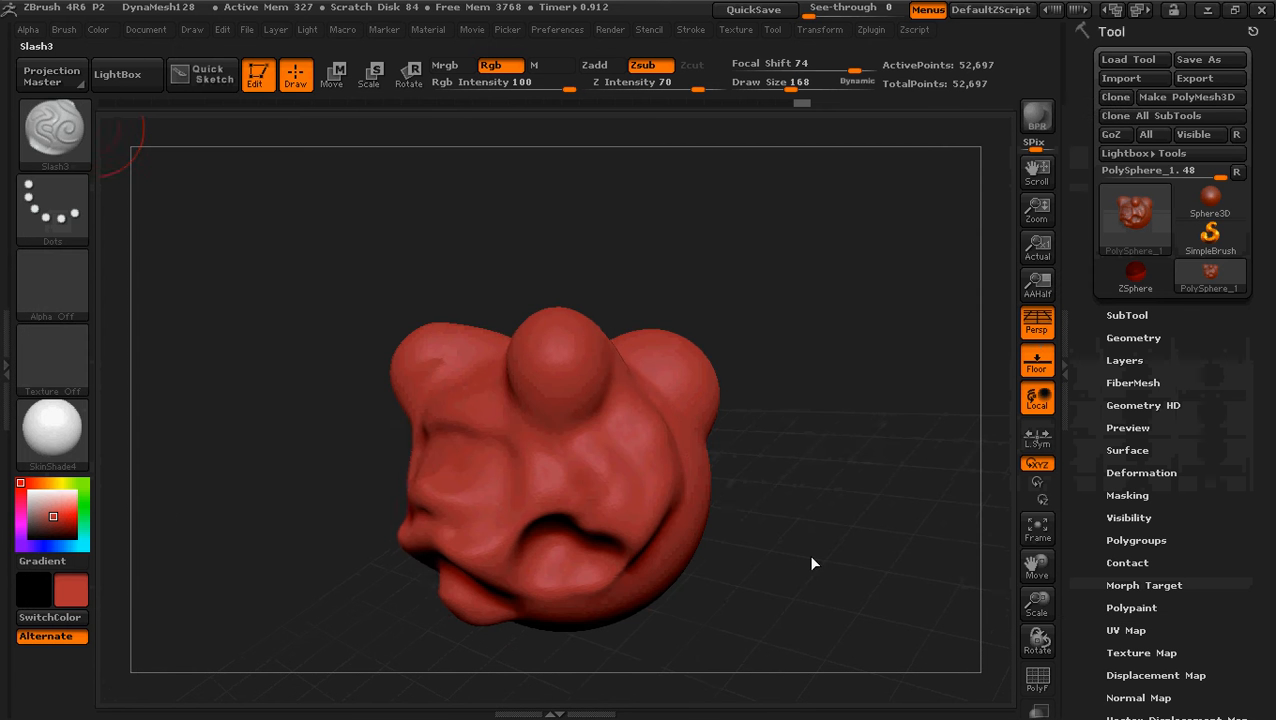
left_click_drag(807, 553, 600, 510)
left_click_drag(582, 580, 583, 580)
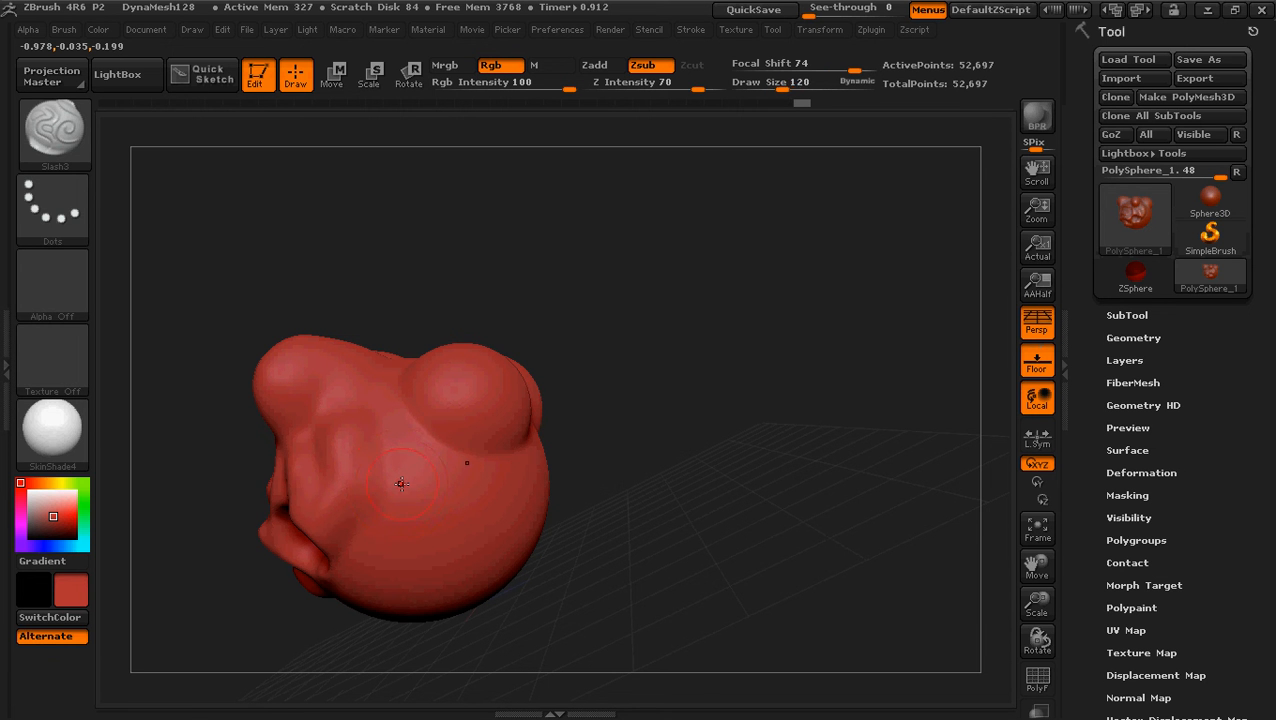
right_click_drag(598, 438, 632, 518, "ctrl")
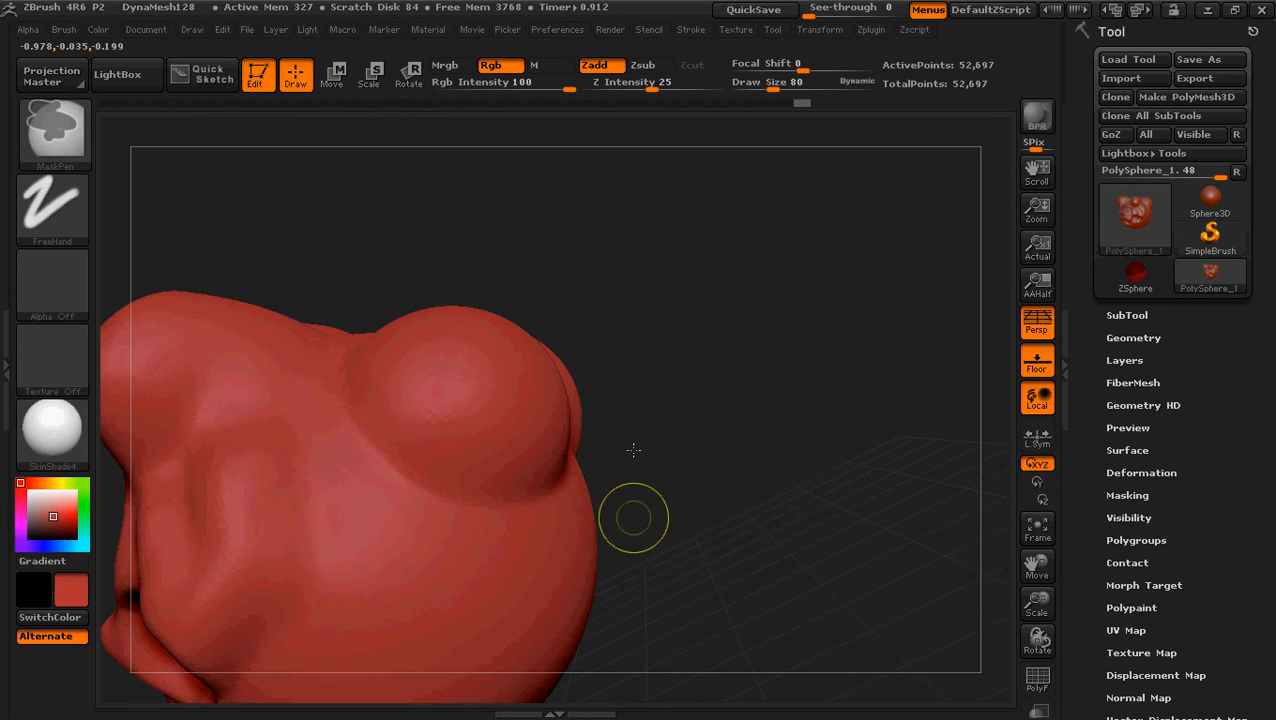
left_click_drag(633, 447, 758, 365, "ctrl")
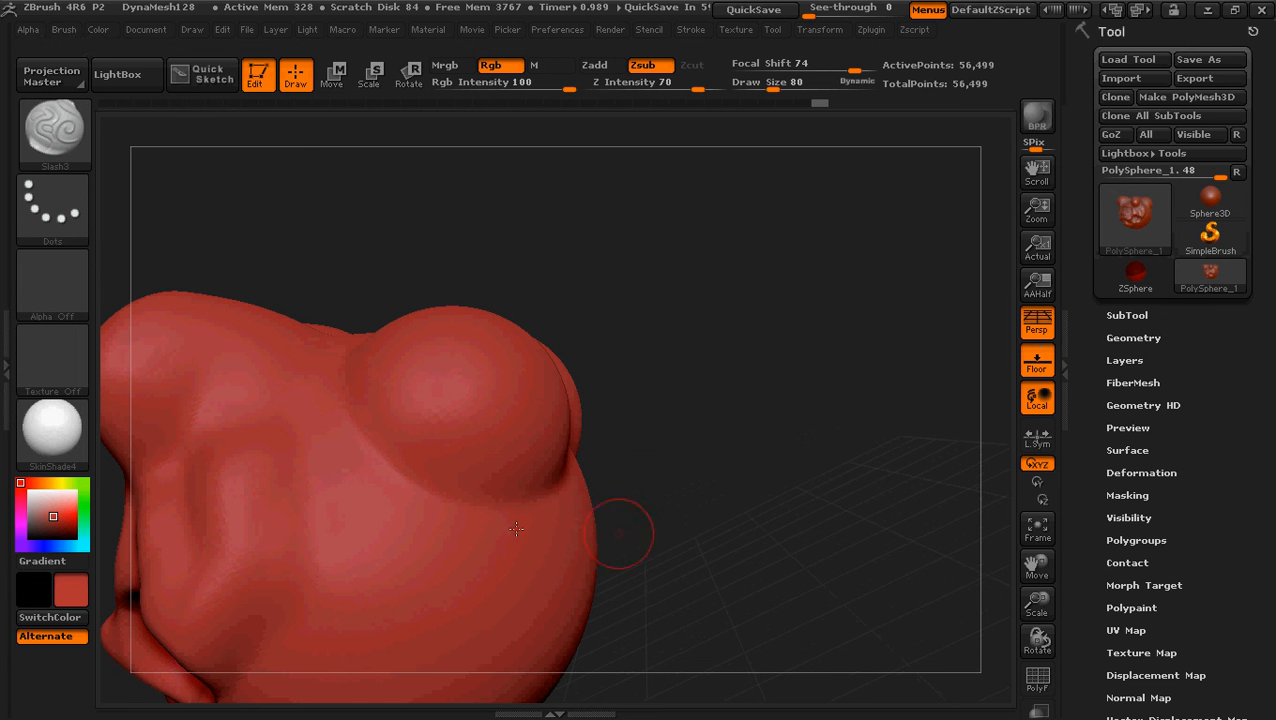
Set the Slash3 brush's Z Intensity to 29 and carve a curling spiral groove into the side of the head below the rear ball
mouse_move(324, 442)
left_mouse_down()
mouse_move(371, 540)
mouse_move(466, 572)
mouse_move(515, 625)
mouse_move(410, 630)
mouse_move(360, 657)
mouse_move(376, 670)
left_mouse_up()
mouse_move(396, 641)
right_mouse_down()
mouse_move(225, 605)
mouse_move(270, 600)
right_mouse_up()
right_click_drag(698, 551, 698, 407)
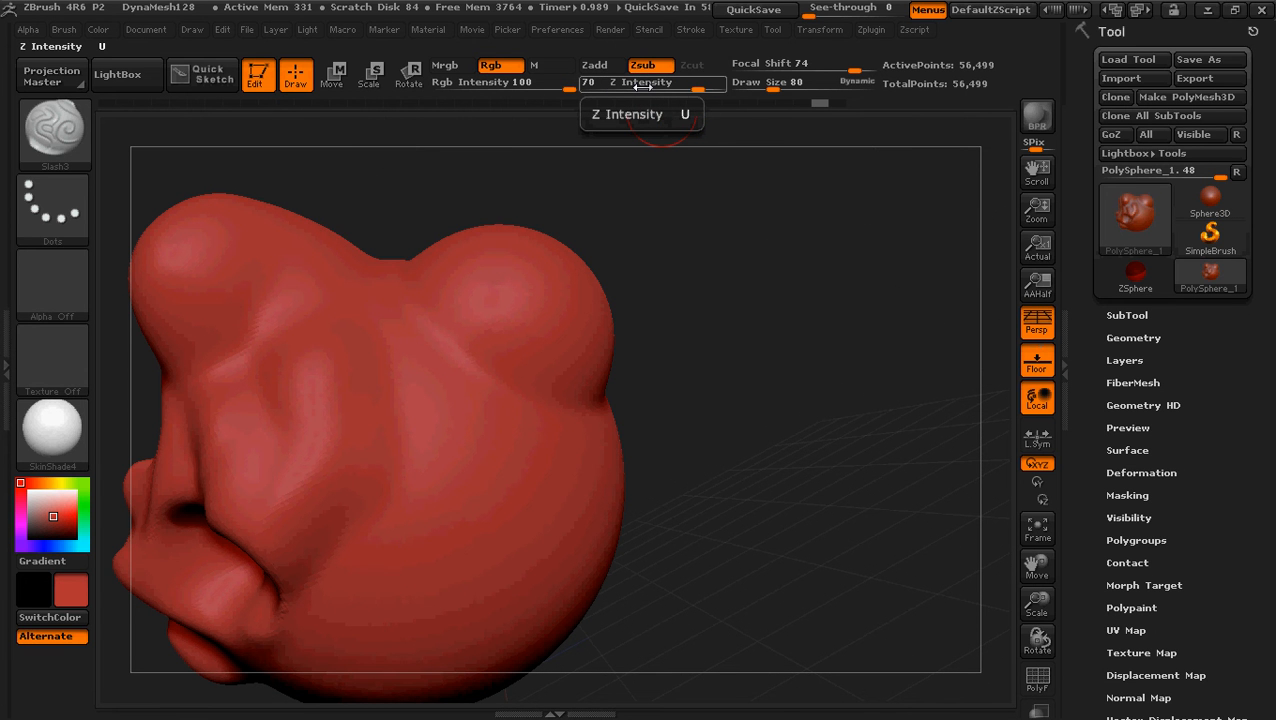
left_click(680, 88)
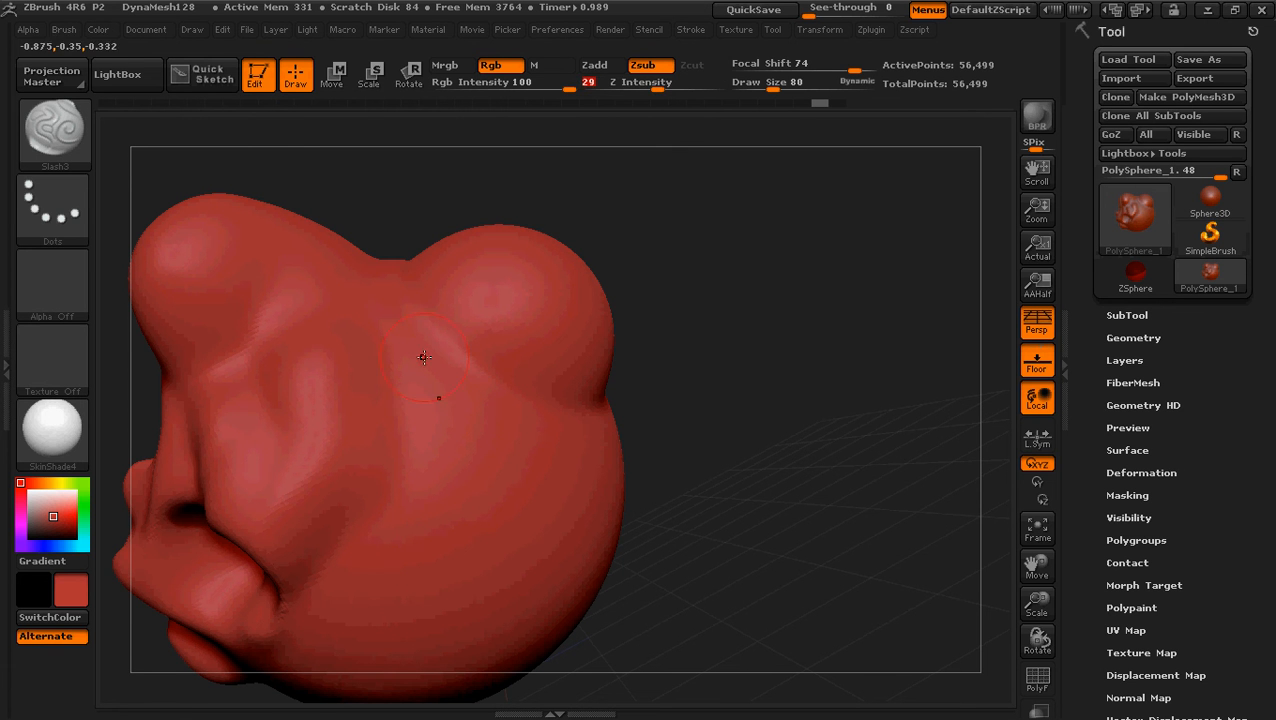
mouse_move(421, 420)
left_mouse_down()
mouse_move(536, 514)
mouse_move(452, 558)
mouse_move(475, 522)
mouse_move(440, 522)
mouse_move(455, 556)
mouse_move(535, 540)
mouse_move(413, 397)
left_mouse_up()
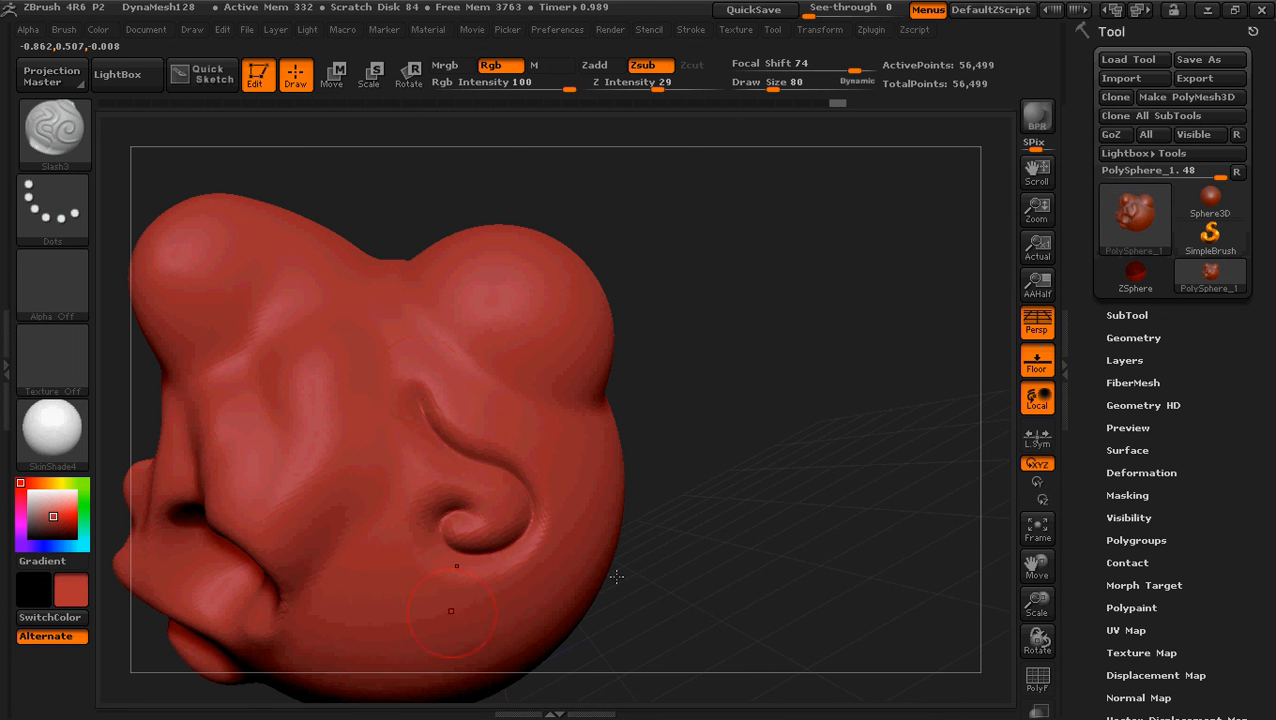
mouse_move(752, 429)
left_mouse_down()
mouse_move(700, 538)
mouse_move(752, 441)
left_mouse_up()
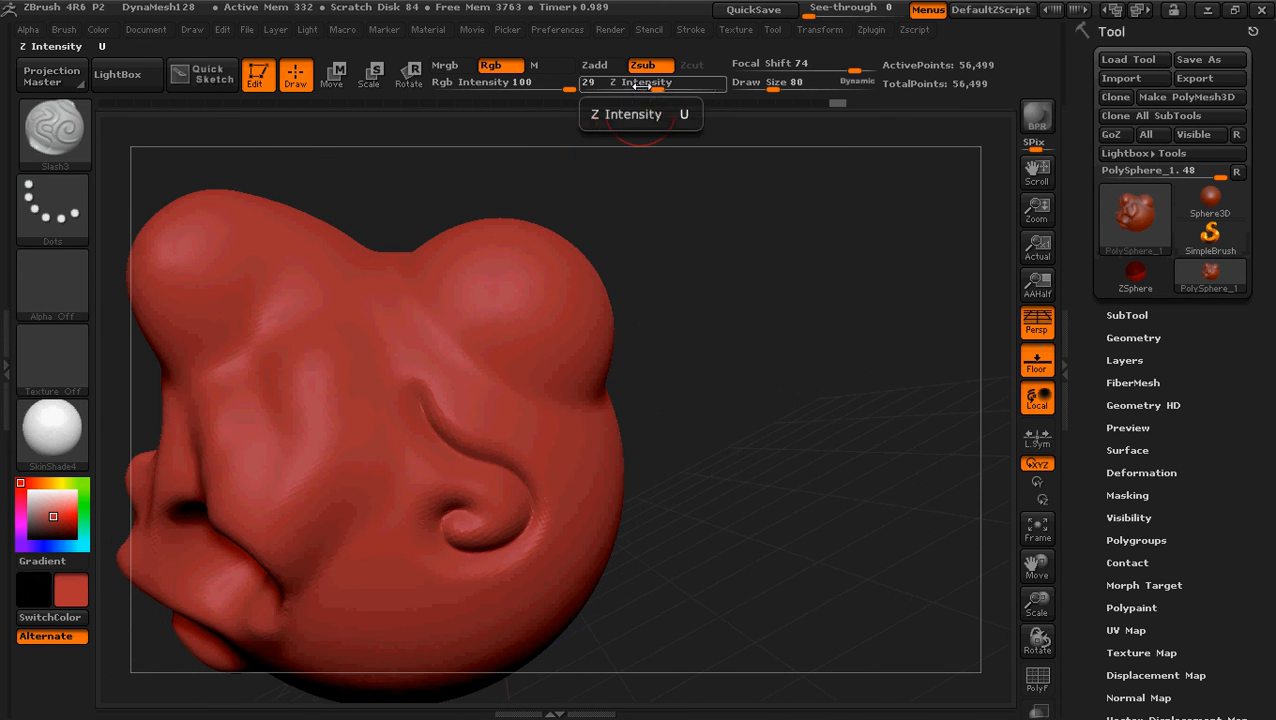
Choose the SnakeHook brush and remesh the grooved head with DynaMesh
left_click(64, 135)
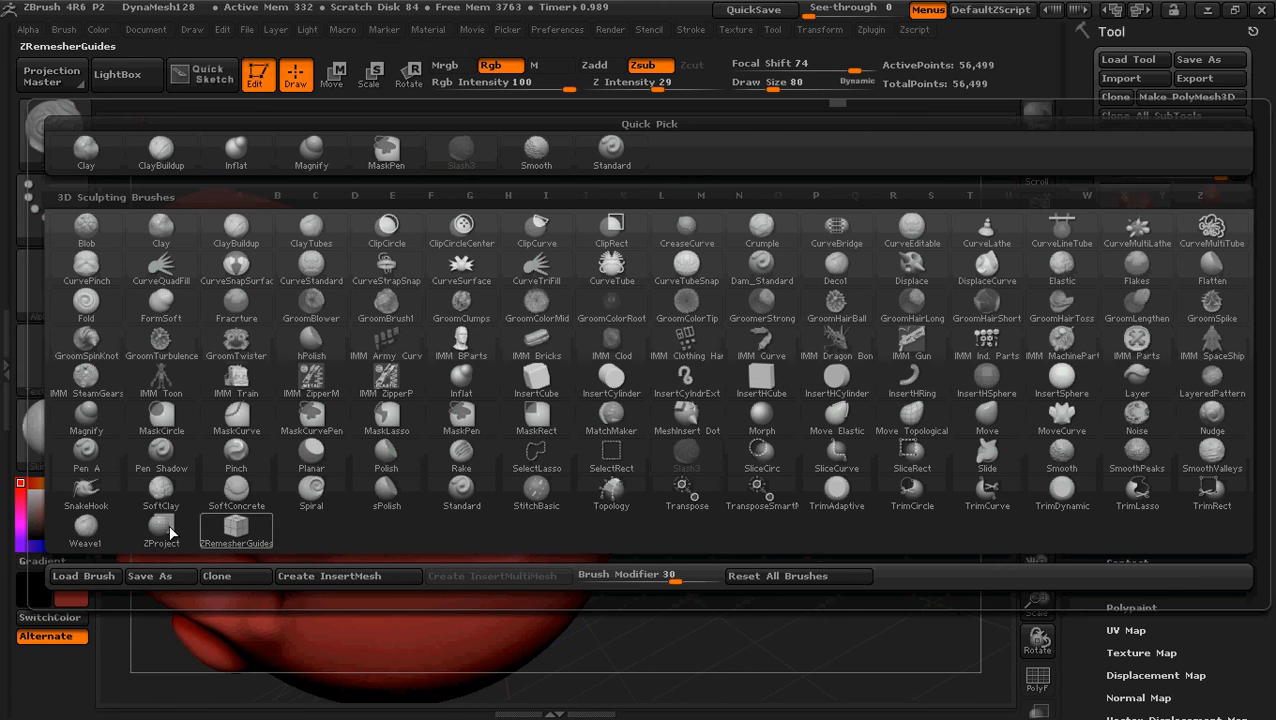
left_click(86, 492)
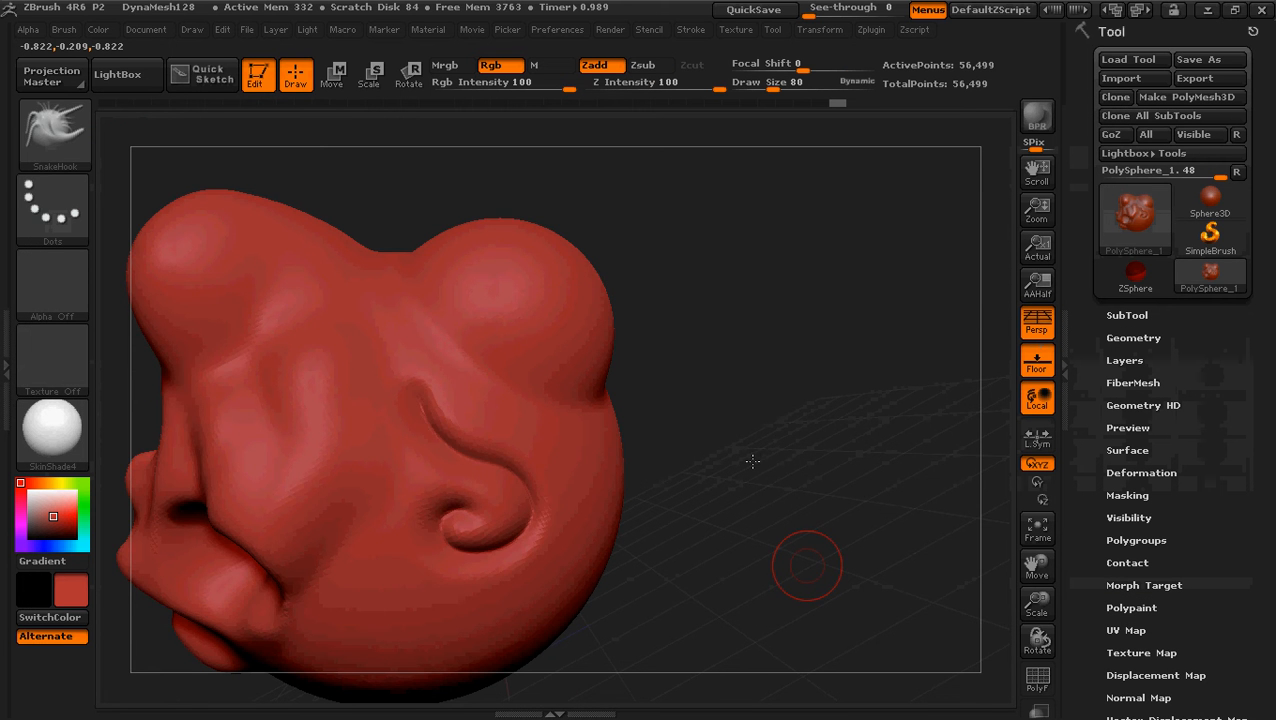
right_click_drag(752, 466, 577, 477, "ctrl")
left_click_drag(605, 425, 729, 421, "ctrl")
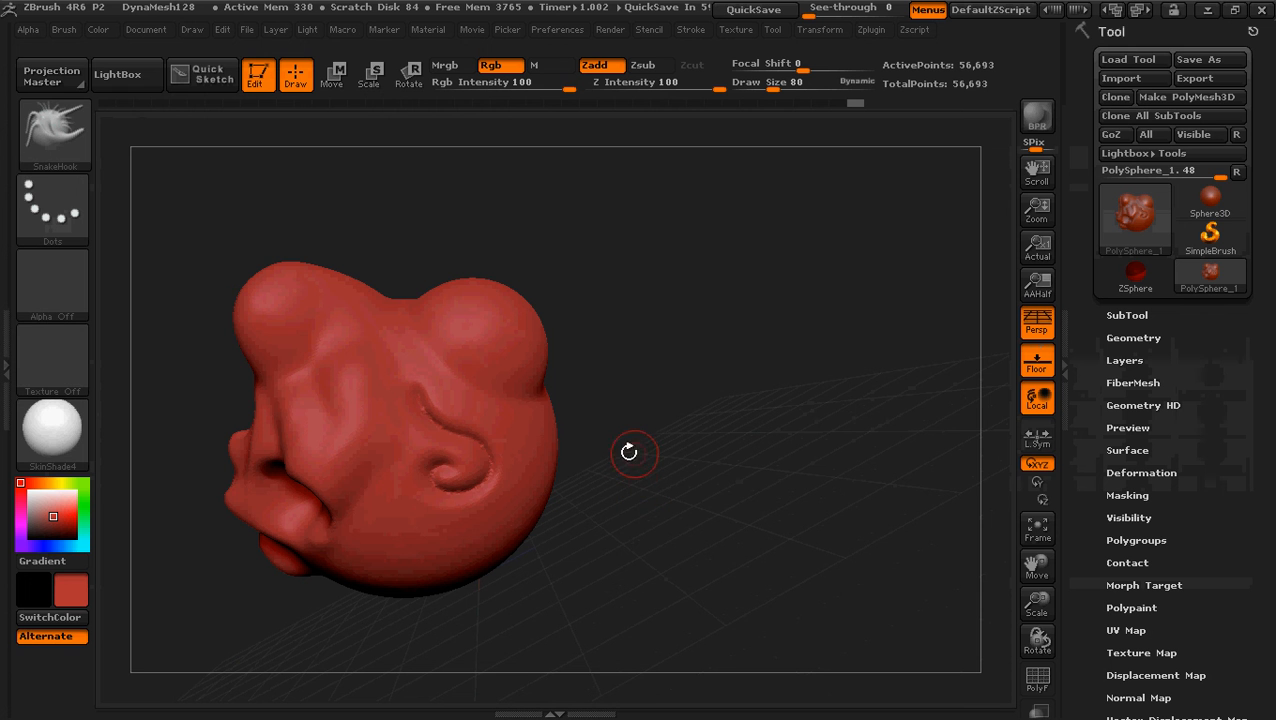
Enlarge the SnakeHook draw size to 132 and pull a symmetrical overhanging brow ridge out of the forehead, undoing the first long spike
mouse_move(680, 428)
left_mouse_down()
mouse_move(660, 432)
mouse_move(712, 430)
left_mouse_up()
right_click_drag(664, 550, 644, 509, "ctrl")
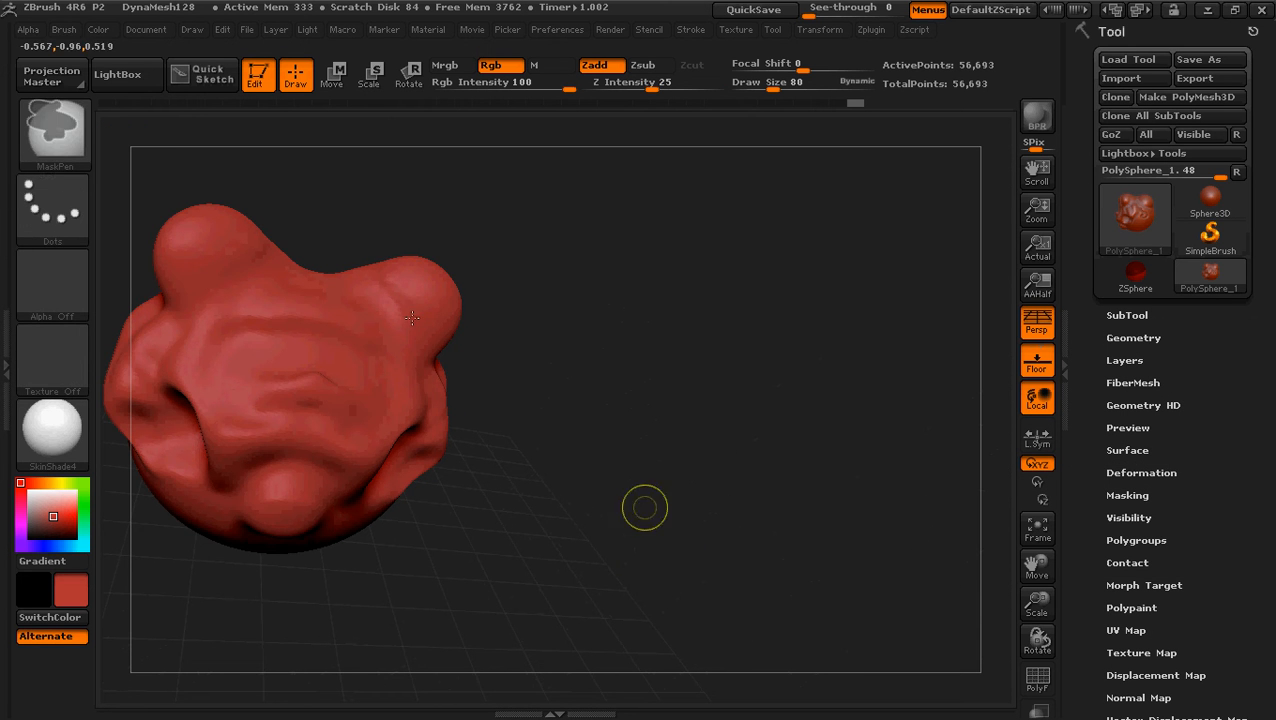
left_click_drag(504, 447, 401, 322)
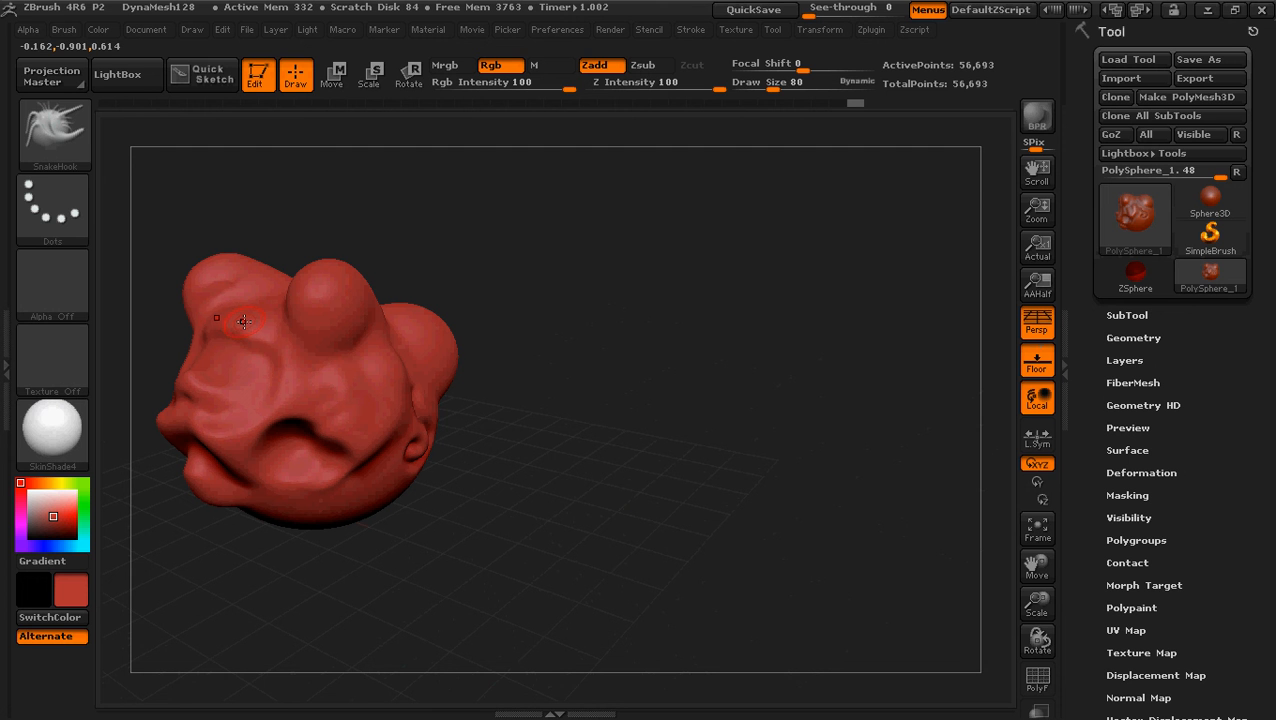
key("]")
mouse_move(233, 322)
left_mouse_down()
mouse_move(238, 290)
mouse_move(413, 177)
left_mouse_up()
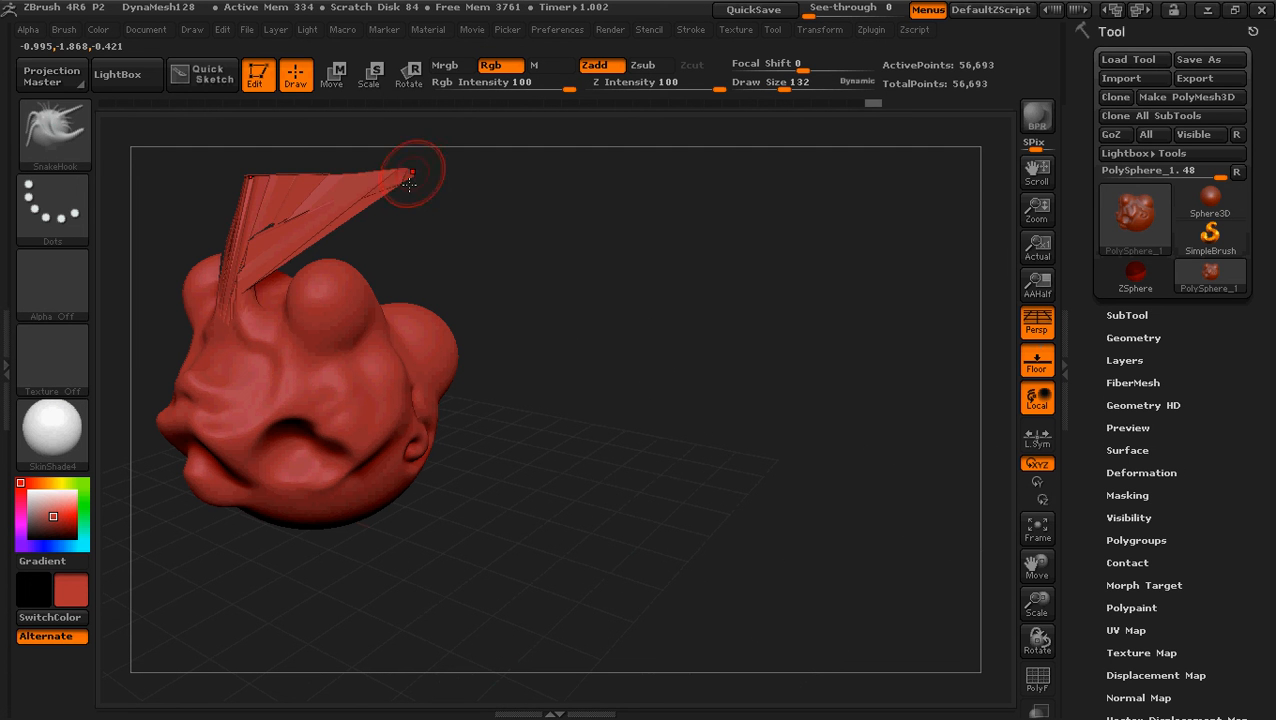
key("ctrl+z")
mouse_move(226, 325)
left_mouse_down()
mouse_move(172, 312)
mouse_move(127, 323)
left_mouse_up()
left_click_drag(629, 427, 715, 456)
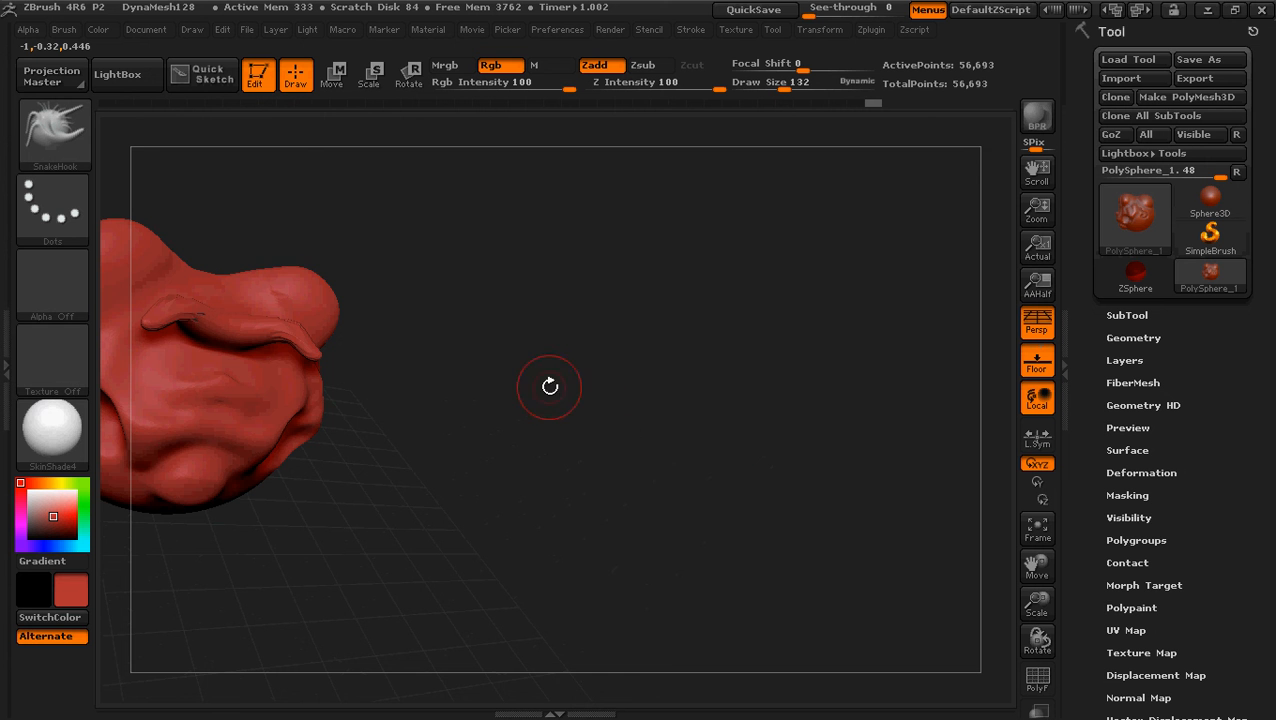
left_click_drag(547, 382, 567, 441)
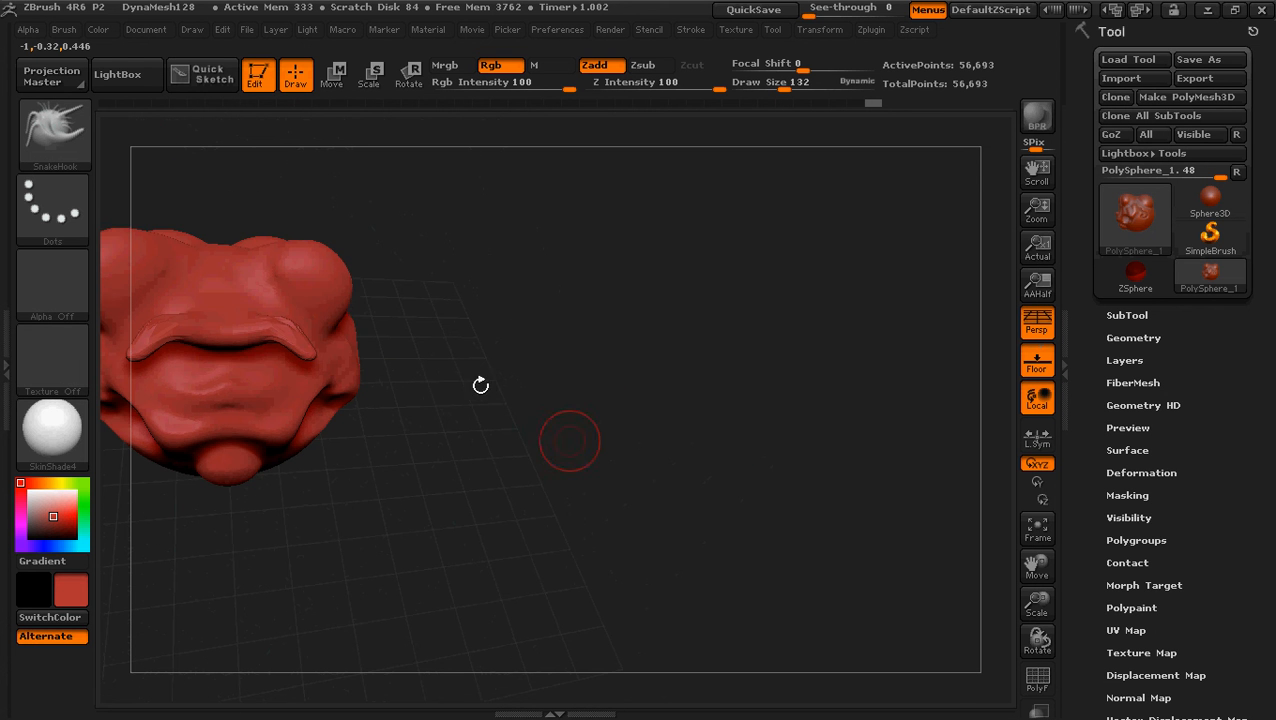
Pull a curved horn from each forehead ball with SnakeHook, then a second, thicker pair behind them at draw size 196
mouse_move(332, 289)
left_mouse_down()
mouse_move(416, 299)
mouse_move(460, 215)
left_mouse_up()
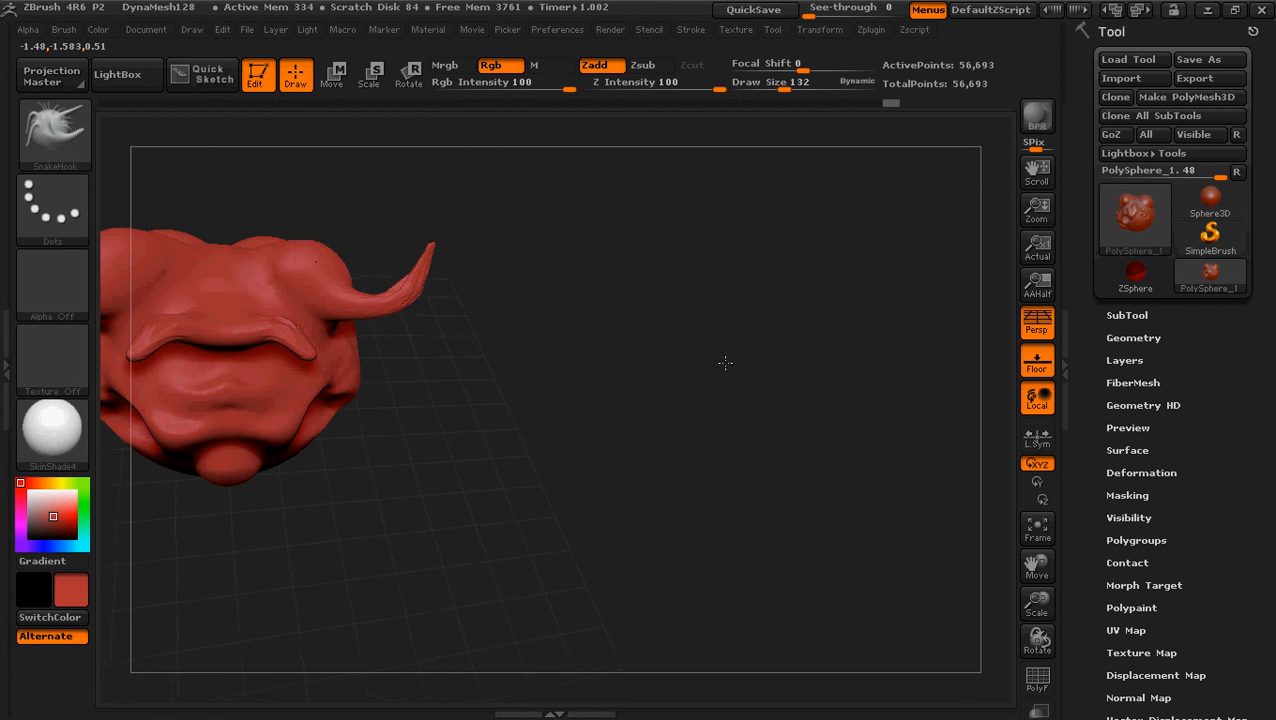
left_click_drag(726, 361, 450, 279)
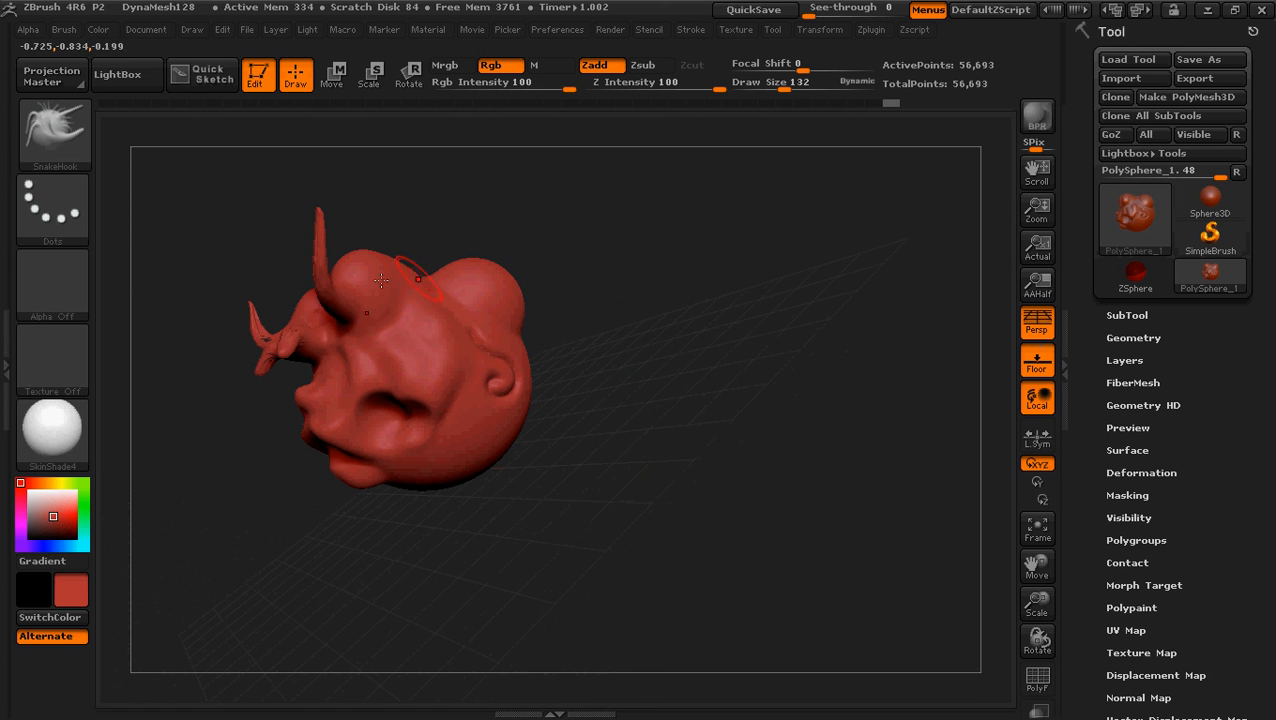
key("bracketright")
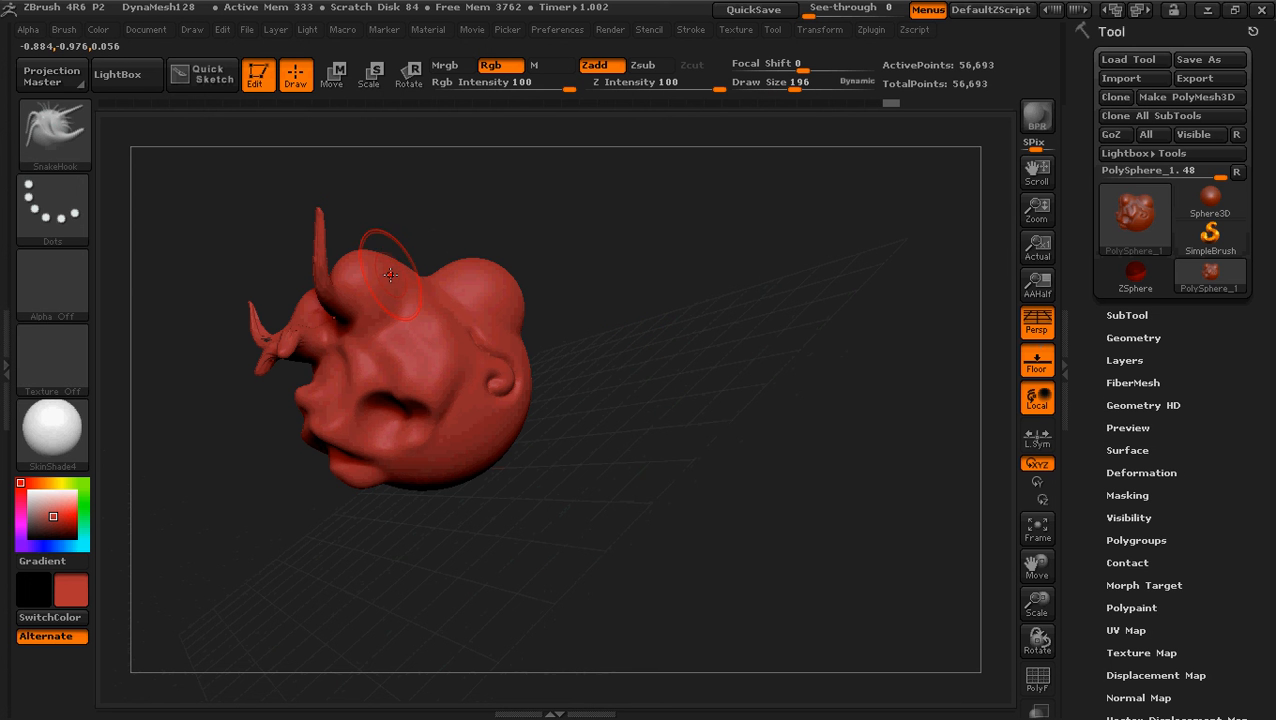
mouse_move(404, 275)
left_mouse_down()
mouse_move(467, 215)
mouse_move(471, 177)
left_mouse_up()
mouse_move(764, 258)
left_mouse_down()
mouse_move(749, 265)
mouse_move(769, 350)
mouse_move(759, 316)
mouse_move(783, 233)
mouse_move(676, 329)
left_mouse_up()
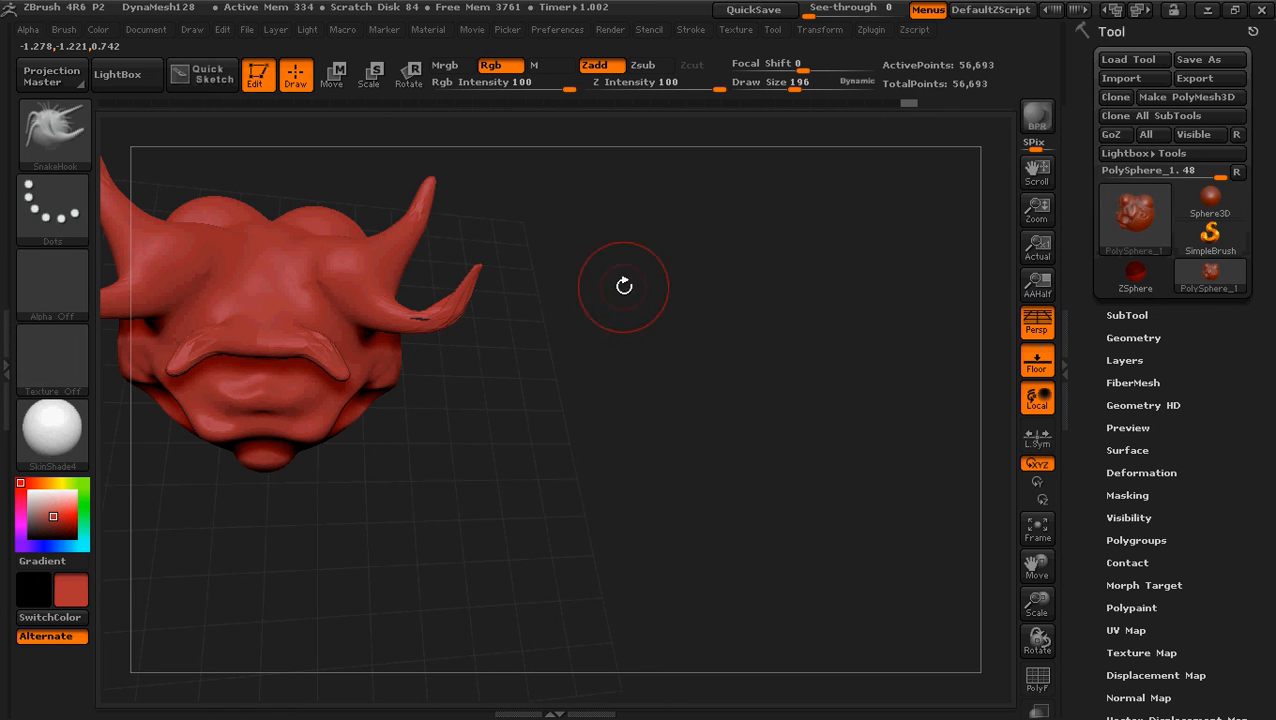
Remesh the stretched horns and brow with DynaMesh and smooth their rough surfaces
key("ctrl")
left_click_drag(574, 269, 601, 374, "ctrl")
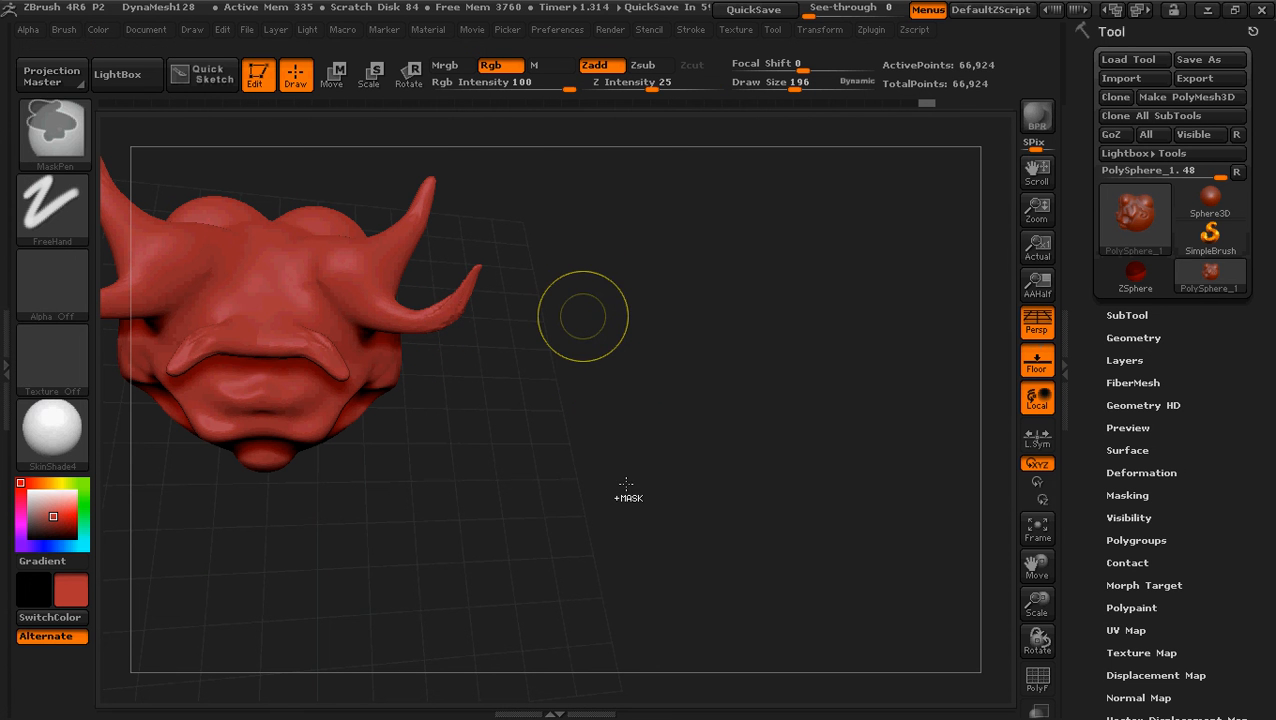
right_click_drag(583, 316, 626, 484, "ctrl")
mouse_move(590, 285)
left_mouse_down("shift")
mouse_move(510, 370)
mouse_move(598, 270)
left_mouse_up("shift")
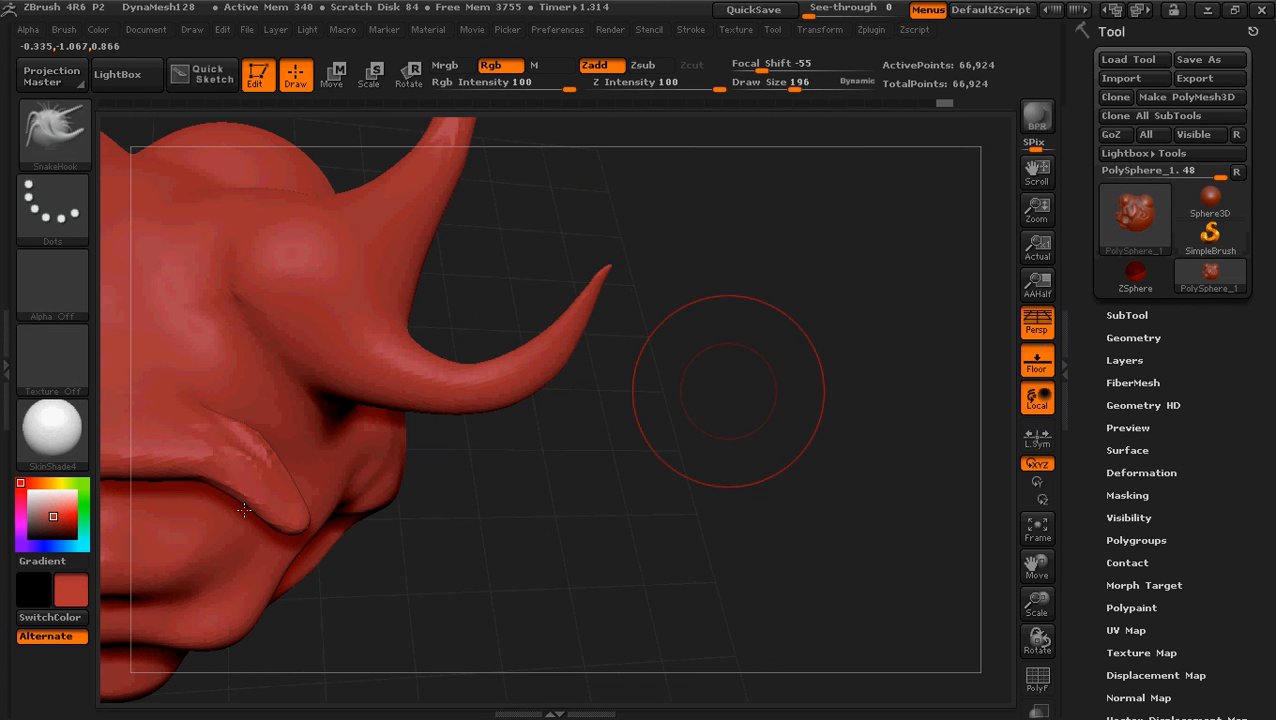
left_click_drag(719, 529, 651, 425, "alt")
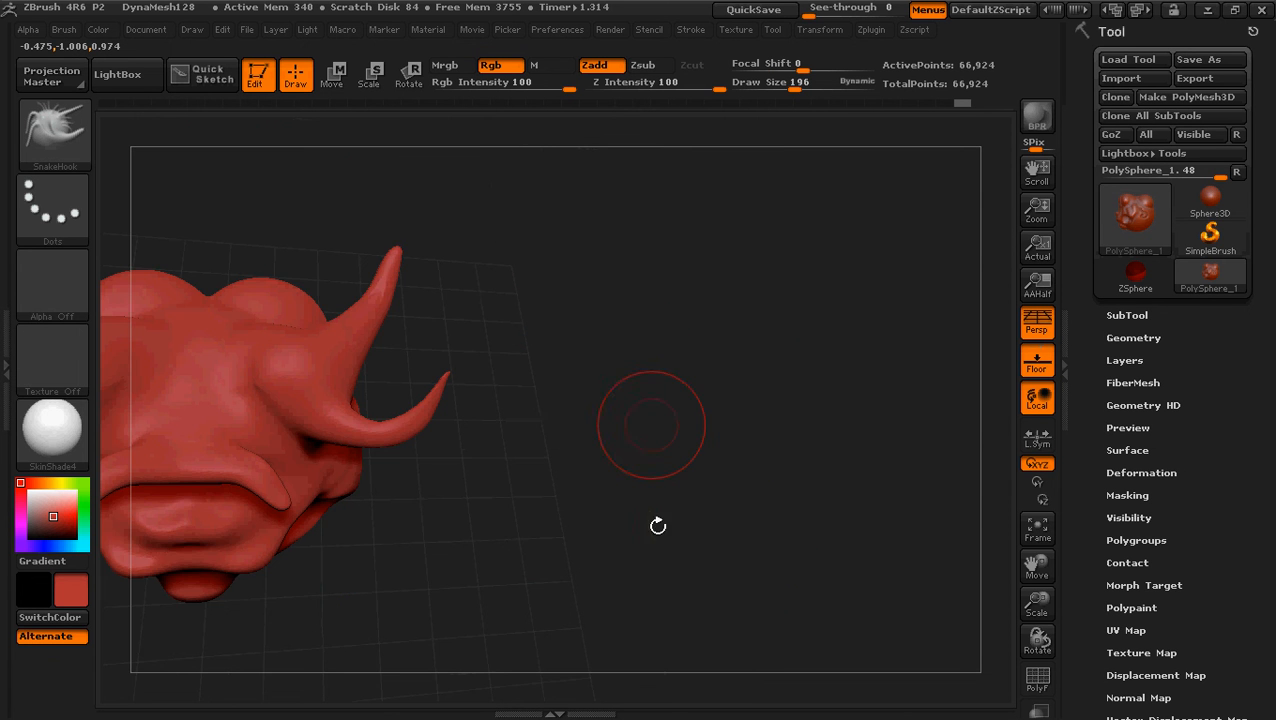
mouse_move(643, 539)
left_mouse_down()
mouse_move(584, 404)
mouse_move(640, 420)
mouse_move(695, 379)
left_mouse_up()
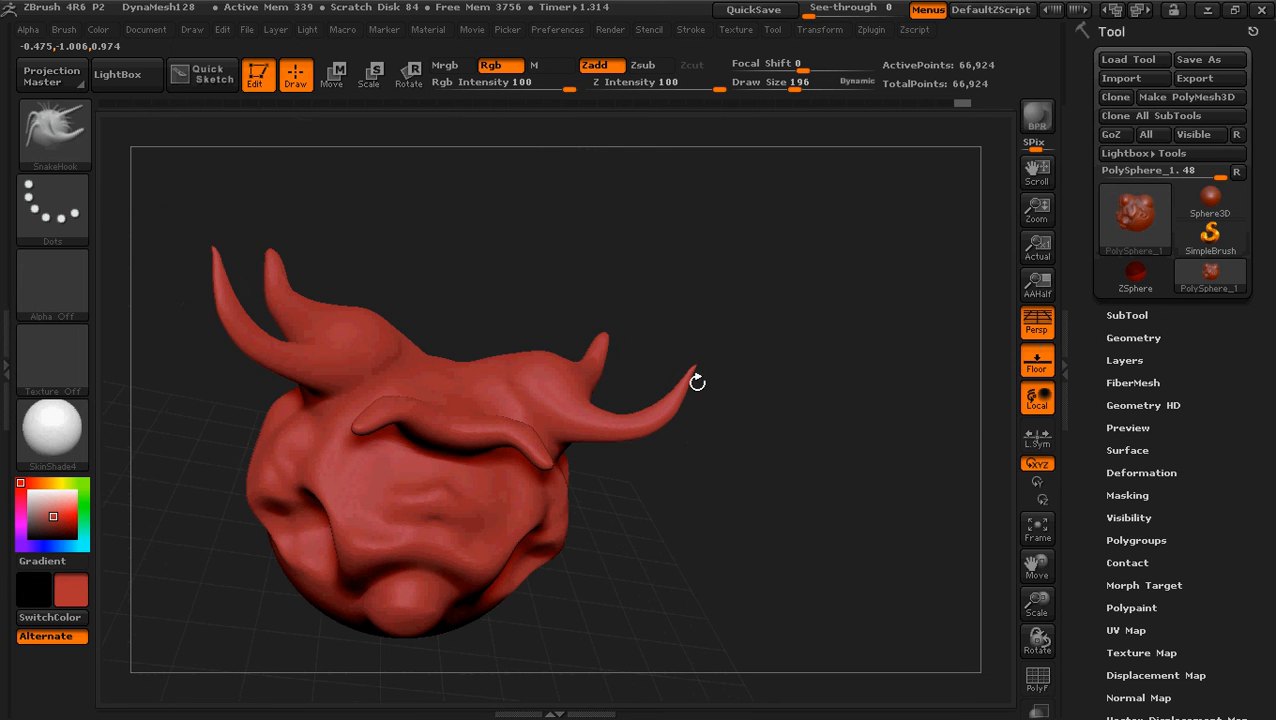
Choose the Move brush and bend the long rear horn into a downward curve with an upturned tip
left_click(60, 115)
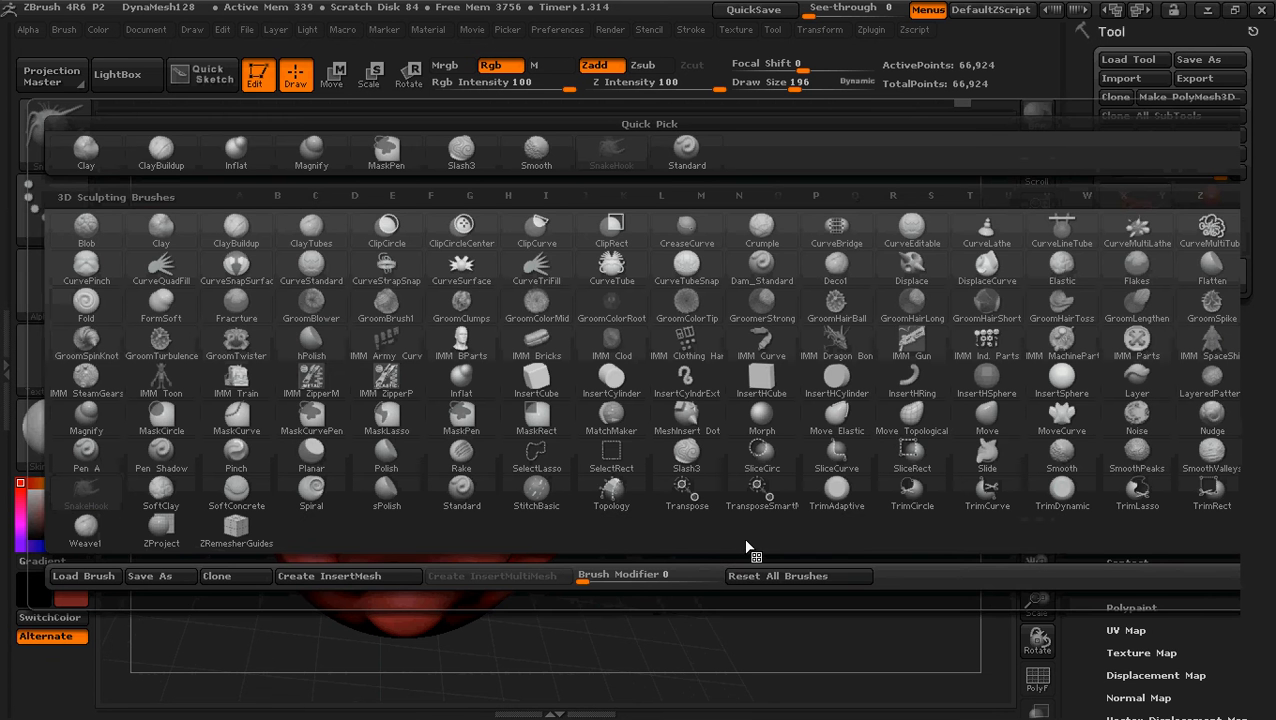
left_click(995, 418)
left_click_drag(752, 421, 682, 363)
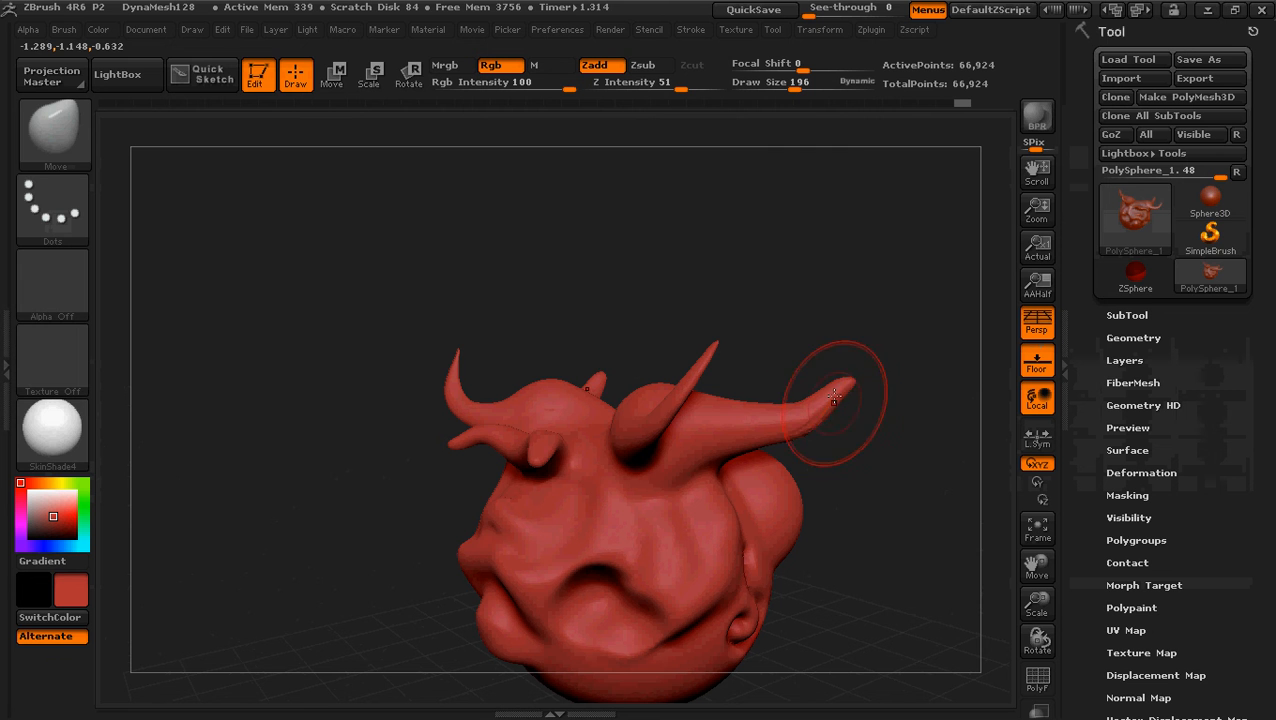
left_click_drag(839, 403, 854, 444)
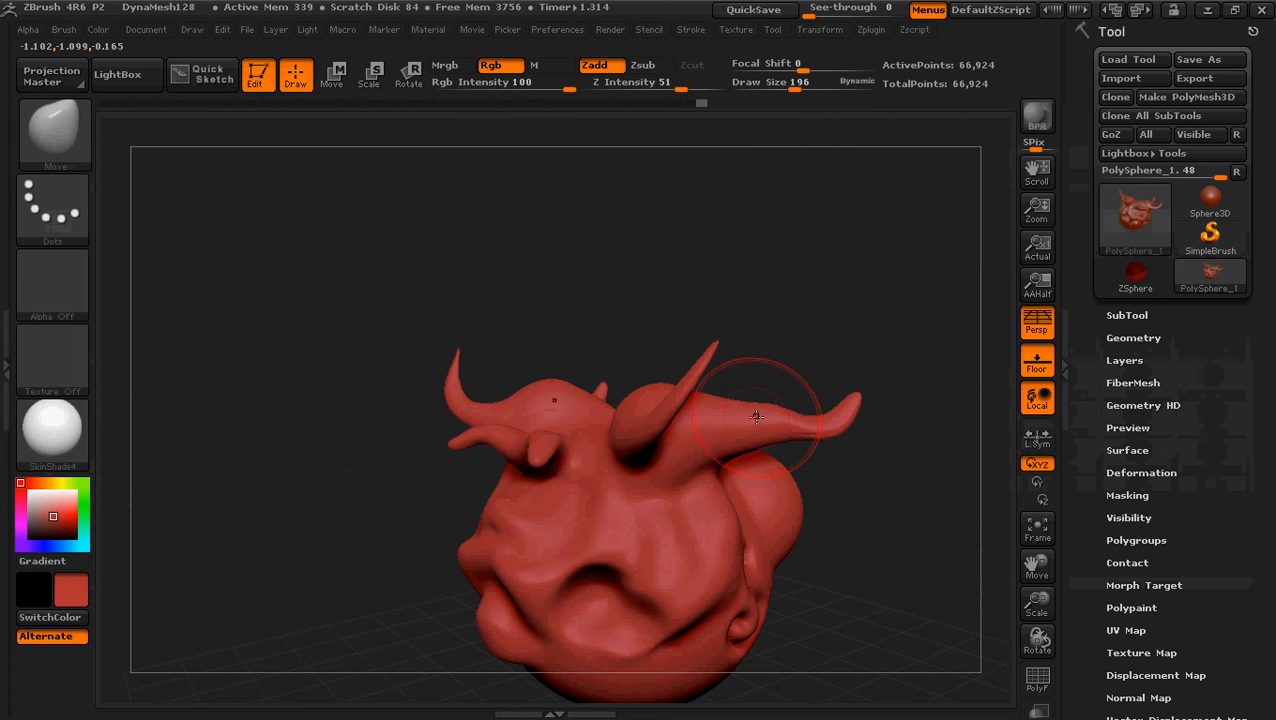
mouse_move(755, 419)
left_mouse_down()
mouse_move(772, 461)
mouse_move(736, 461)
left_mouse_up()
left_click_drag(781, 434, 784, 457)
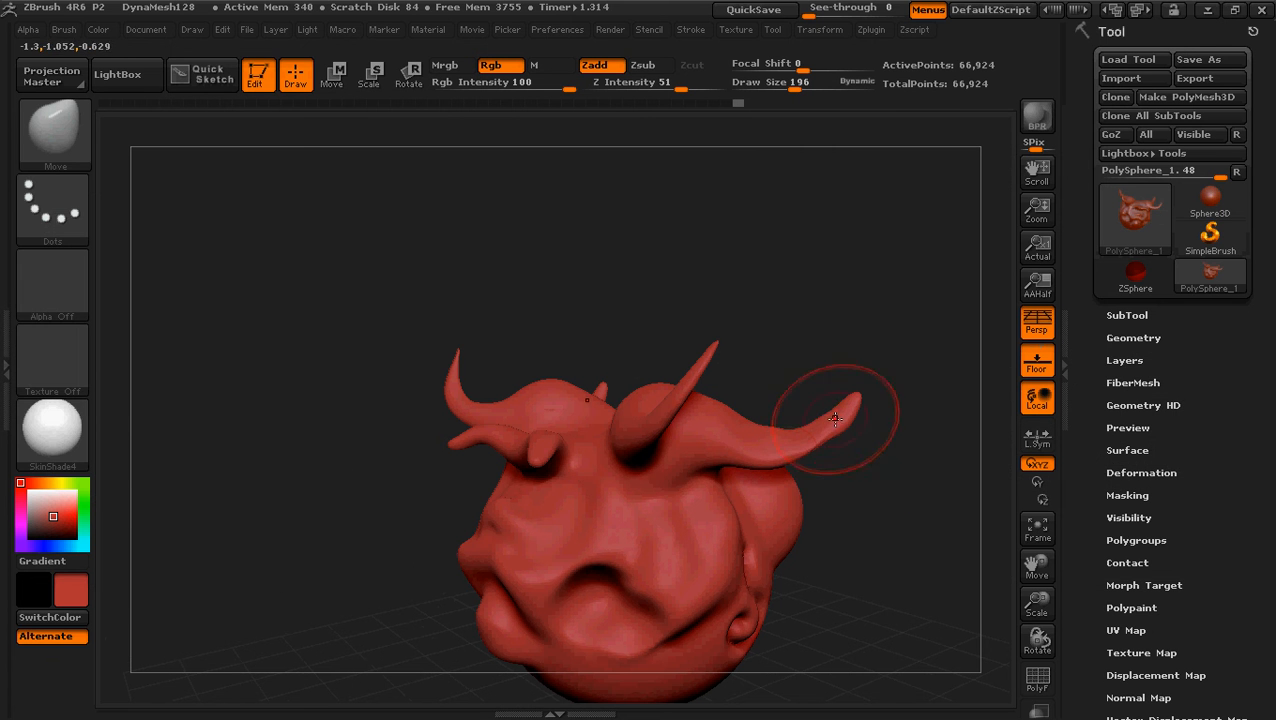
Lower the upturned tip of the long rear horn slightly with the Move brush
left_click_drag(836, 420, 844, 450)
mouse_move(892, 491)
left_mouse_down()
mouse_move(764, 489)
mouse_move(812, 570)
mouse_move(947, 524)
left_mouse_up()
left_click_drag(925, 620, 874, 458)
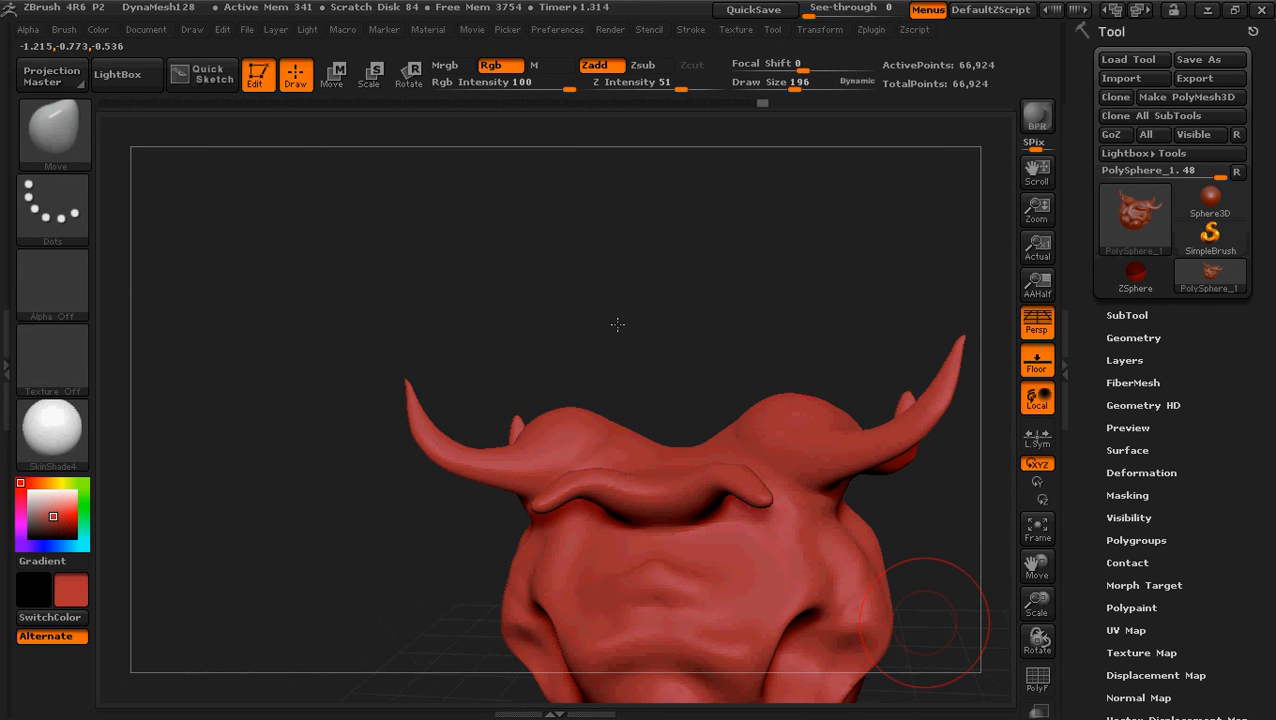
Pull the sides of the mid-face outward and over the cheeks with the Move brush to form a broad, overhanging symmetrical plate
key("f")
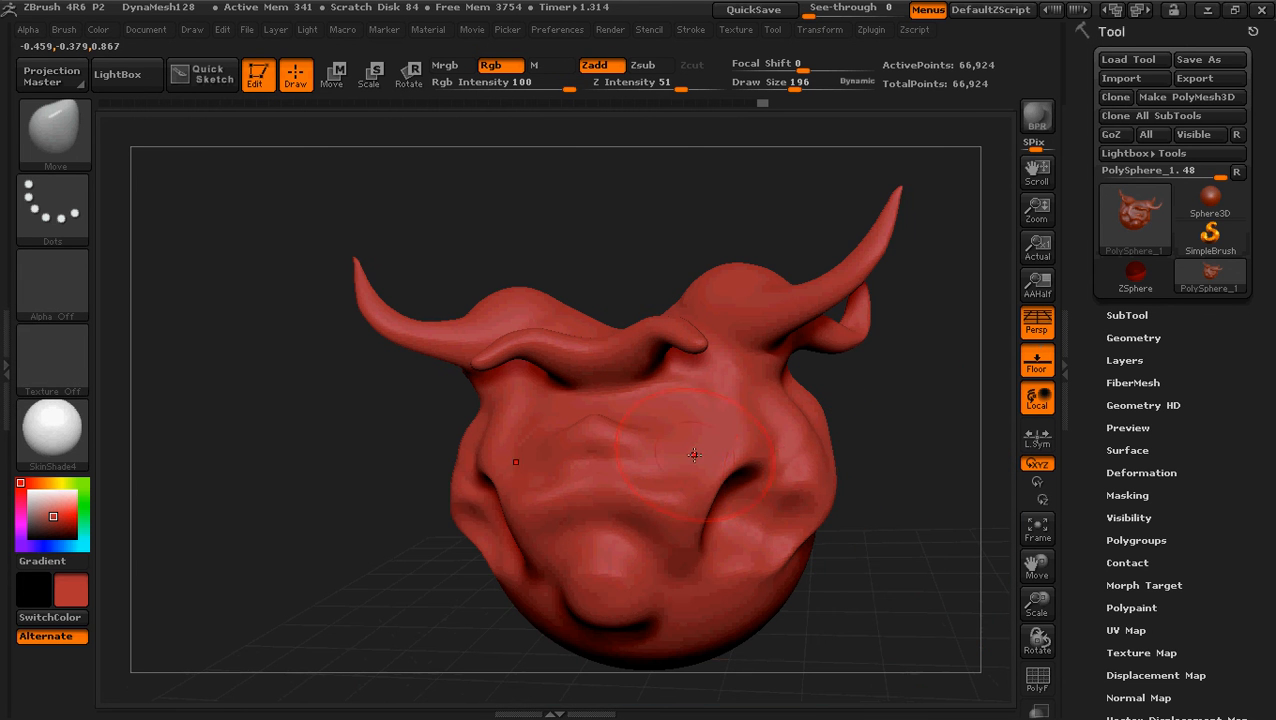
mouse_move(694, 455)
left_mouse_down()
mouse_move(834, 398)
mouse_move(818, 375)
left_mouse_up()
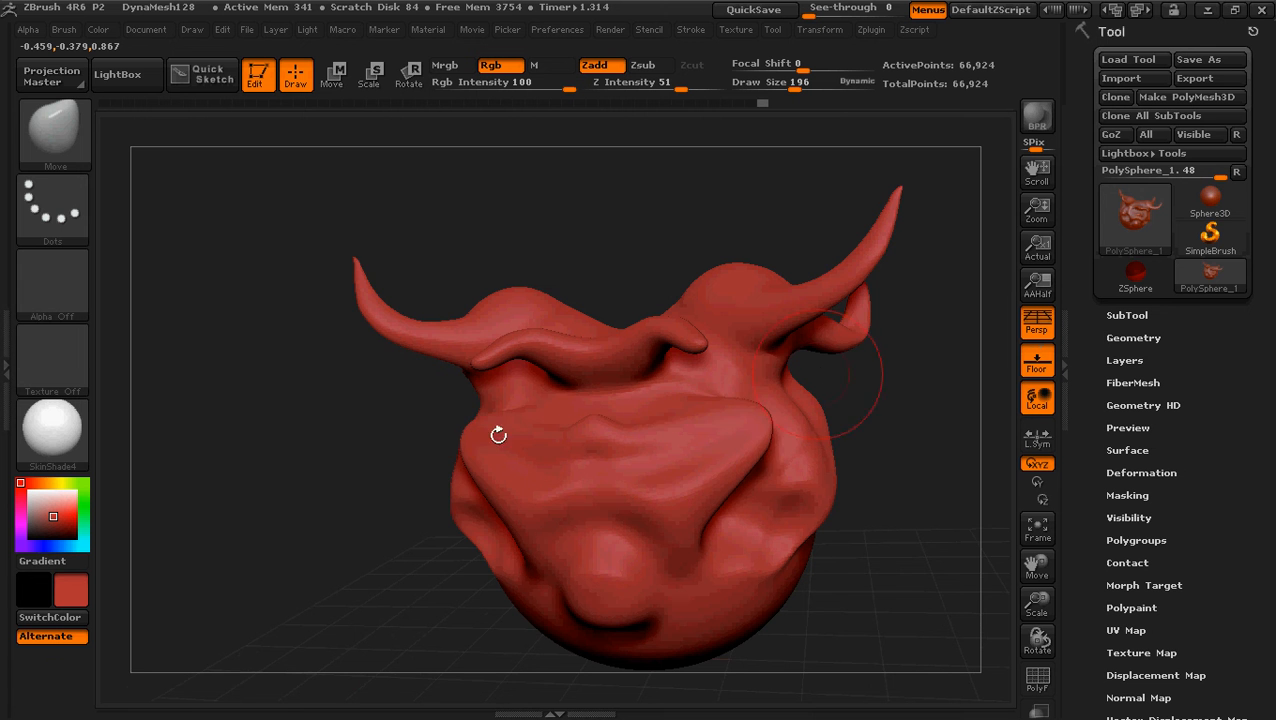
mouse_move(305, 434)
left_mouse_down()
mouse_move(505, 442)
mouse_move(290, 447)
mouse_move(336, 442)
mouse_move(320, 445)
left_mouse_up()
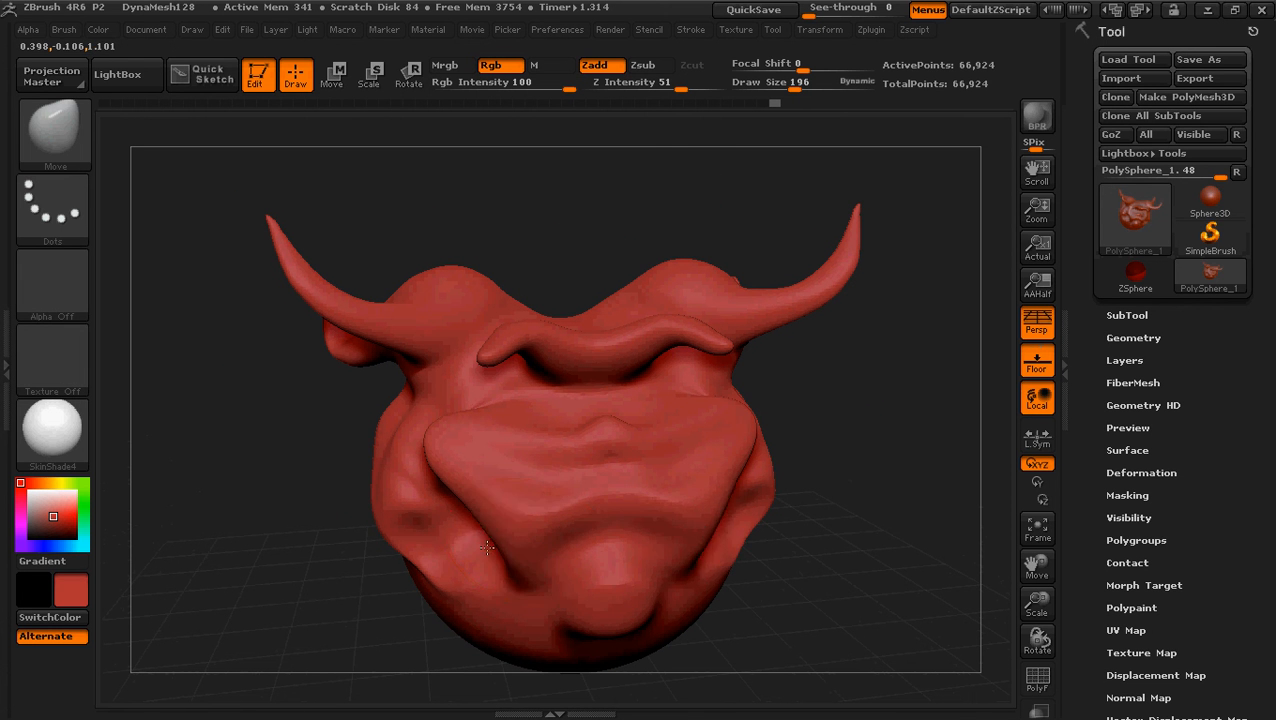
left_click_drag(487, 548, 450, 550)
left_click_drag(457, 495, 474, 498)
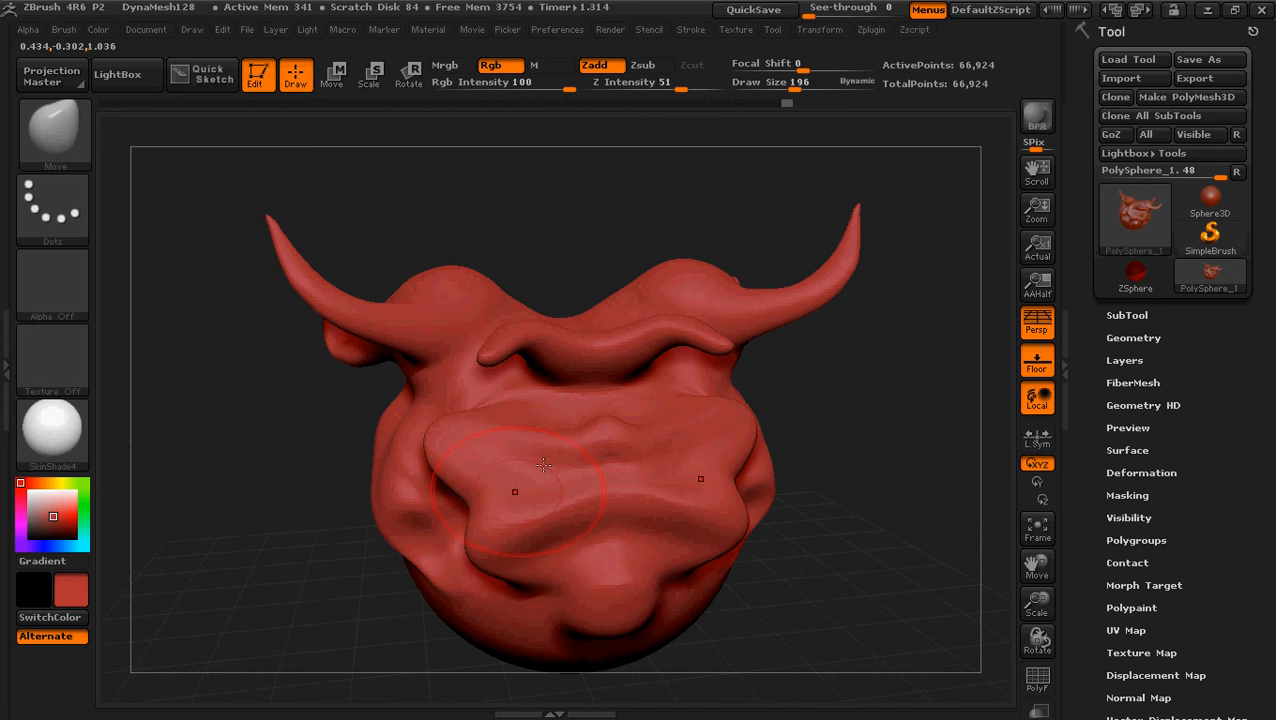
left_click_drag(590, 434, 585, 419)
Choose the Pinch brush and pinch the brow ridge and the broad front plate of the face
mouse_move(215, 459)
left_mouse_down()
mouse_move(245, 462)
mouse_move(233, 461)
left_mouse_up()
left_click(82, 133)
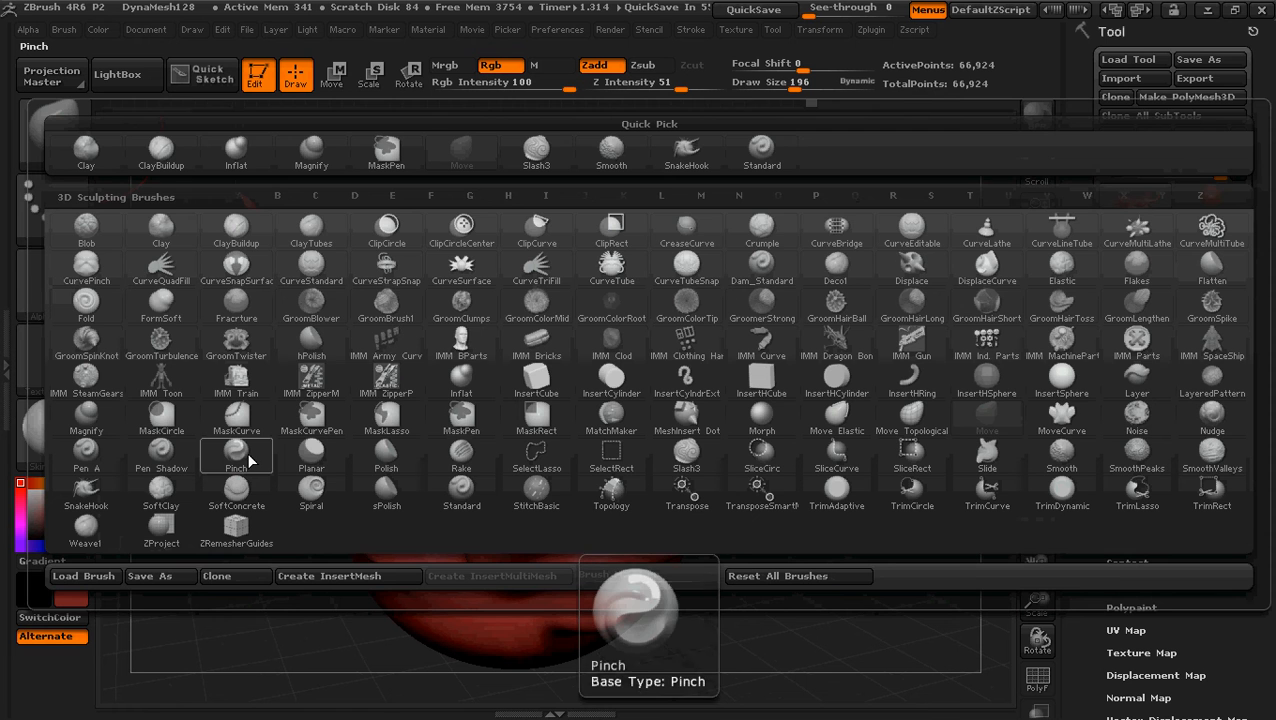
left_click(249, 460)
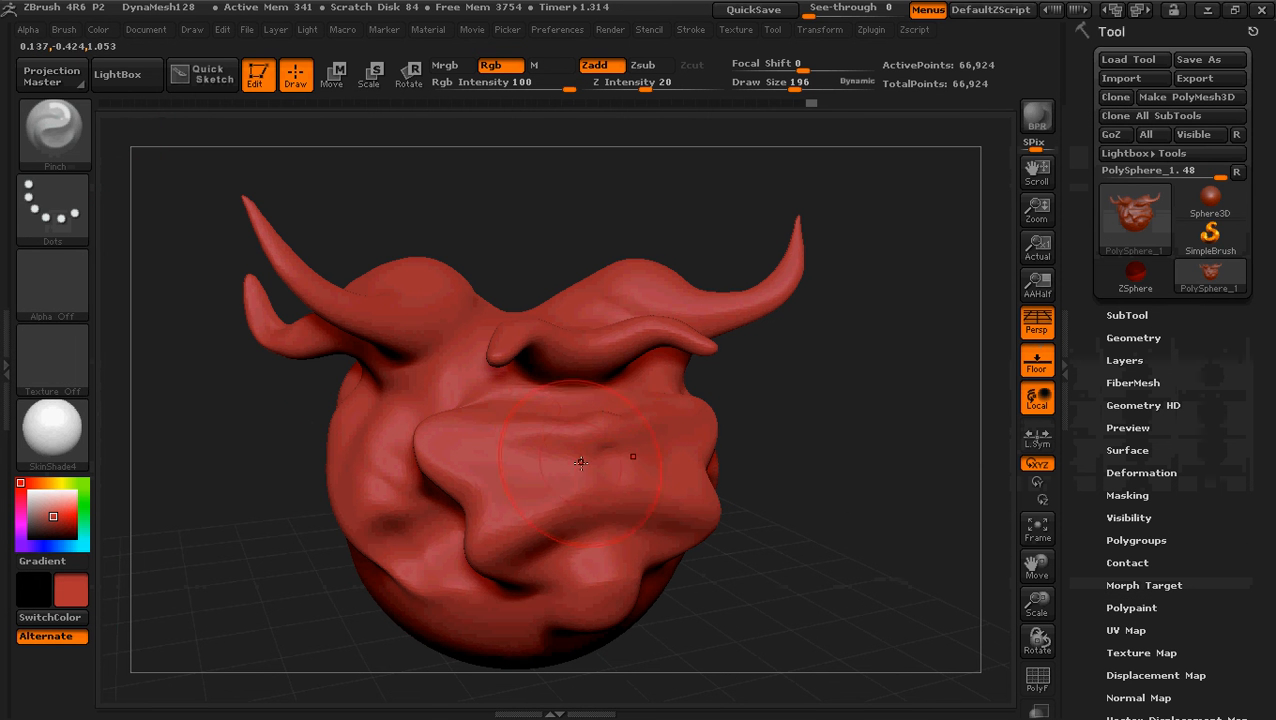
mouse_move(541, 394)
left_mouse_down()
mouse_move(583, 398)
mouse_move(572, 396)
left_mouse_up()
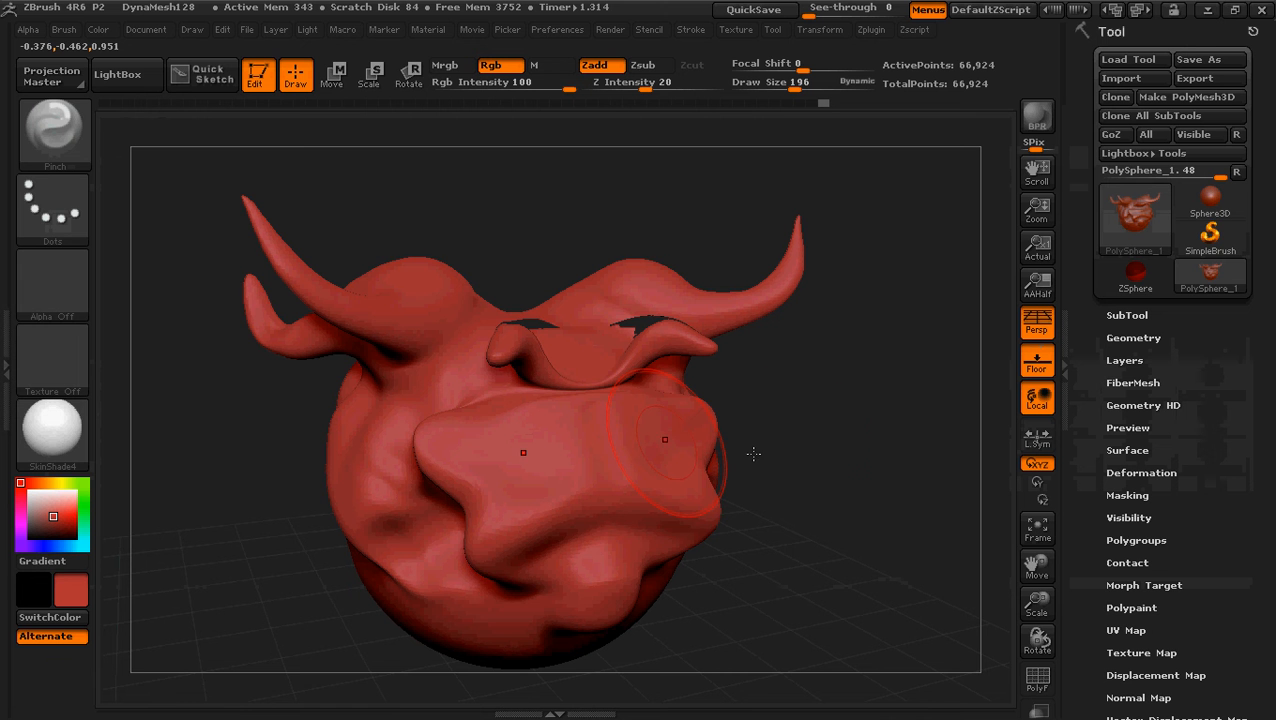
mouse_move(811, 467)
left_mouse_down()
mouse_move(806, 478)
mouse_move(832, 484)
mouse_move(820, 480)
left_mouse_up()
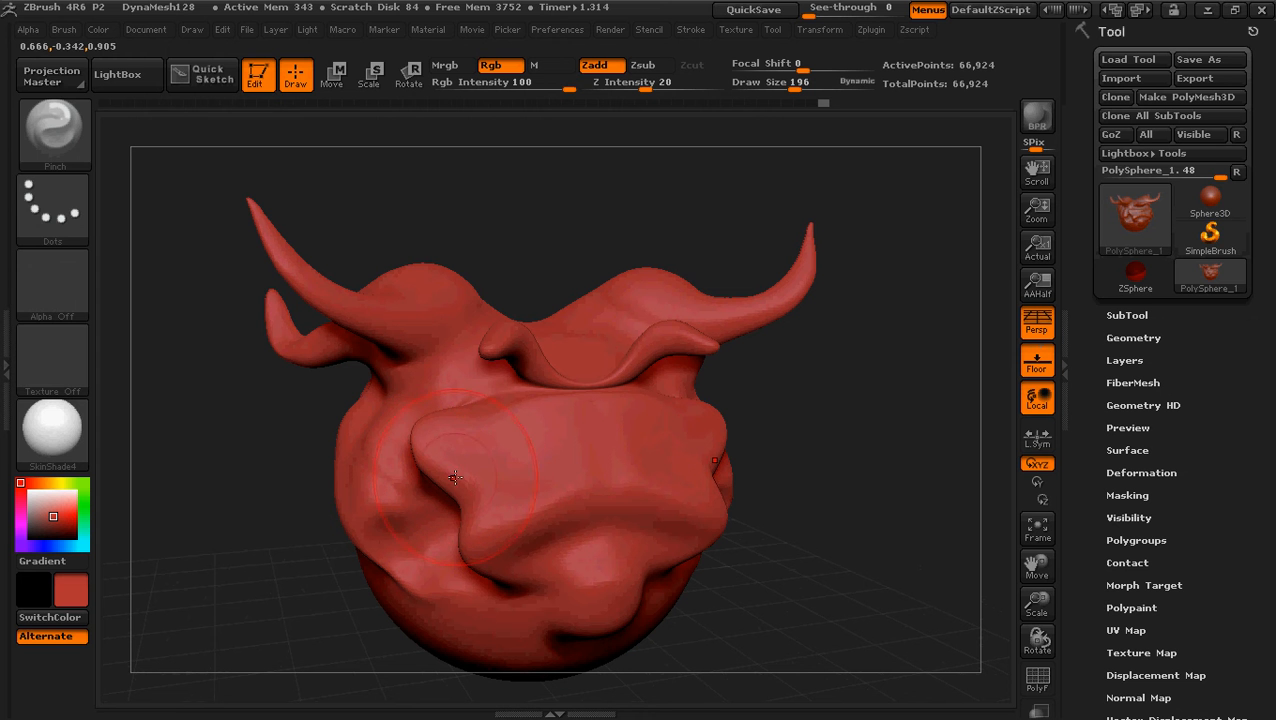
Choose the Flatten brush and flatten the front of the face plate into a smooth plane with crisp edges
left_click(55, 143)
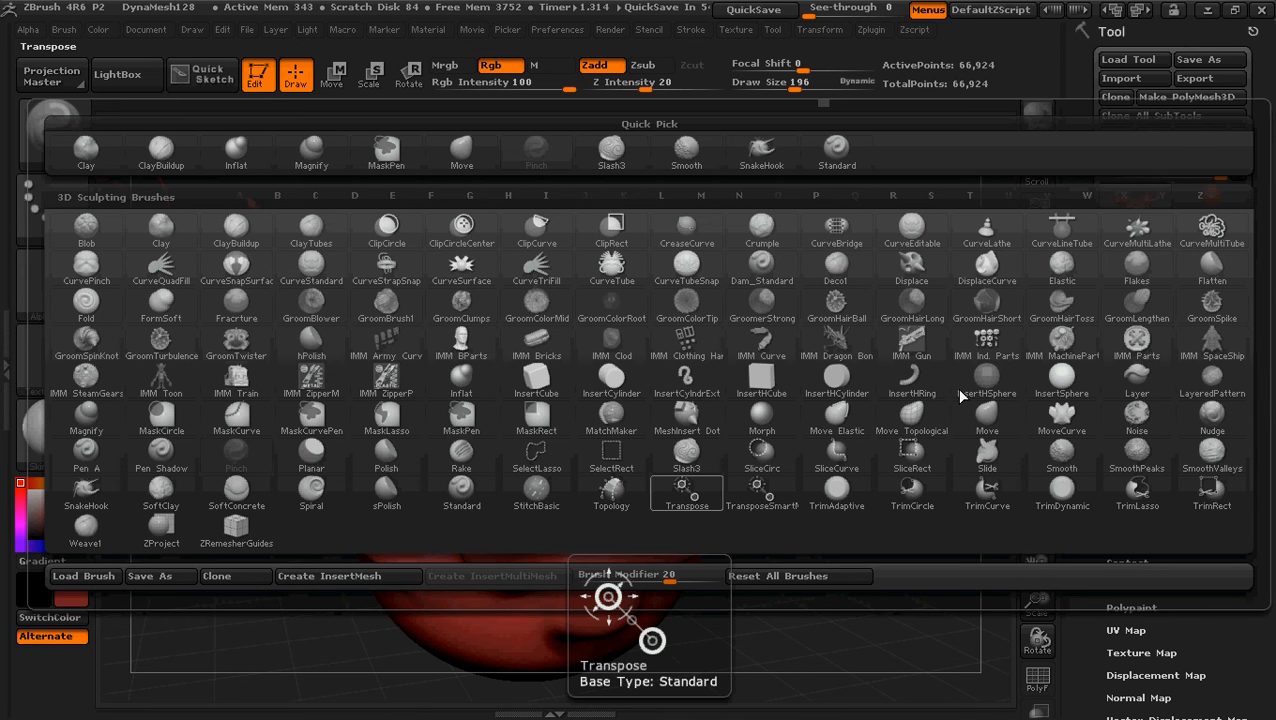
left_click(1213, 265)
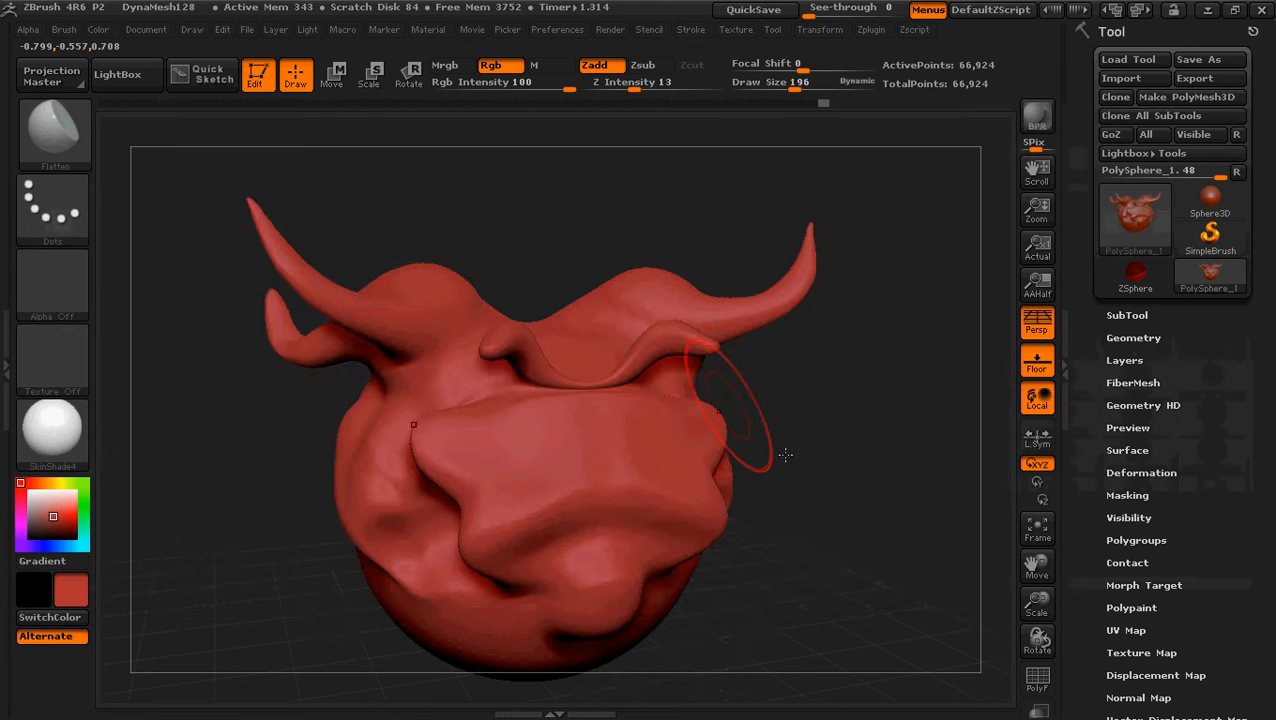
left_click_drag(933, 411, 849, 464)
mouse_move(541, 474)
left_mouse_down()
mouse_move(598, 474)
mouse_move(548, 452)
mouse_move(552, 468)
mouse_move(596, 468)
left_mouse_up()
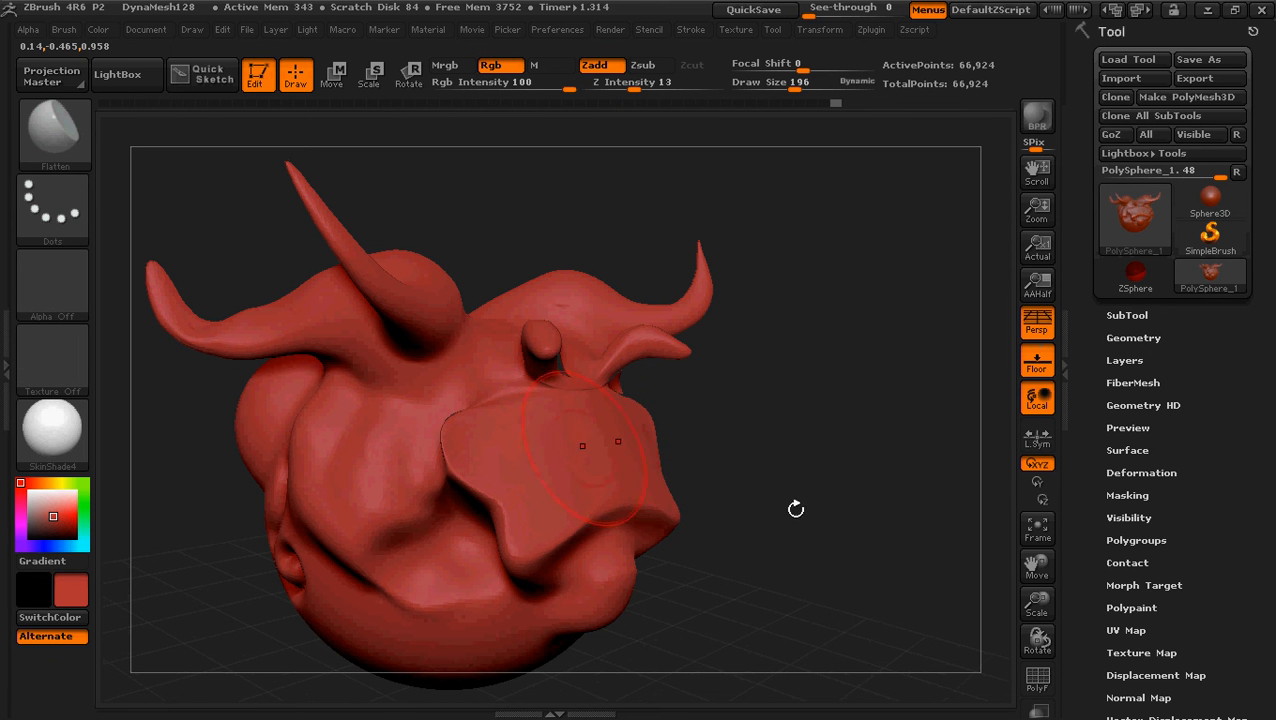
mouse_move(797, 507)
left_mouse_down()
mouse_move(811, 566)
mouse_move(817, 504)
mouse_move(780, 520)
mouse_move(692, 518)
mouse_move(800, 504)
mouse_move(815, 521)
mouse_move(837, 507)
mouse_move(832, 464)
mouse_move(666, 490)
left_mouse_up()
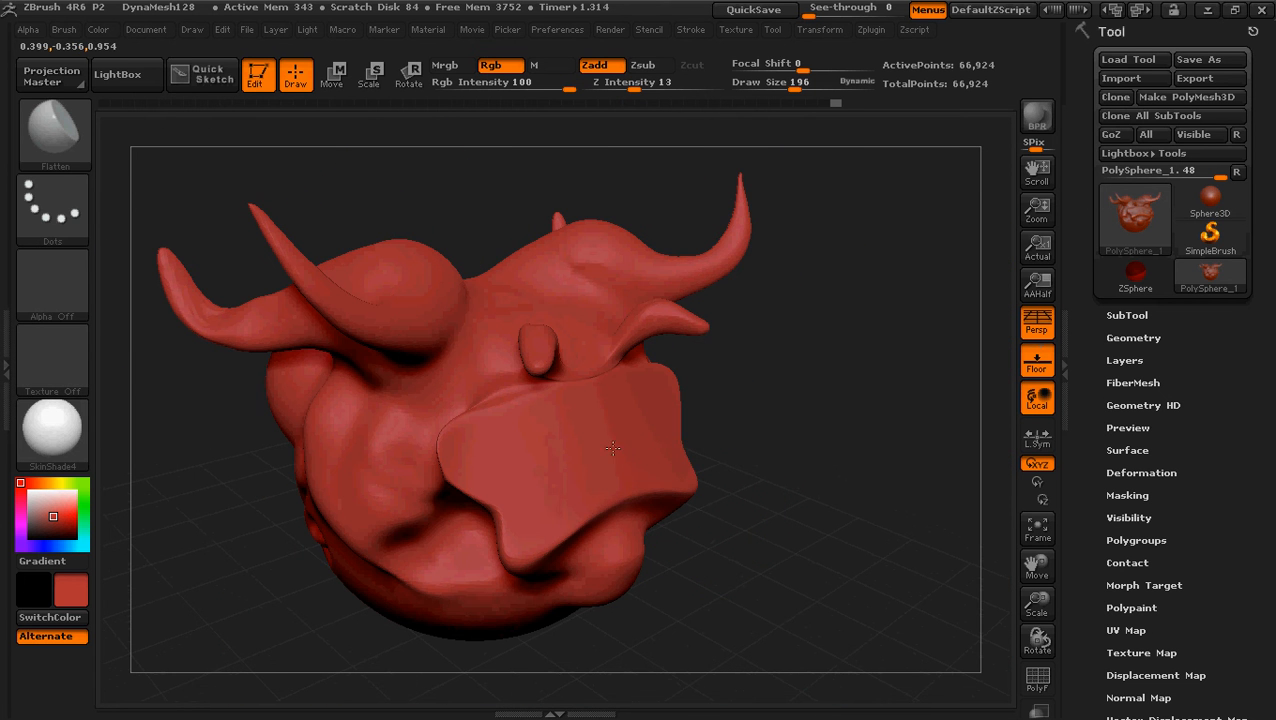
left_click_drag(509, 479, 527, 472)
mouse_move(812, 444)
left_mouse_down()
mouse_move(722, 465)
mouse_move(843, 436)
mouse_move(860, 413)
mouse_move(826, 439)
mouse_move(812, 421)
left_mouse_up()
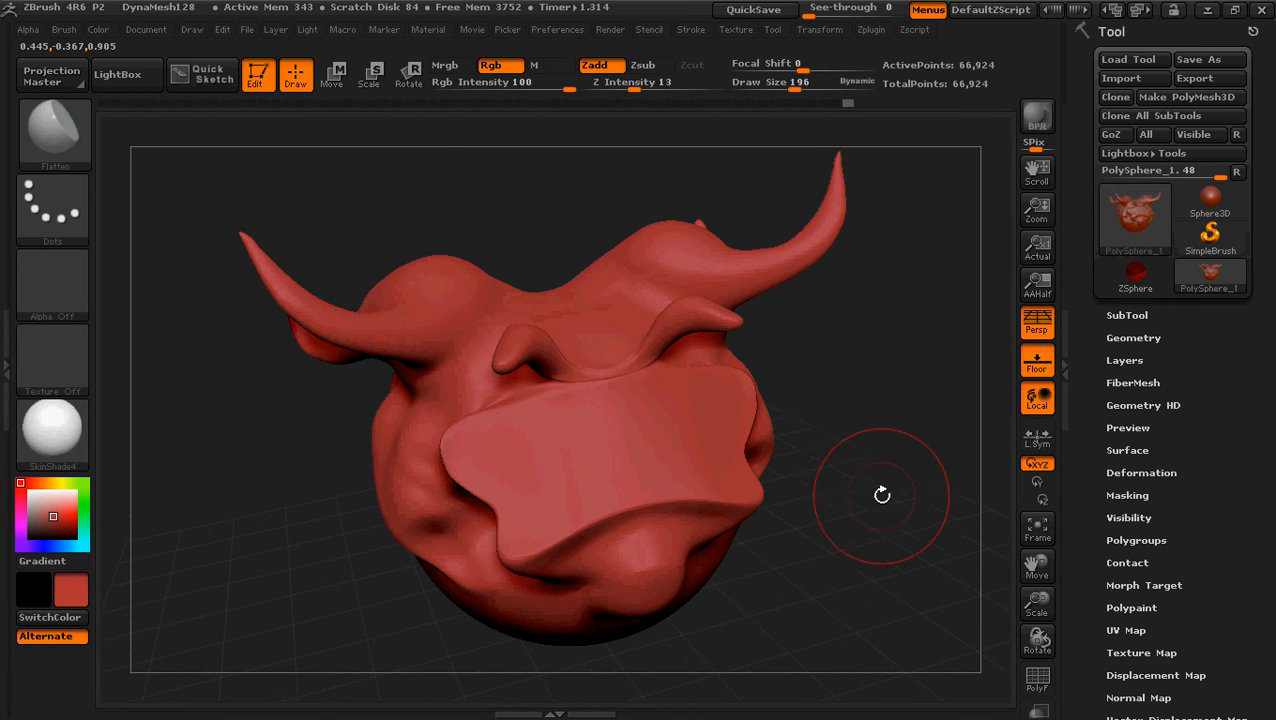
right_click_drag(878, 494, 848, 458, "ctrl")
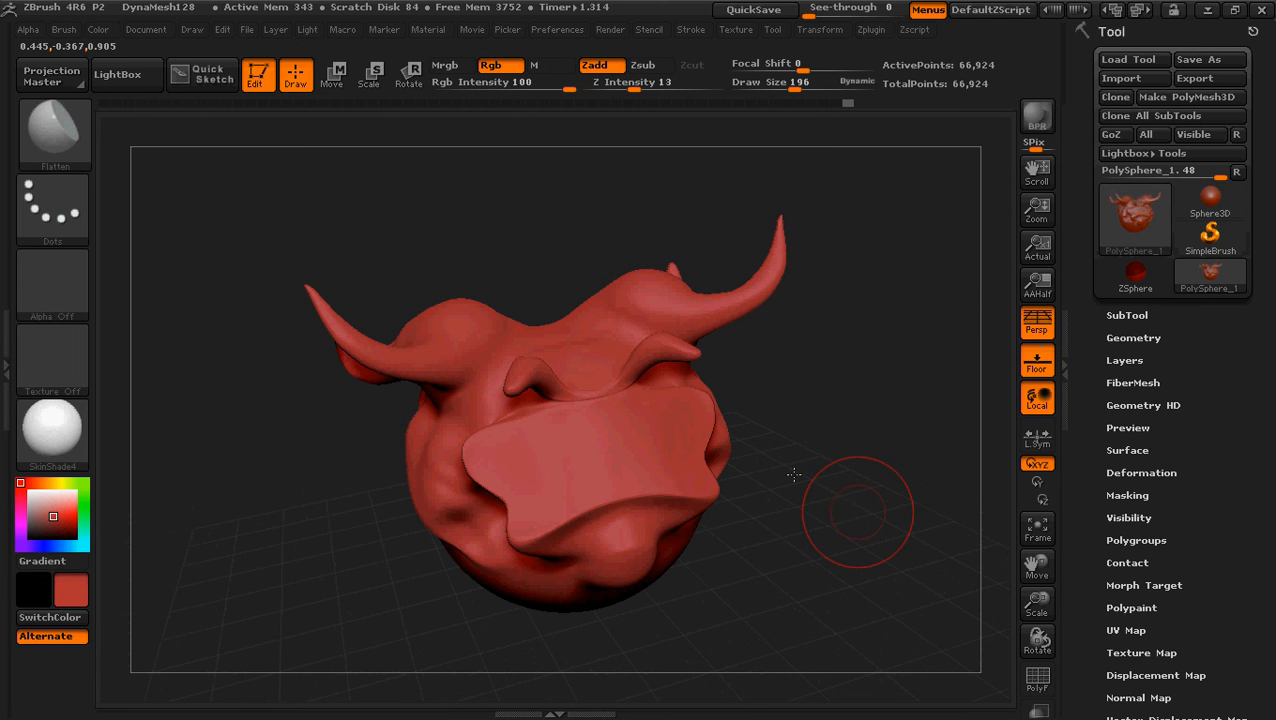
left_click_drag(793, 474, 734, 445)
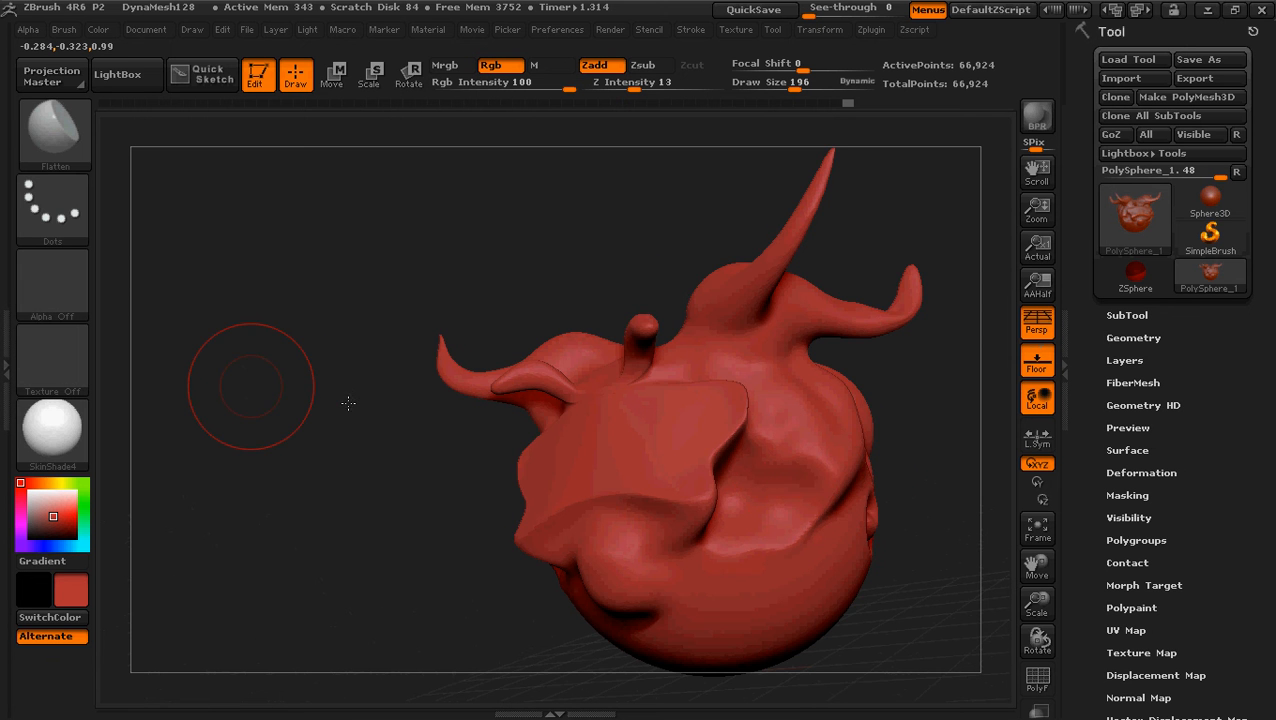
left_click_drag(348, 403, 324, 391)
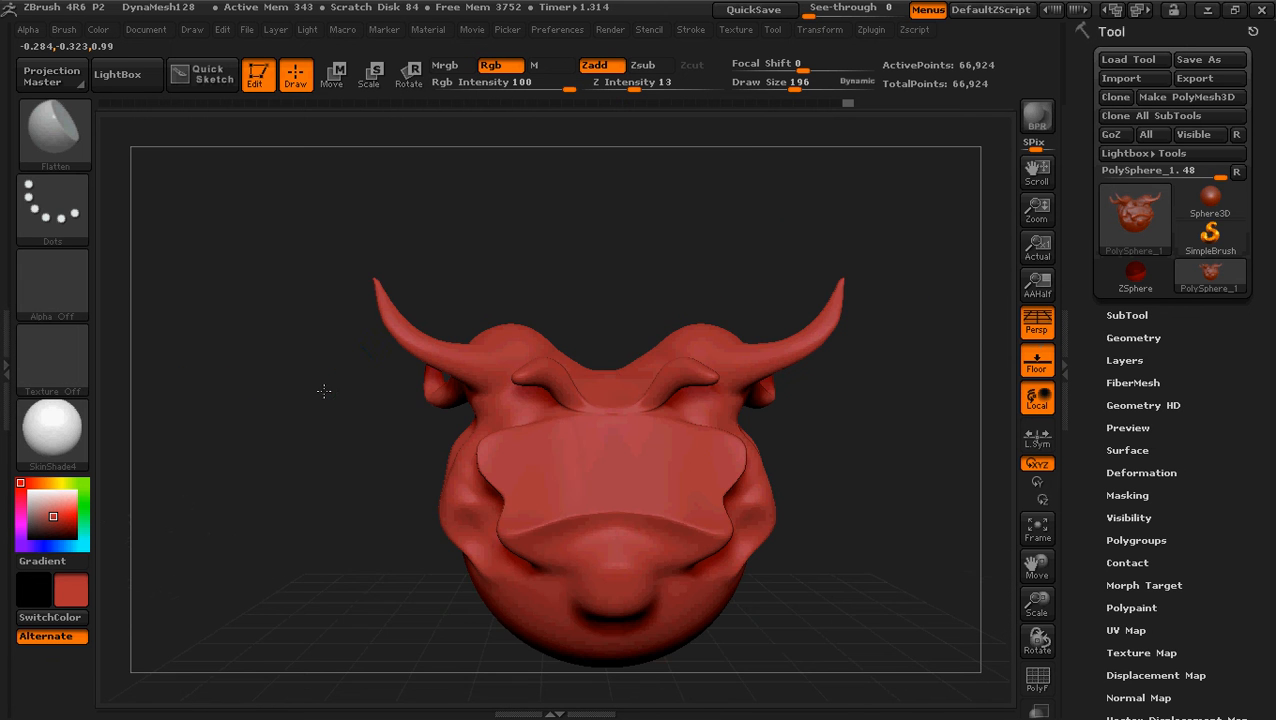
left_click_drag(863, 526, 815, 492)
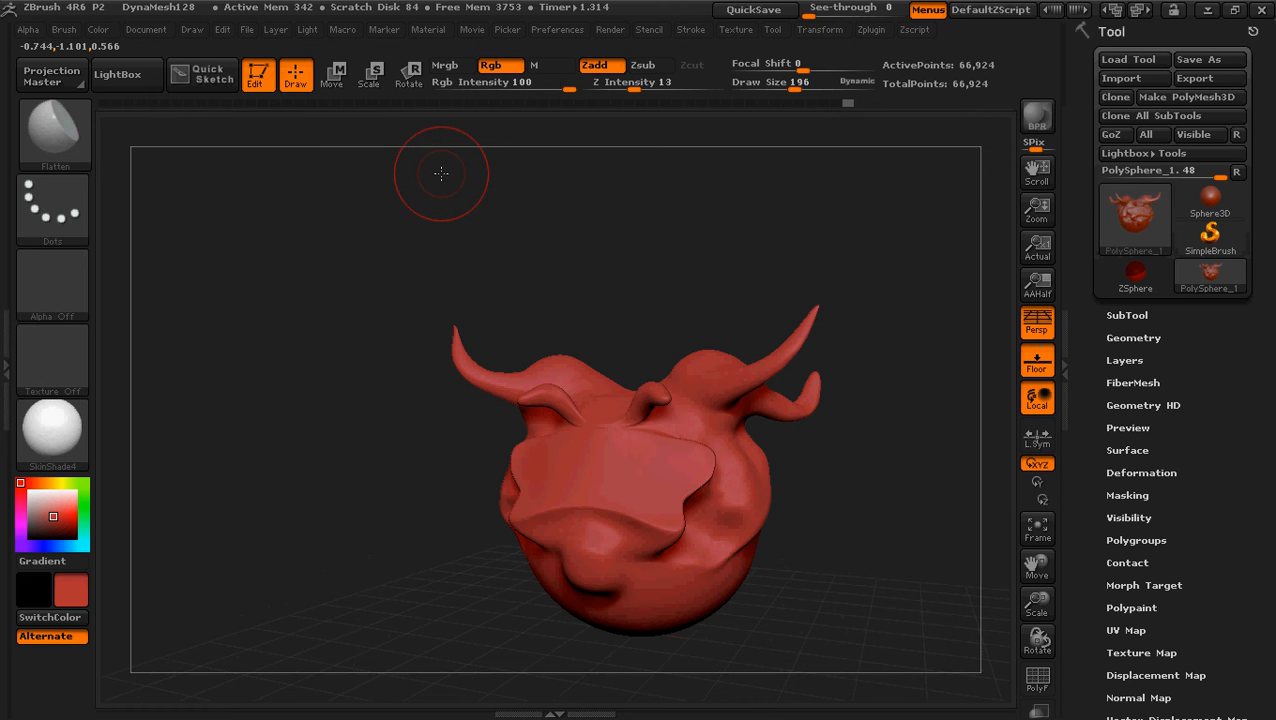
Insert a Sphere3D as a new subtool below the horned head
left_click(1136, 315)
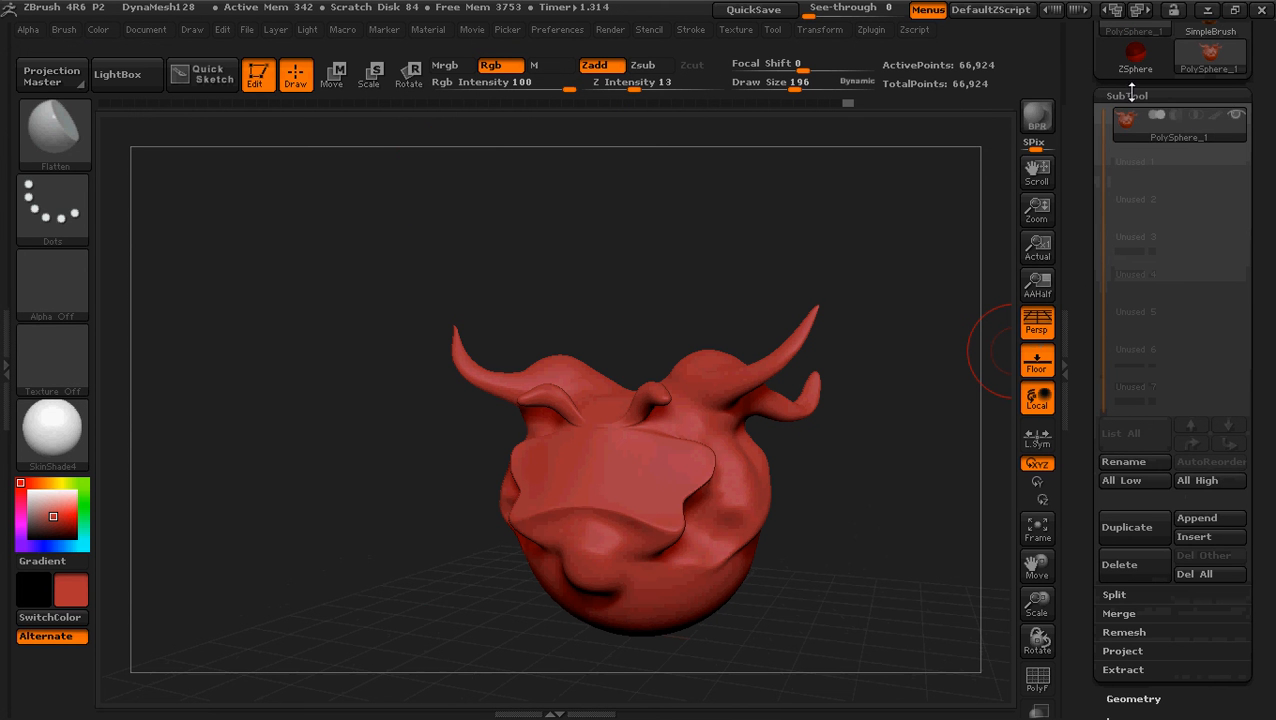
left_click(1130, 95)
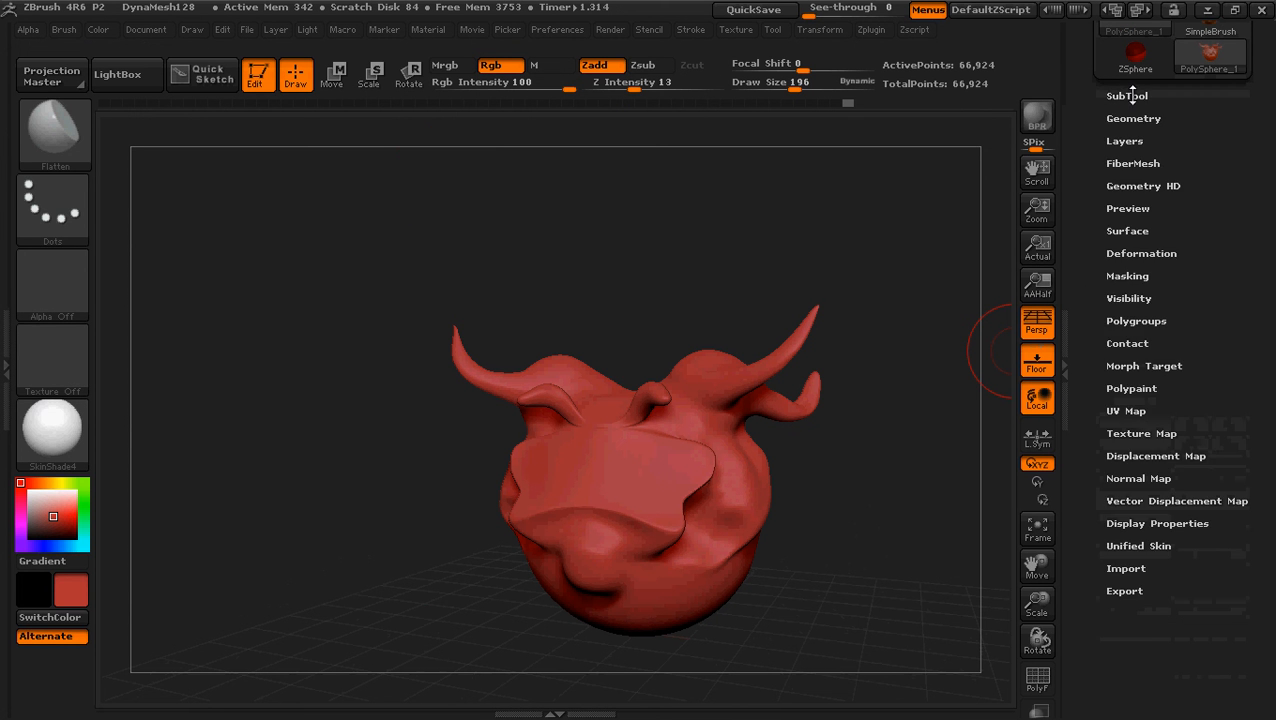
left_click(1130, 95)
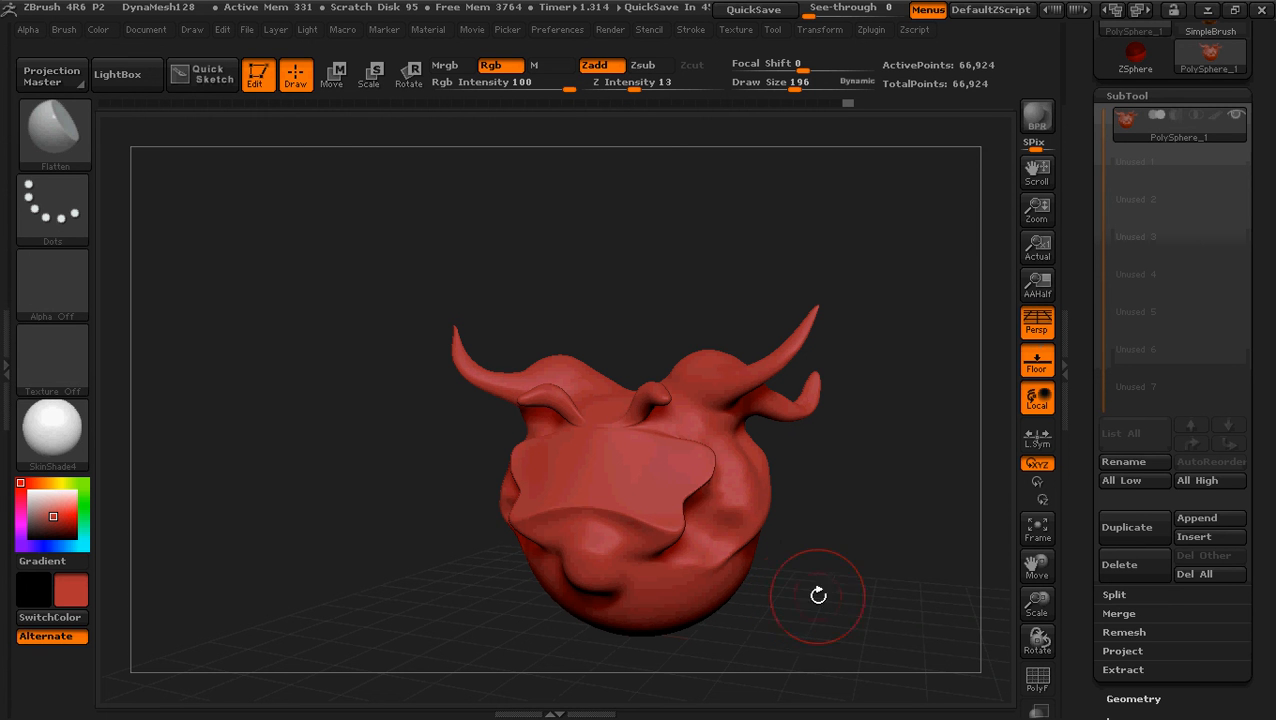
left_click(1208, 540)
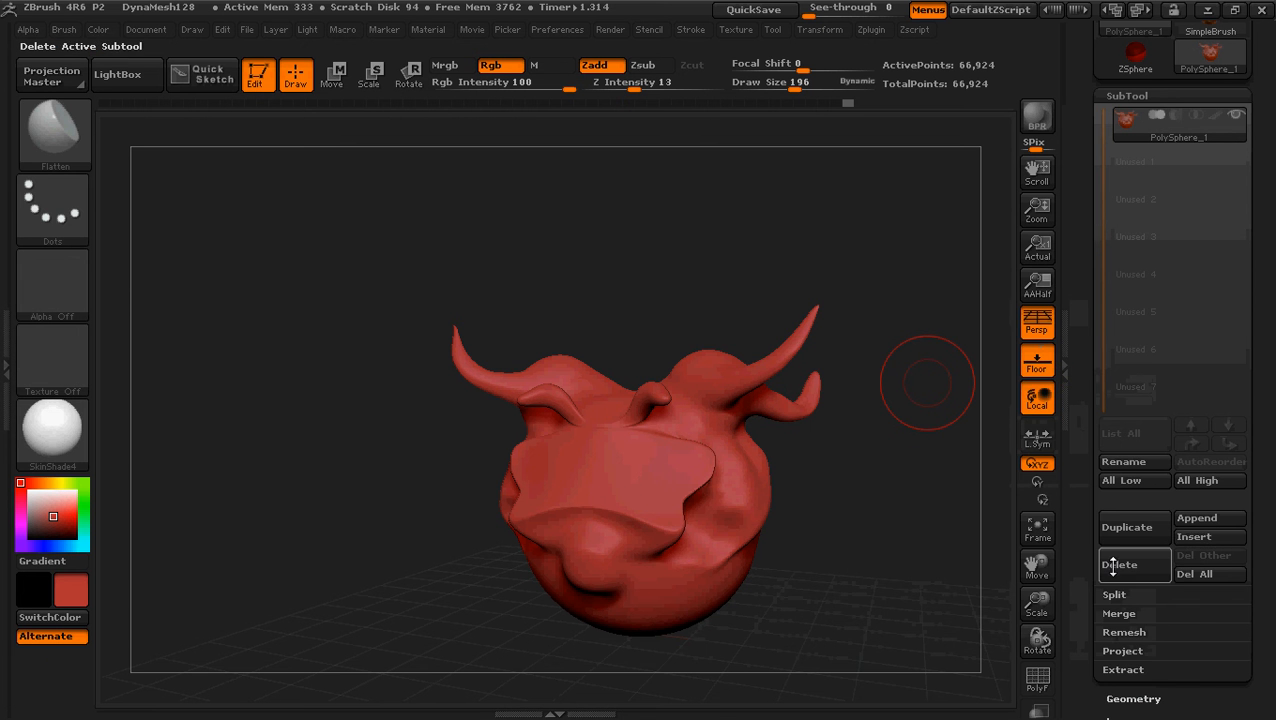
left_click(1203, 537)
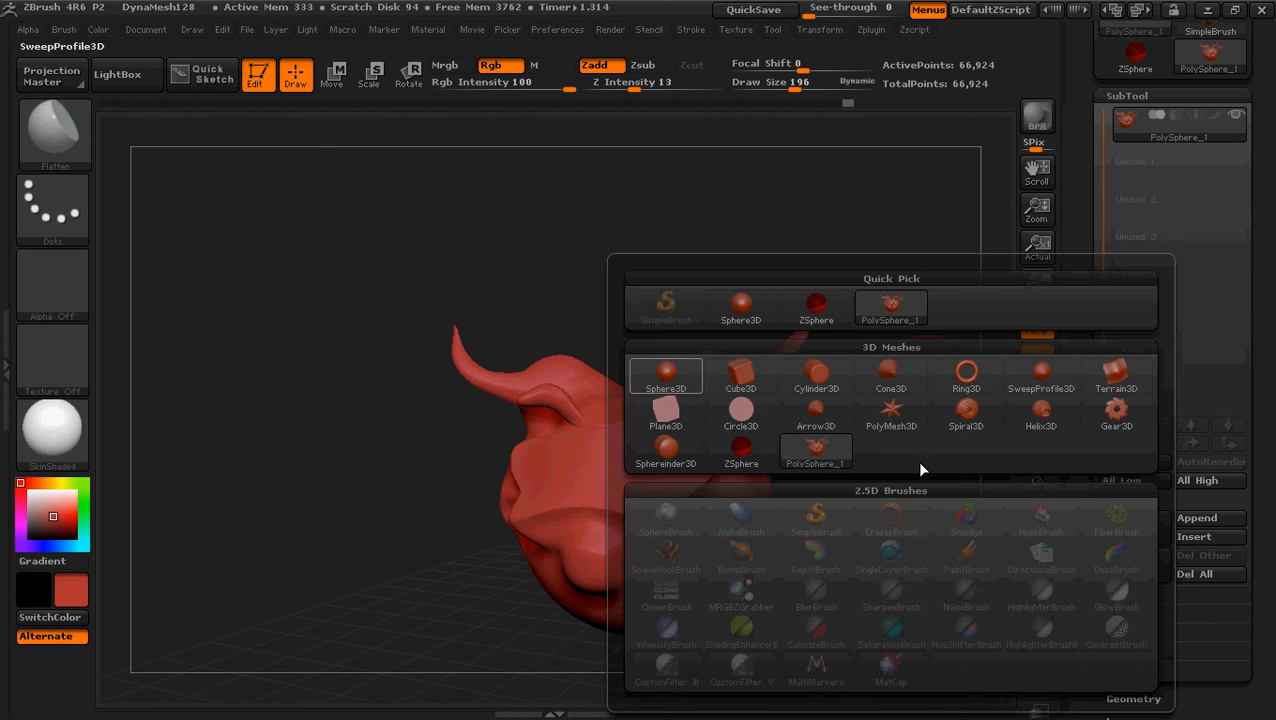
mouse_move(664, 373)
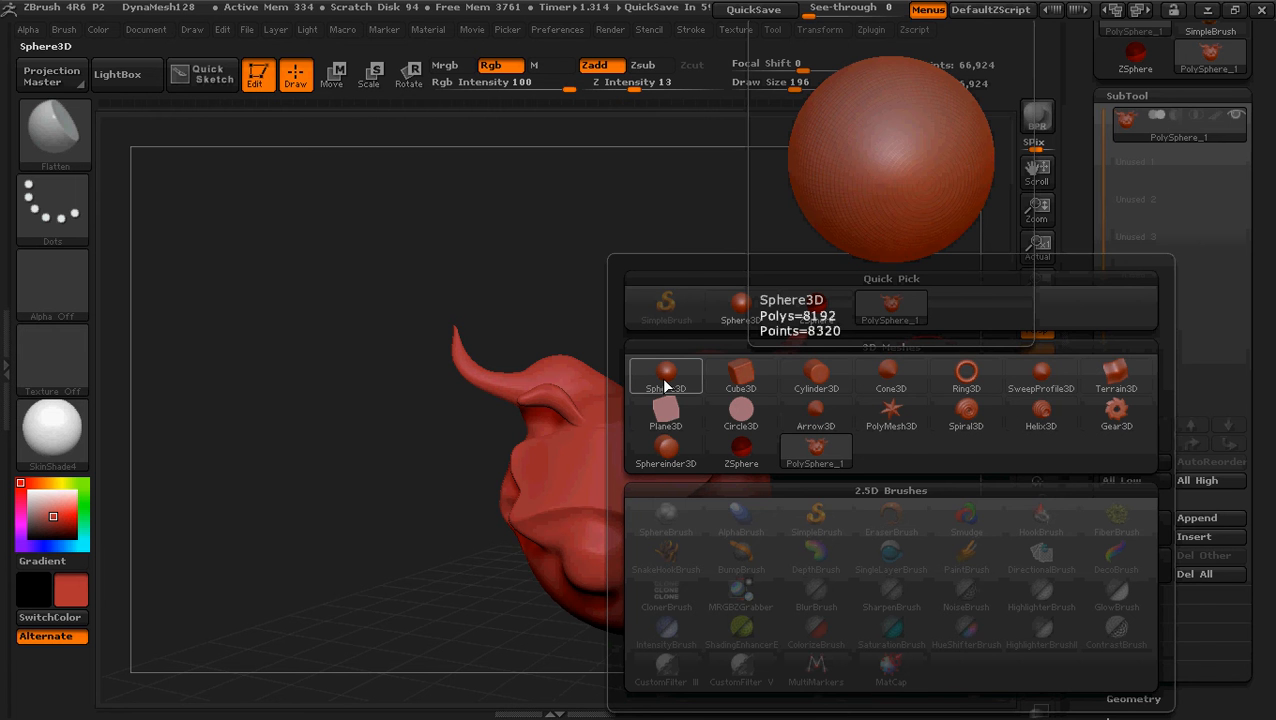
left_click(665, 384)
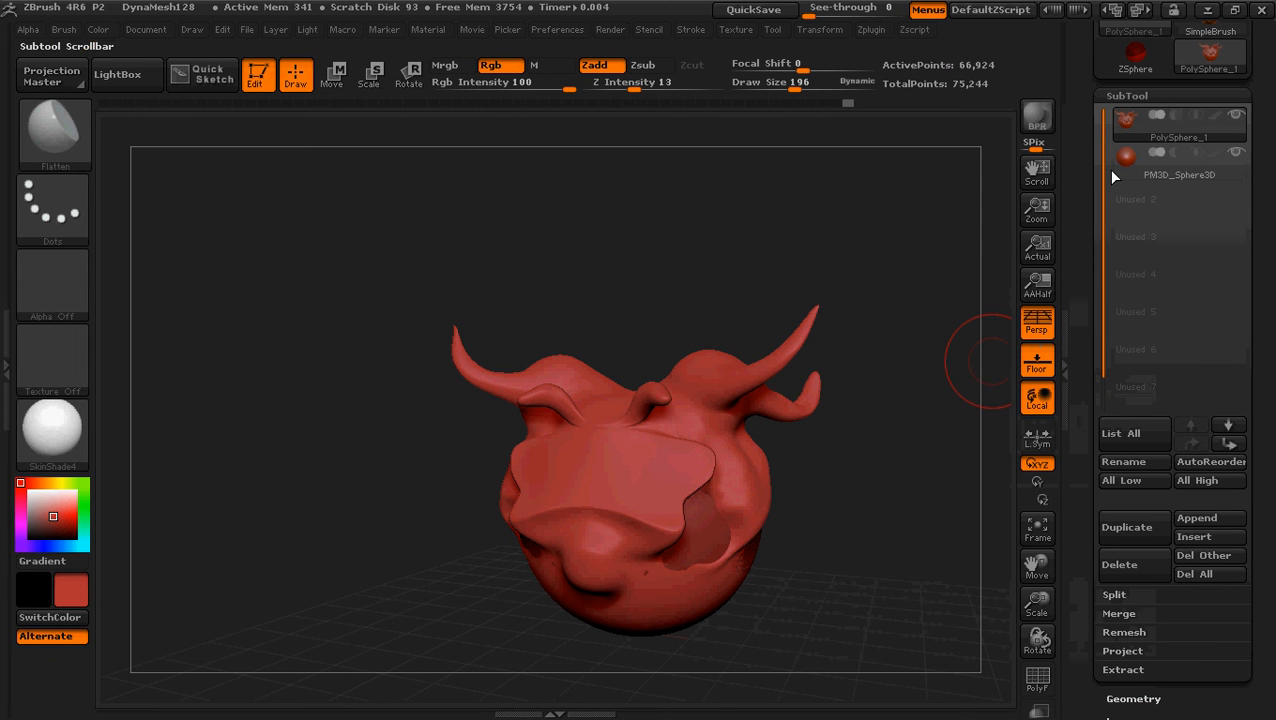
Make the inserted sphere the active subtool and practise switching between head and sphere directly on the model, ending on the sphere
mouse_move(1134, 170)
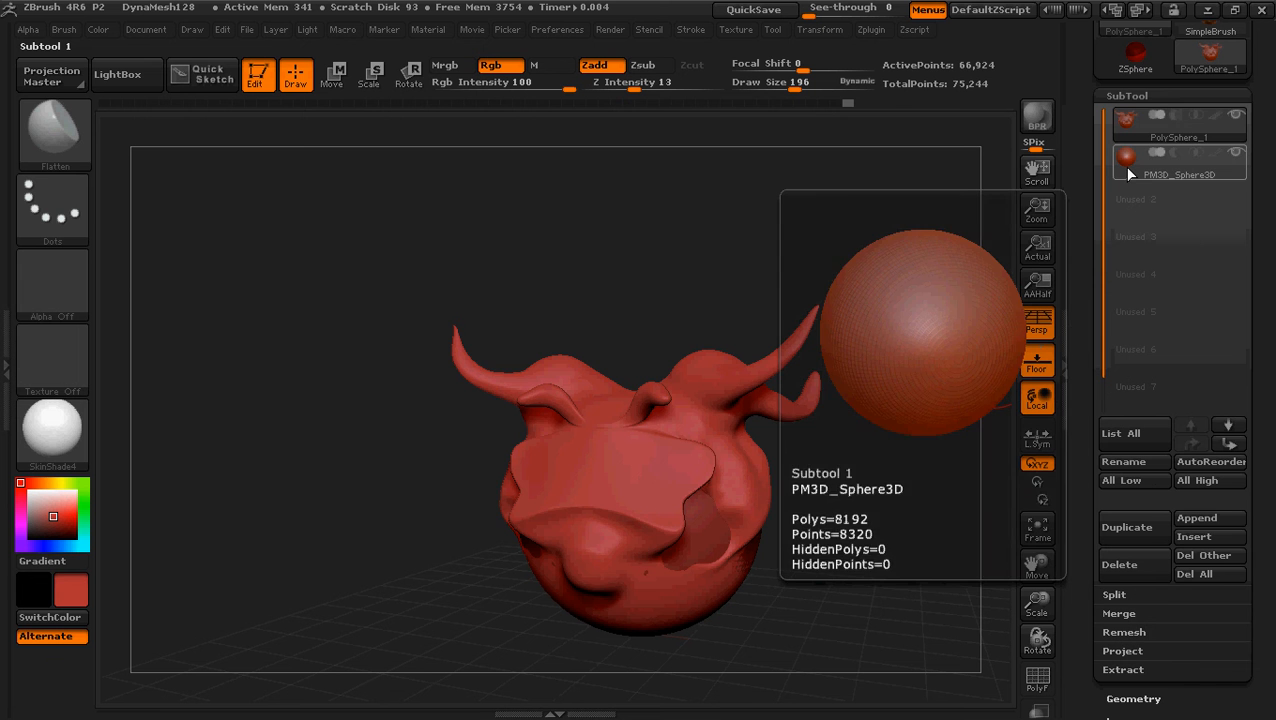
left_click(1128, 170)
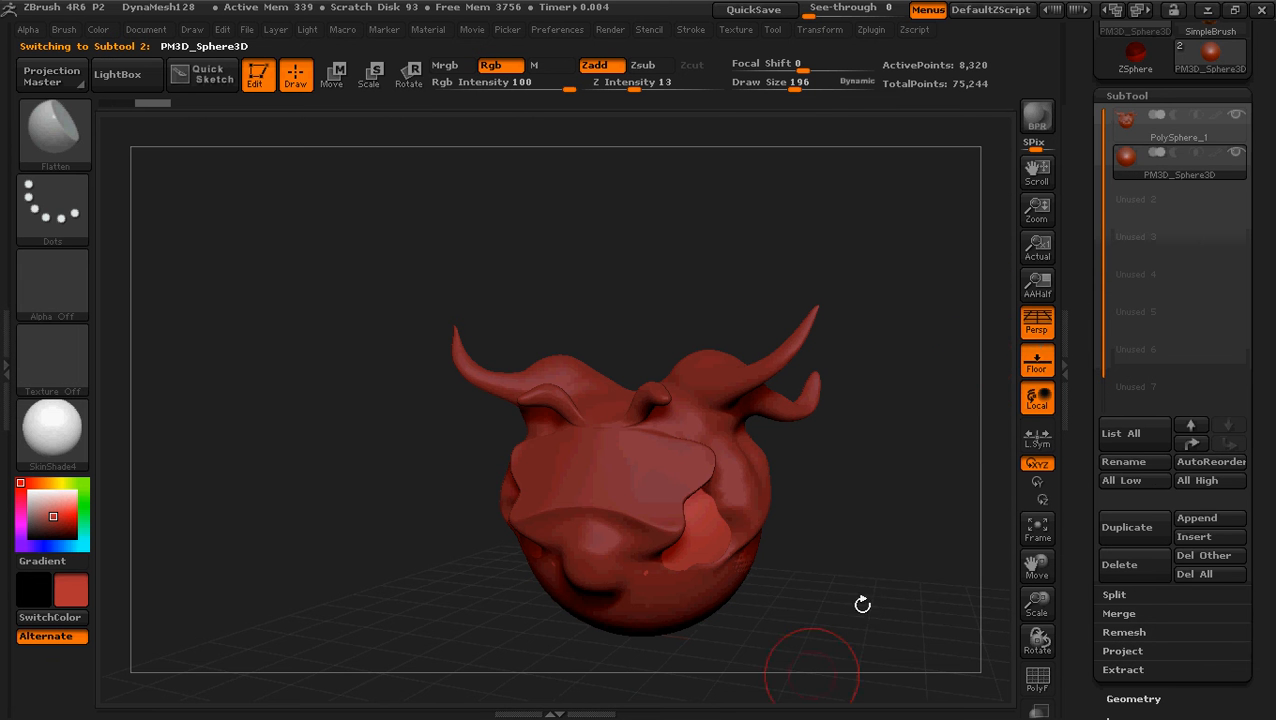
left_click_drag(900, 529, 840, 580)
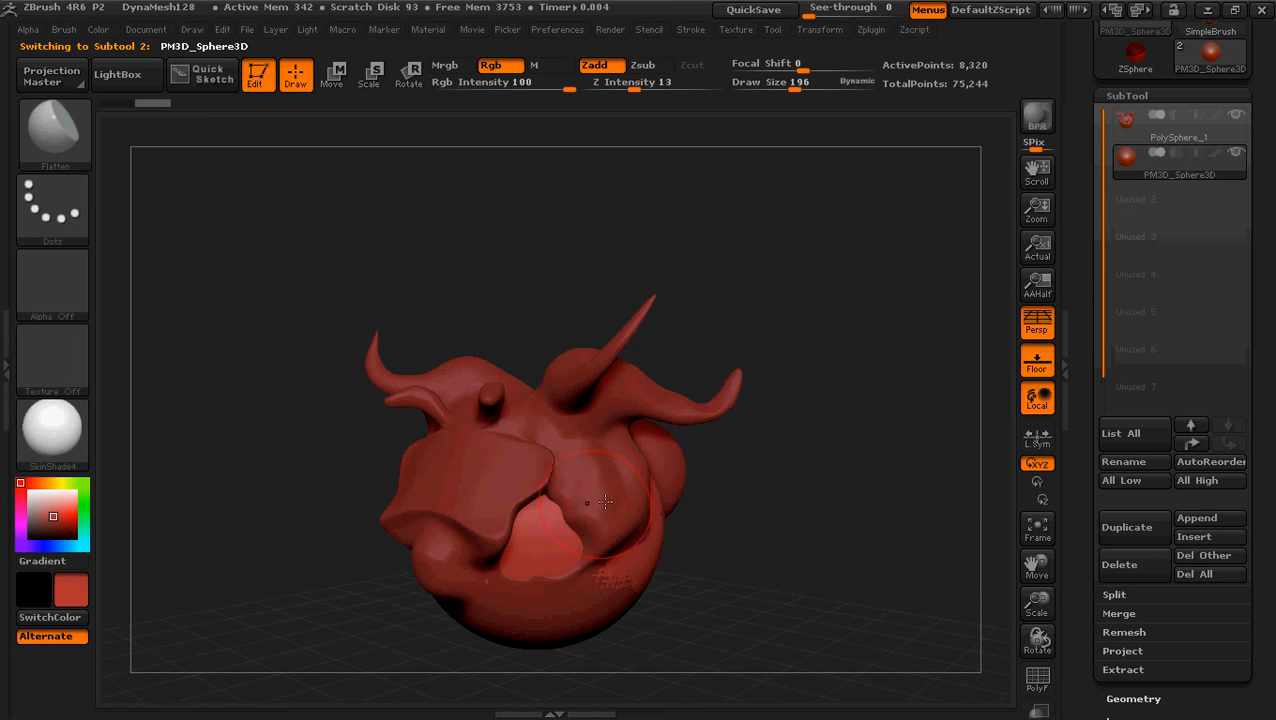
left_click(598, 462, "alt")
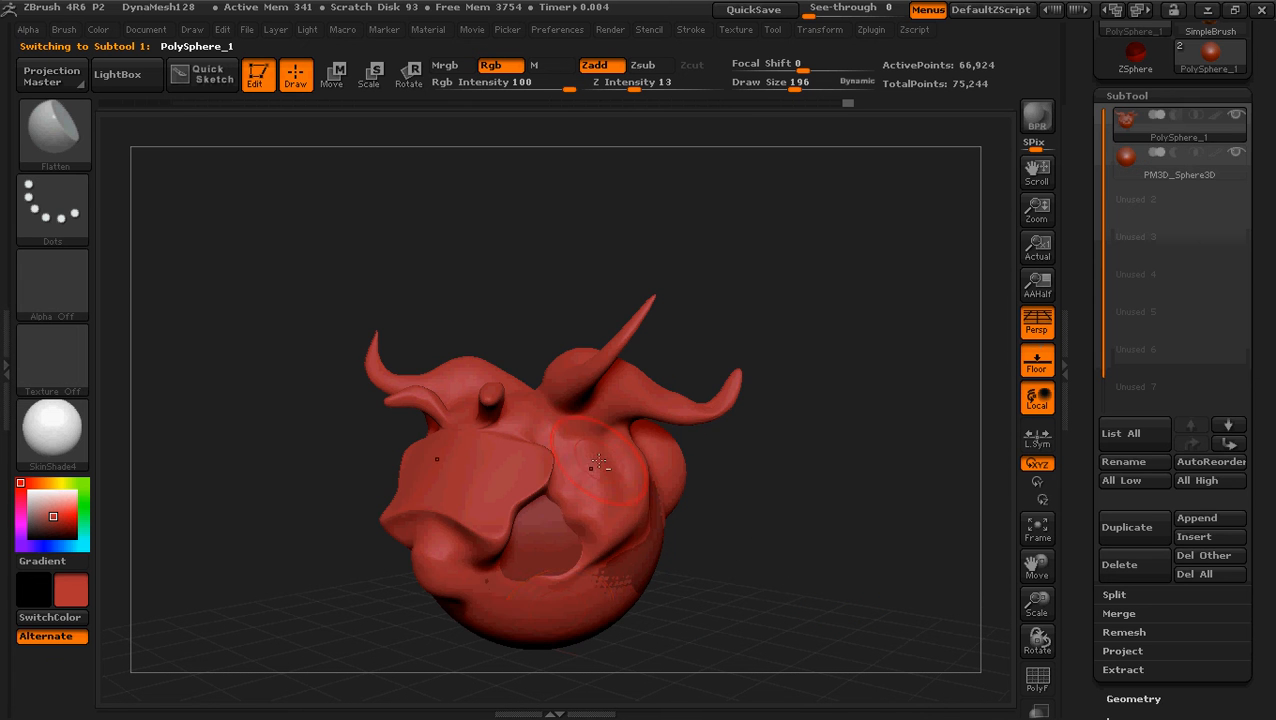
left_click(541, 536, "alt")
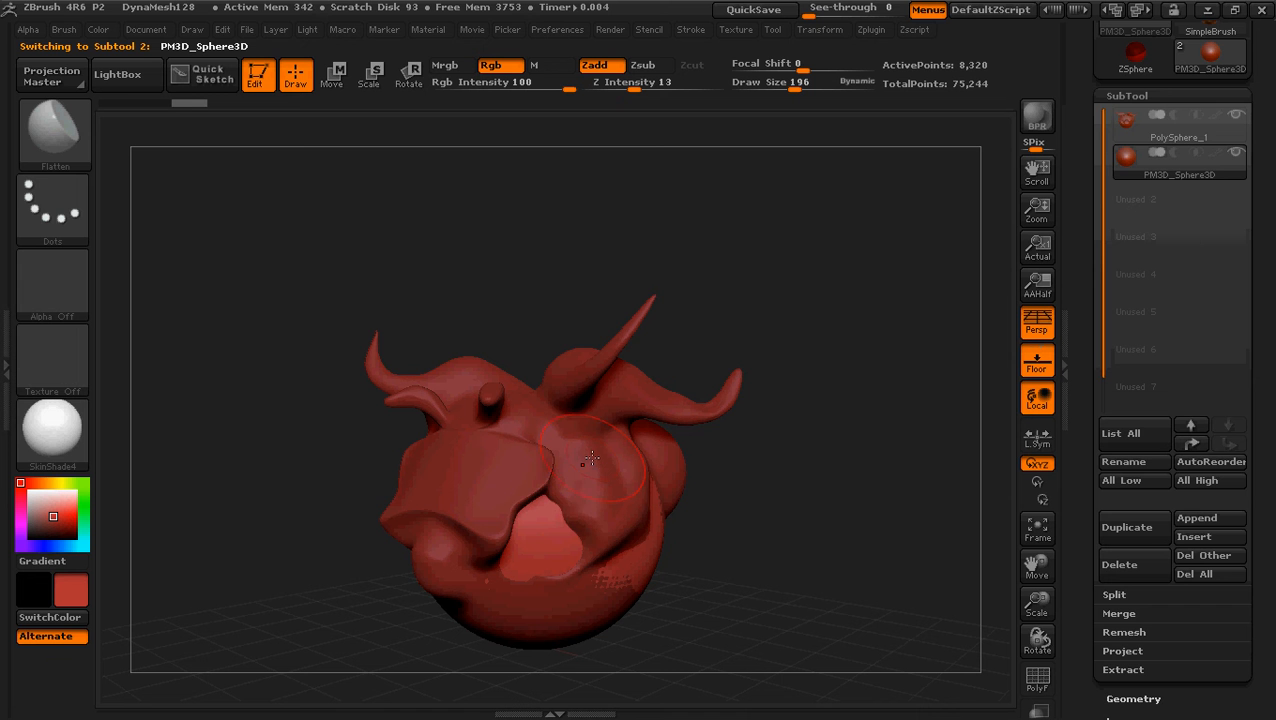
left_click(484, 483, "alt")
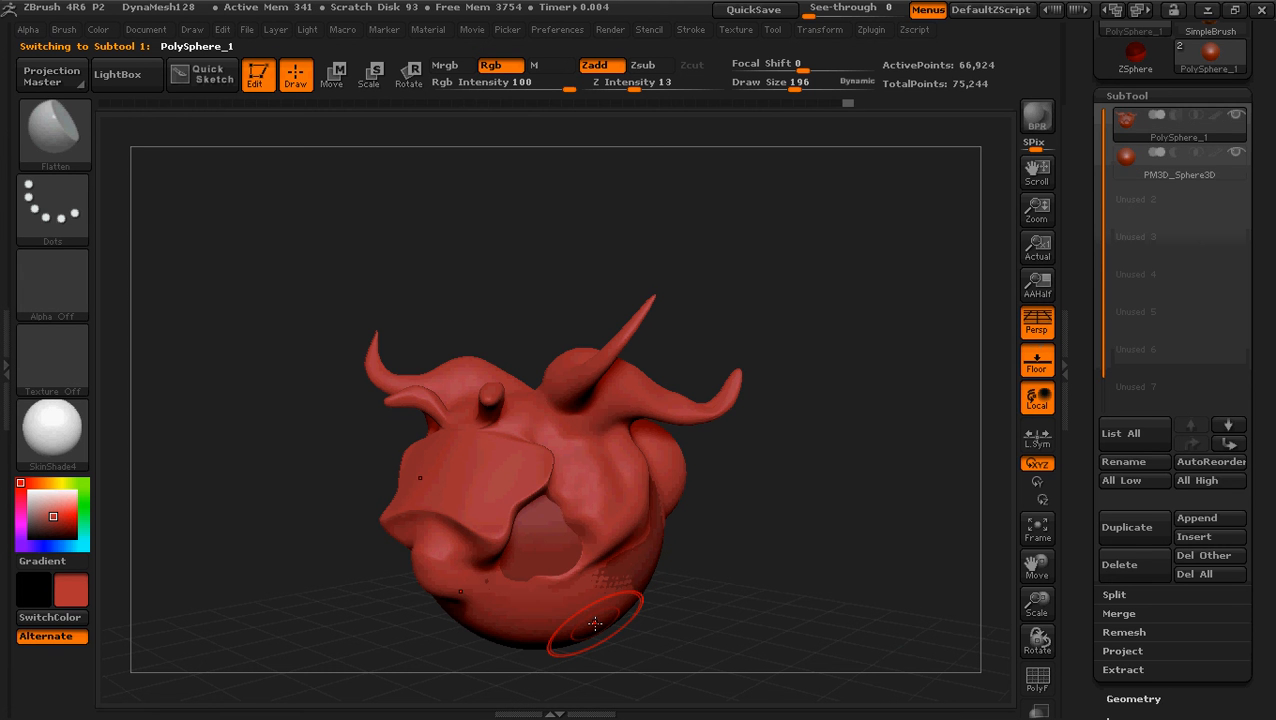
left_click(554, 550, "alt")
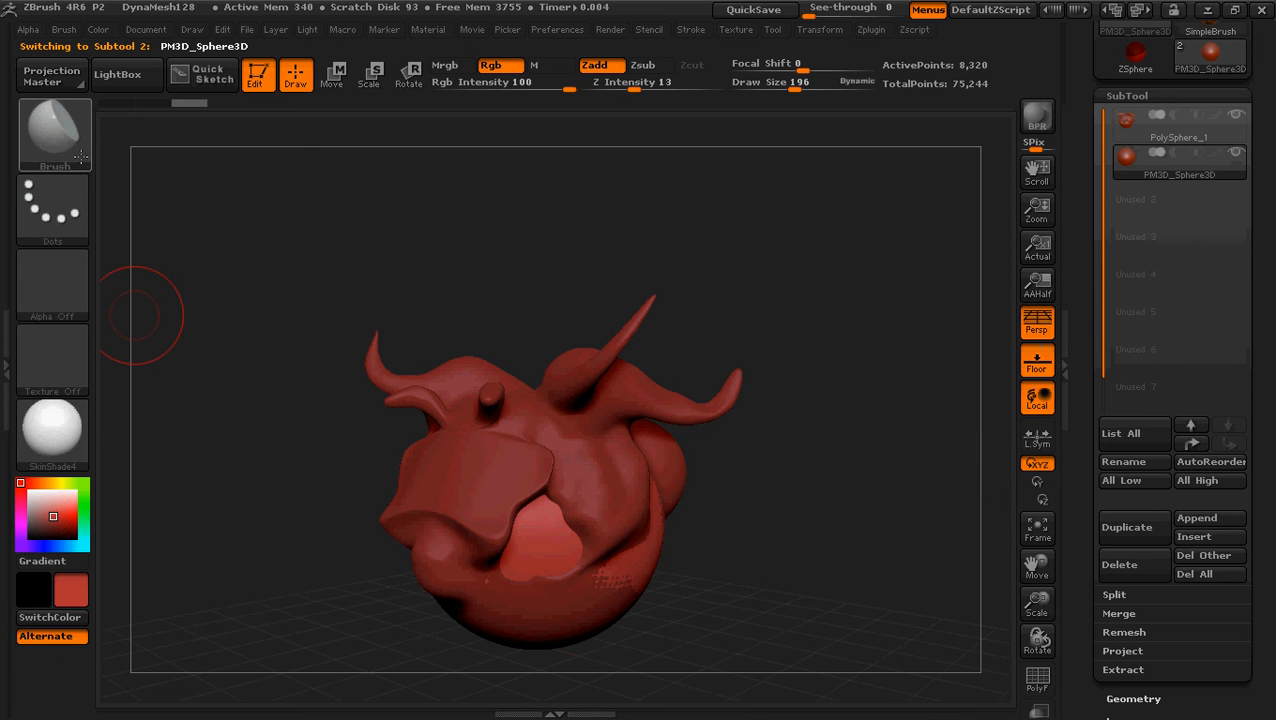
Choose the SnakeHook brush, try pulling a long spike out of the inserted sphere's lower side, and undo the stroke
left_click(58, 127)
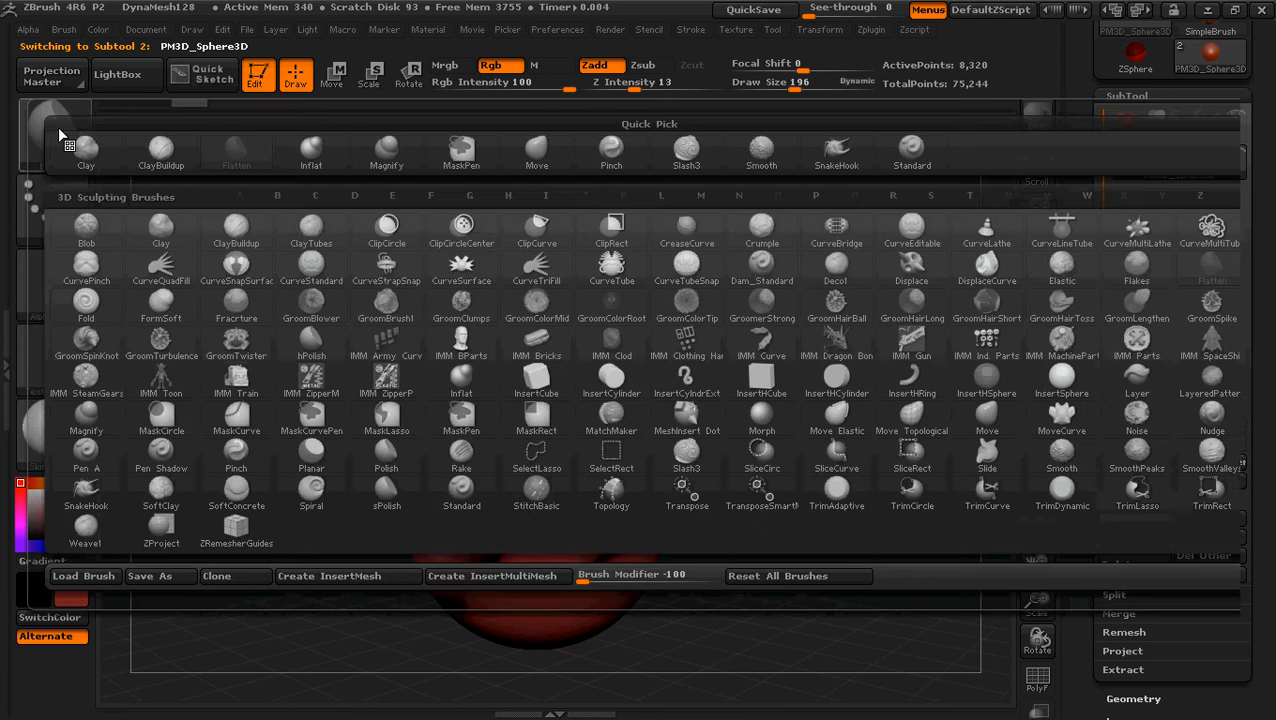
left_click(85, 500)
mouse_move(615, 595)
left_mouse_down()
mouse_move(684, 574)
mouse_move(872, 448)
left_mouse_up()
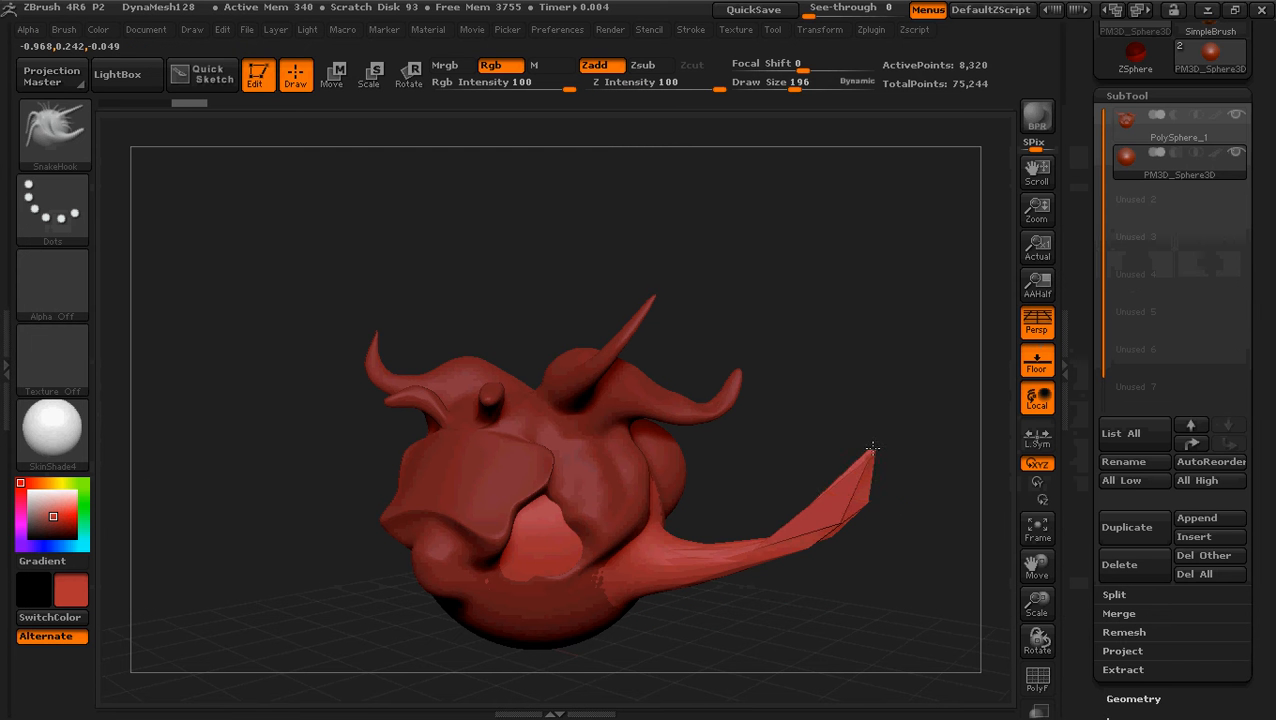
key("ctrl+z")
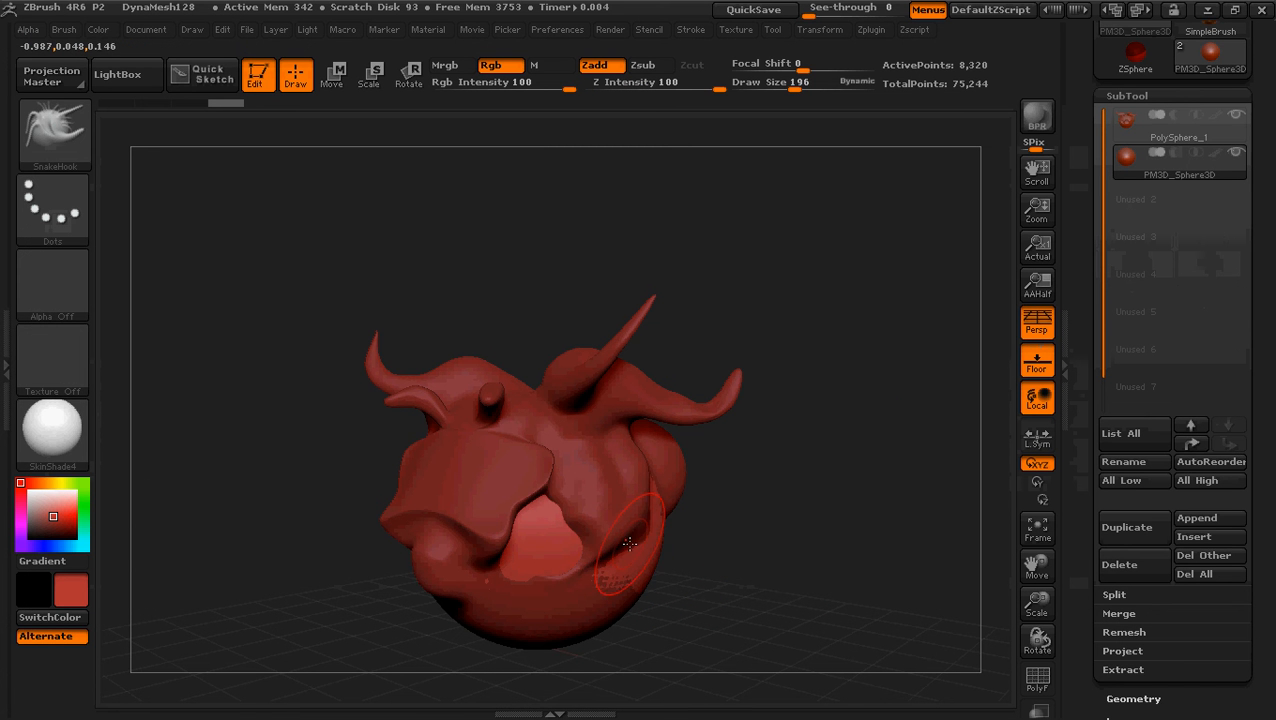
Pull a thick pointed spike out of the inserted sphere's side with the SnakeHook brush
left_click_drag(629, 543, 728, 528)
mouse_move(871, 584)
left_mouse_down()
mouse_move(867, 564)
mouse_move(786, 604)
mouse_move(832, 570)
mouse_move(813, 588)
left_mouse_up()
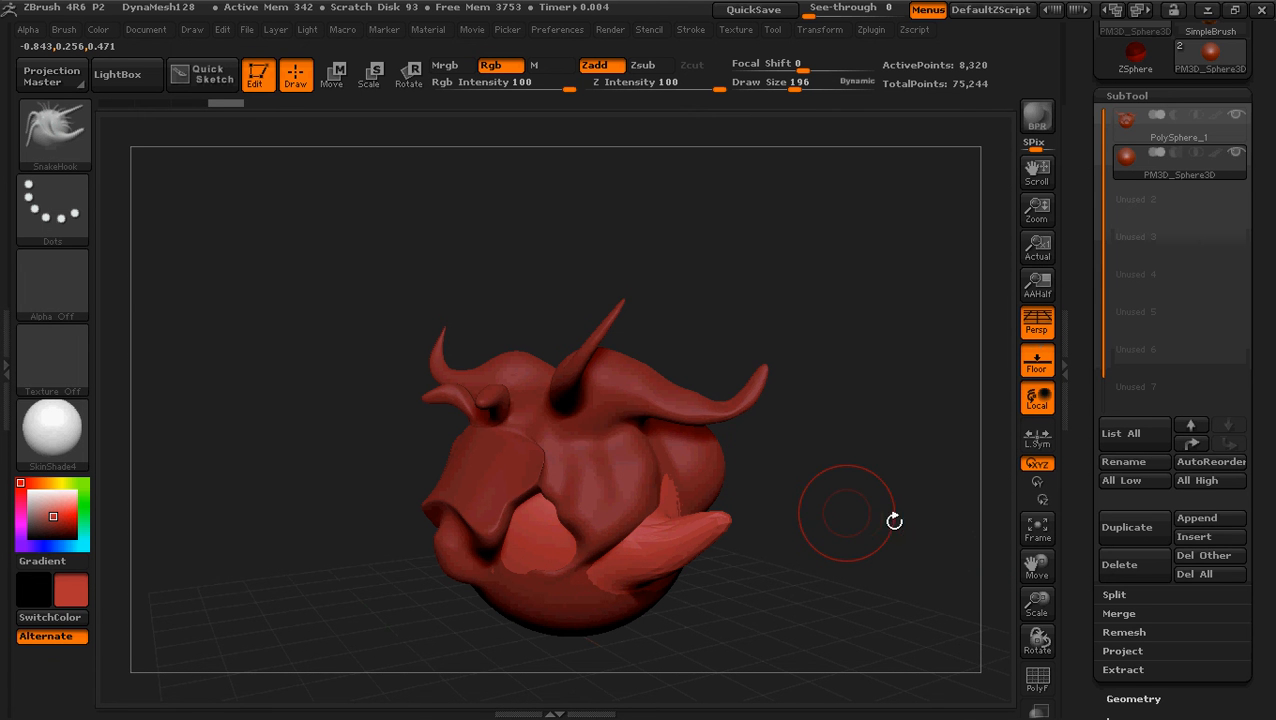
mouse_move(891, 521)
left_mouse_down()
mouse_move(857, 527)
mouse_move(828, 424)
mouse_move(911, 541)
mouse_move(920, 601)
mouse_move(886, 544)
mouse_move(883, 507)
left_mouse_up()
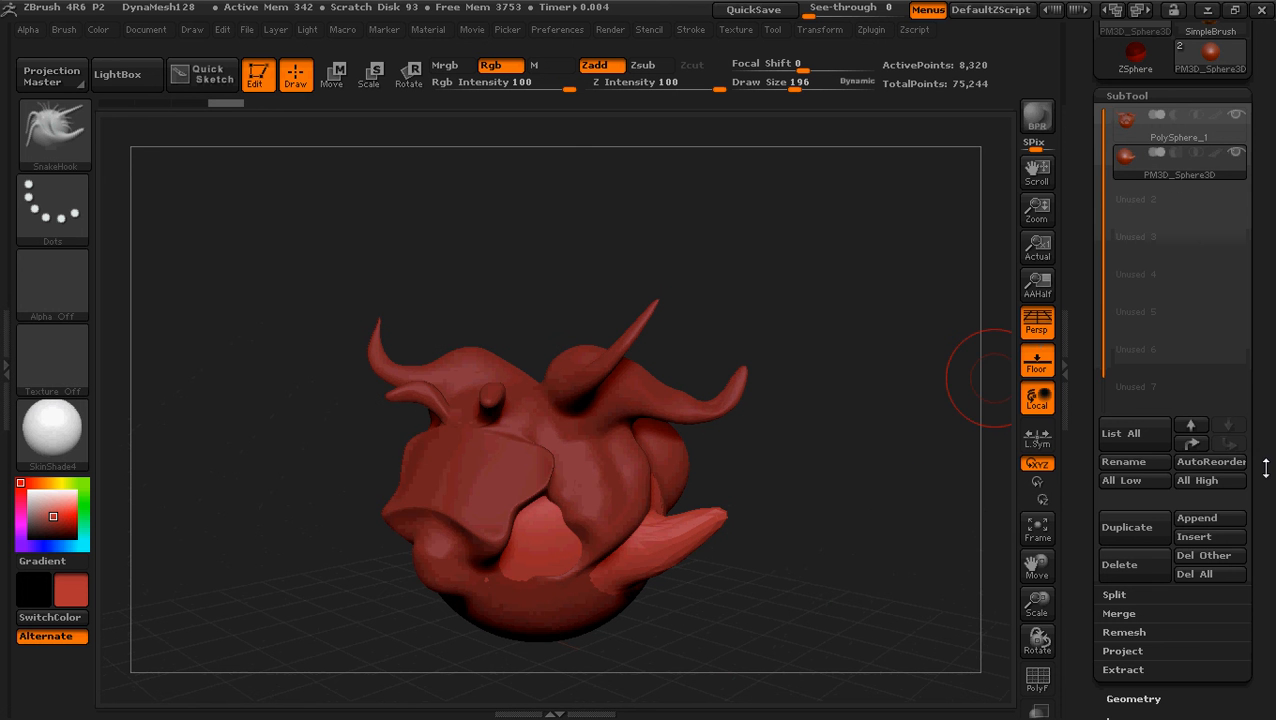
Try moving the spiked sphere down out of the head with a vertical Transpose Move line
left_click_drag(832, 550, 781, 354, "alt")
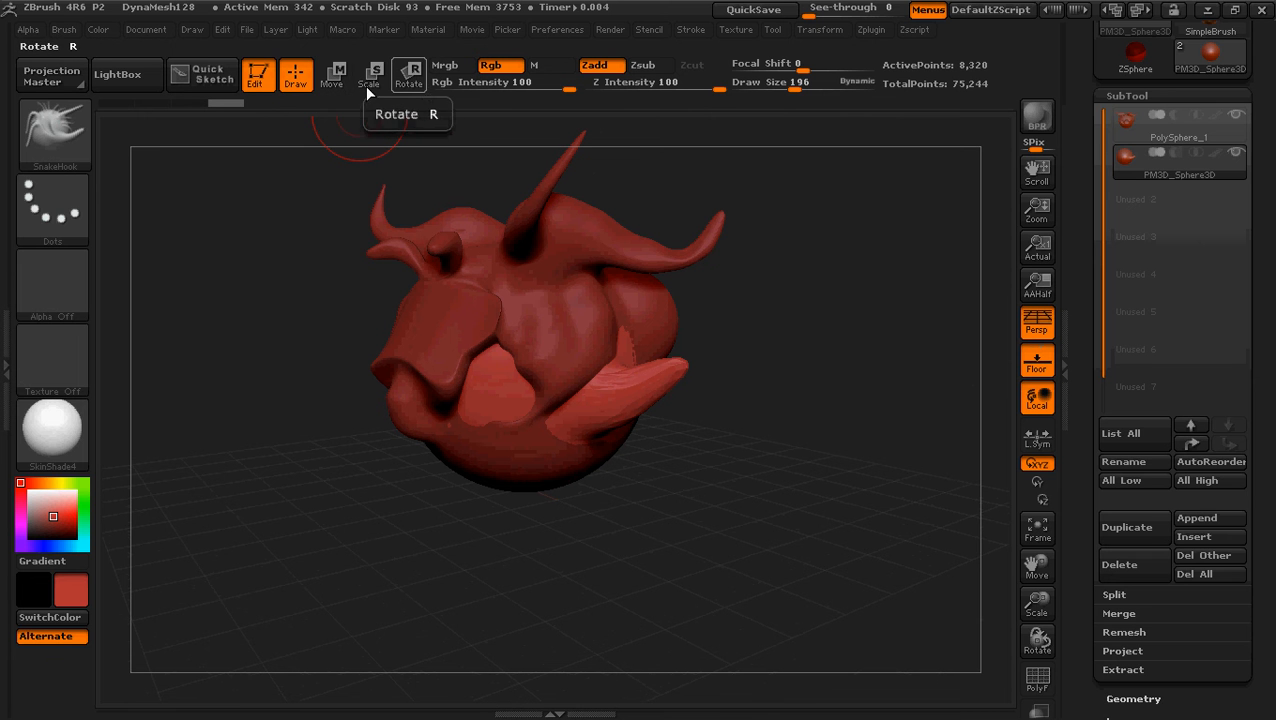
left_click(340, 80)
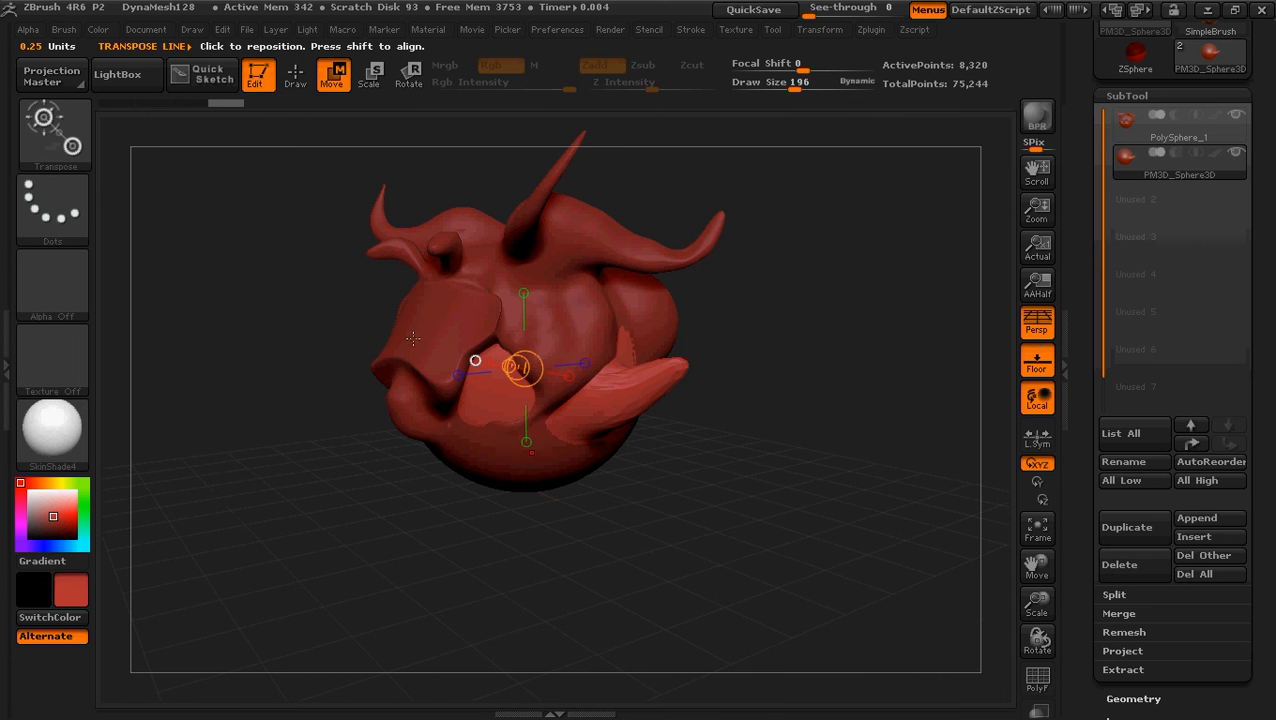
left_click_drag(579, 337, 570, 572)
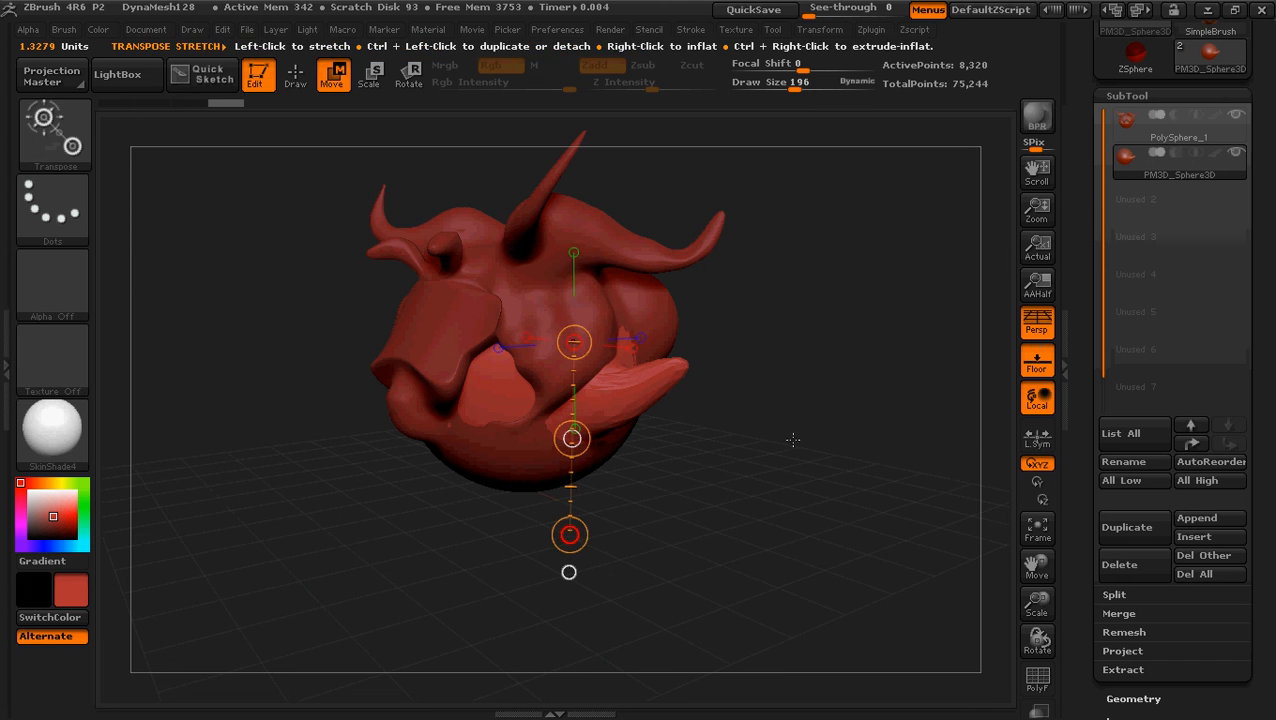
left_click_drag(792, 438, 765, 438)
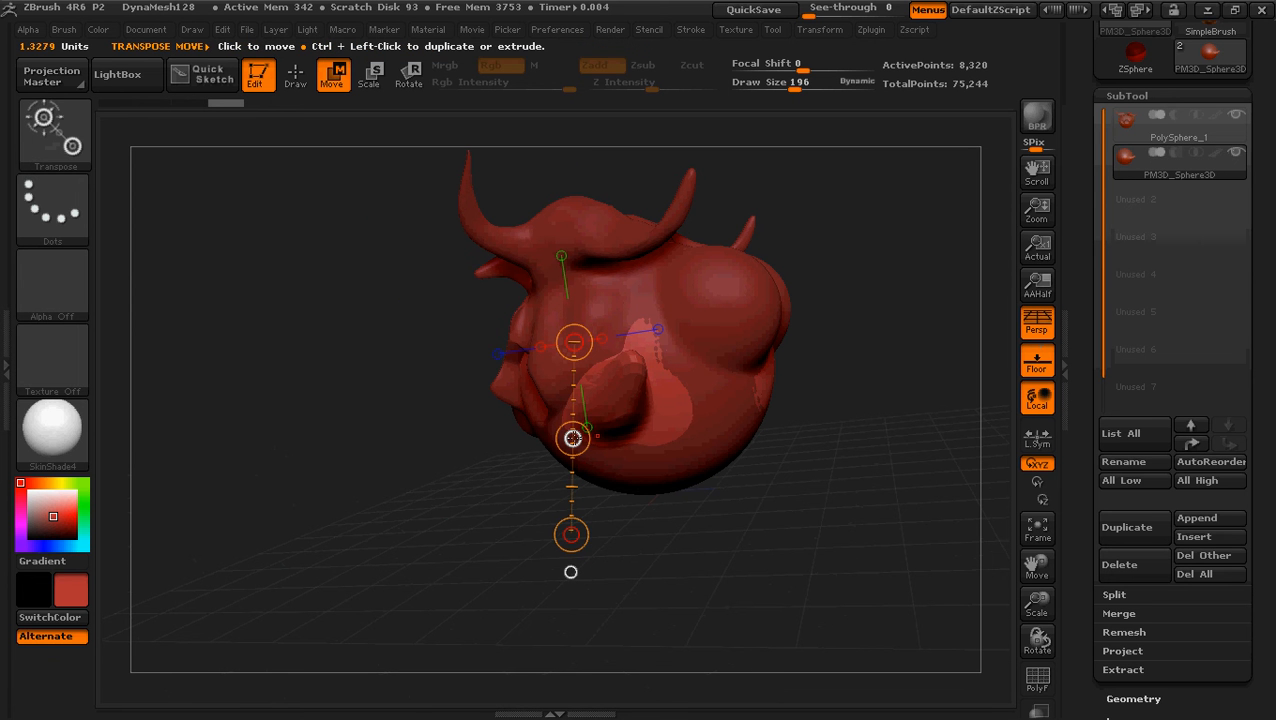
left_click_drag(573, 438, 573, 545)
left_click_drag(363, 461, 437, 463)
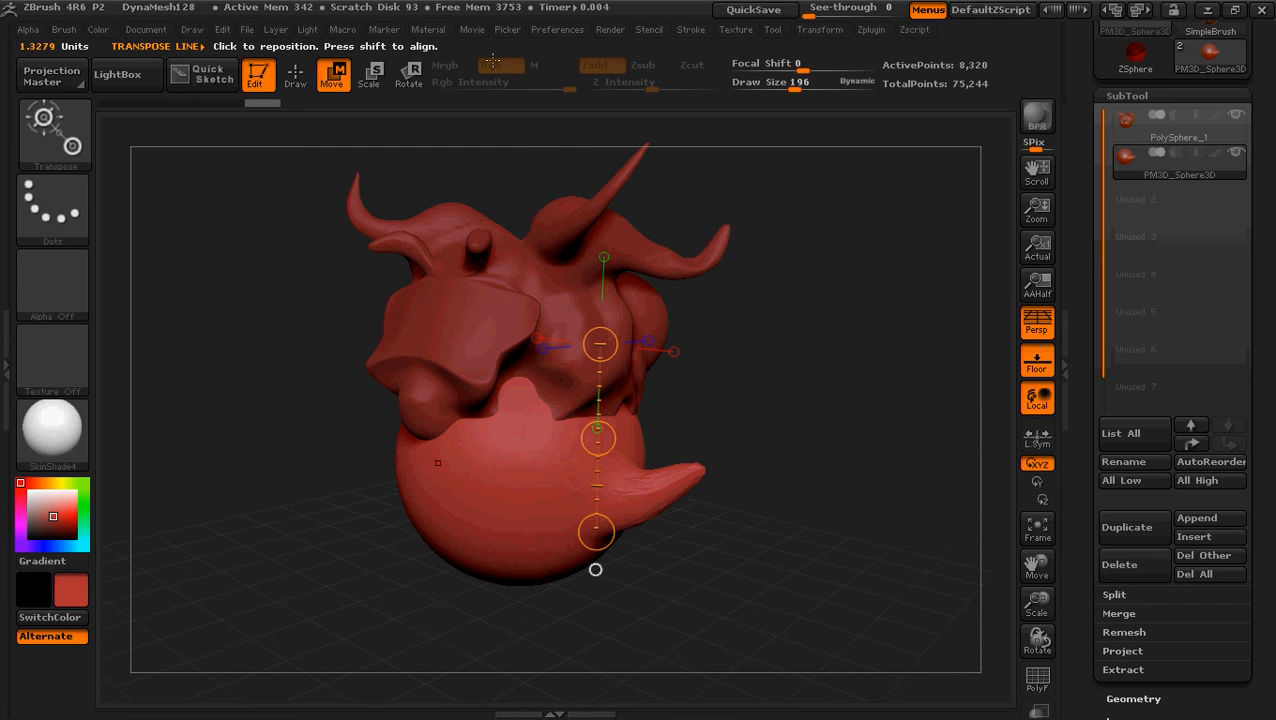
Switch to Transpose Rotate, reposition the action line over the sphere and try rotating it so the spike points elsewhere
left_click(412, 85)
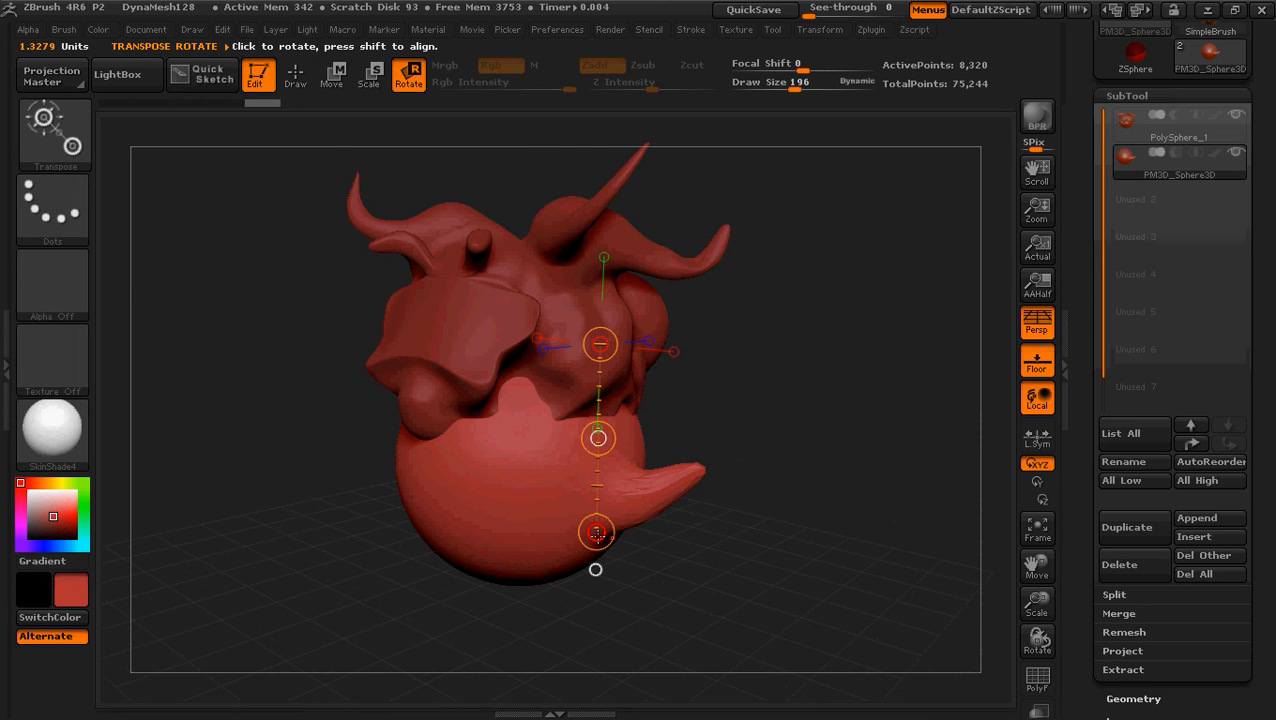
left_click_drag(597, 507, 510, 546)
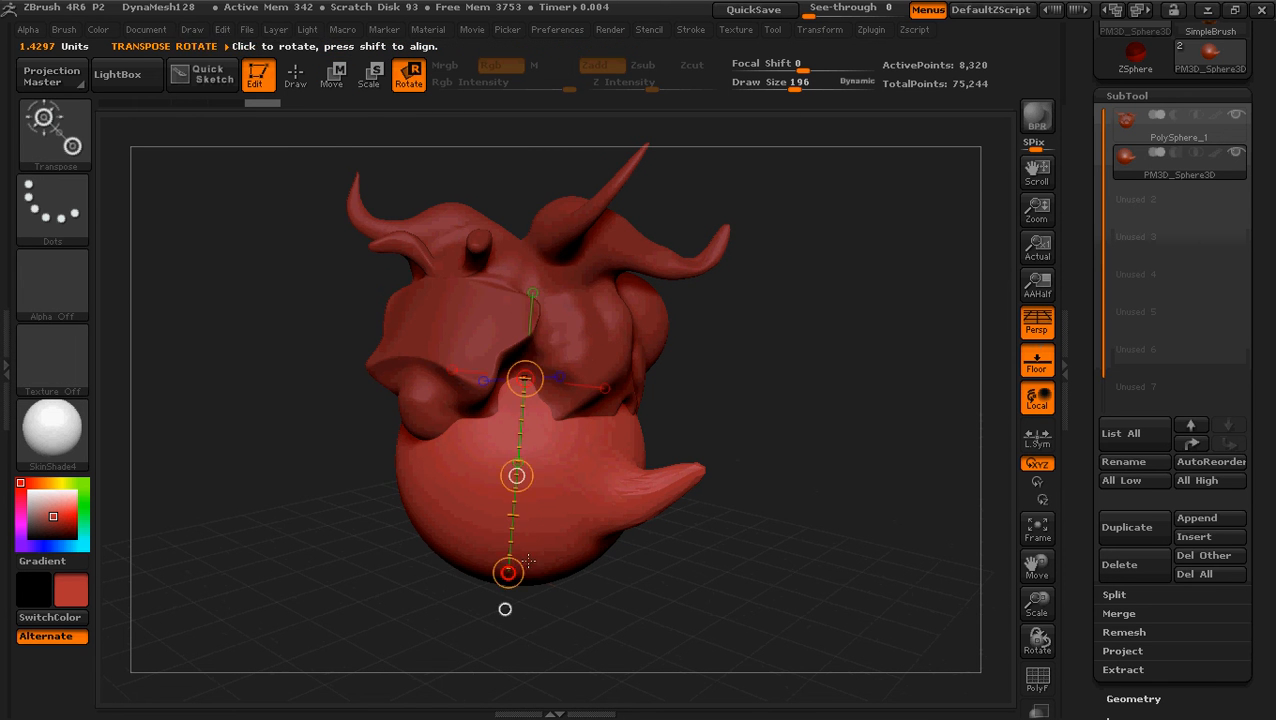
left_click_drag(708, 533, 869, 521)
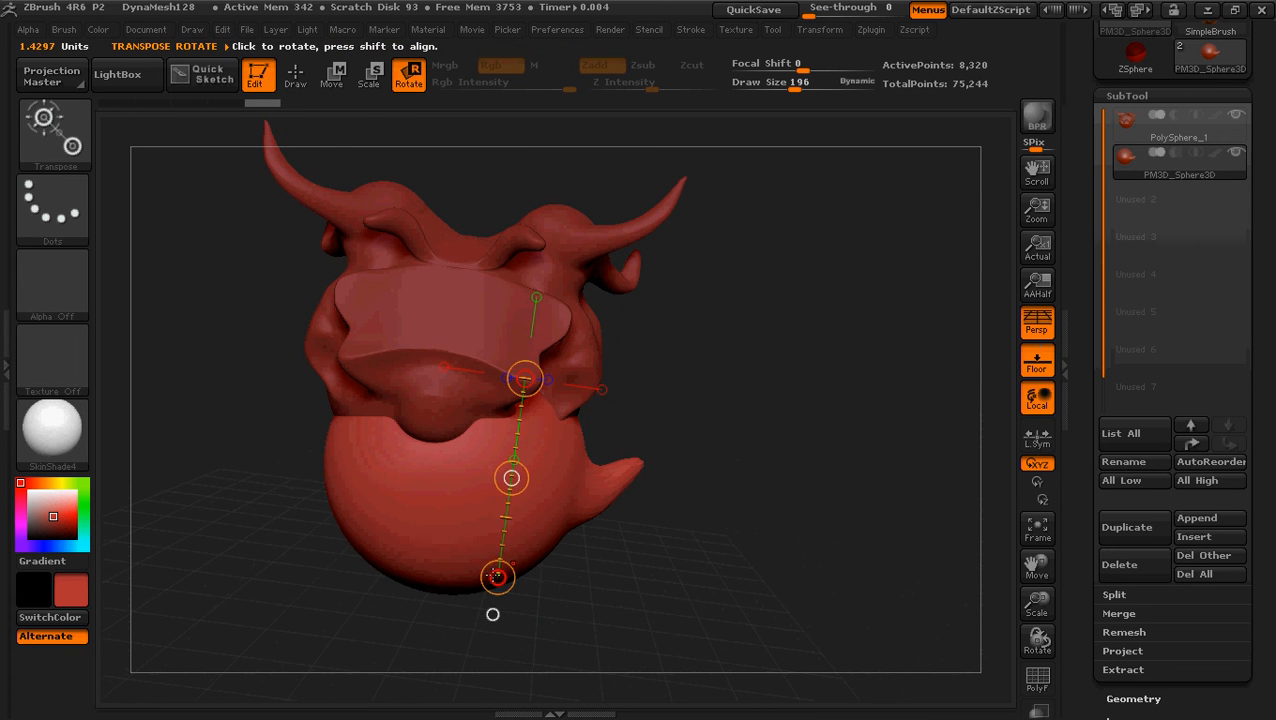
left_click_drag(497, 577, 214, 470)
left_click_drag(791, 509, 650, 472)
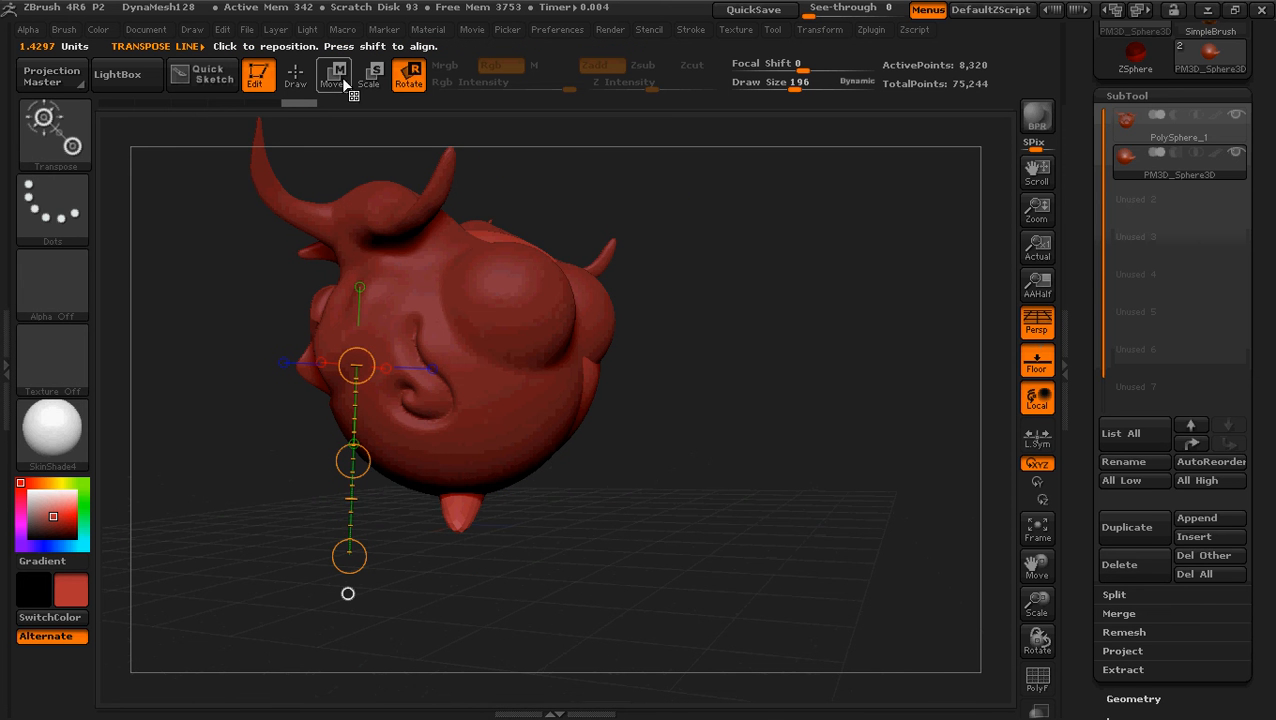
Undo the Transpose rotation and move of the sphere, and return to Draw mode
key("ctrl+z")
key("ctrl+z")
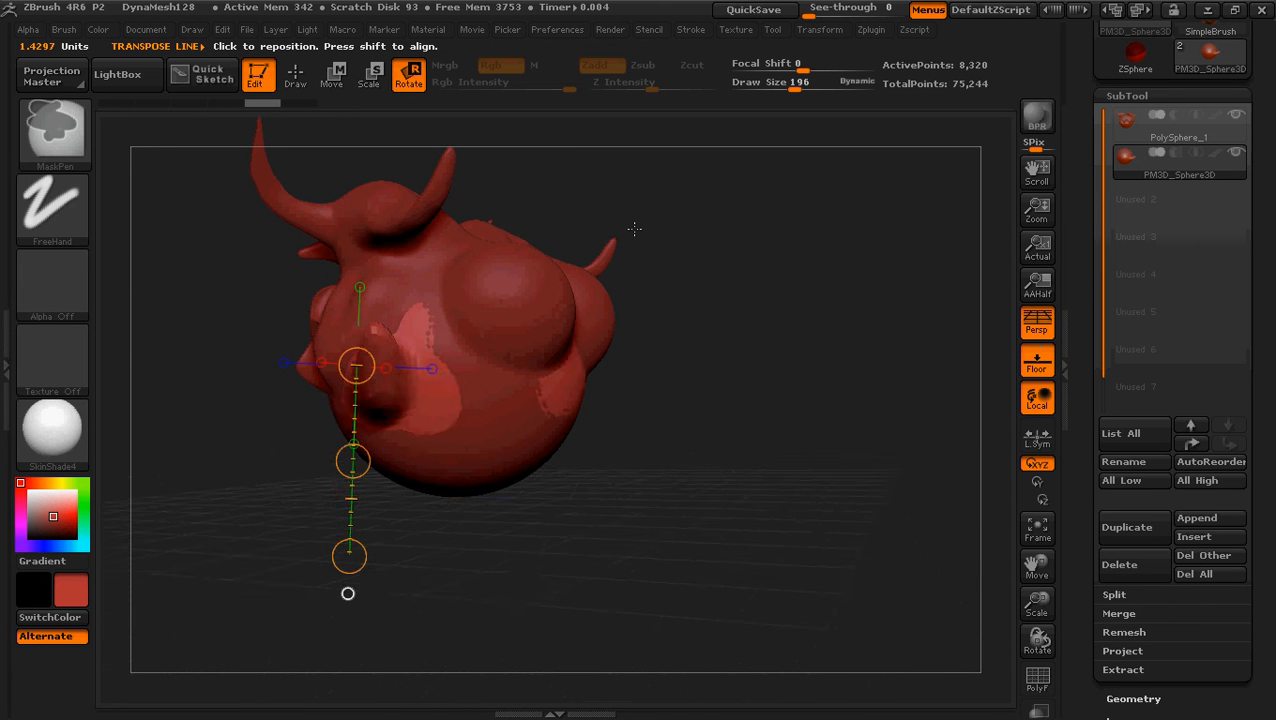
left_click_drag(652, 478, 720, 496)
key("ctrl+z")
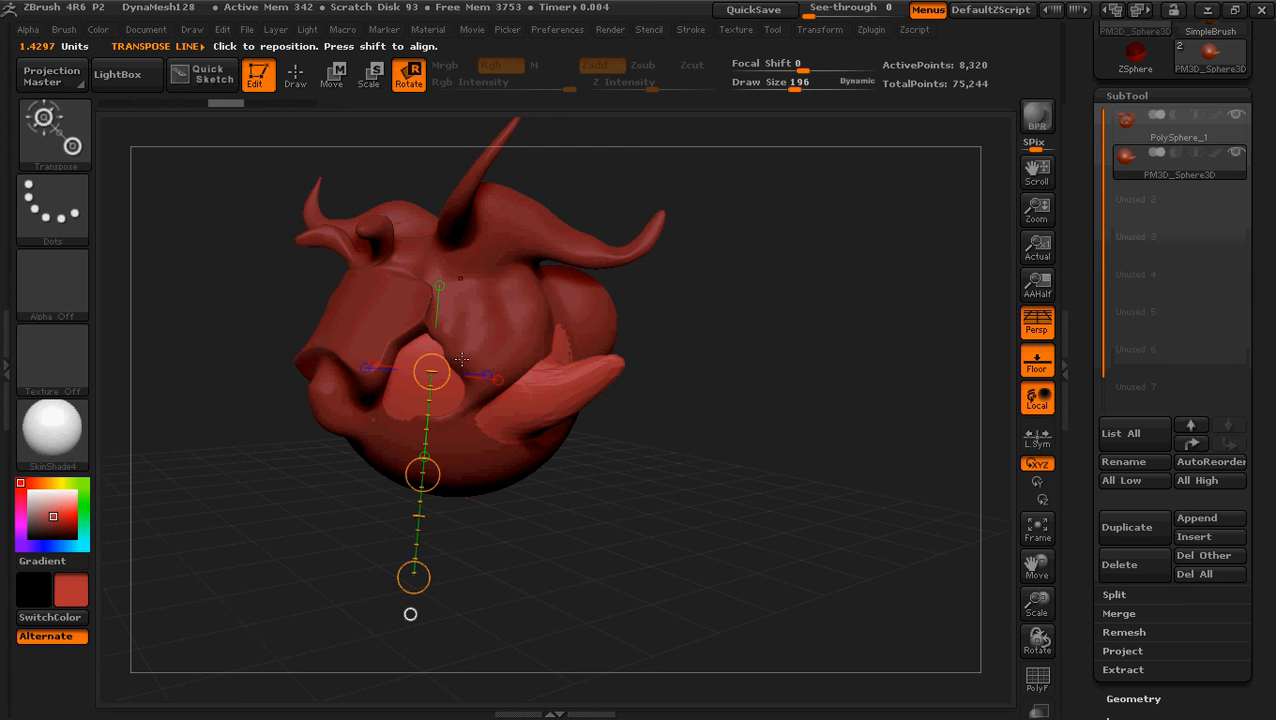
left_click(294, 80)
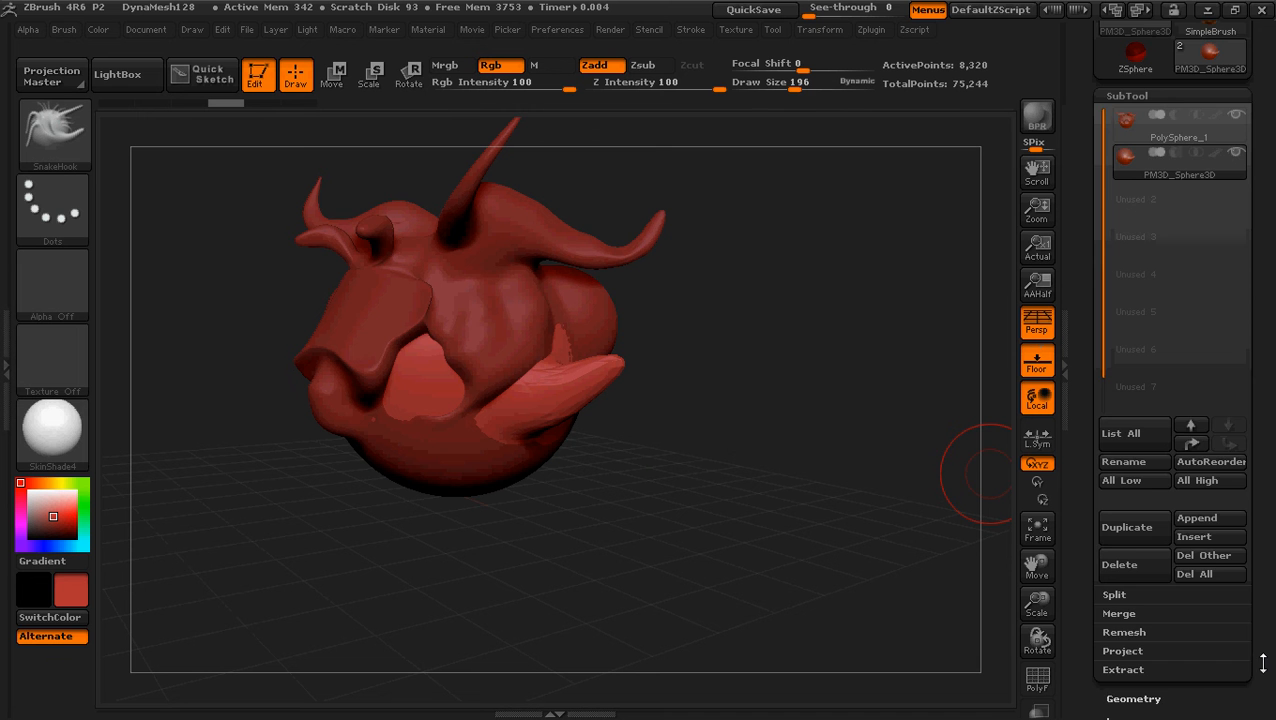
Limit the Offset deformation to the Y axis and offset the sphere by 100, moving it down until it sits below the head
left_click_drag(1262, 663, 1228, 492)
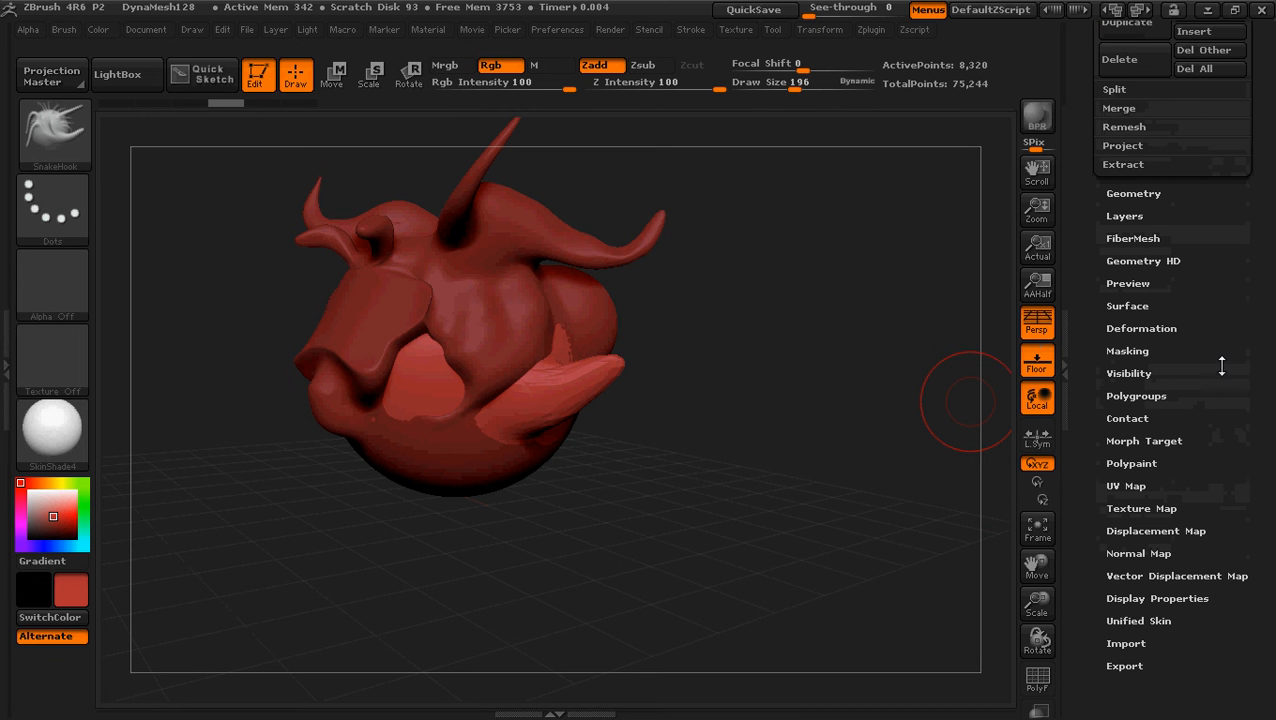
left_click(1141, 328)
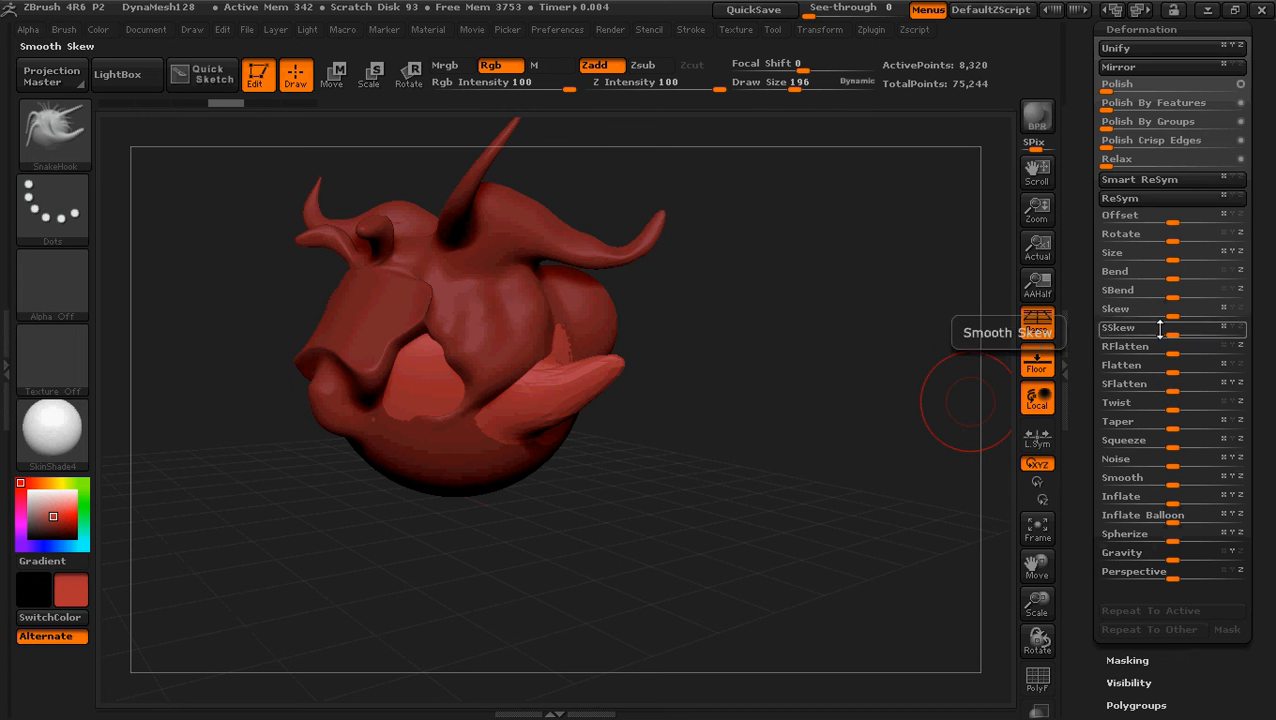
left_click_drag(1258, 72, 1256, 83)
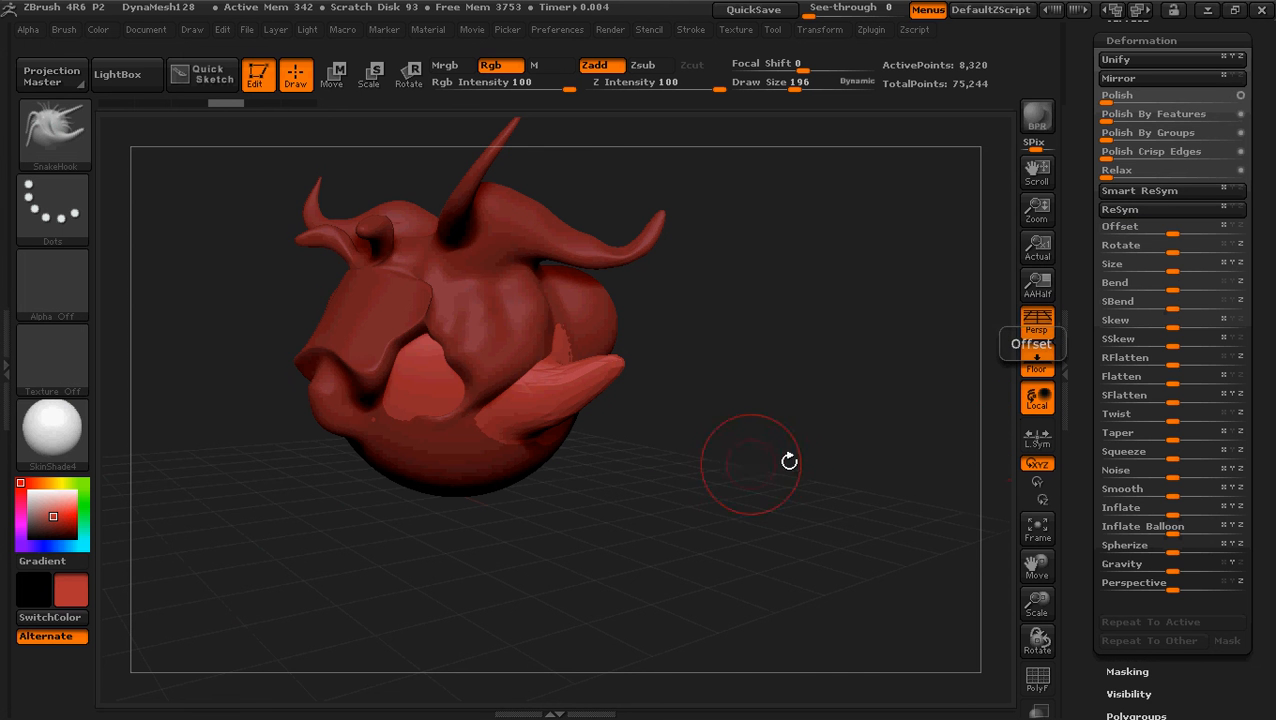
left_click_drag(789, 458, 763, 541)
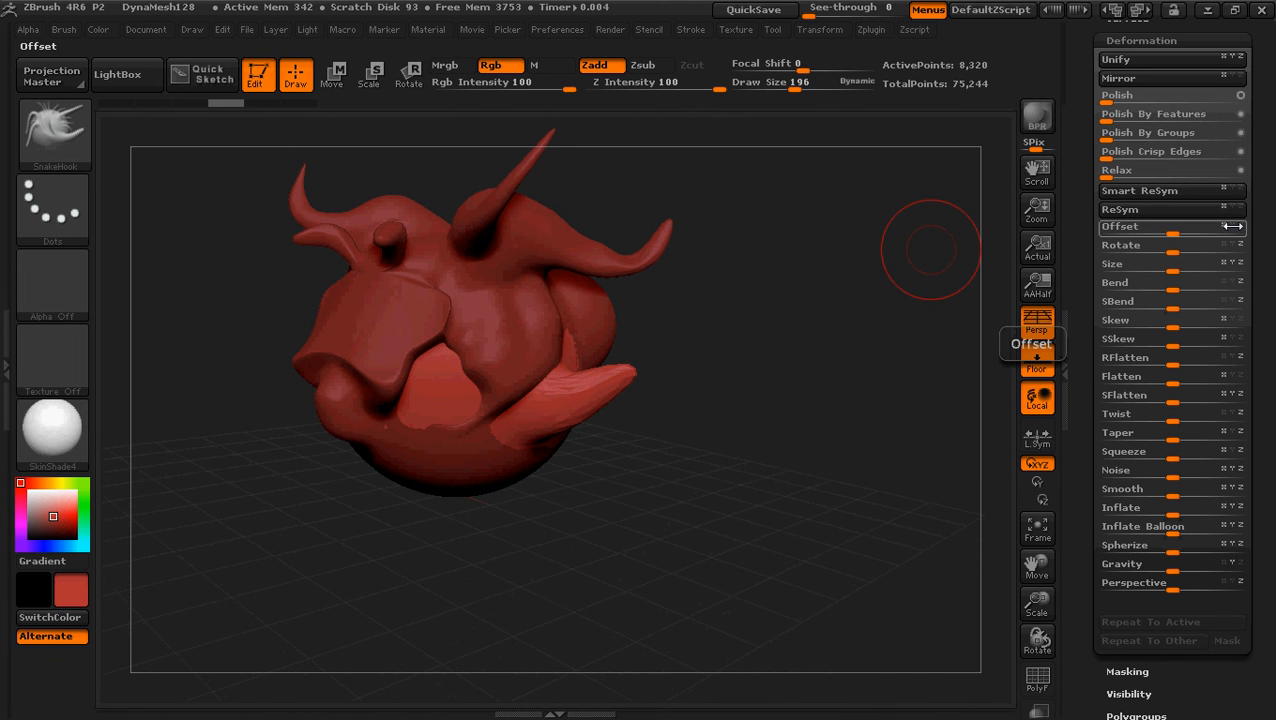
mouse_move(763, 378)
left_mouse_down()
mouse_move(806, 379)
mouse_move(775, 328)
mouse_move(812, 398)
mouse_move(783, 404)
mouse_move(812, 532)
left_mouse_up()
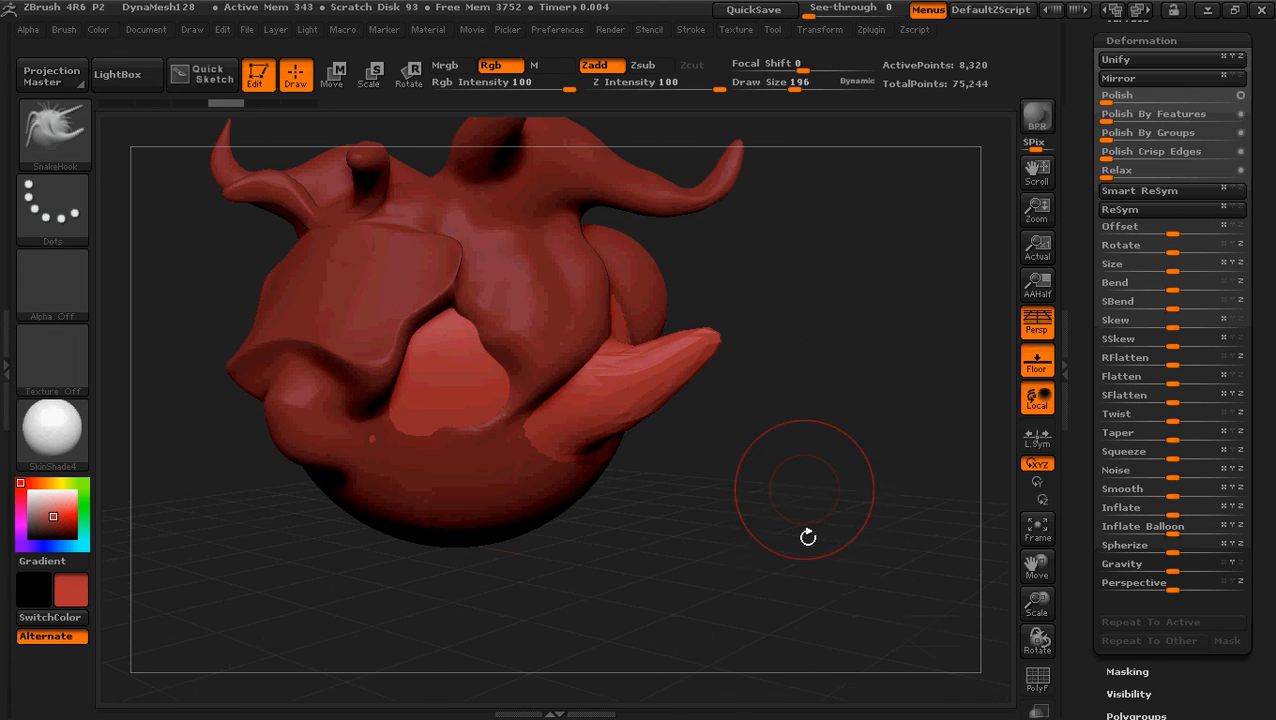
key("ctrl")
right_click_drag(785, 490, 764, 456, "ctrl")
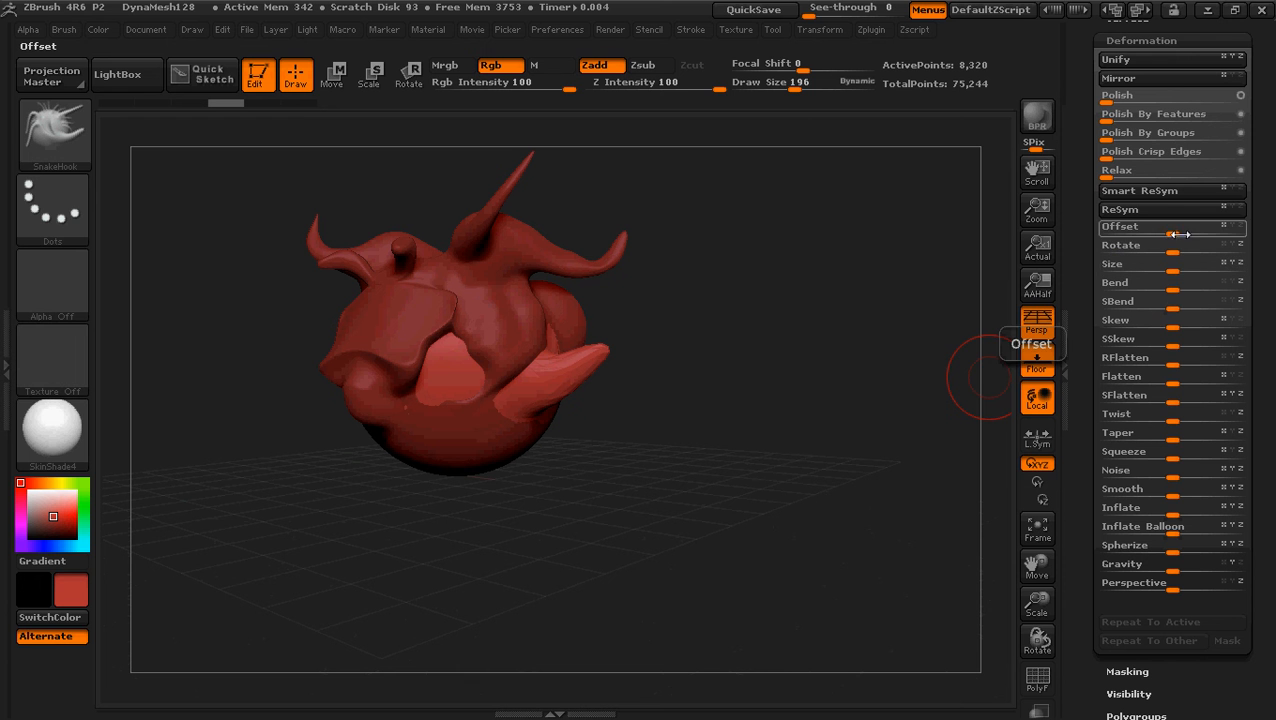
mouse_move(1169, 233)
left_mouse_down()
mouse_move(1200, 232)
mouse_move(1092, 223)
mouse_move(1174, 235)
left_mouse_up()
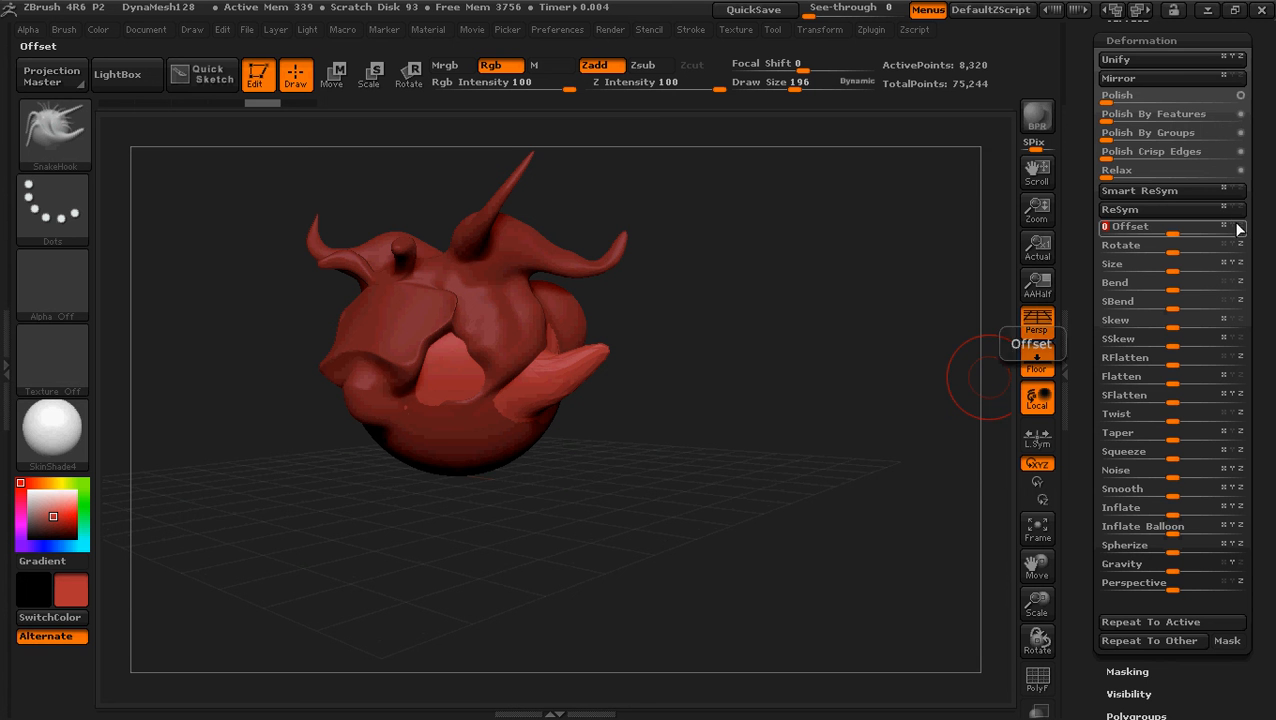
left_click_drag(1217, 226, 1172, 226)
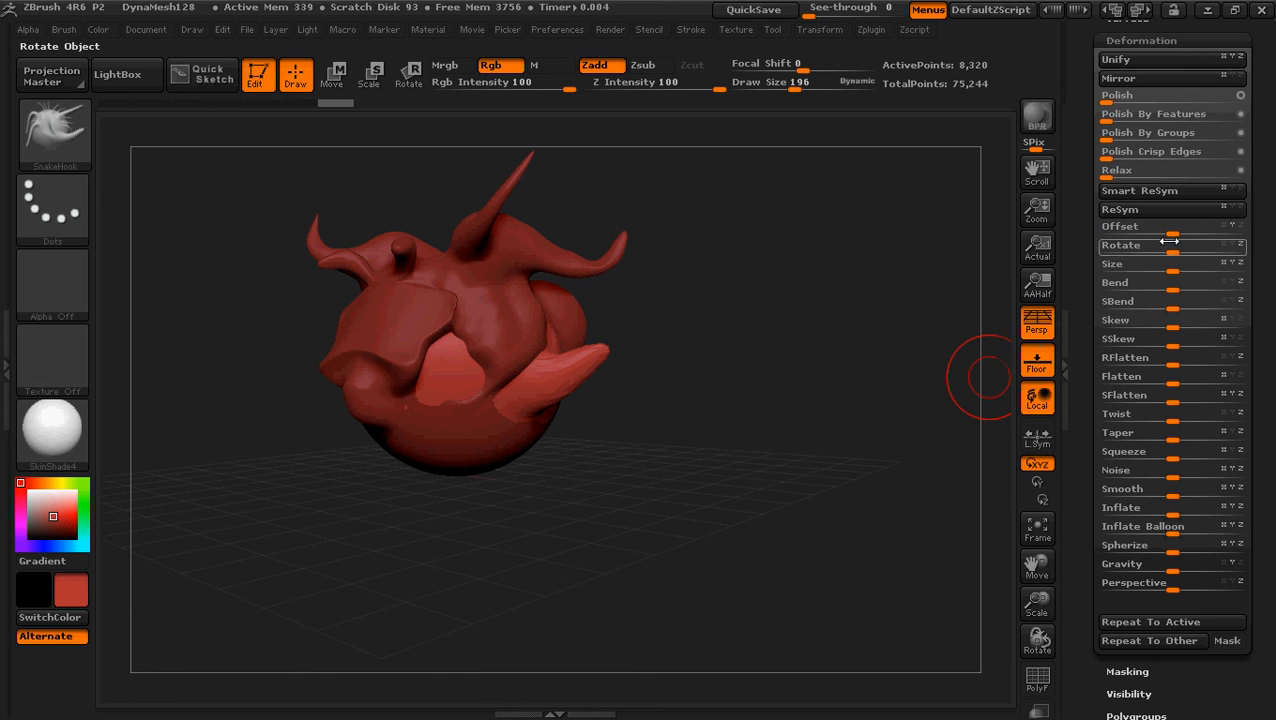
left_click(1241, 230)
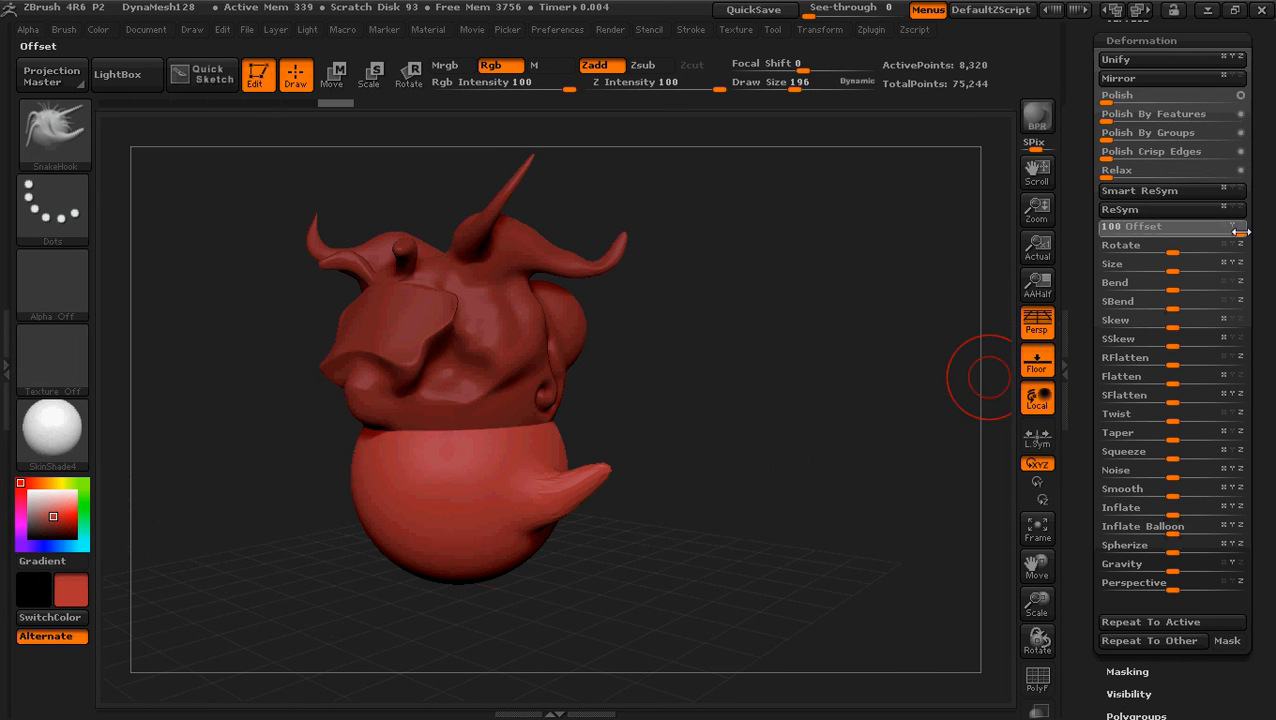
left_click_drag(1238, 229, 1210, 228)
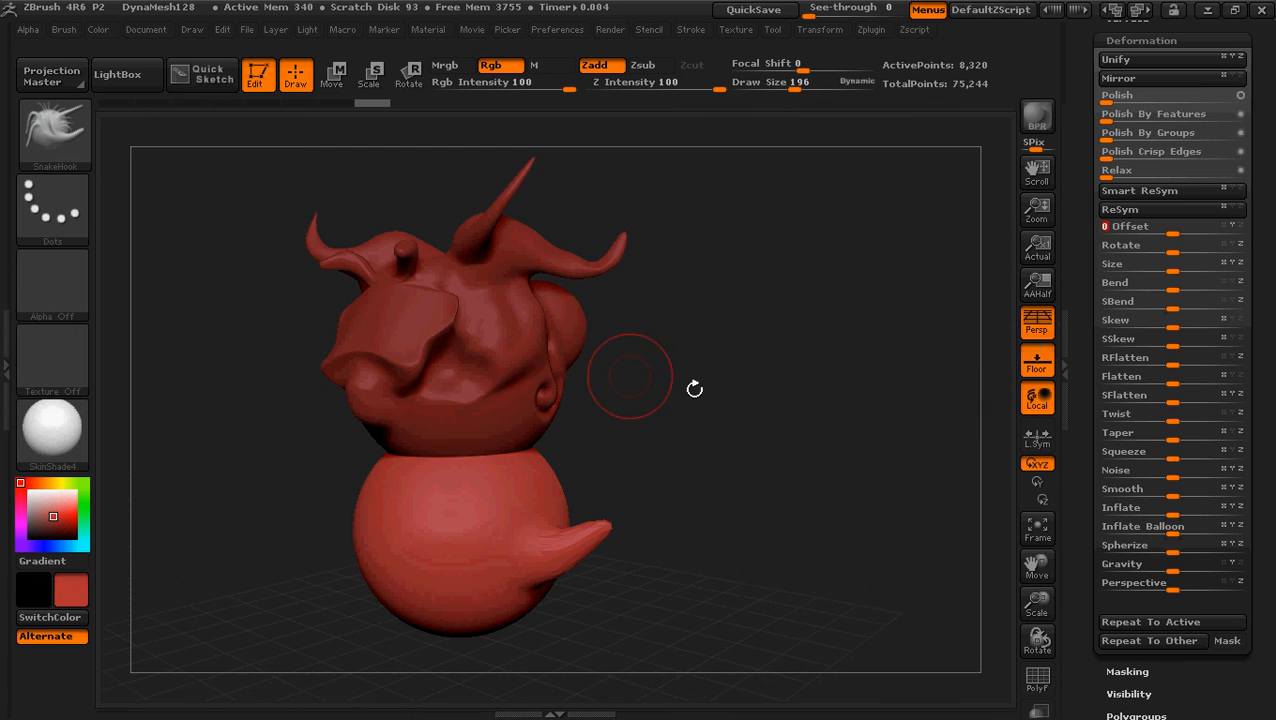
left_click_drag(695, 387, 773, 358)
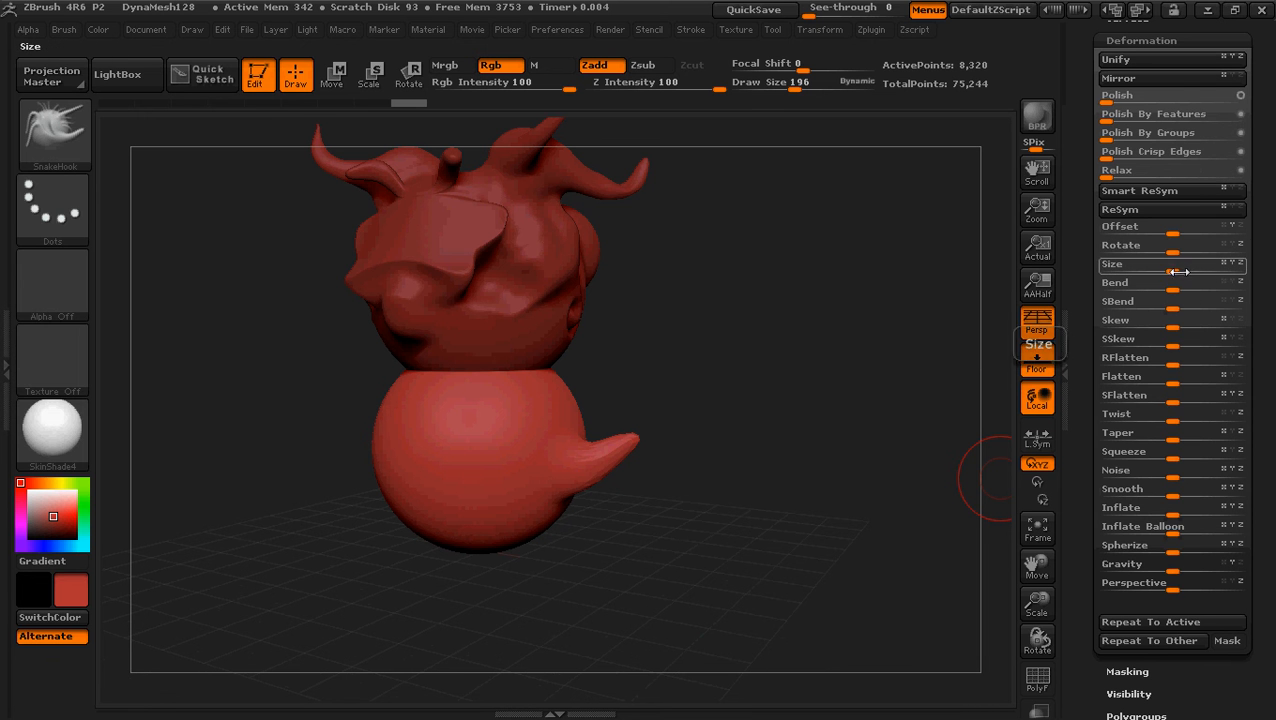
Limit the Size deformation to the Z axis, stretch the sphere into an elongated body, and try the Bend deformation on it
mouse_move(1175, 266)
left_mouse_down()
mouse_move(1203, 265)
mouse_move(1150, 265)
left_mouse_up()
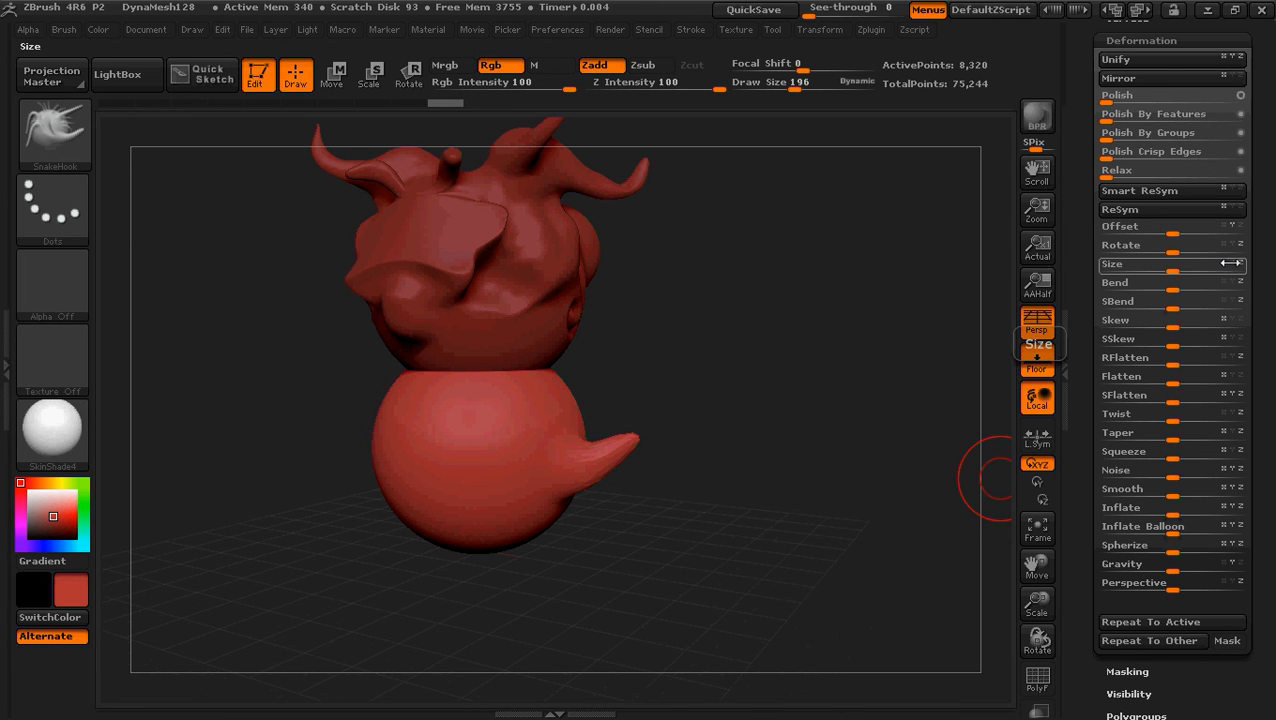
left_click_drag(1230, 263, 1245, 250)
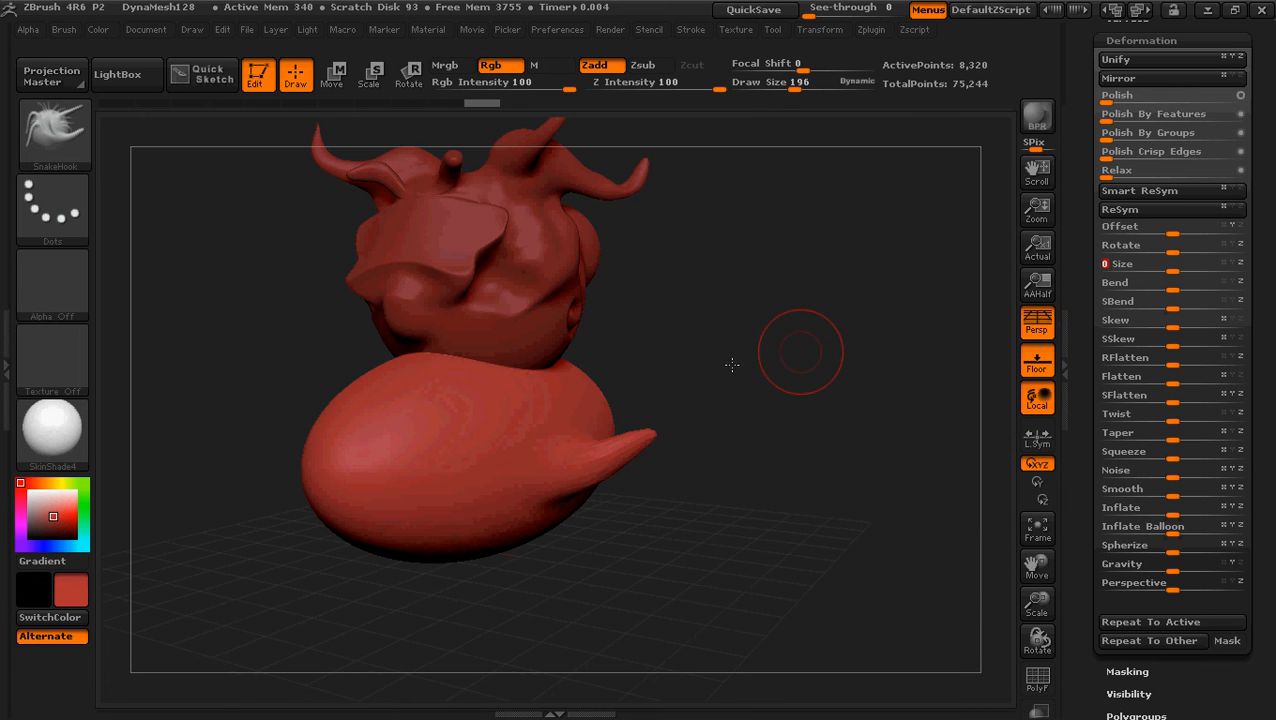
left_click_drag(732, 365, 985, 342)
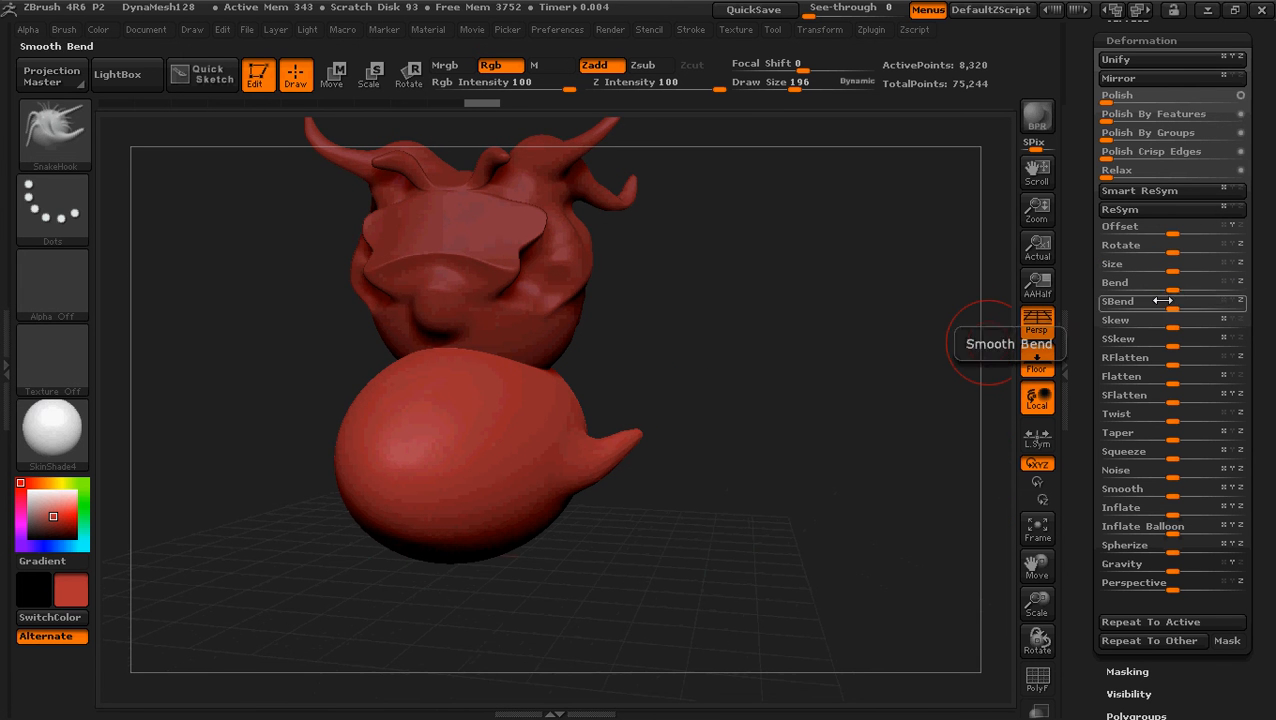
mouse_move(1174, 287)
left_mouse_down()
mouse_move(1200, 287)
mouse_move(1174, 289)
left_mouse_up()
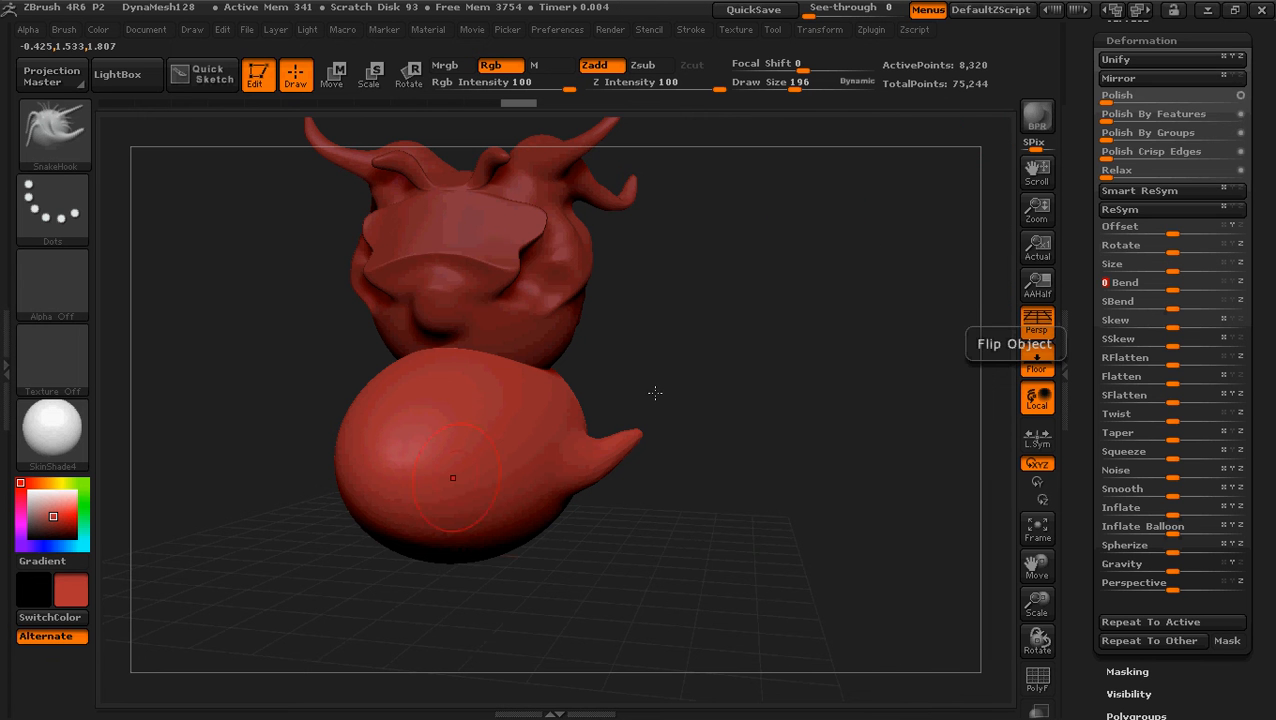
left_click_drag(760, 379, 723, 424)
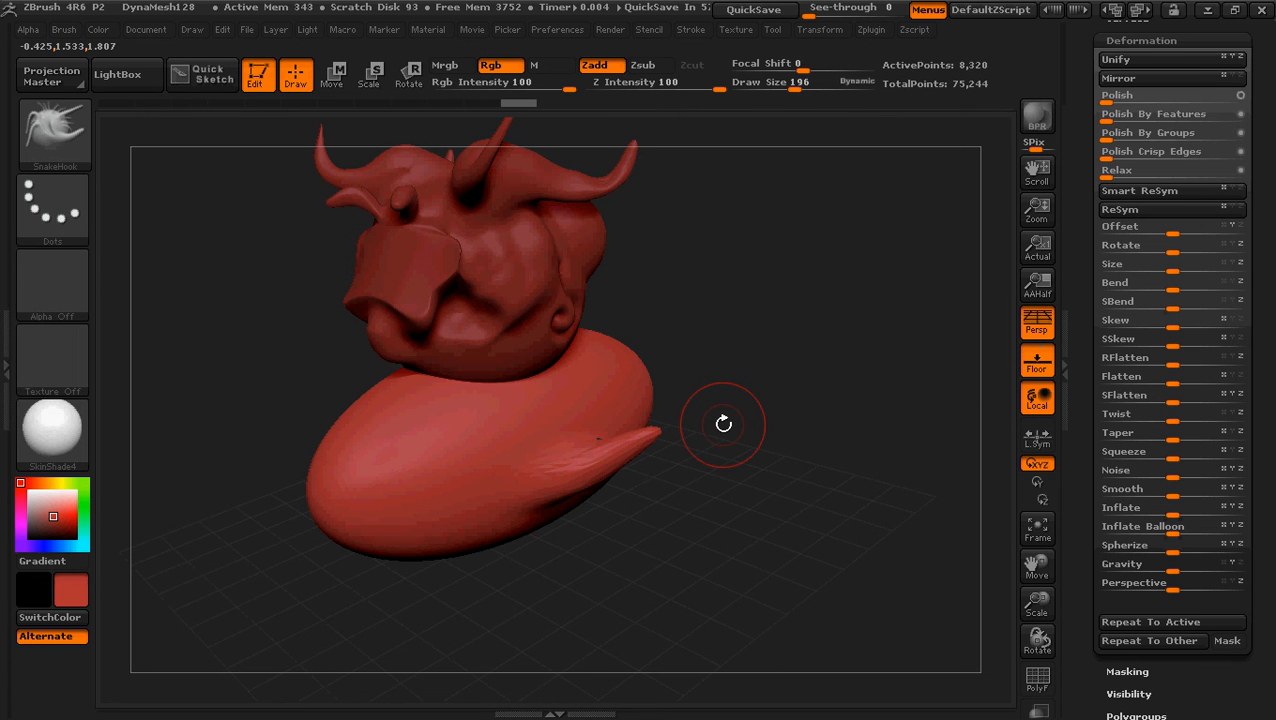
Enable DynaMesh at resolution 128 on the elongated body subtool and remesh it
scroll(1159, 330, "up", 5)
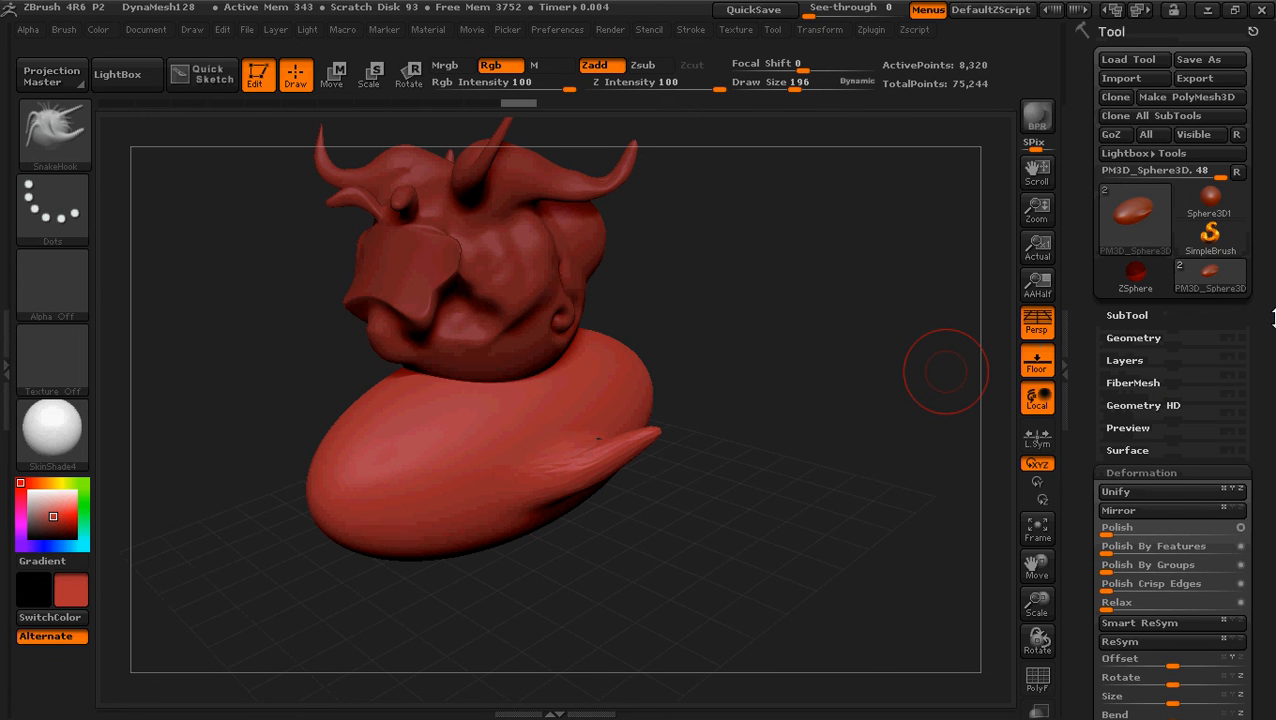
left_click(1147, 318)
scroll(1250, 233, "down", 8)
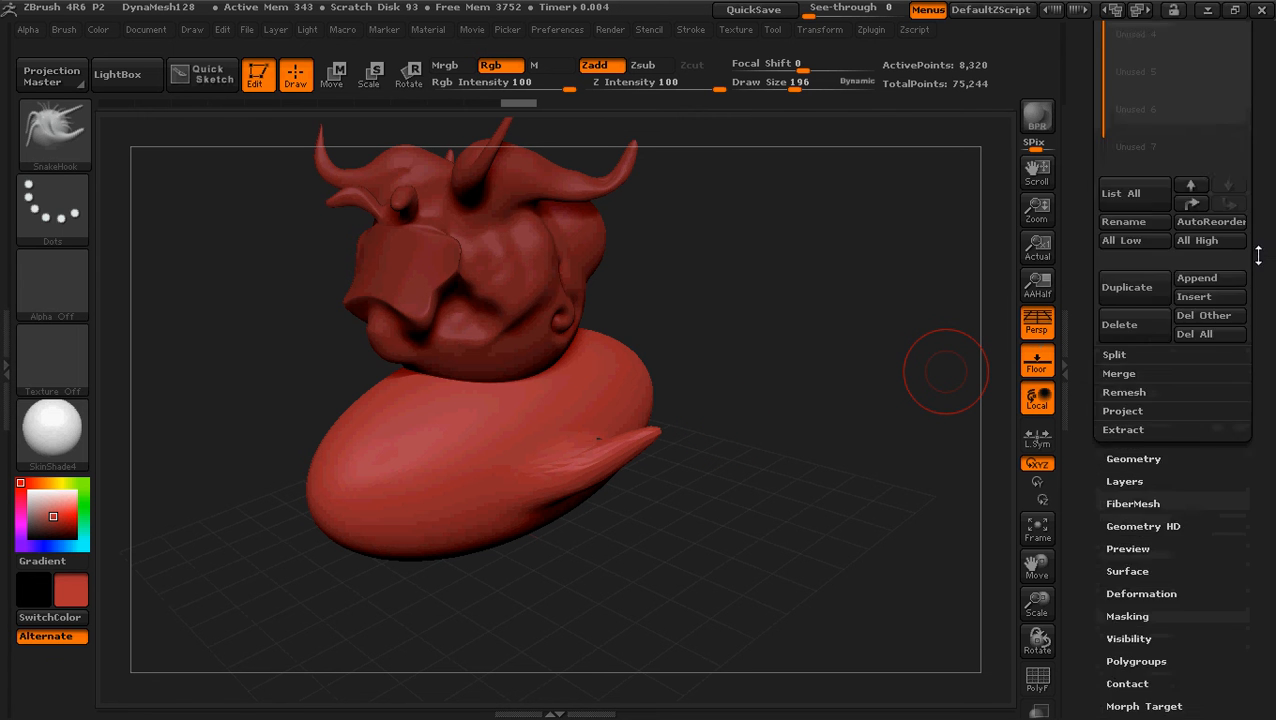
left_click_drag(1252, 235, 1252, 230)
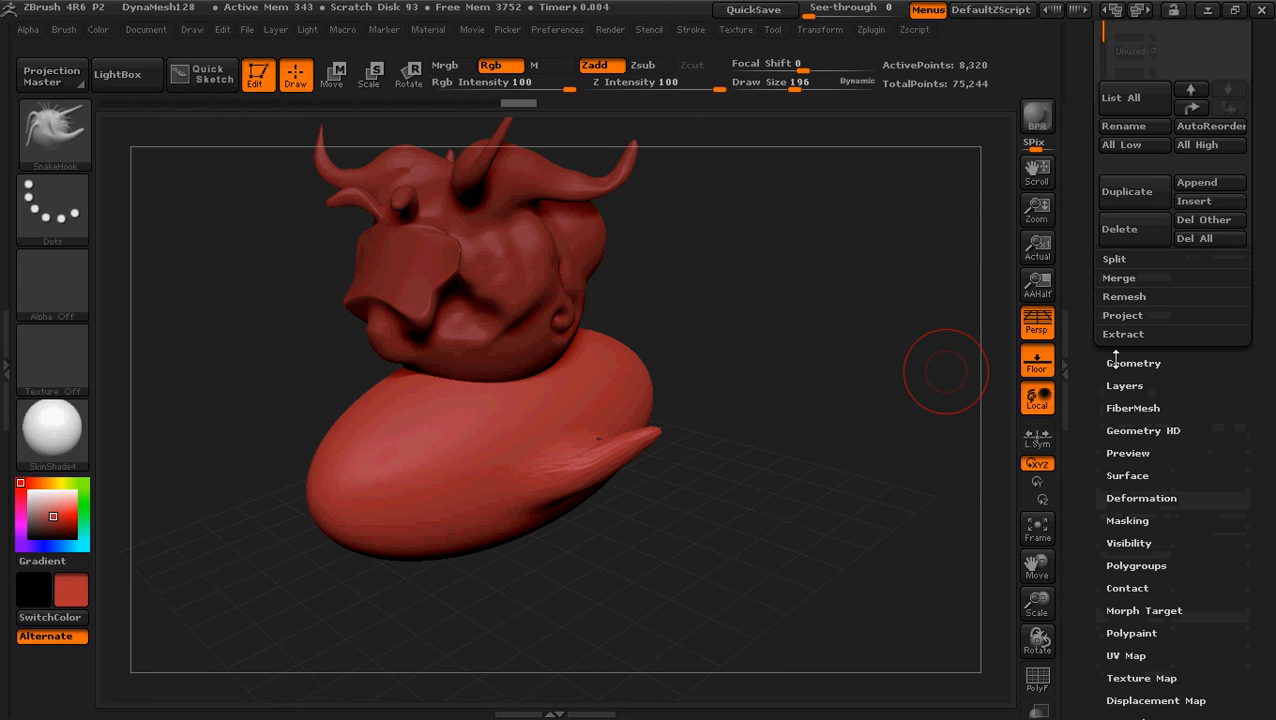
left_click(1120, 367)
left_click_drag(1271, 166, 1273, 212)
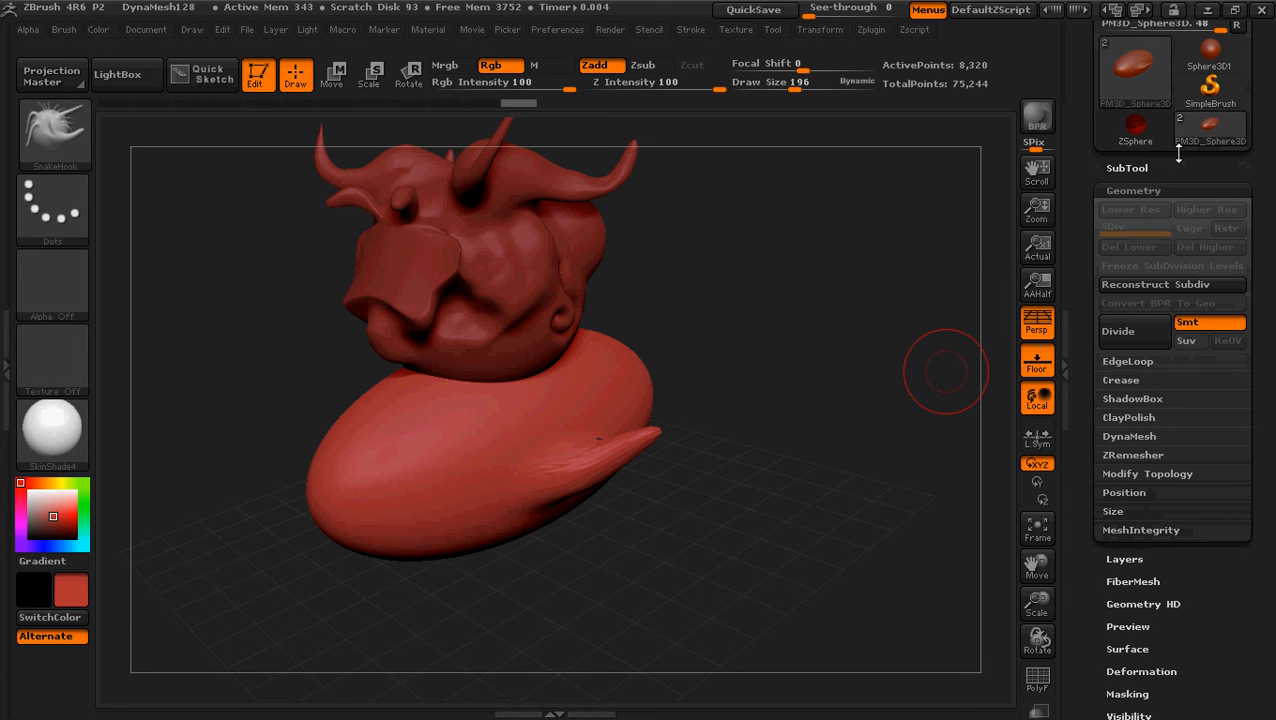
left_click(1130, 436)
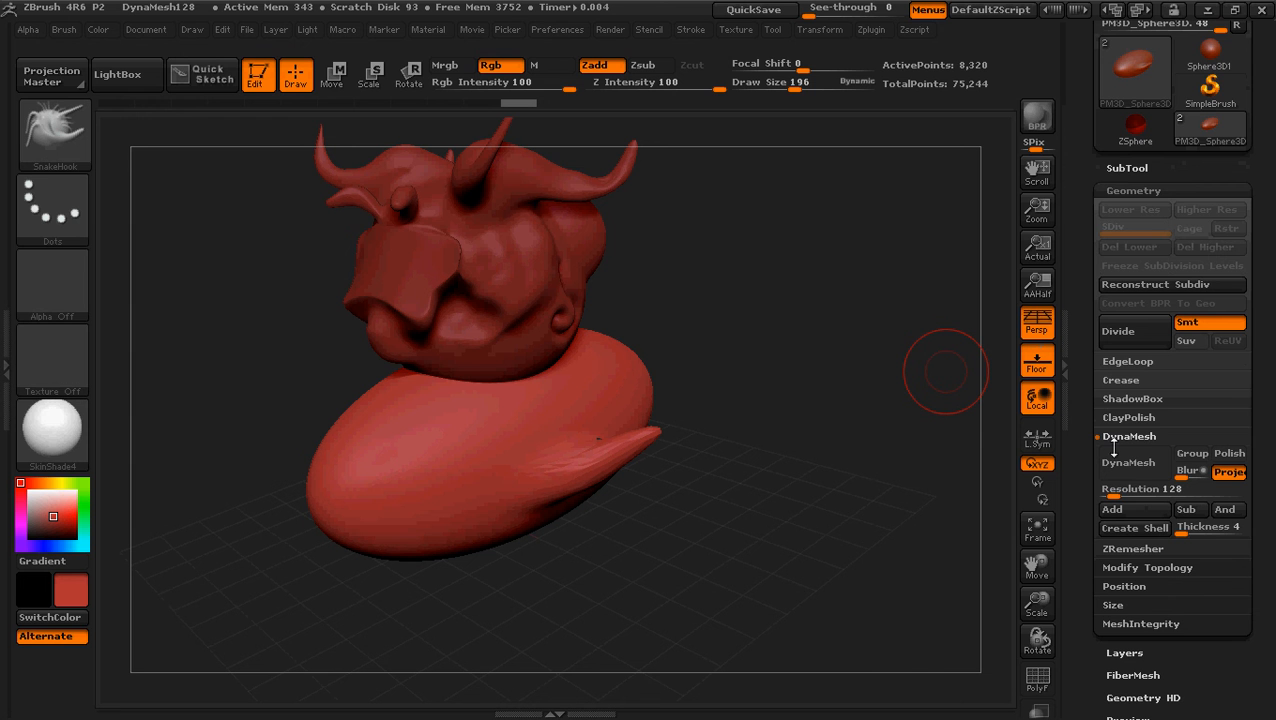
left_click(1138, 464)
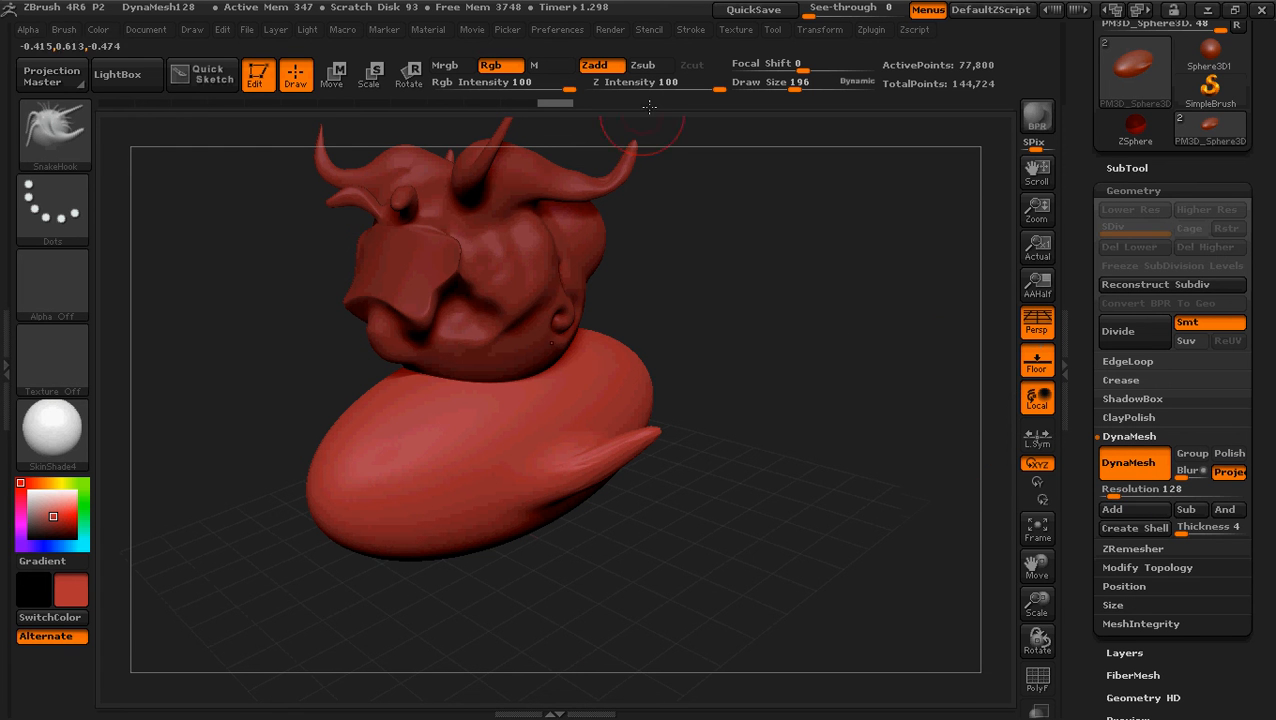
key("ctrl")
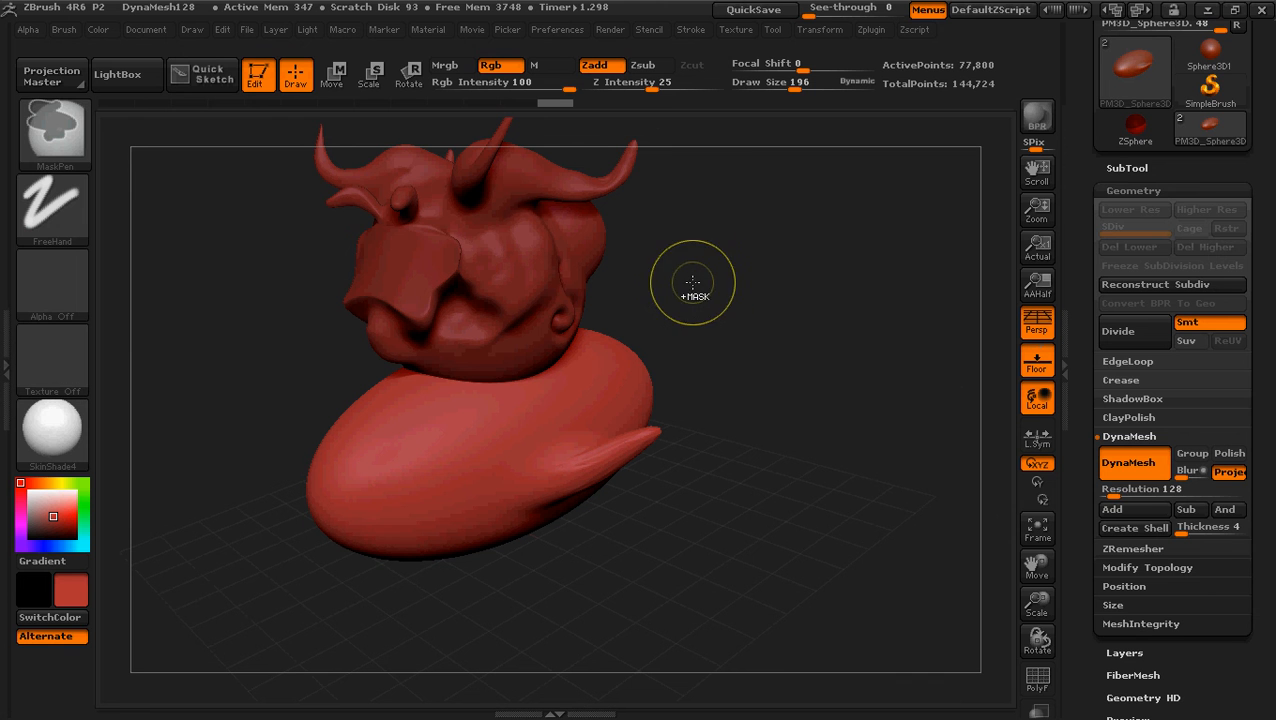
left_click_drag(731, 239, 768, 359, "ctrl")
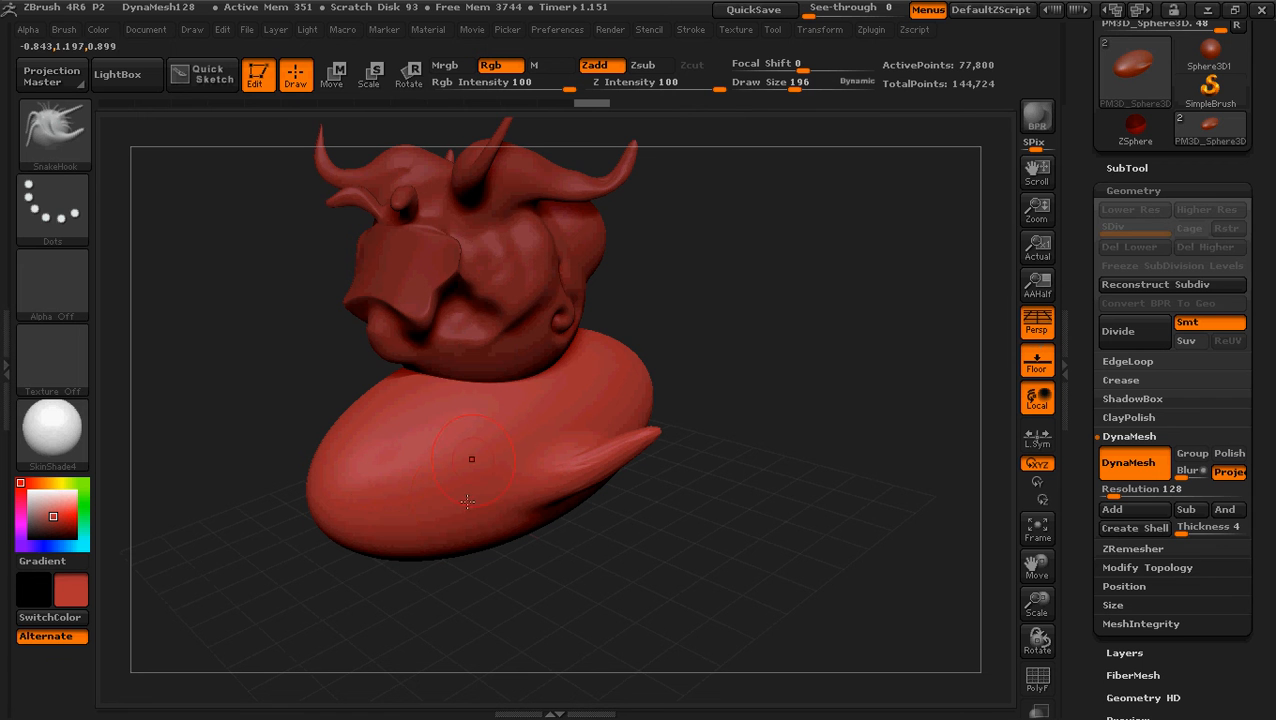
Make the head the active subtool and examine from several angles where it meets the body
left_click(504, 274, "alt")
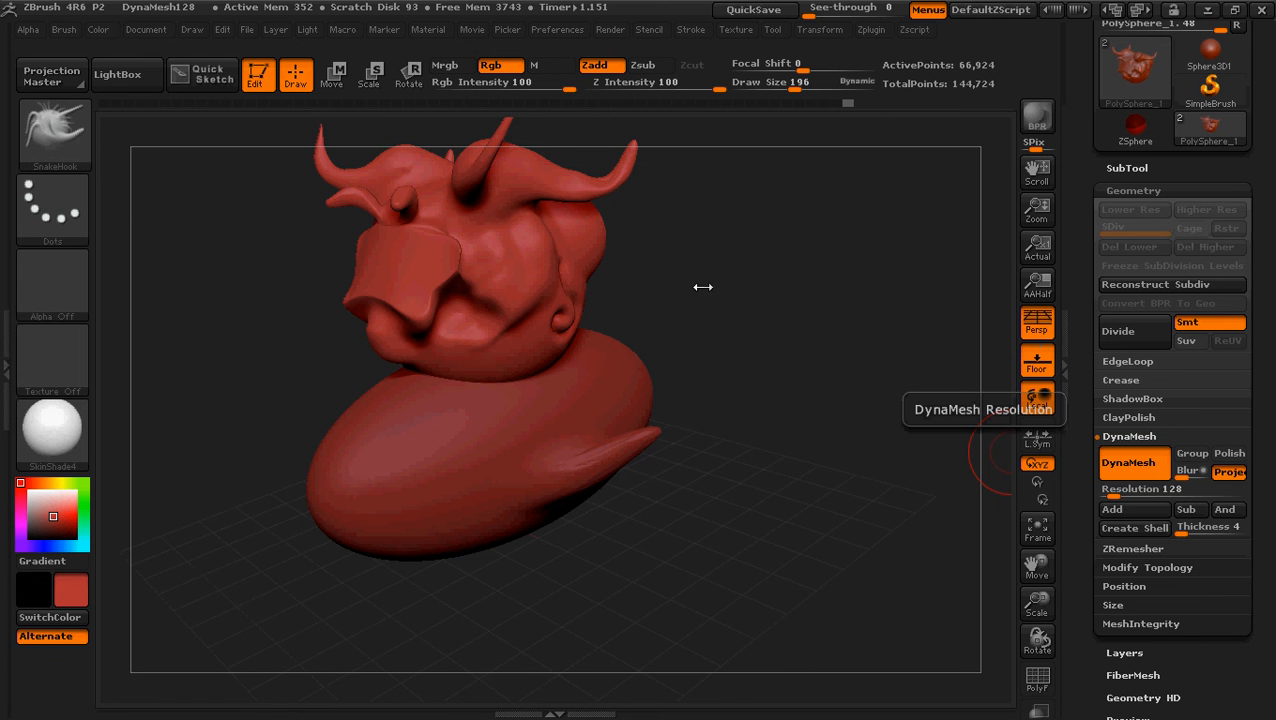
key("ctrl")
right_click_drag(774, 407, 778, 530, "ctrl")
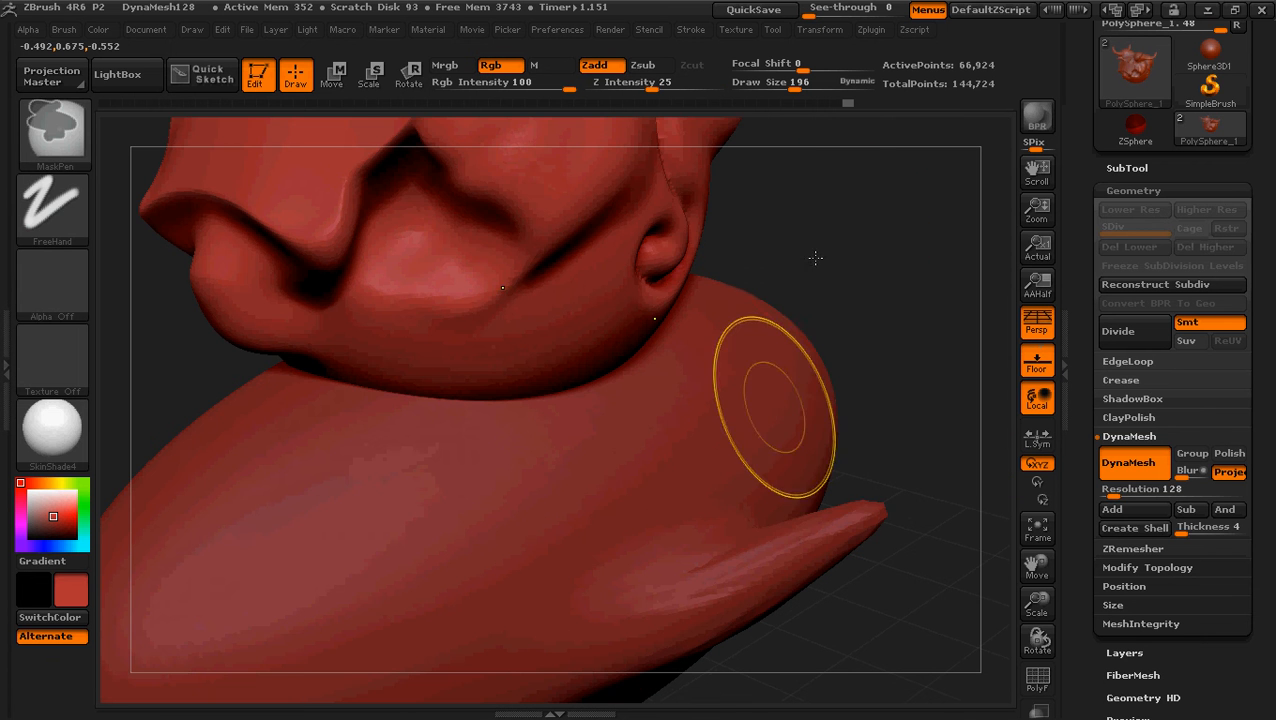
right_click_drag(815, 256, 816, 526, "alt")
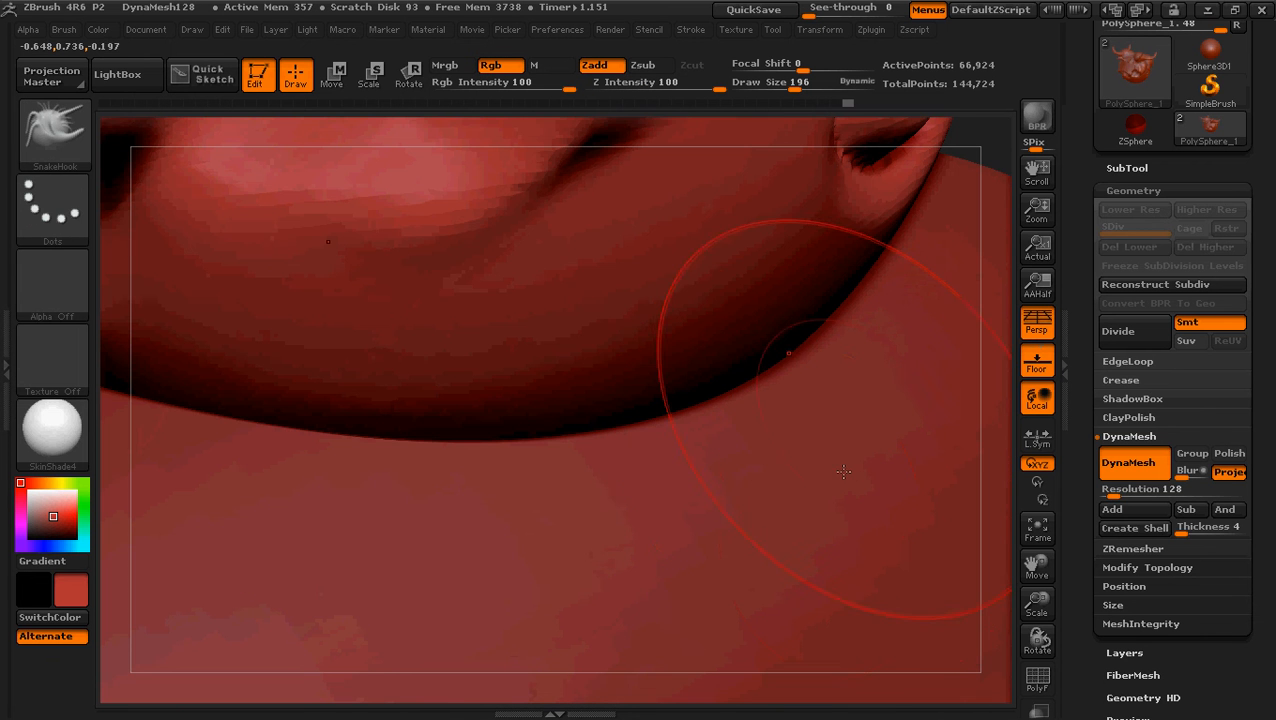
right_click_drag(683, 399, 584, 356, "ctrl")
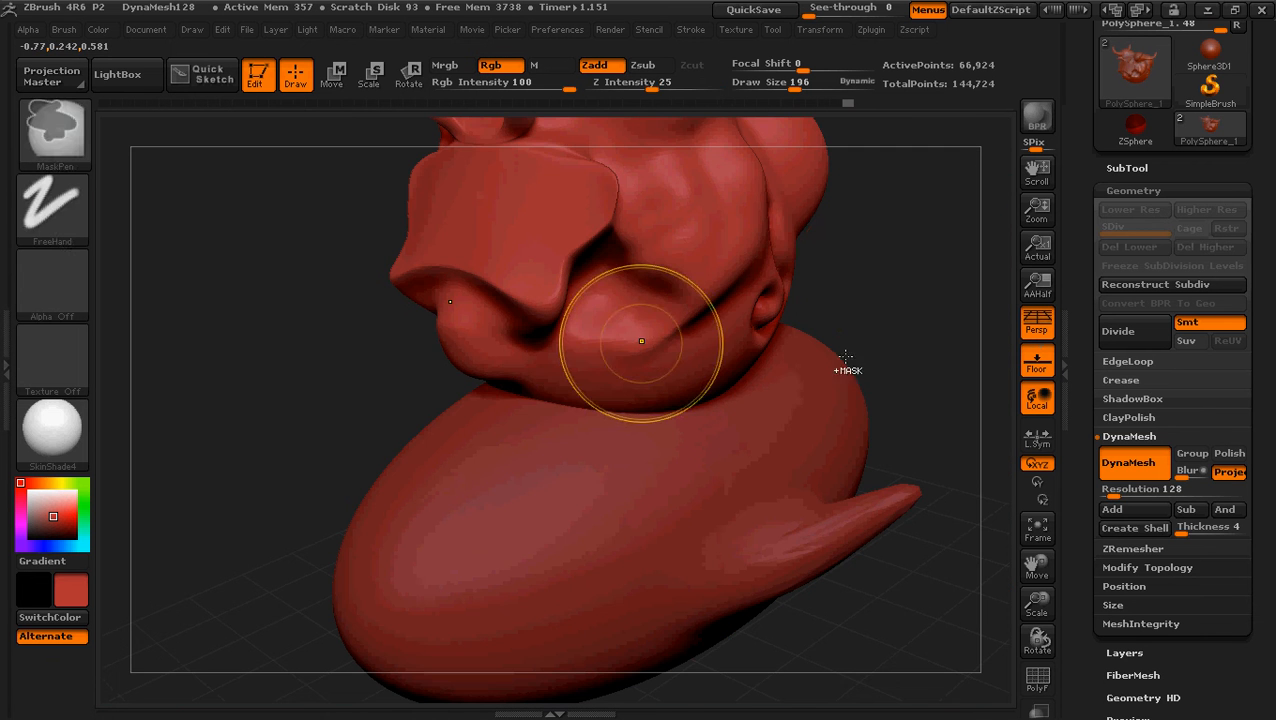
mouse_move(894, 255)
right_mouse_down()
mouse_move(738, 268)
mouse_move(685, 334)
mouse_move(631, 511)
mouse_move(305, 342)
right_mouse_up()
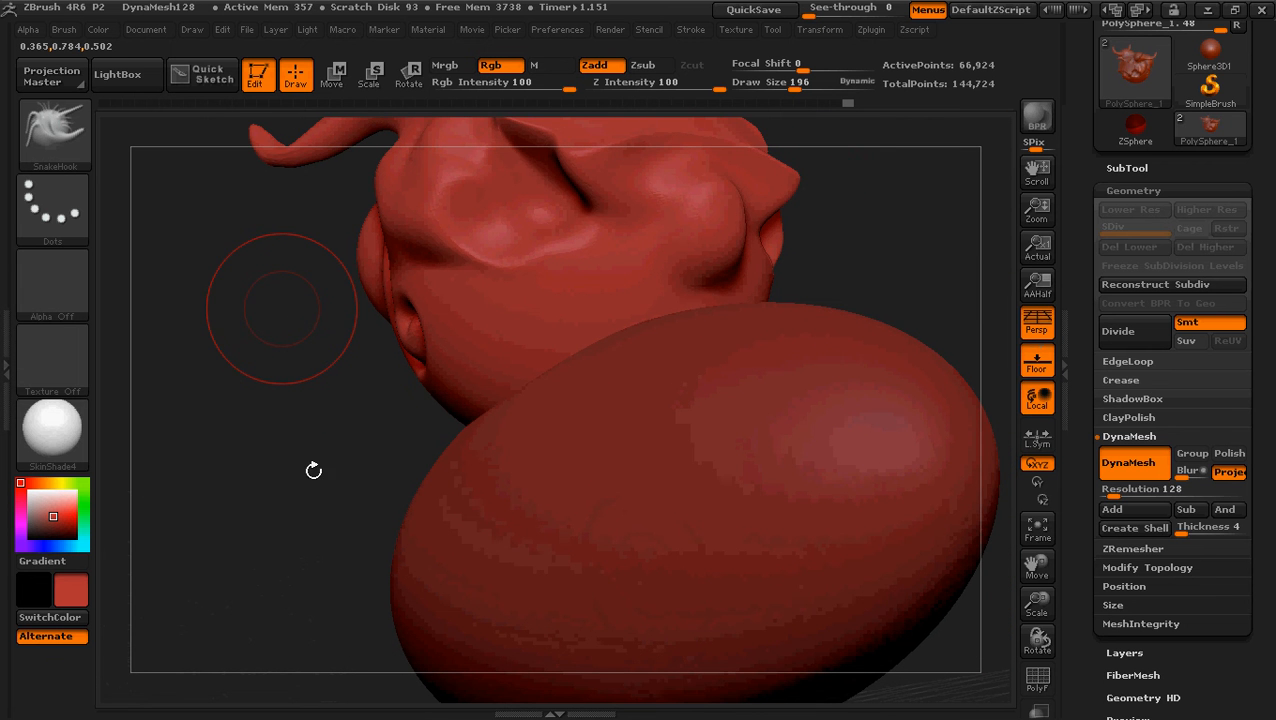
left_click_drag(522, 499, 557, 542)
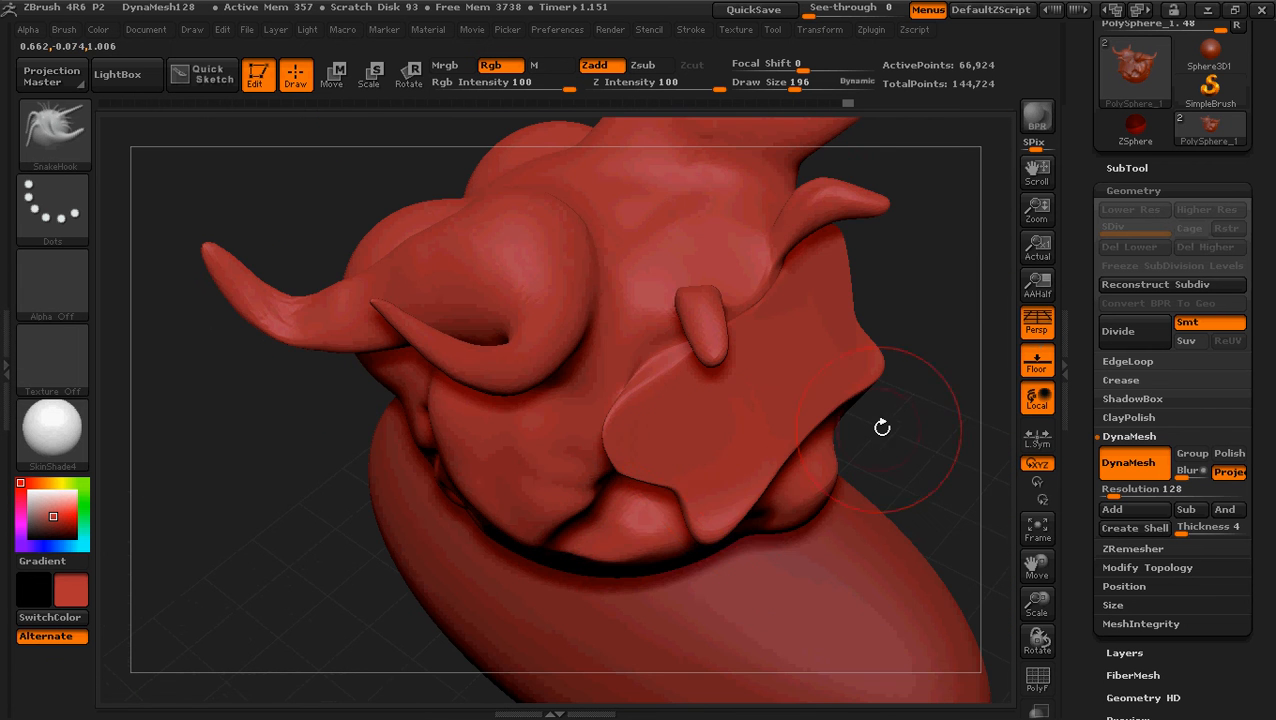
mouse_move(880, 427)
left_mouse_down()
mouse_move(901, 361)
mouse_move(1075, 392)
left_mouse_up()
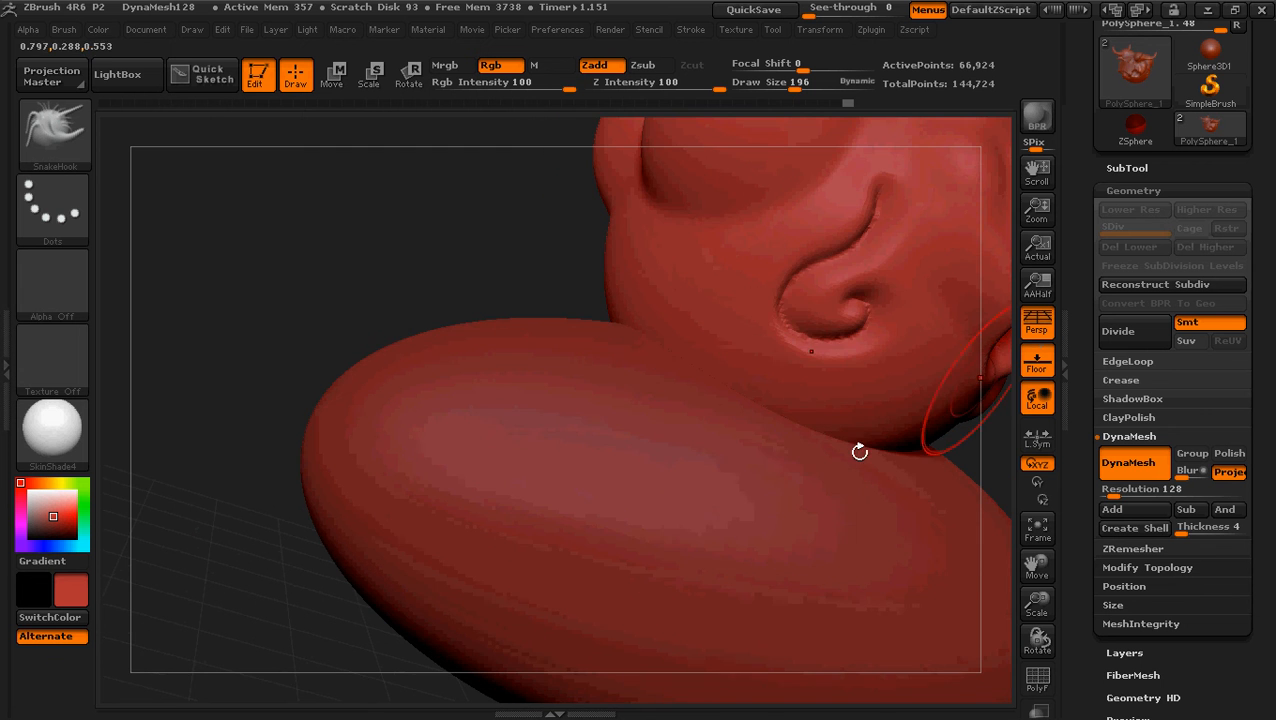
Make the body the active subtool and carve a wavy groove along its side with the Slash3 brush at draw size 92
left_click(751, 493, "alt")
mouse_move(356, 250)
left_mouse_down()
mouse_move(336, 341)
mouse_move(368, 329)
left_mouse_up()
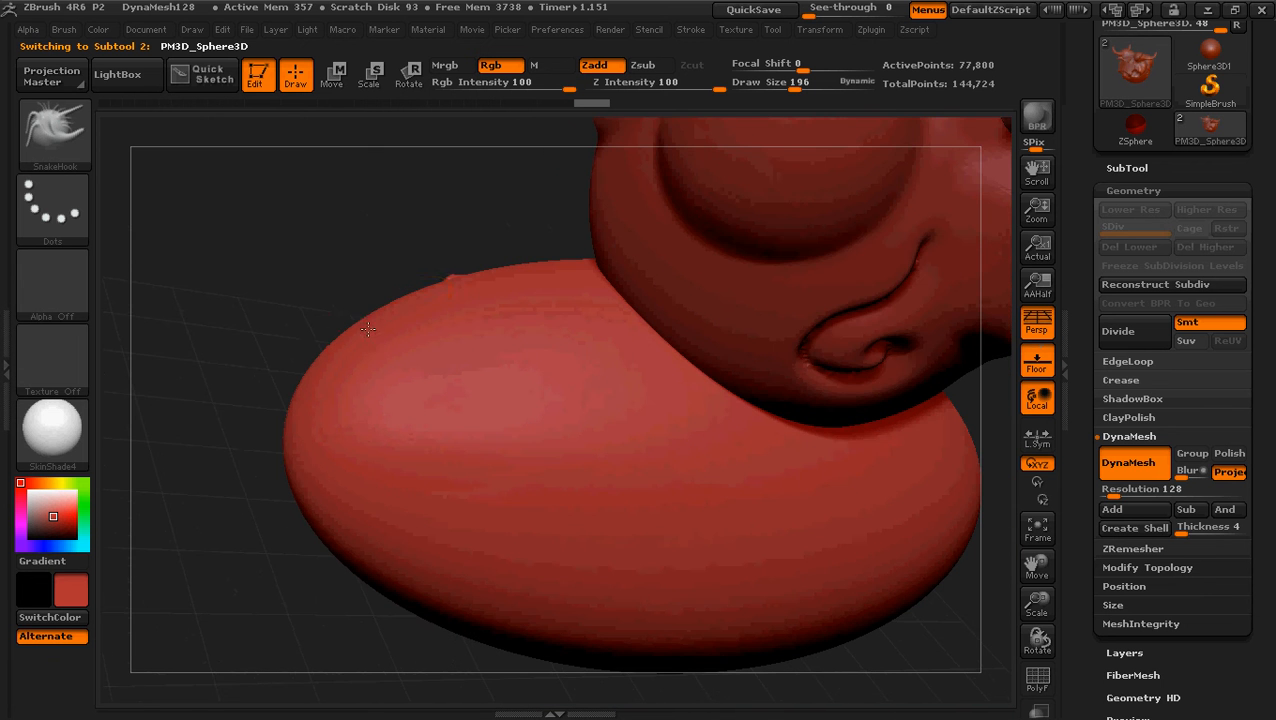
left_click(47, 128)
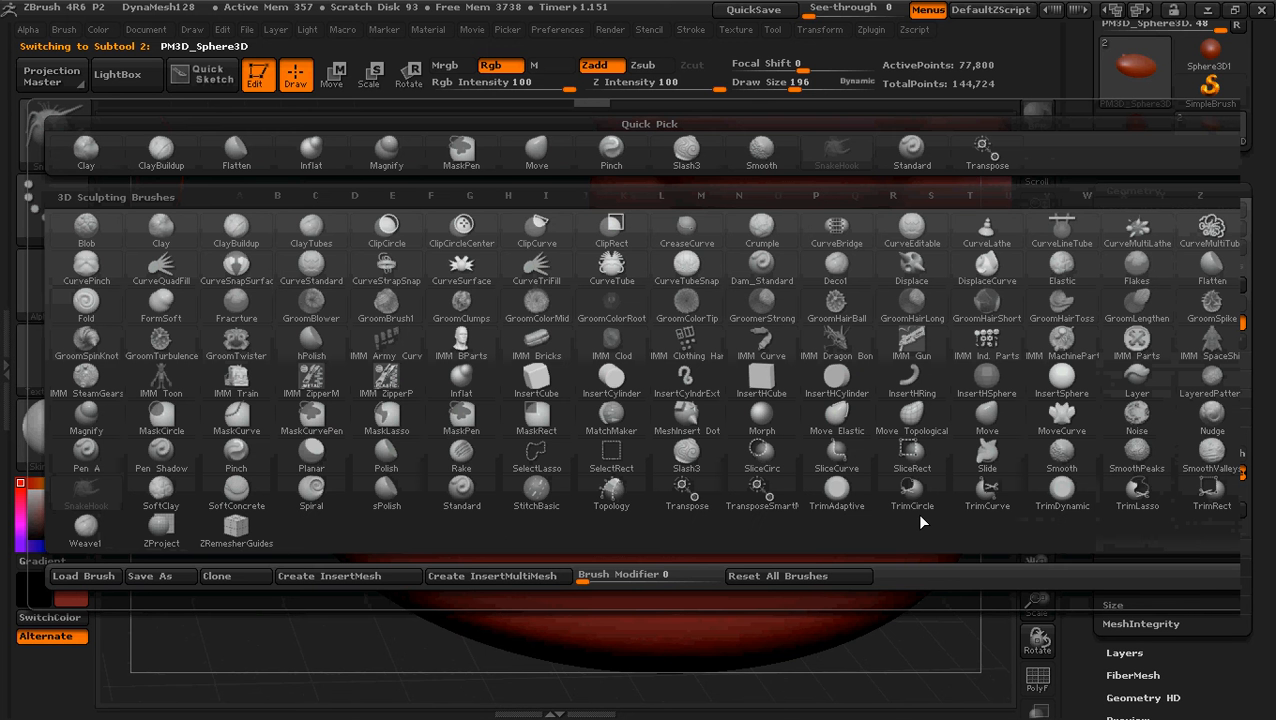
left_click(707, 164)
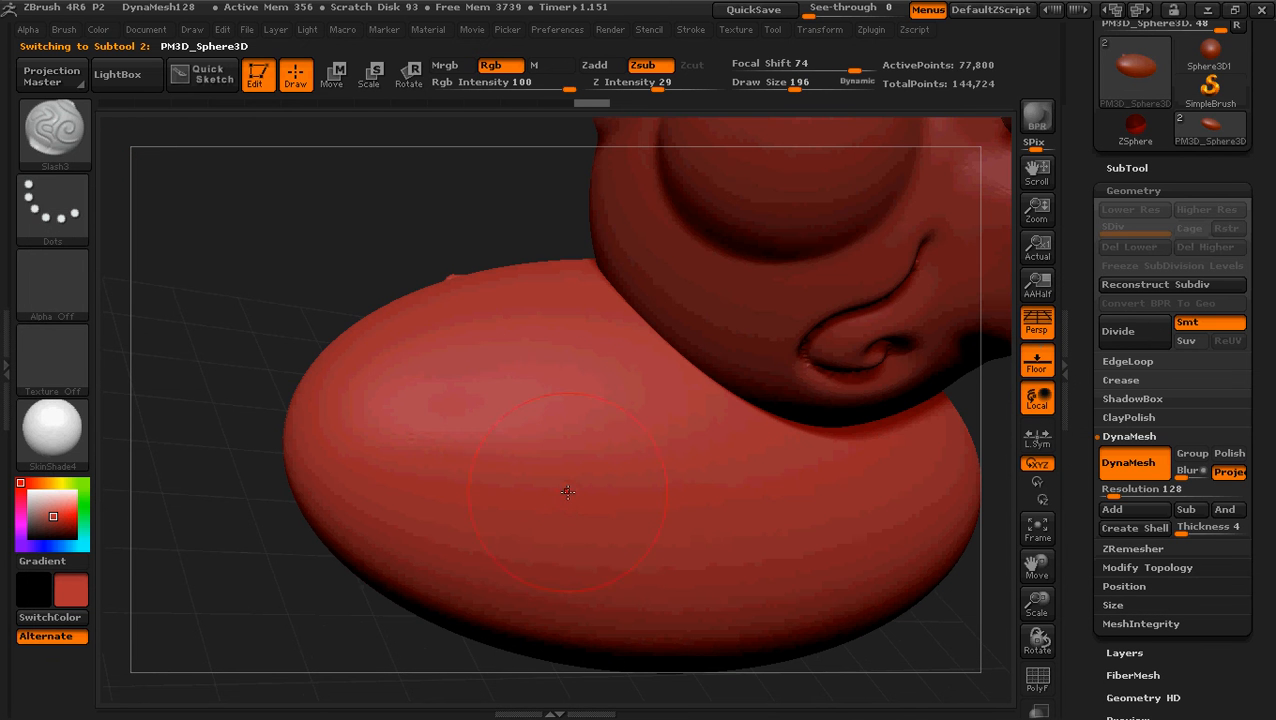
key("bracketleft")
key("bracketleft")
key("bracketleft")
key("bracketleft")
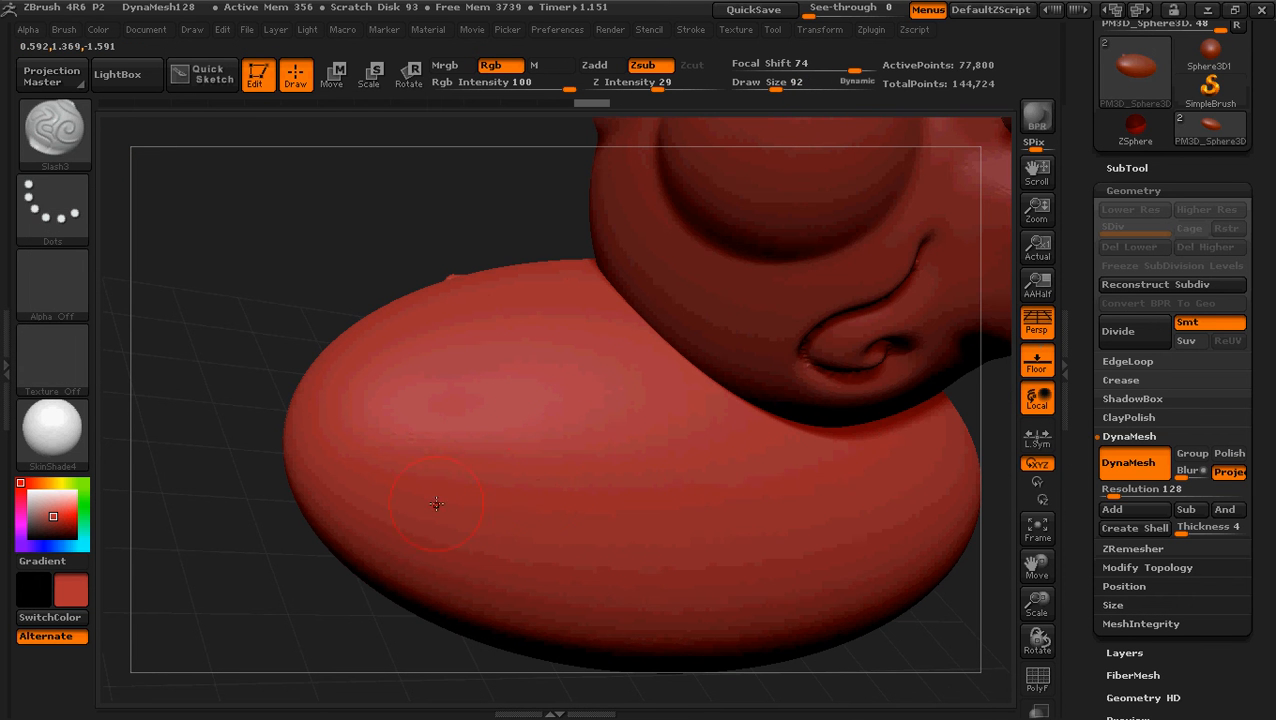
mouse_move(476, 492)
left_mouse_down()
mouse_move(625, 445)
mouse_move(708, 515)
mouse_move(798, 512)
mouse_move(770, 535)
mouse_move(560, 450)
mouse_move(438, 504)
mouse_move(552, 450)
mouse_move(800, 528)
mouse_move(640, 475)
mouse_move(520, 468)
mouse_move(631, 469)
left_mouse_up()
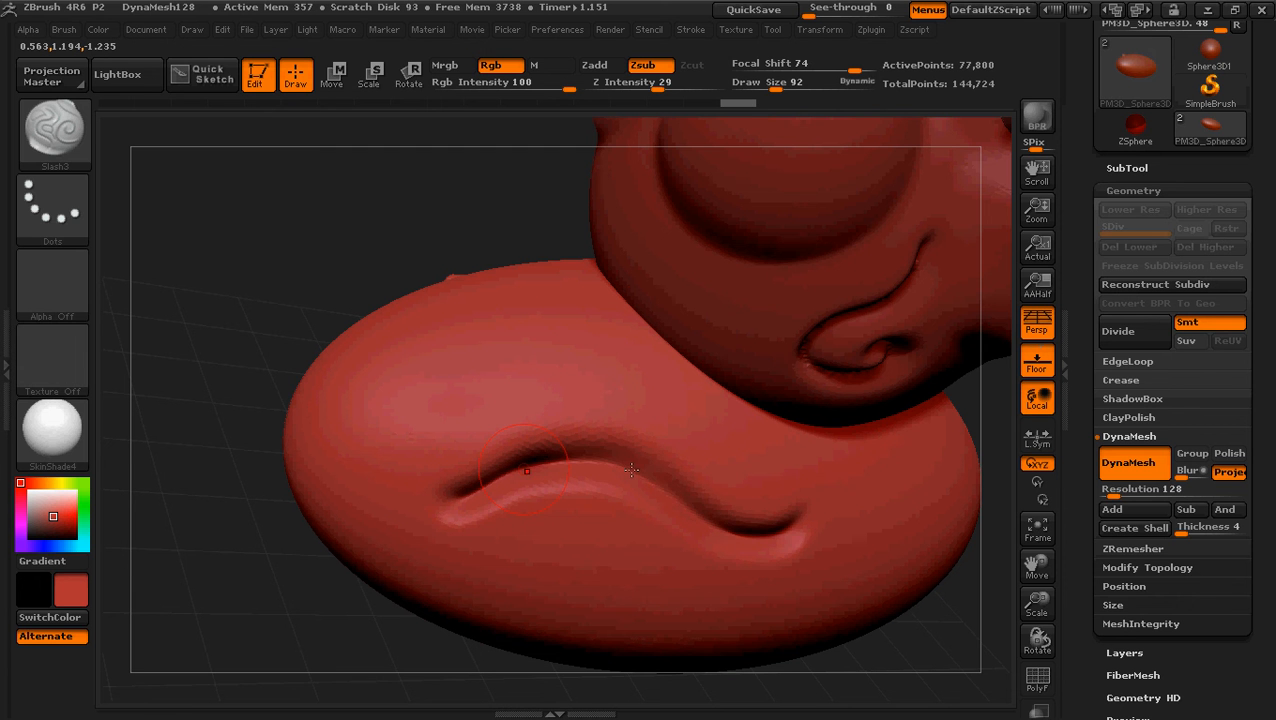
mouse_move(714, 516)
left_mouse_down()
mouse_move(785, 532)
mouse_move(560, 462)
mouse_move(490, 478)
left_mouse_up()
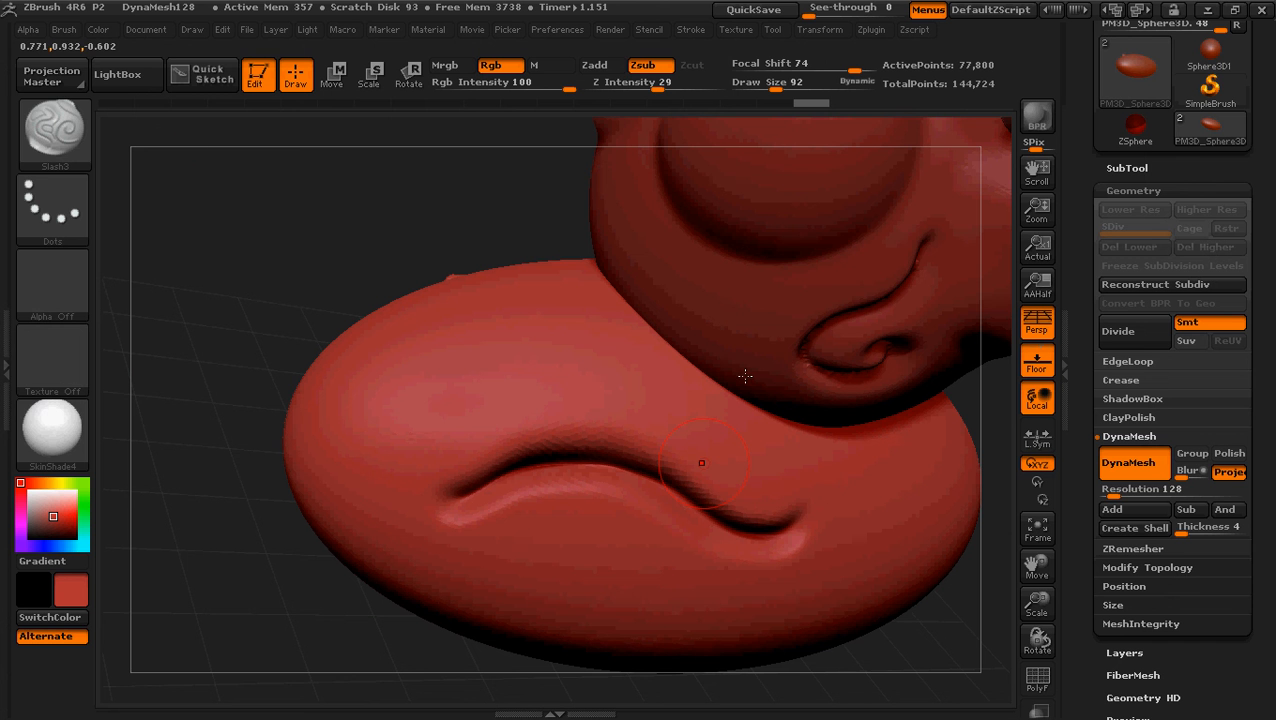
Try remeshing the grooved body at DynaMesh resolution 128, examine the groove's edges up close, and undo the remesh
mouse_move(285, 192)
left_mouse_down("ctrl")
mouse_move(302, 282)
mouse_move(291, 363)
left_mouse_up("ctrl")
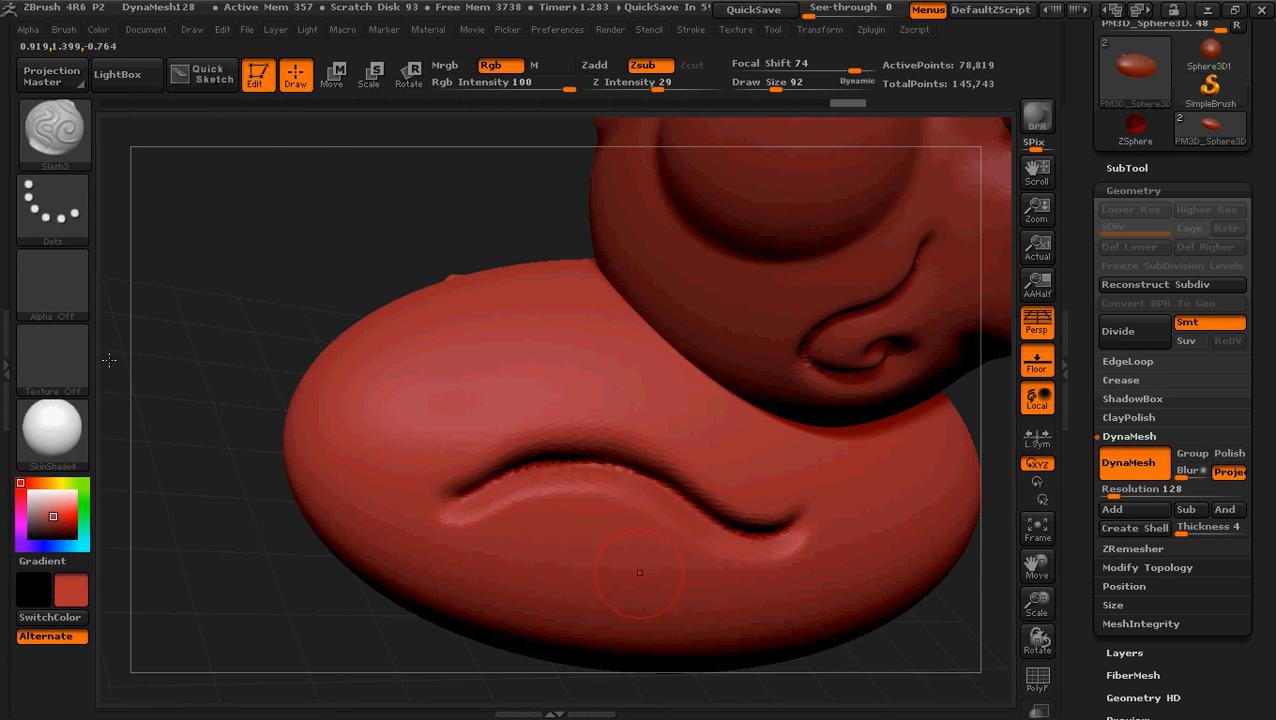
right_click_drag(232, 587, 232, 680, "ctrl")
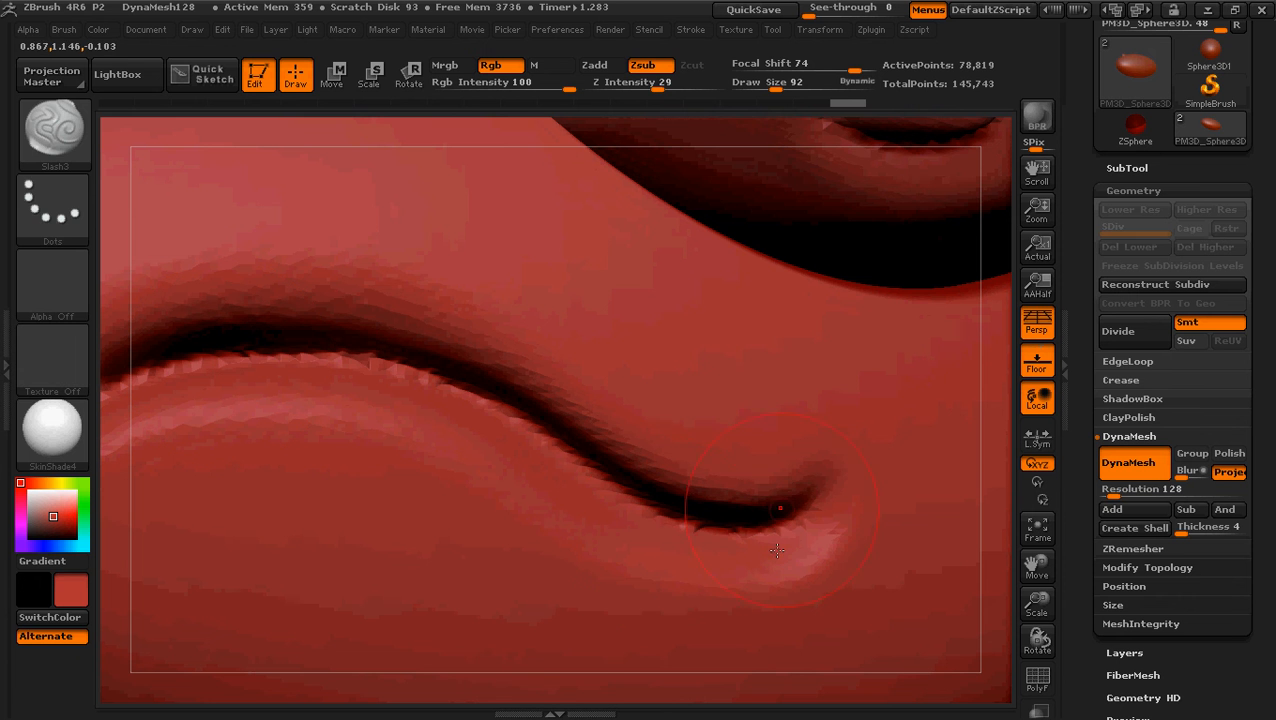
key("ctrl")
key("ctrl+z")
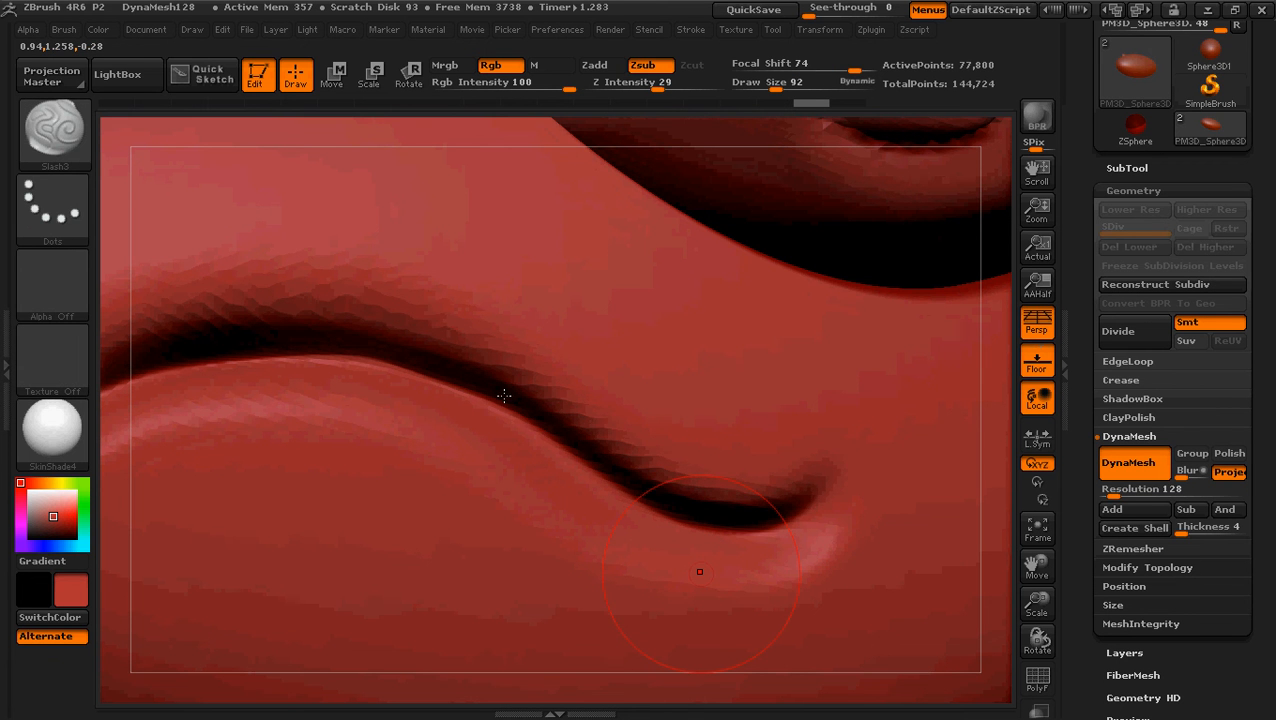
Set the body's DynaMesh resolution to 184 and remesh it to refine the groove
right_click_drag(747, 525, 722, 514, "ctrl")
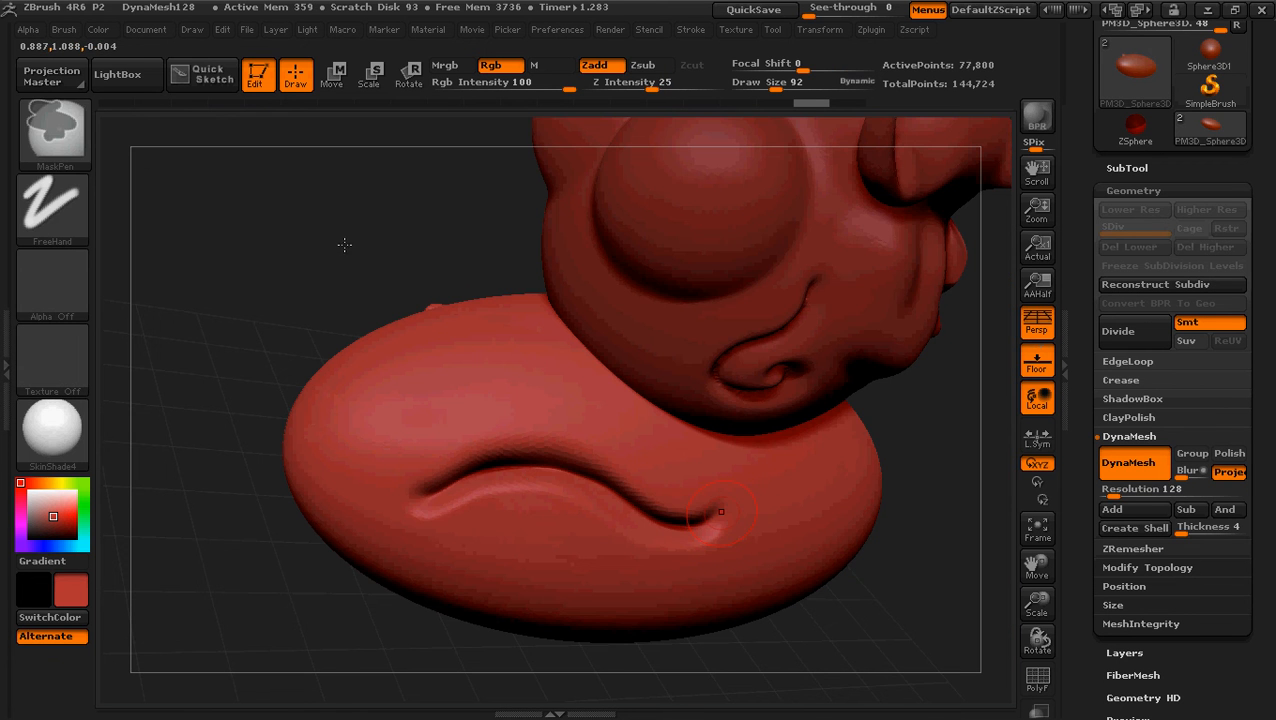
left_click_drag(366, 248, 310, 259)
left_click_drag(1113, 497, 1115, 497)
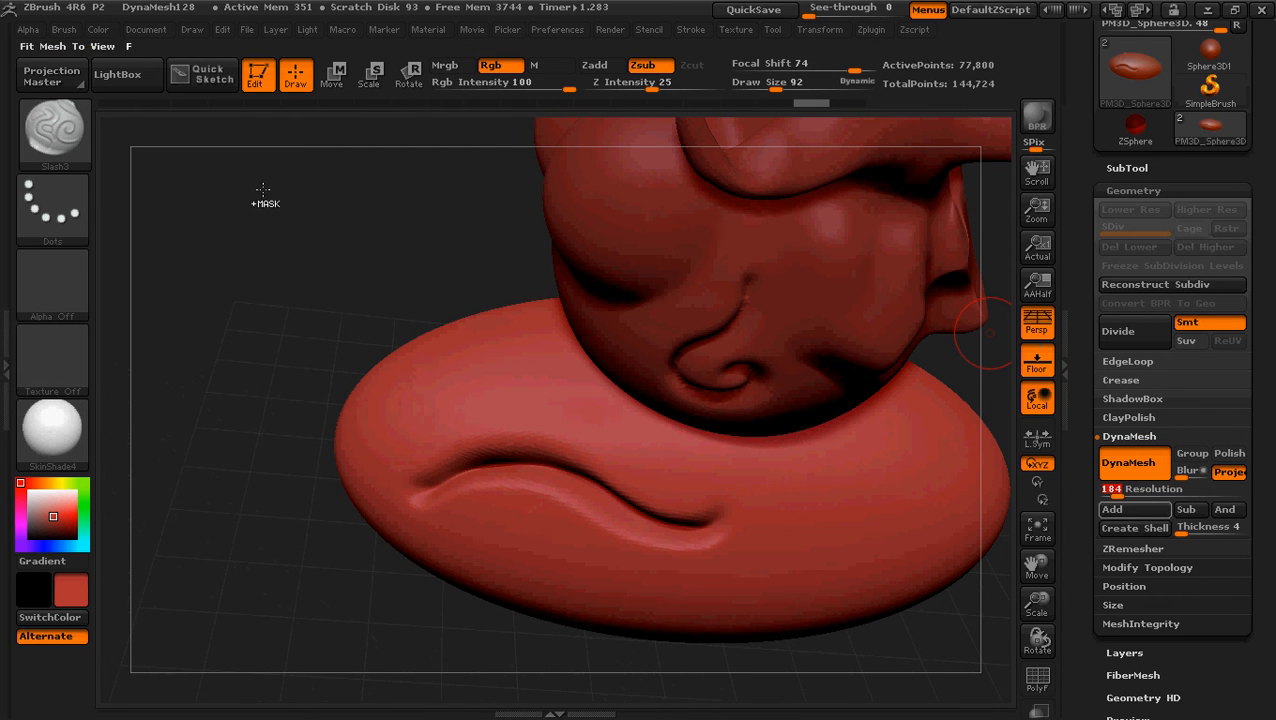
left_click_drag(278, 201, 291, 316, "ctrl")
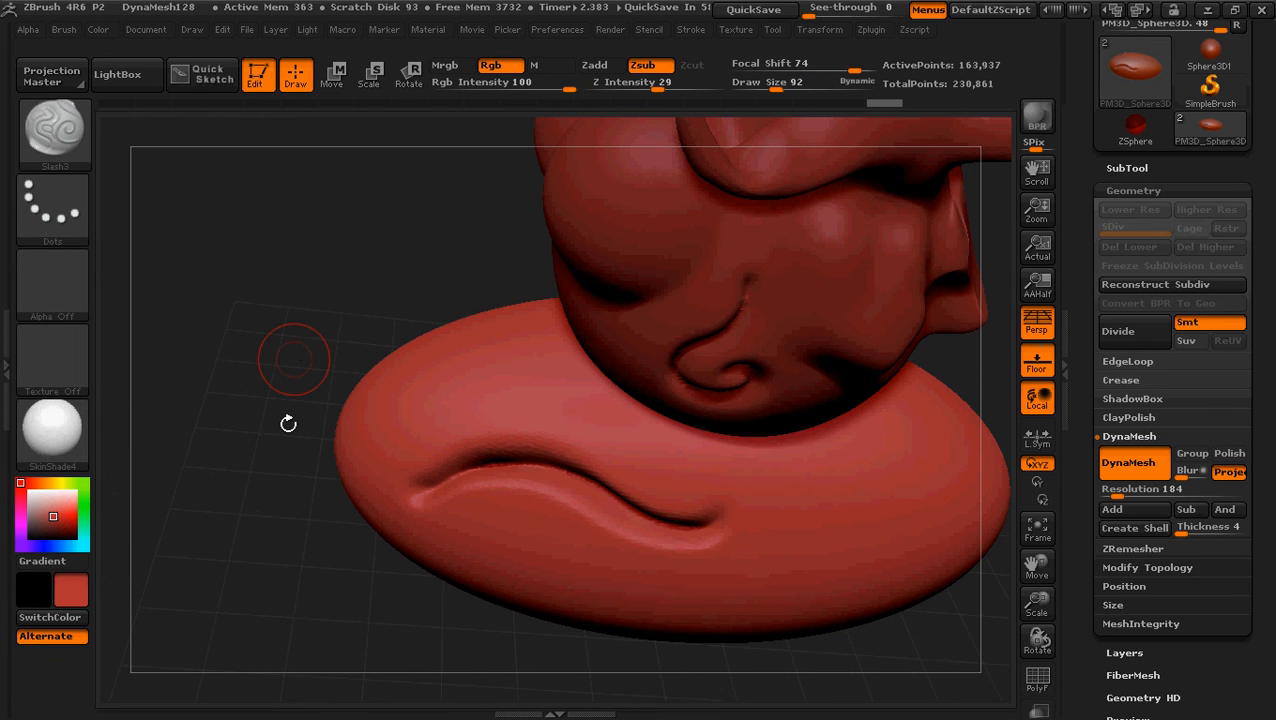
mouse_move(285, 424)
left_mouse_down()
mouse_move(276, 521)
mouse_move(311, 515)
mouse_move(248, 521)
left_mouse_up()
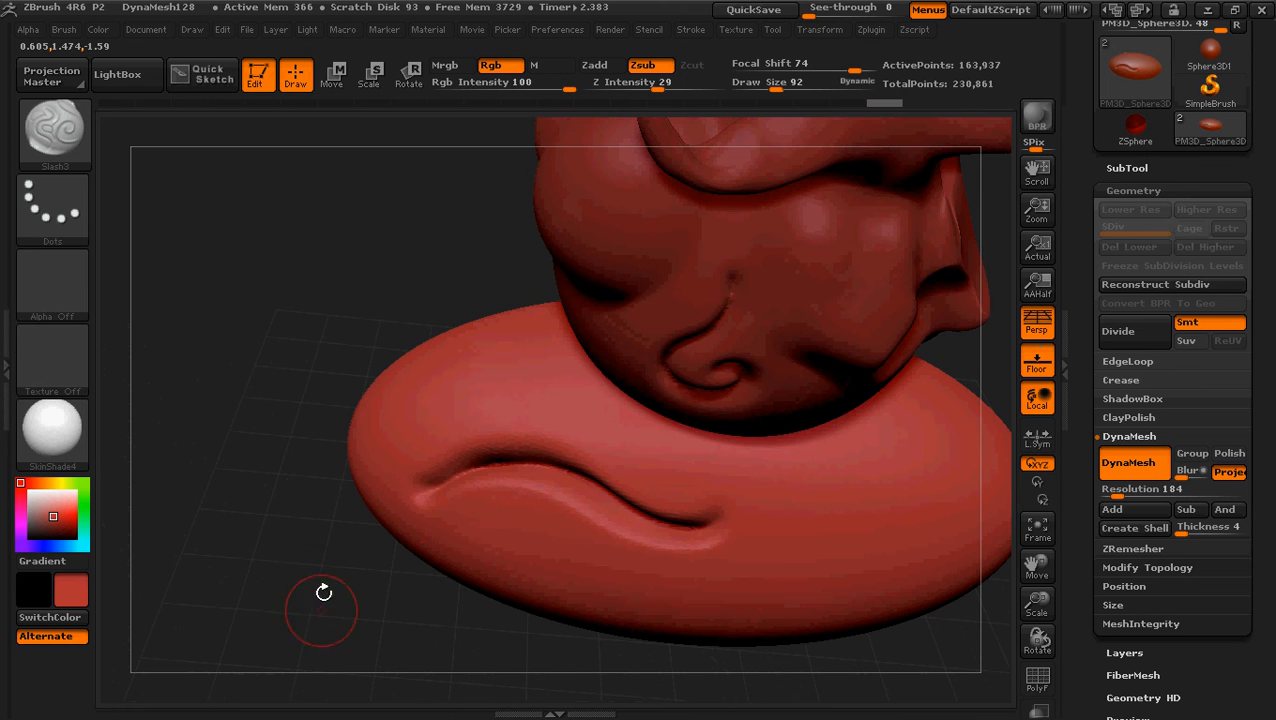
mouse_move(262, 516)
left_mouse_down()
mouse_move(333, 555)
mouse_move(412, 566)
left_mouse_up()
right_click_drag(852, 601, 773, 442, "ctrl")
left_click_drag(750, 527, 798, 605, "ctrl")
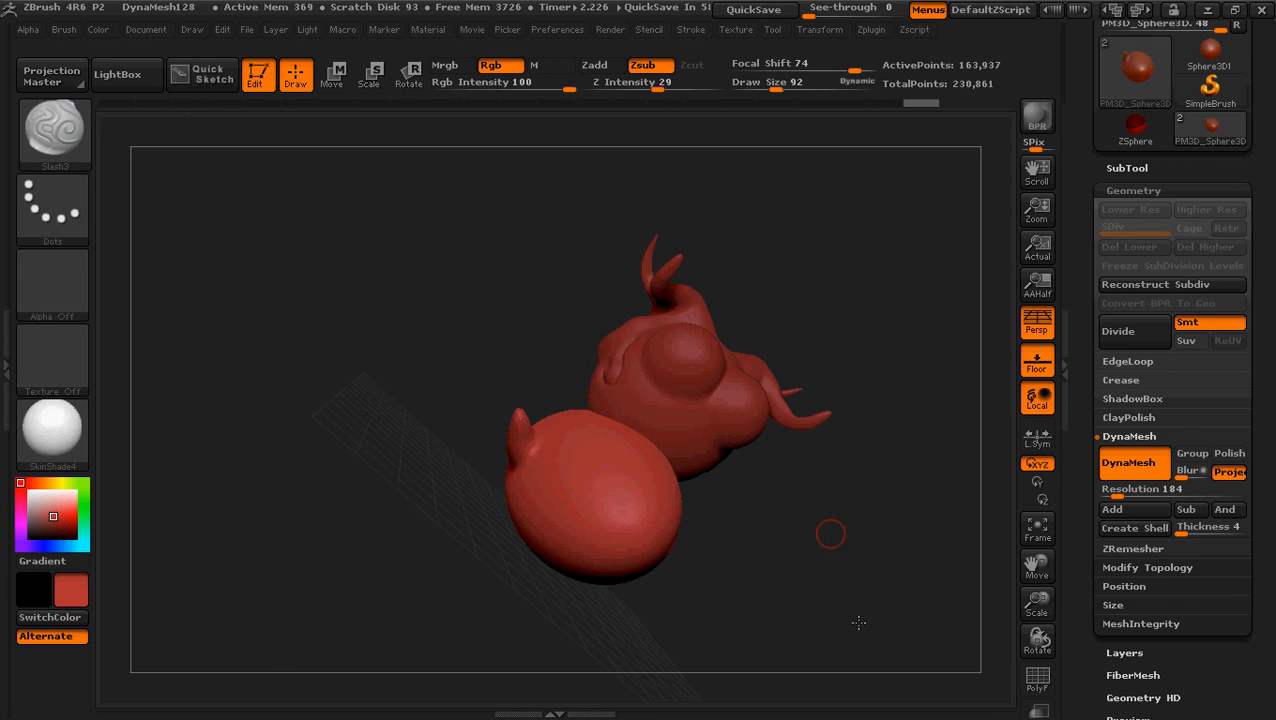
Review the head and body together from the side and front, and make the head the active subtool
mouse_move(852, 619)
left_mouse_down("shift")
mouse_move(806, 560)
mouse_move(700, 483)
mouse_move(769, 498)
mouse_move(721, 480)
left_mouse_up("shift")
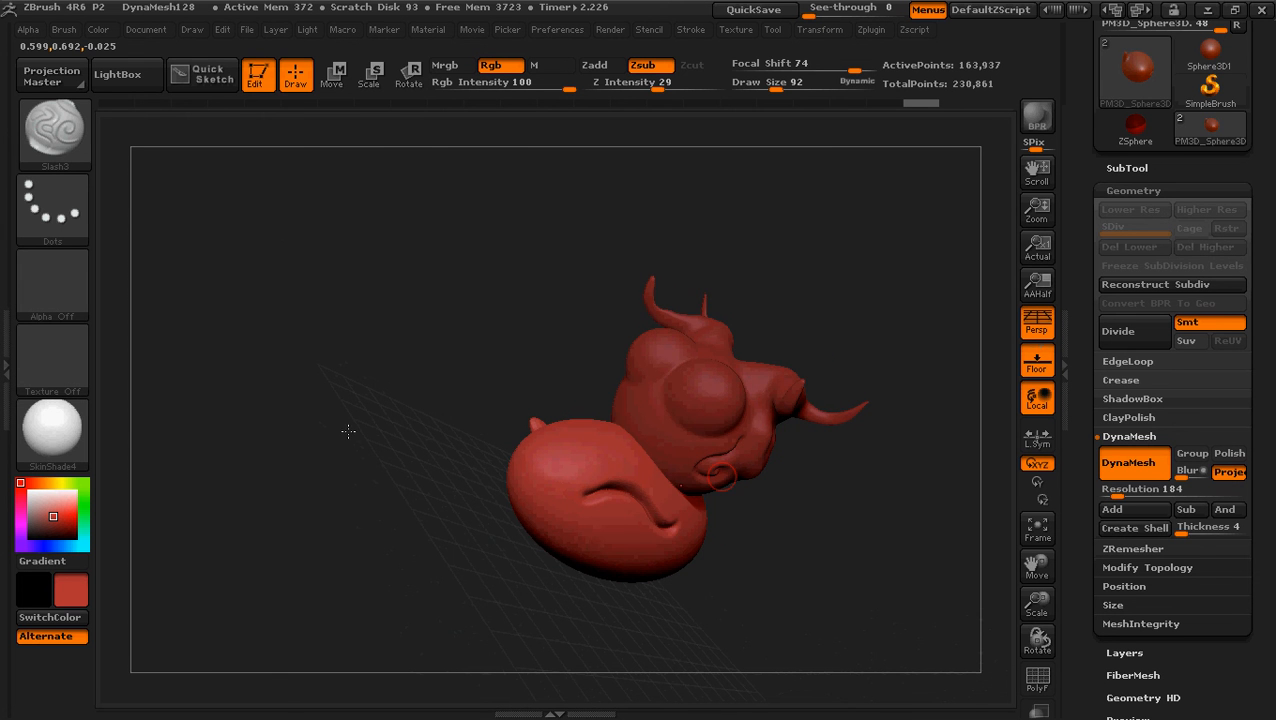
left_click_drag(323, 421, 200, 198)
left_click_drag(200, 198, 461, 365)
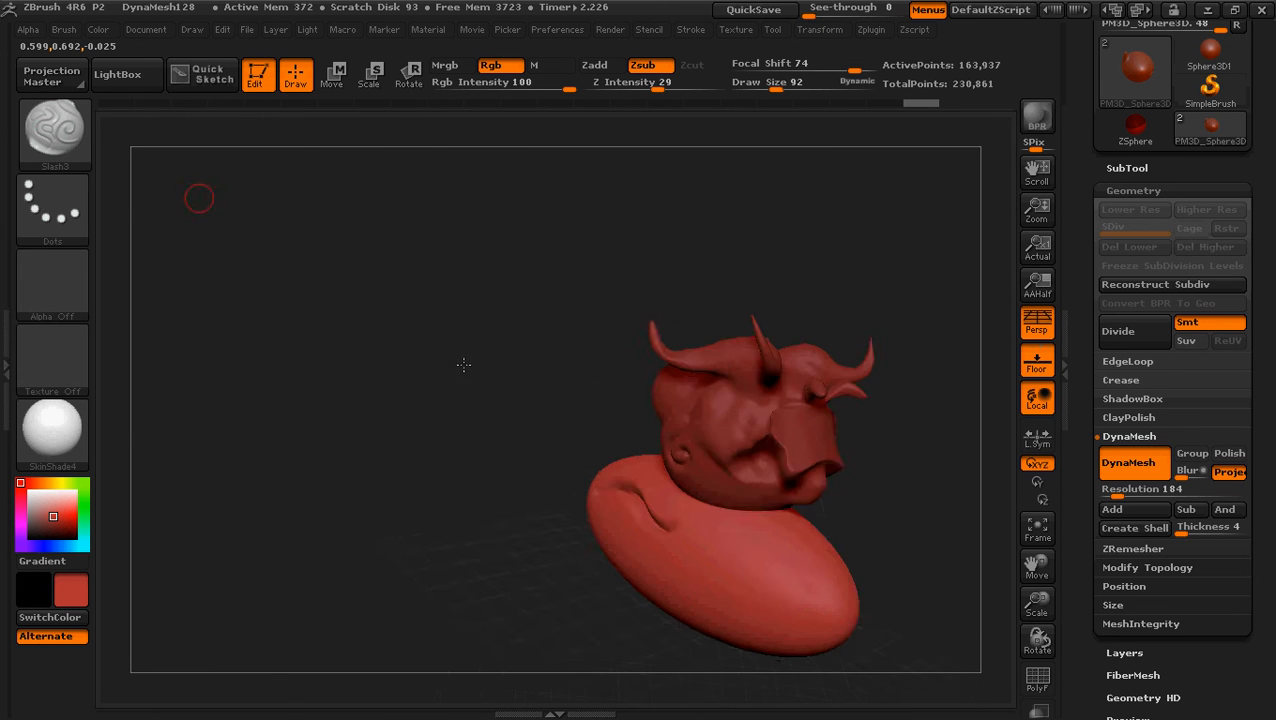
left_click_drag(484, 513, 427, 451)
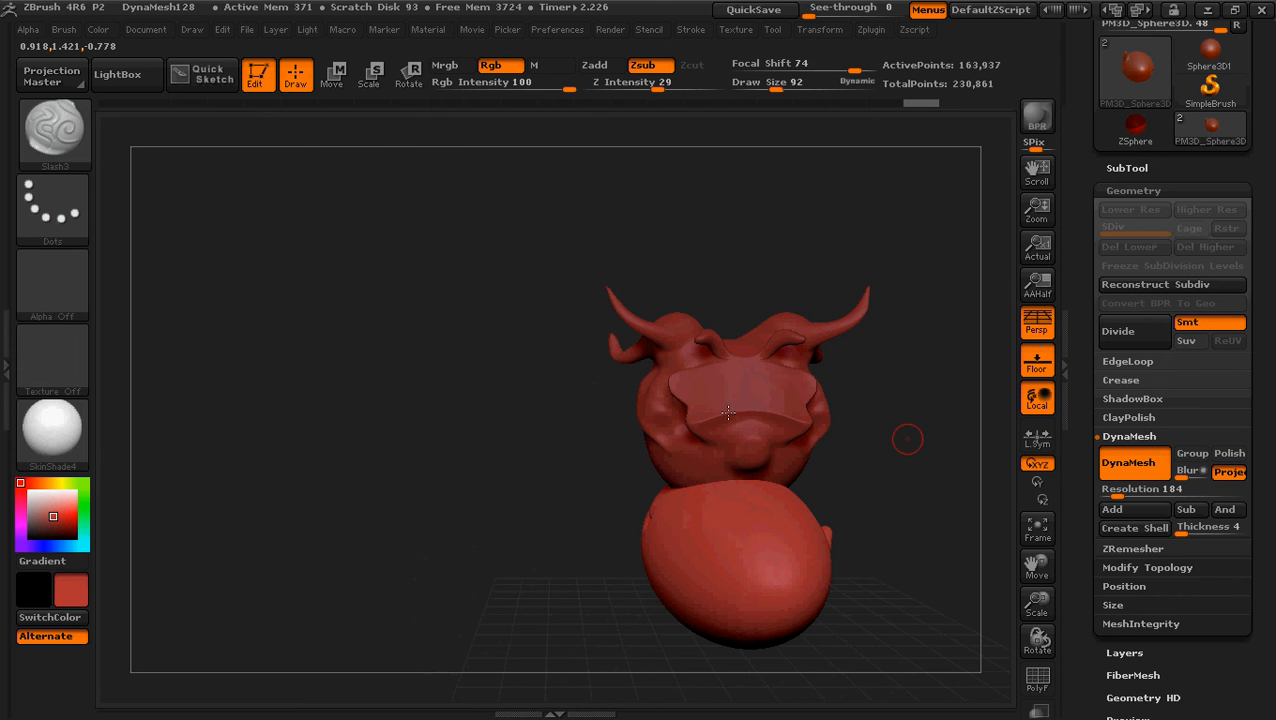
left_click_drag(908, 439, 728, 412, "alt")
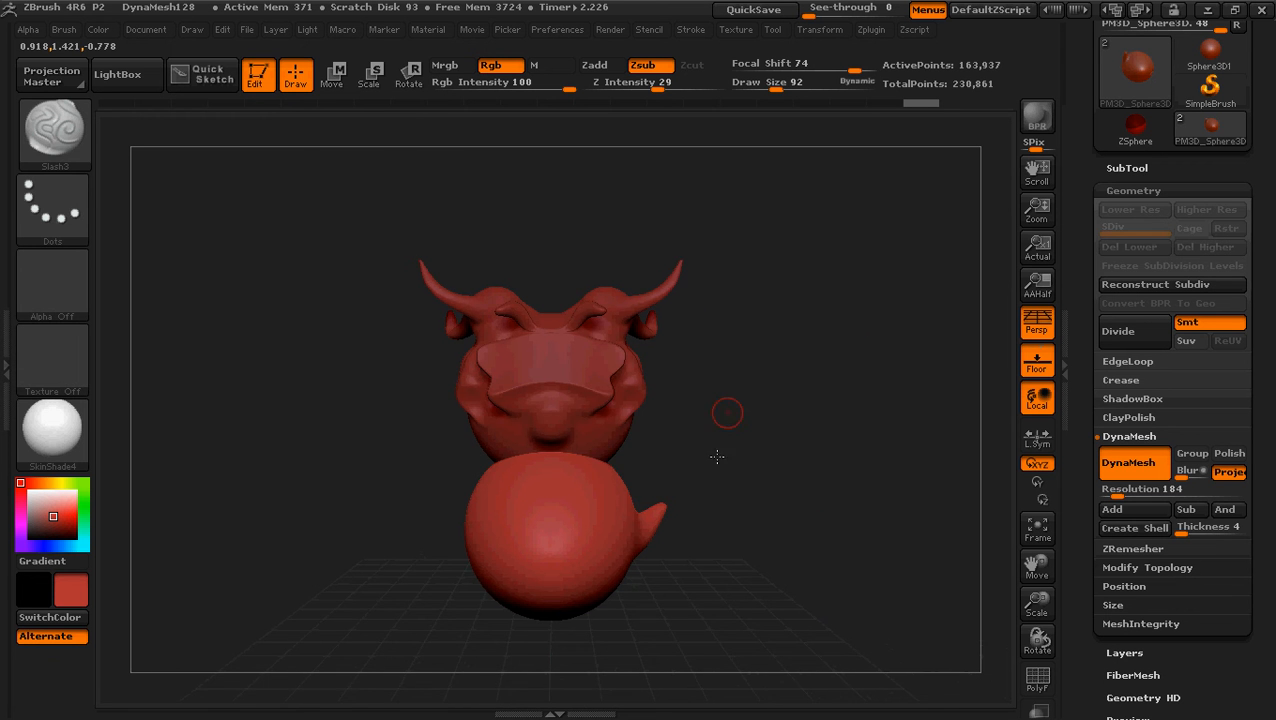
mouse_move(729, 413)
left_mouse_down()
mouse_move(706, 450)
mouse_move(718, 447)
left_mouse_up()
key("ctrl")
left_click_drag(722, 496, 712, 465)
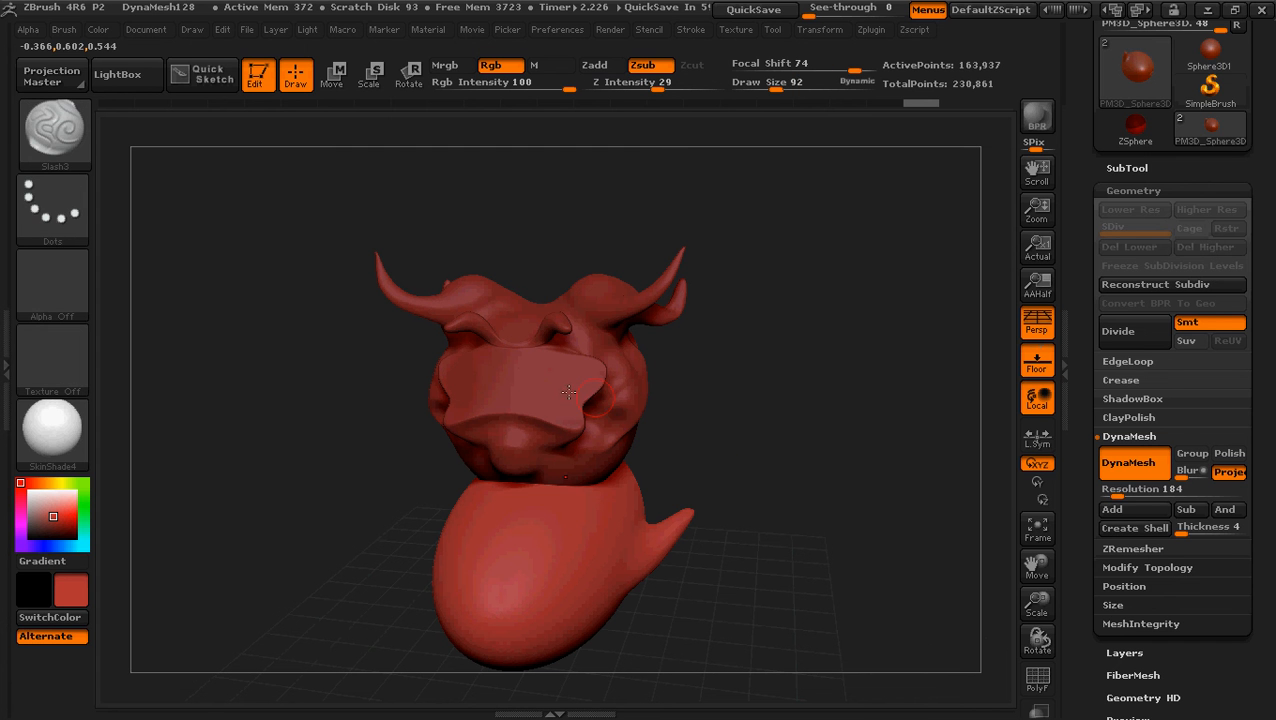
left_click(528, 386, "alt")
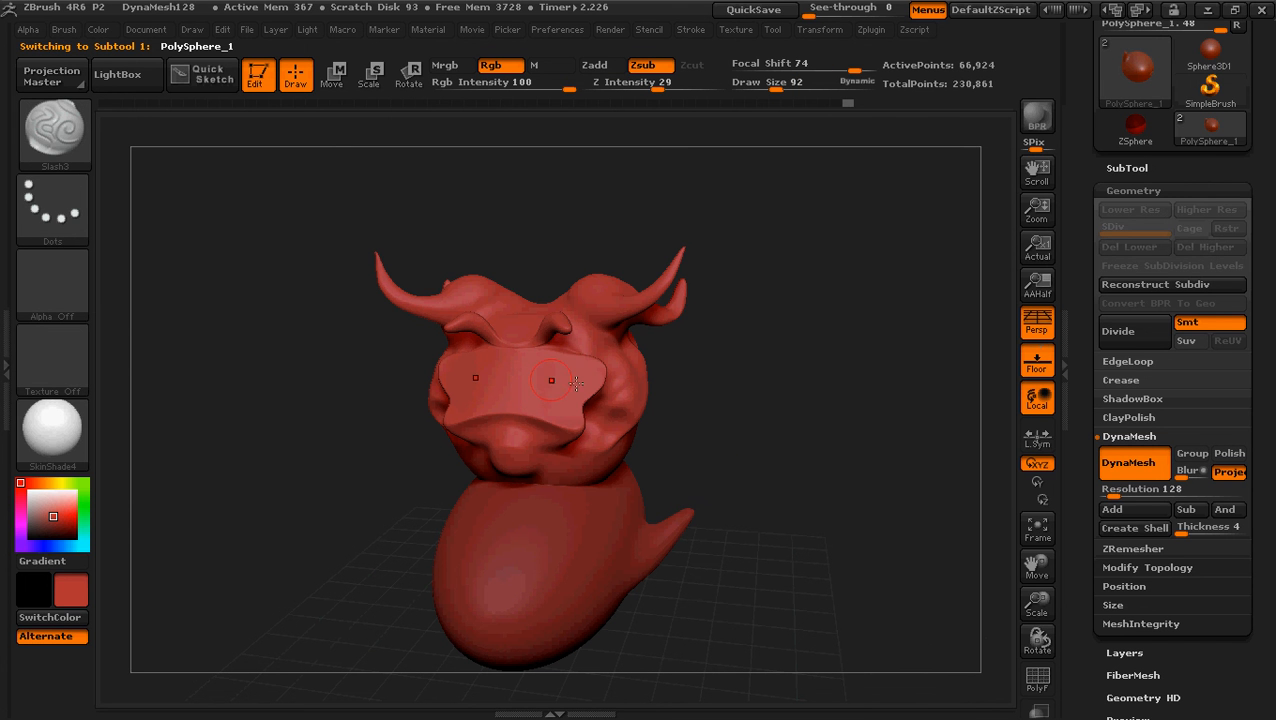
Make the body the active subtool and build up swollen folds on its front with the Inflat brush, enlarging the draw size to 144
left_click(556, 566, "alt")
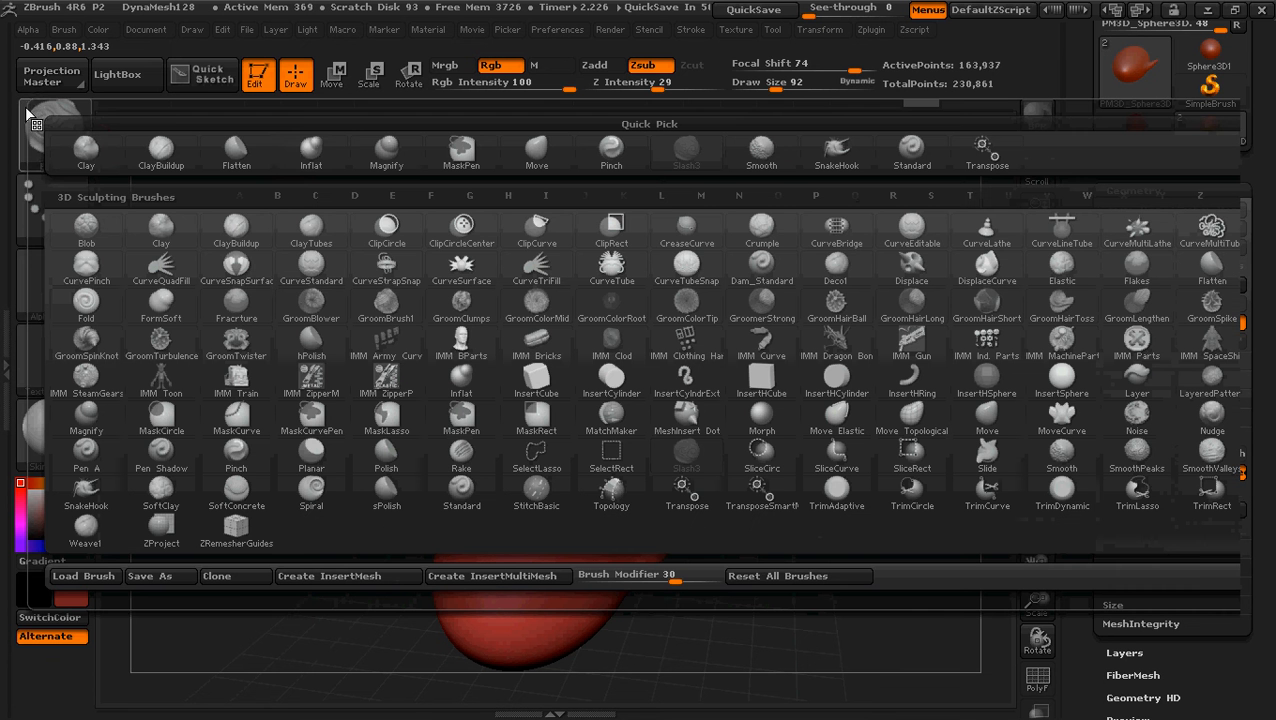
left_click(52, 130)
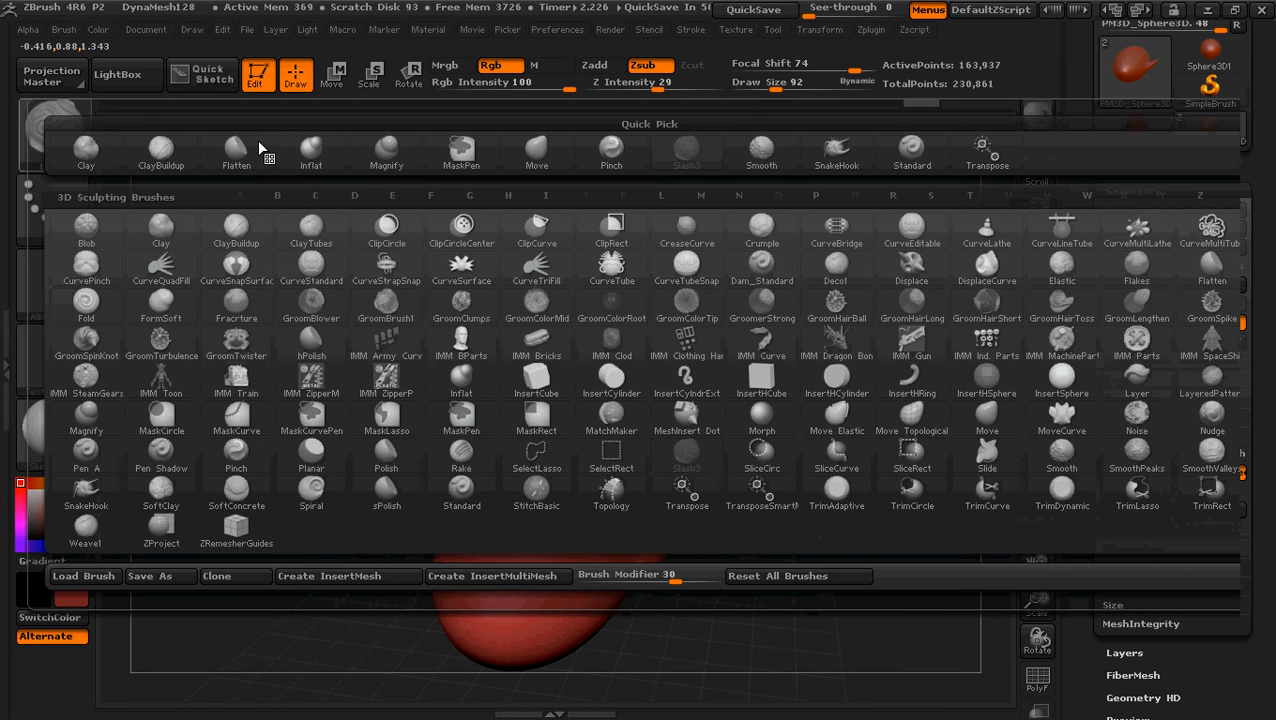
left_click(311, 150)
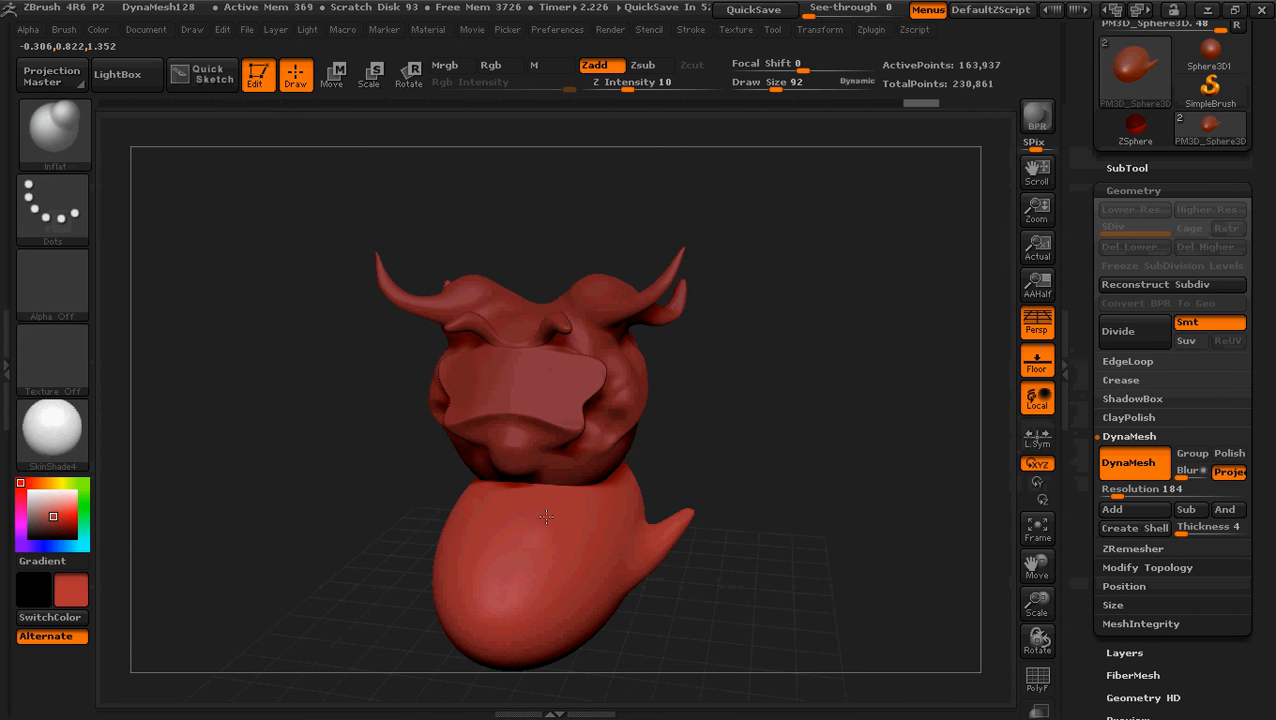
mouse_move(546, 516)
left_mouse_down()
mouse_move(562, 530)
mouse_move(533, 559)
mouse_move(564, 515)
mouse_move(585, 514)
left_mouse_up()
key("bracketright")
key("bracketright")
key("bracketright")
key("bracketright")
key("bracketright")
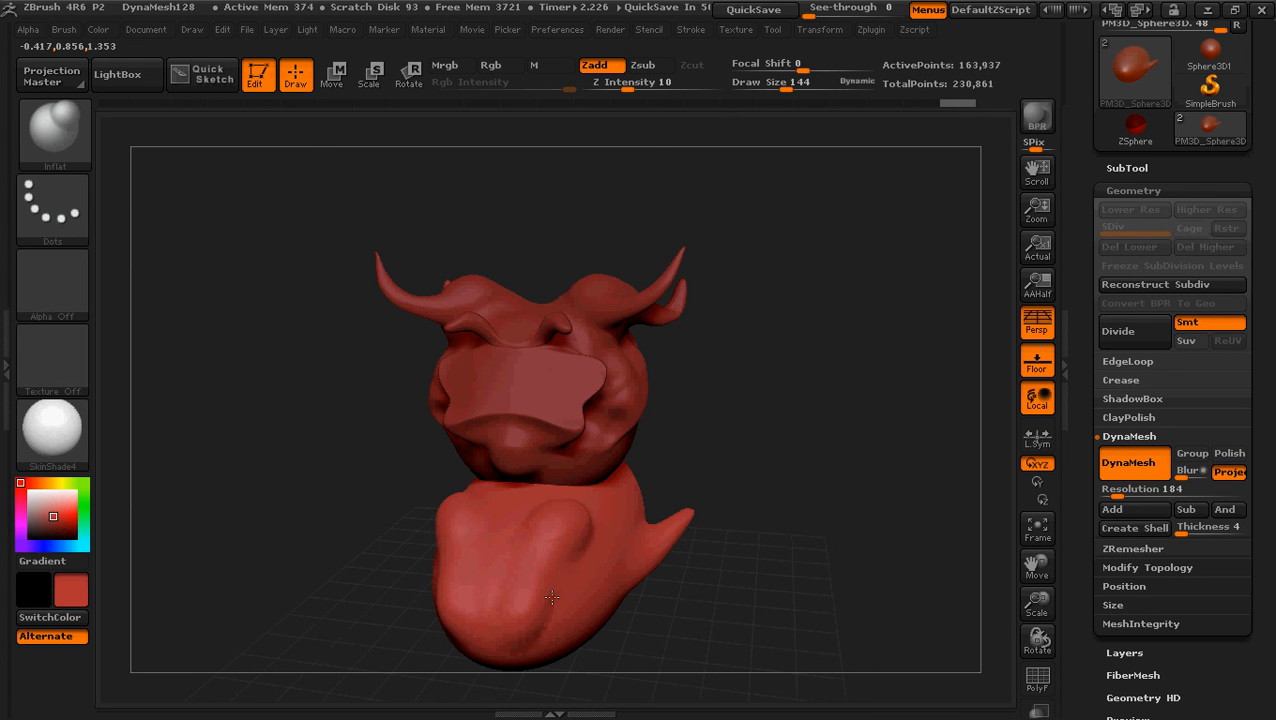
mouse_move(552, 597)
left_mouse_down()
mouse_move(530, 628)
mouse_move(570, 538)
mouse_move(558, 572)
mouse_move(574, 630)
mouse_move(612, 580)
mouse_move(570, 534)
mouse_move(560, 564)
left_mouse_up()
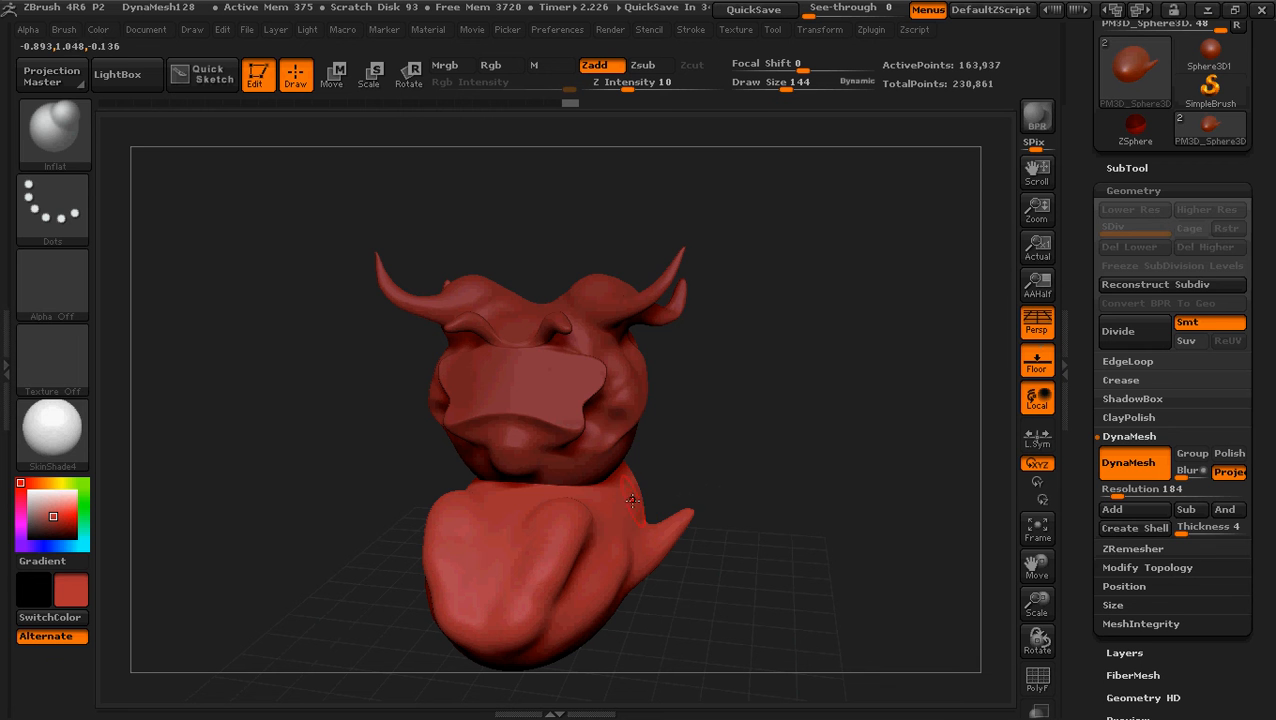
Carve deep curving grooves down the body's front with the Slash3 brush at Z Intensity 52, and make the head the active subtool
left_click(52, 130)
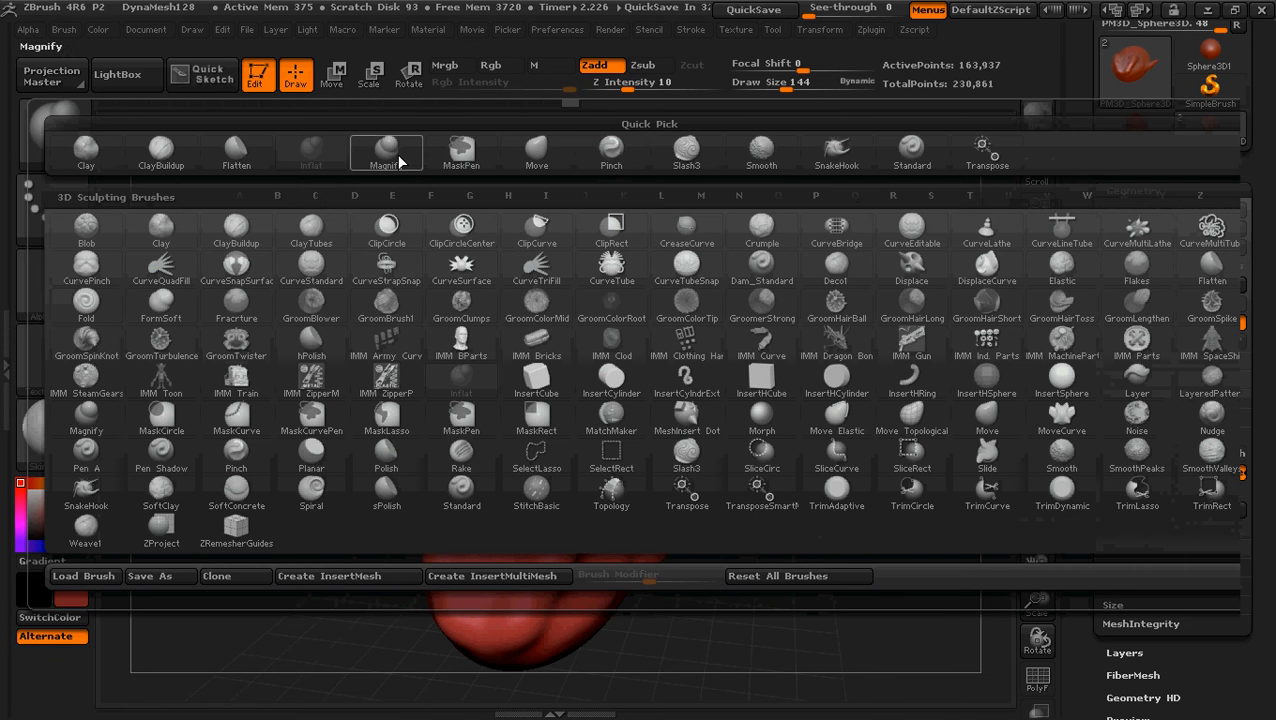
left_click(638, 156)
left_click(52, 130)
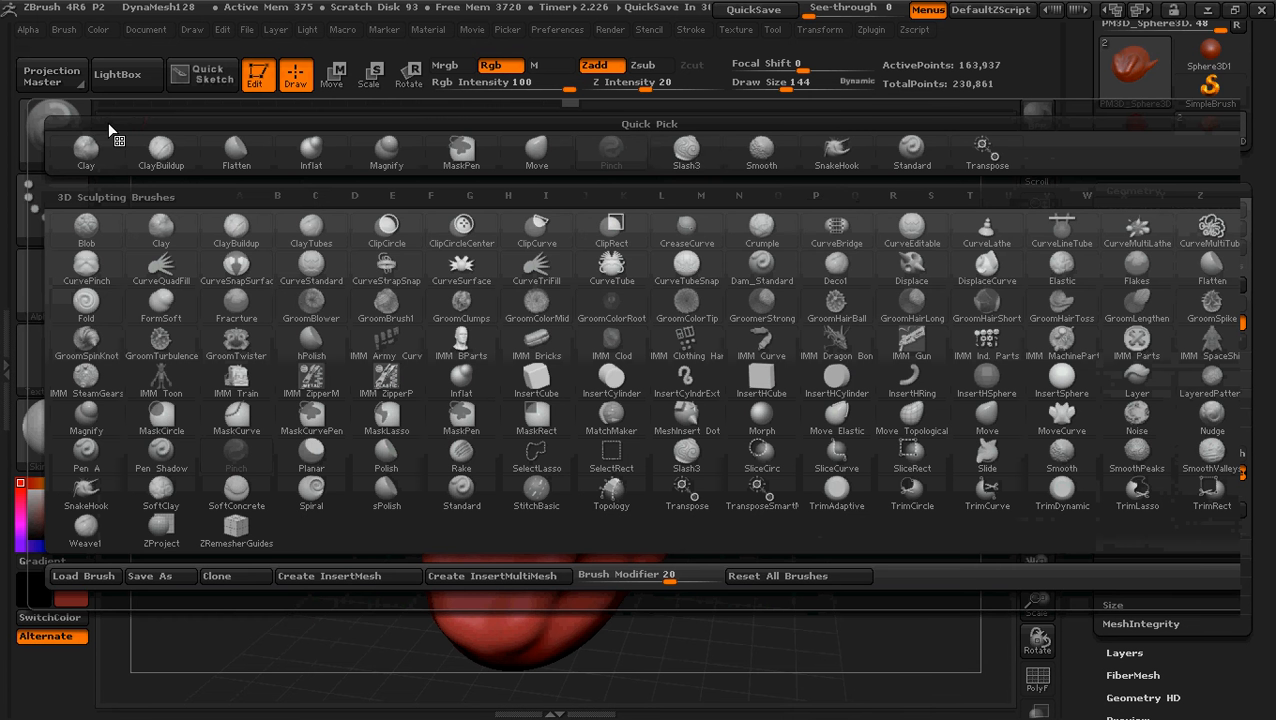
left_click(686, 150)
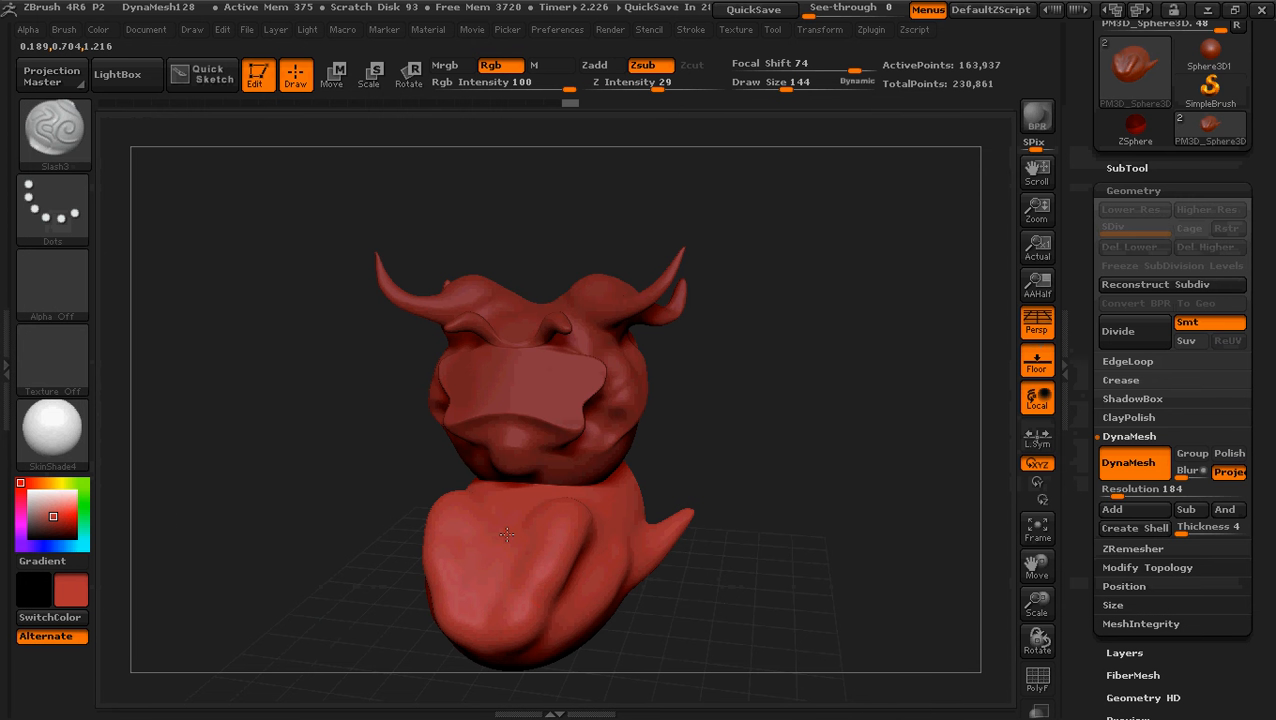
left_click_drag(658, 89, 681, 89)
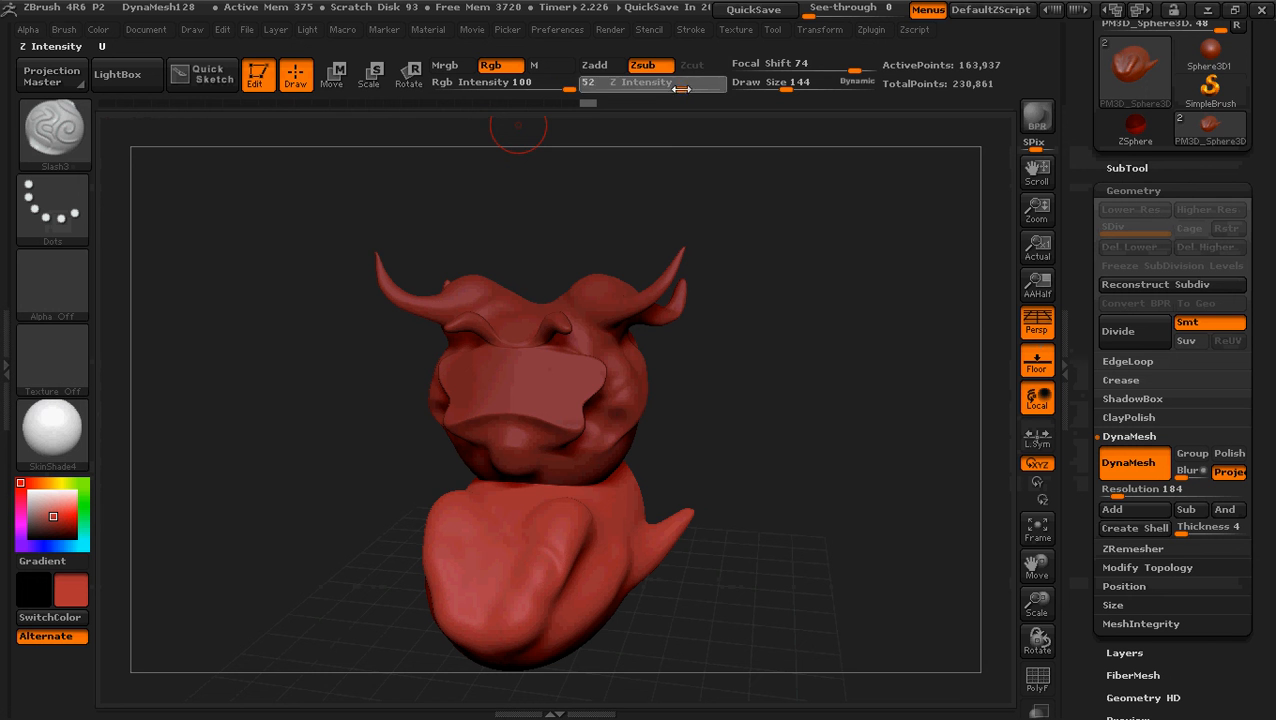
mouse_move(495, 500)
left_mouse_down()
mouse_move(558, 575)
mouse_move(565, 605)
left_mouse_up()
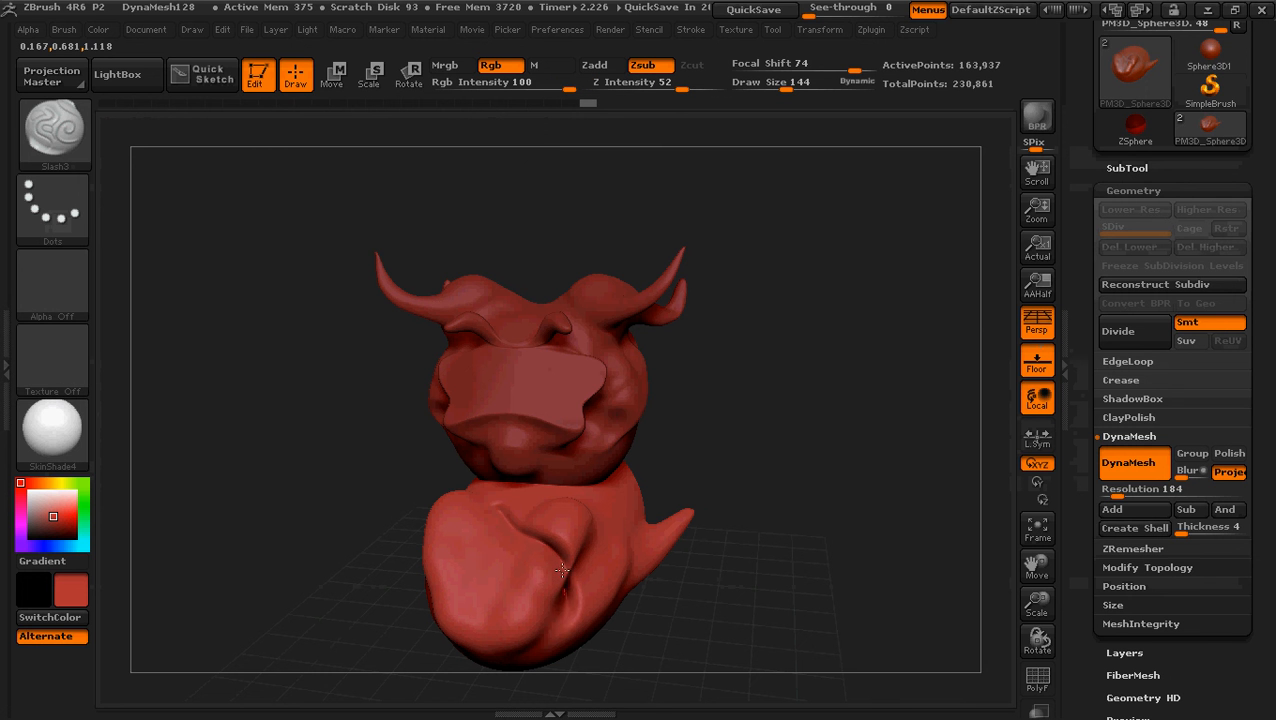
mouse_move(497, 498)
left_mouse_down()
mouse_move(532, 540)
mouse_move(557, 632)
left_mouse_up()
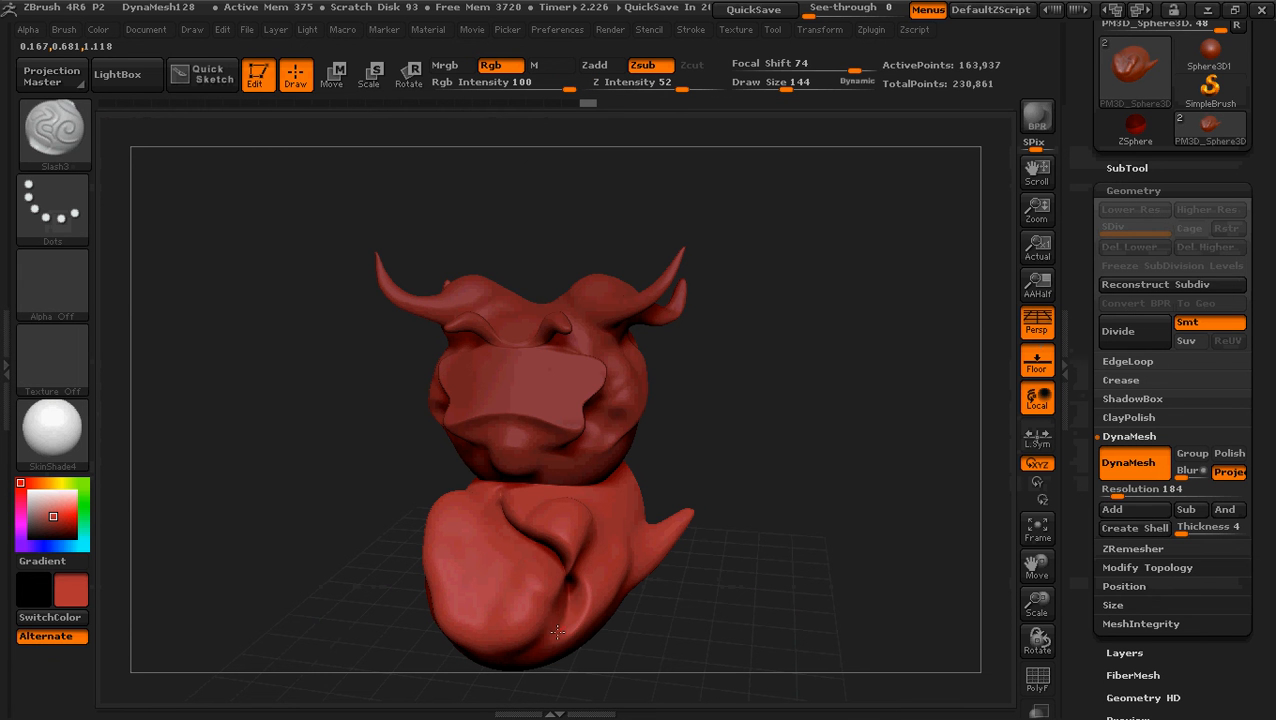
mouse_move(760, 433)
left_mouse_down()
mouse_move(781, 473)
mouse_move(763, 441)
left_mouse_up()
left_click(597, 383, "alt")
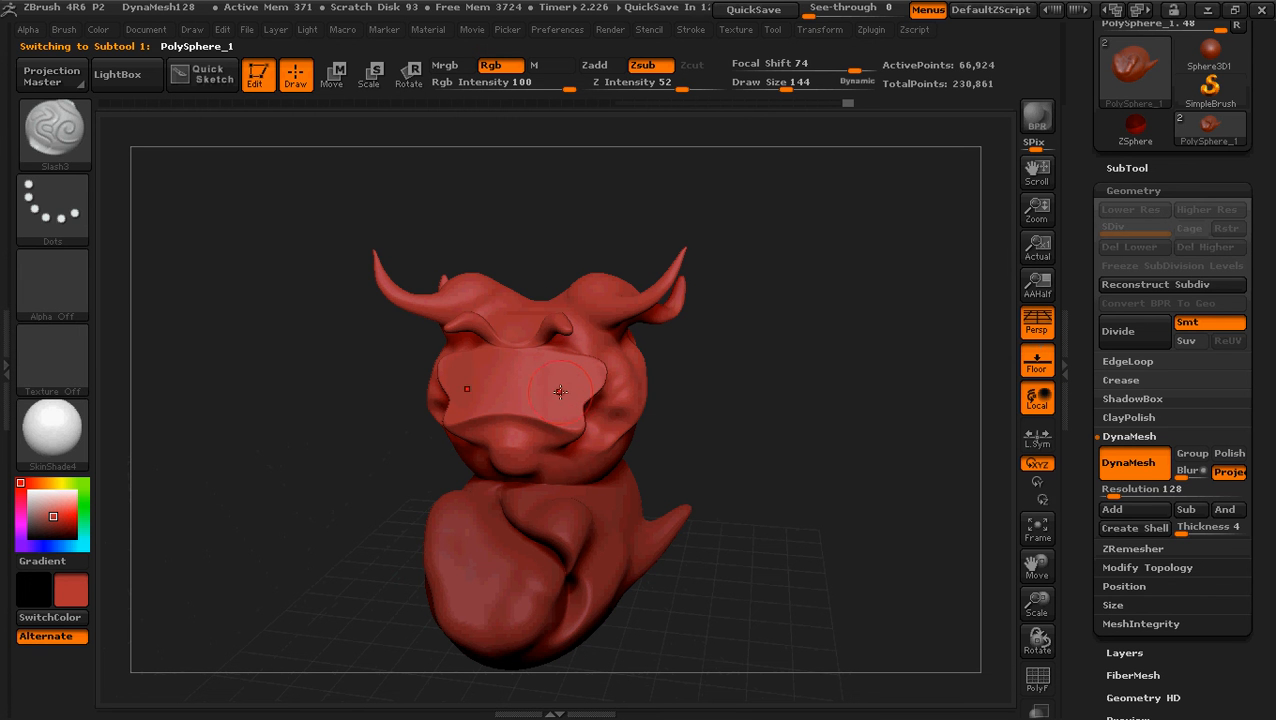
Try two Slash3 strokes on the head's broad snout and undo each one
mouse_move(560, 392)
left_mouse_down()
mouse_move(556, 380)
mouse_move(468, 420)
mouse_move(544, 440)
left_mouse_up()
key("ctrl+z")
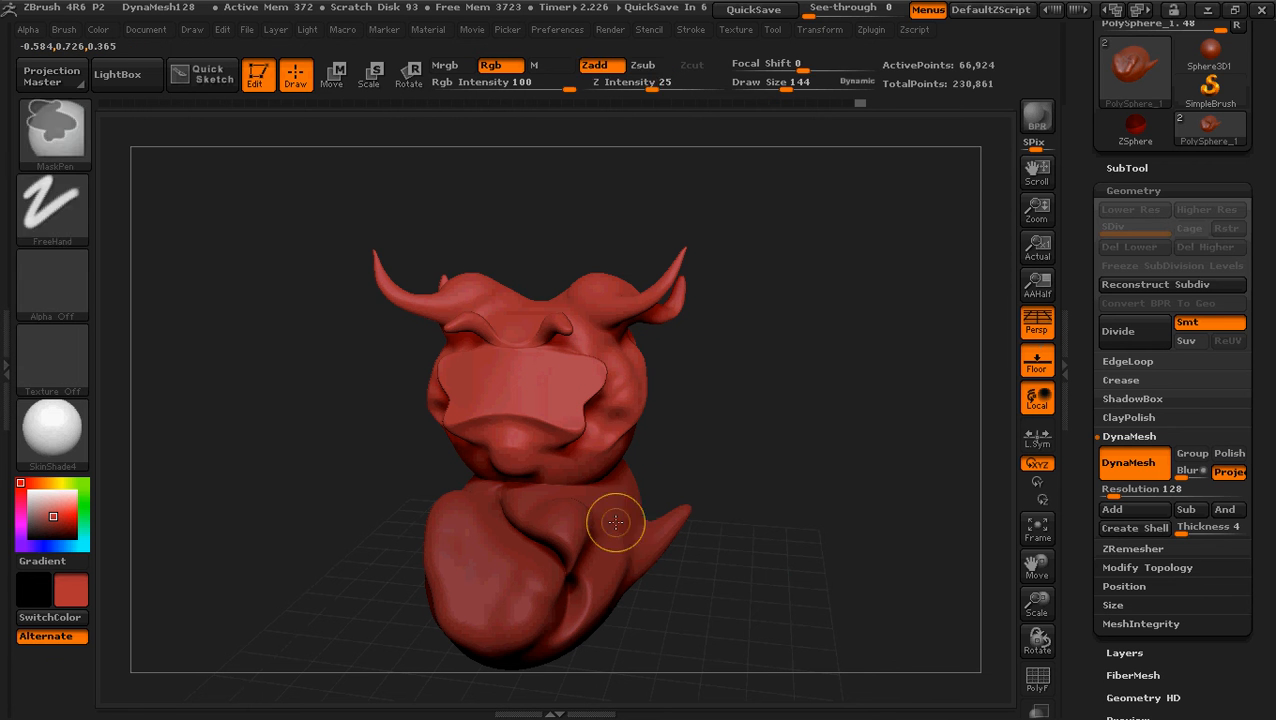
mouse_move(551, 350)
left_mouse_down()
mouse_move(548, 425)
mouse_move(565, 348)
left_mouse_up()
key("ctrl+z")
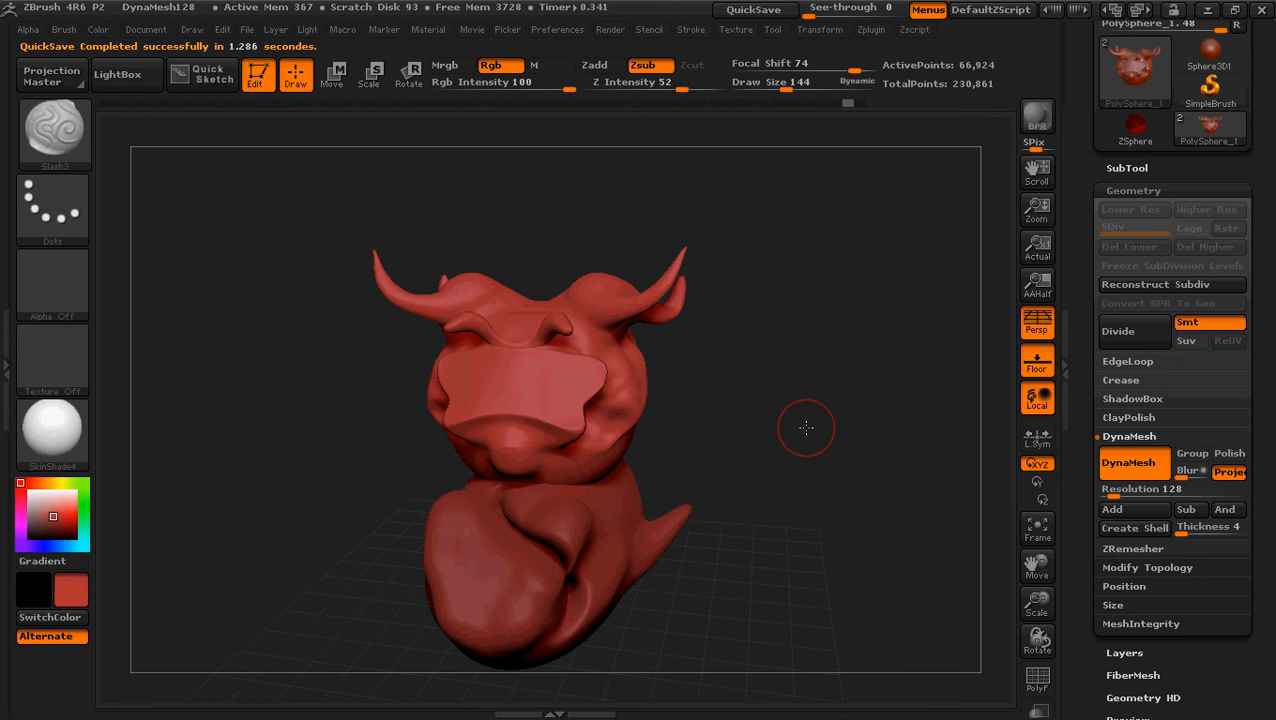
Open the SubTool settings and look through the primitive meshes available for insertion, such as Cylinder3D and Cube3D
left_click(1142, 167)
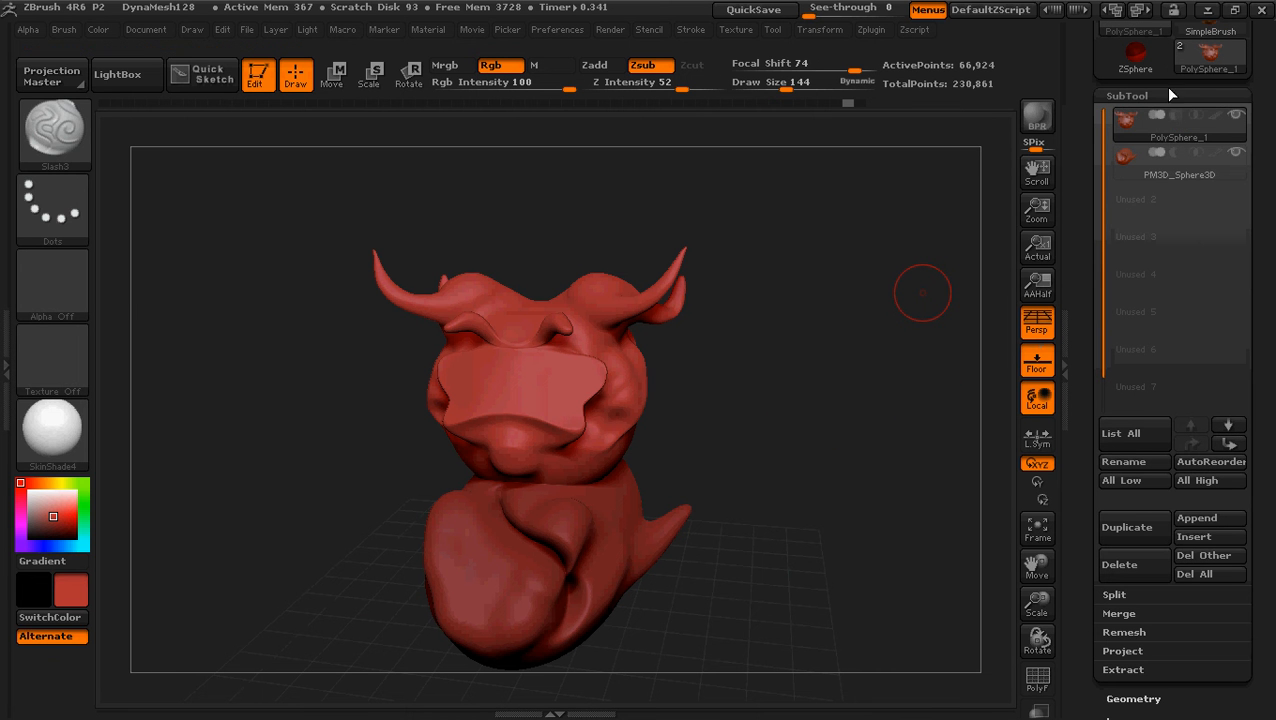
left_click(1206, 538)
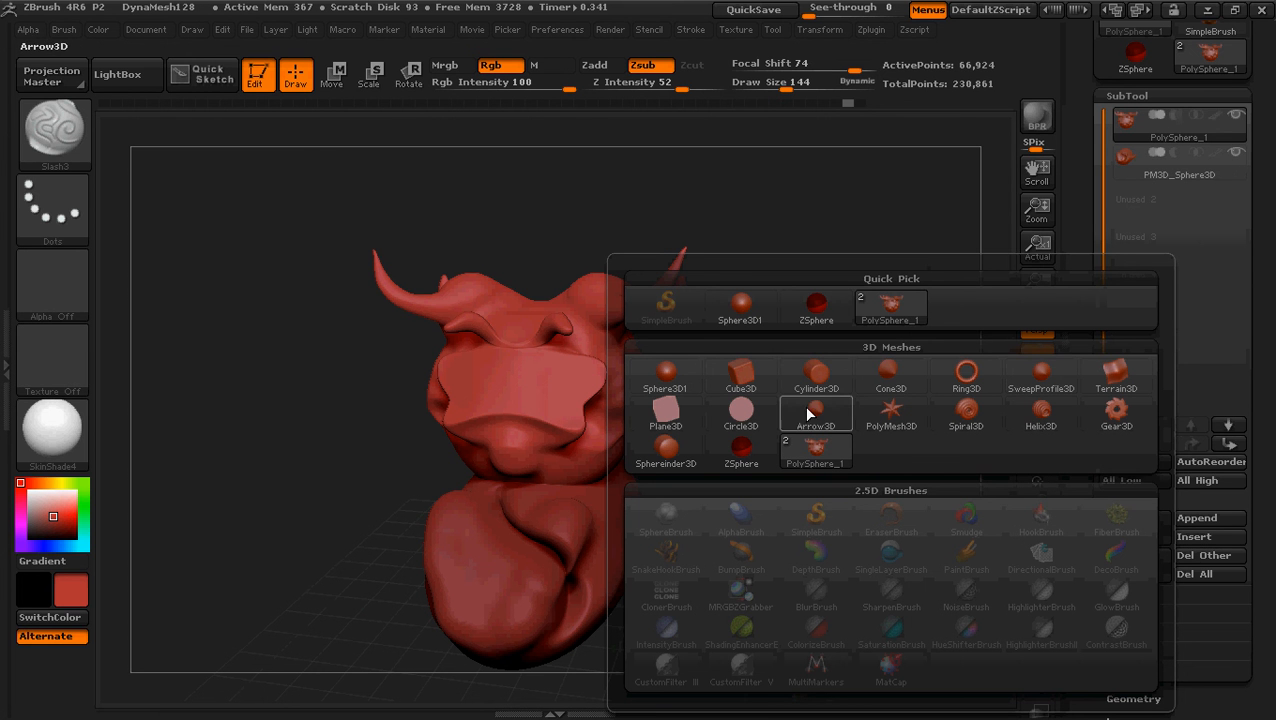
mouse_move(829, 378)
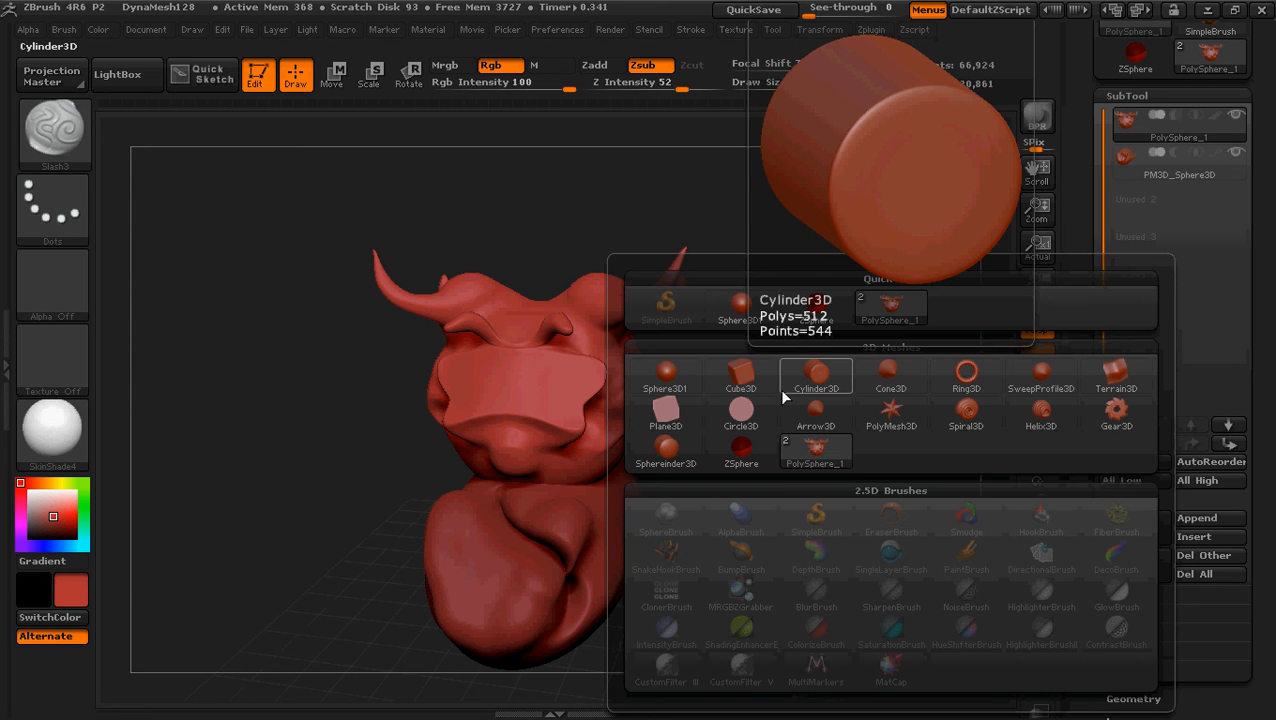
mouse_move(745, 381)
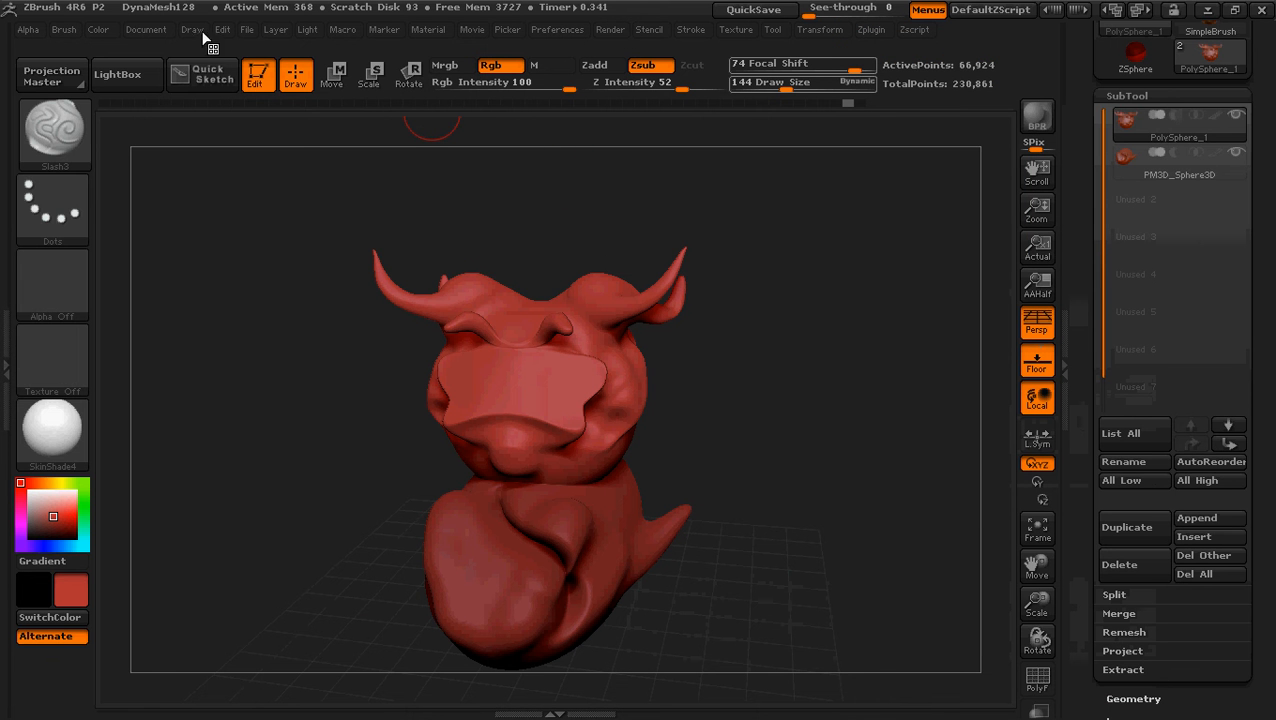
left_click(310, 33)
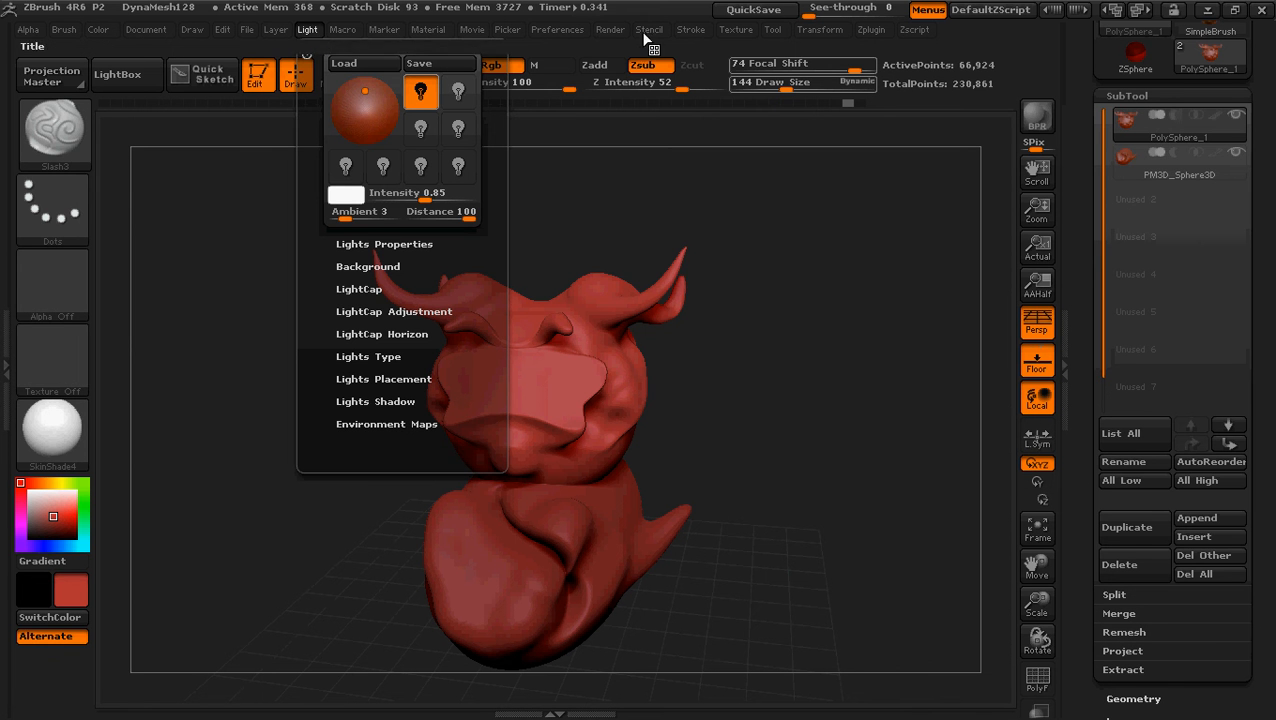
left_click(611, 30)
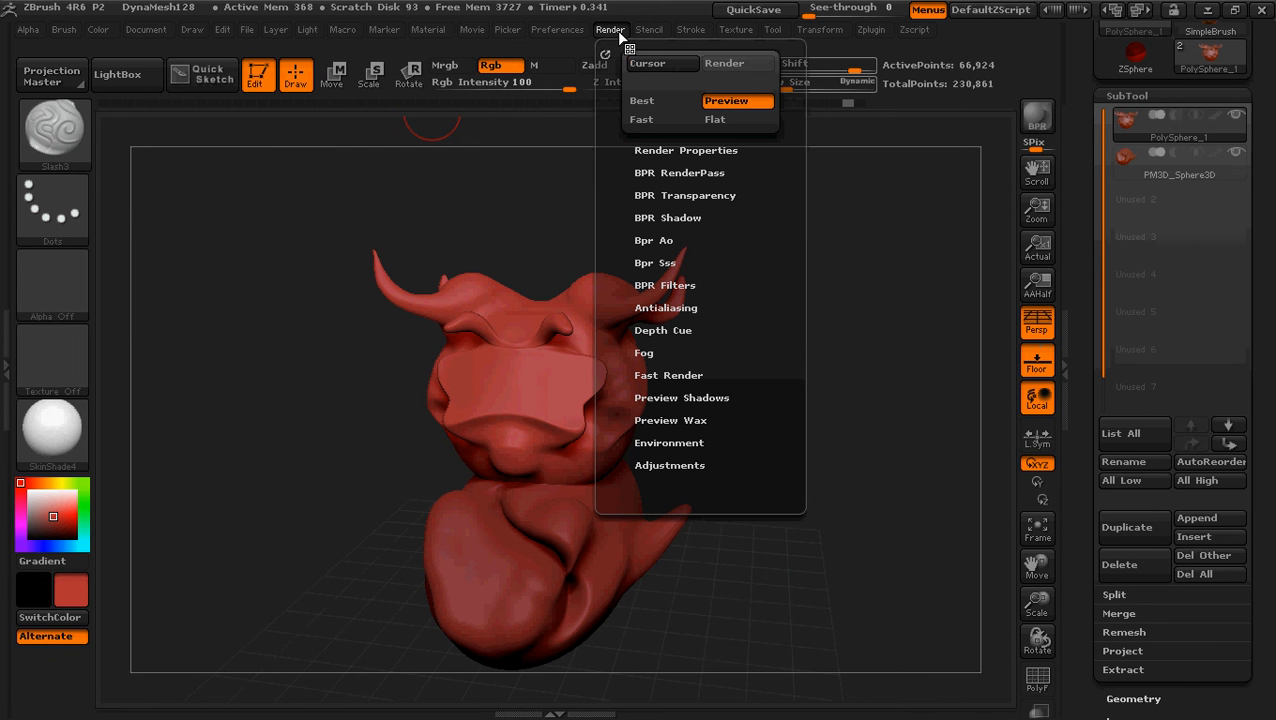
left_click(711, 149)
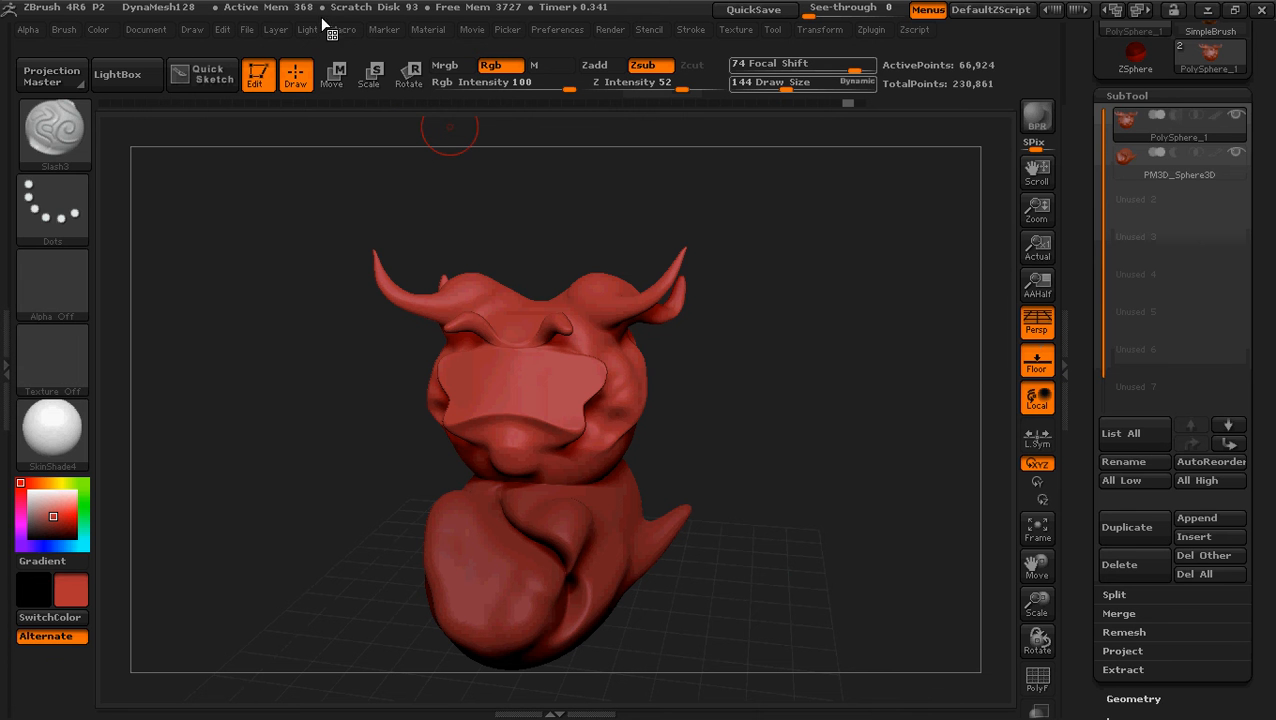
left_click(876, 31)
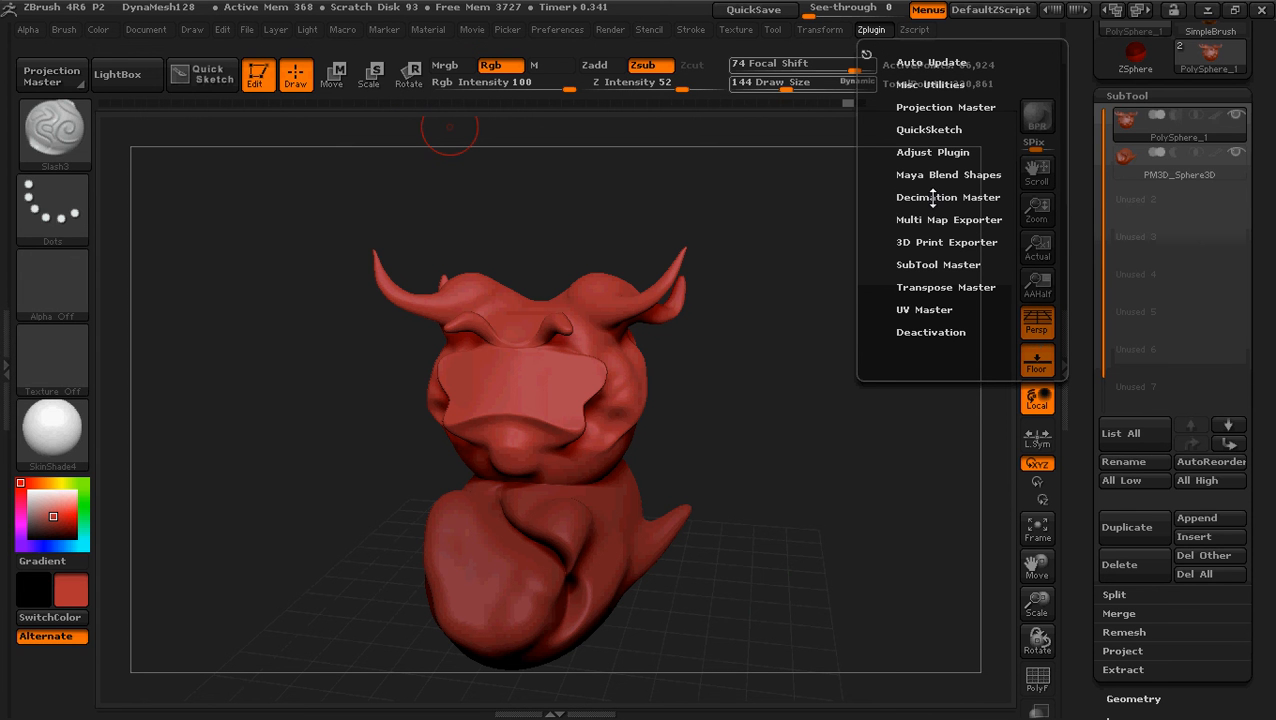